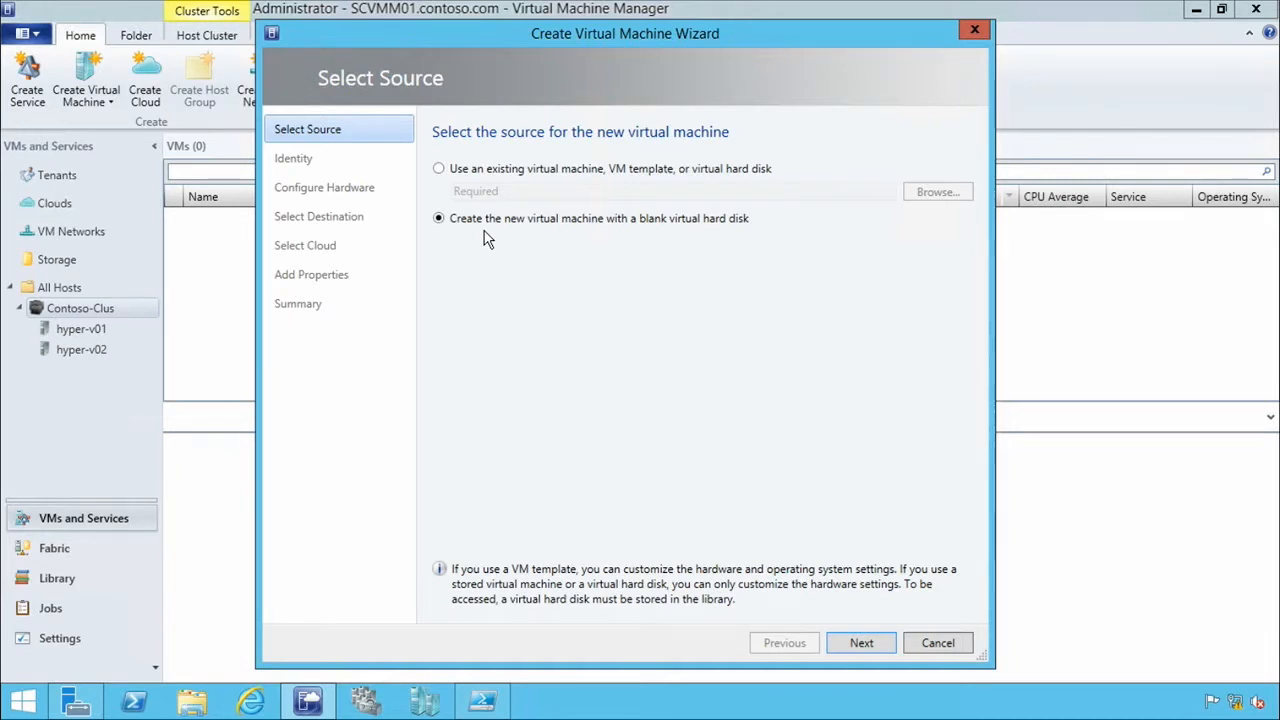
Use a blank virtual hard disk as the source, name the virtual machine VM01 with Generation 1, and proceed to its hardware configuration.
{"action": "left_click", "coordinate": [870, 643]}
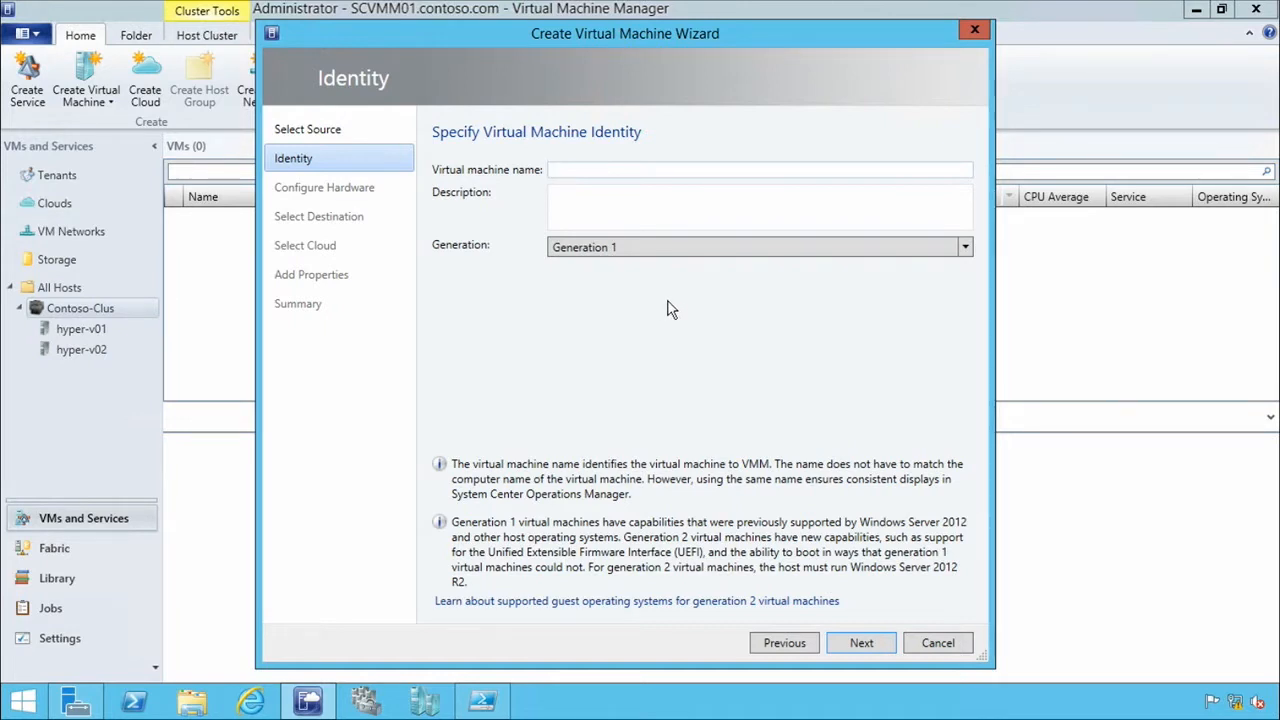
{"action": "left_click", "coordinate": [722, 252]}
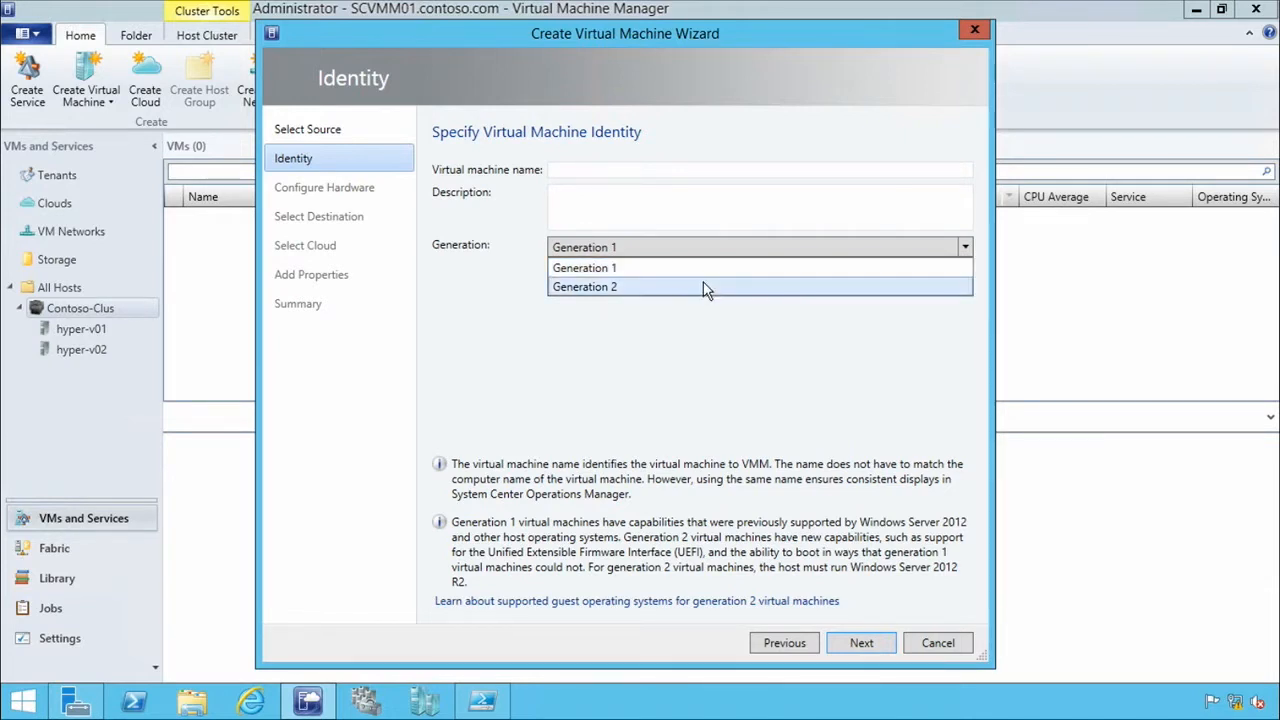
{"action": "left_click", "coordinate": [563, 521]}
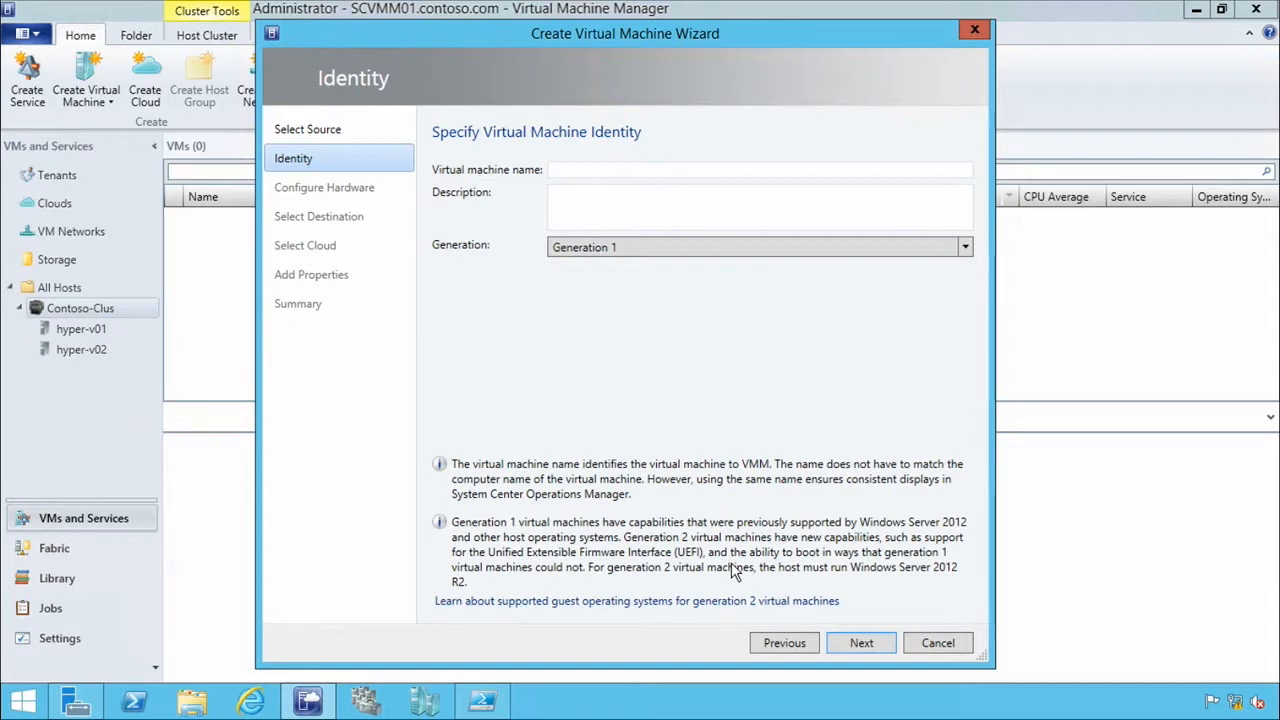
{"action": "left_click", "coordinate": [622, 172]}
{"action": "type", "text": "VM01"}
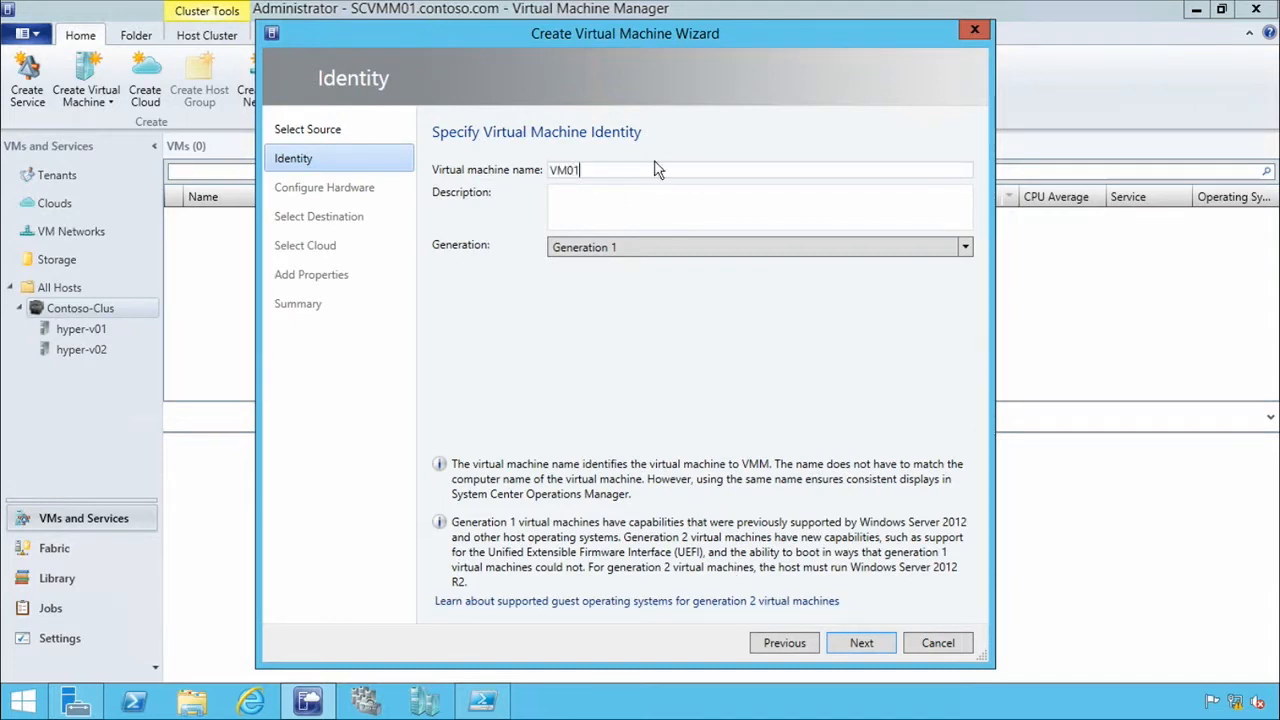
{"action": "left_click", "coordinate": [861, 645]}
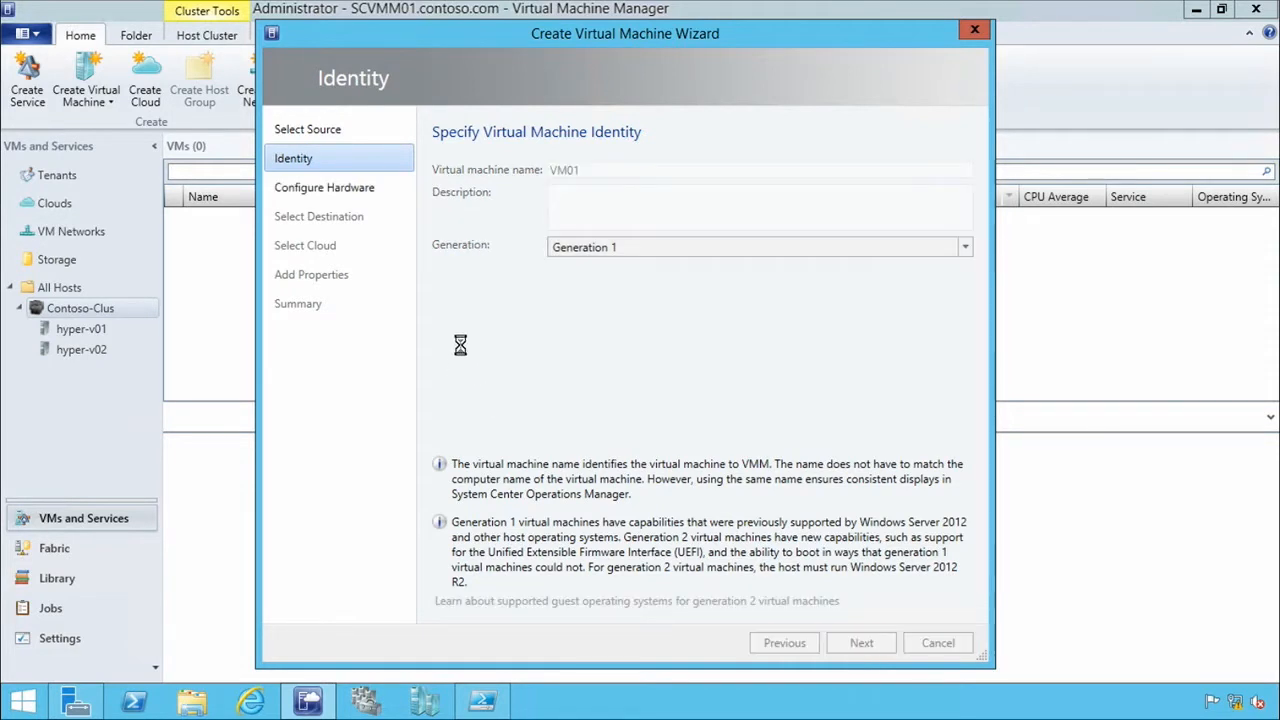
Examine the IDE devices, SCSI adapter and other hardware available to the Generation 1 virtual machine.
{"action": "left_click_drag", "start_coordinate": [578, 300], "coordinate": [591, 400]}
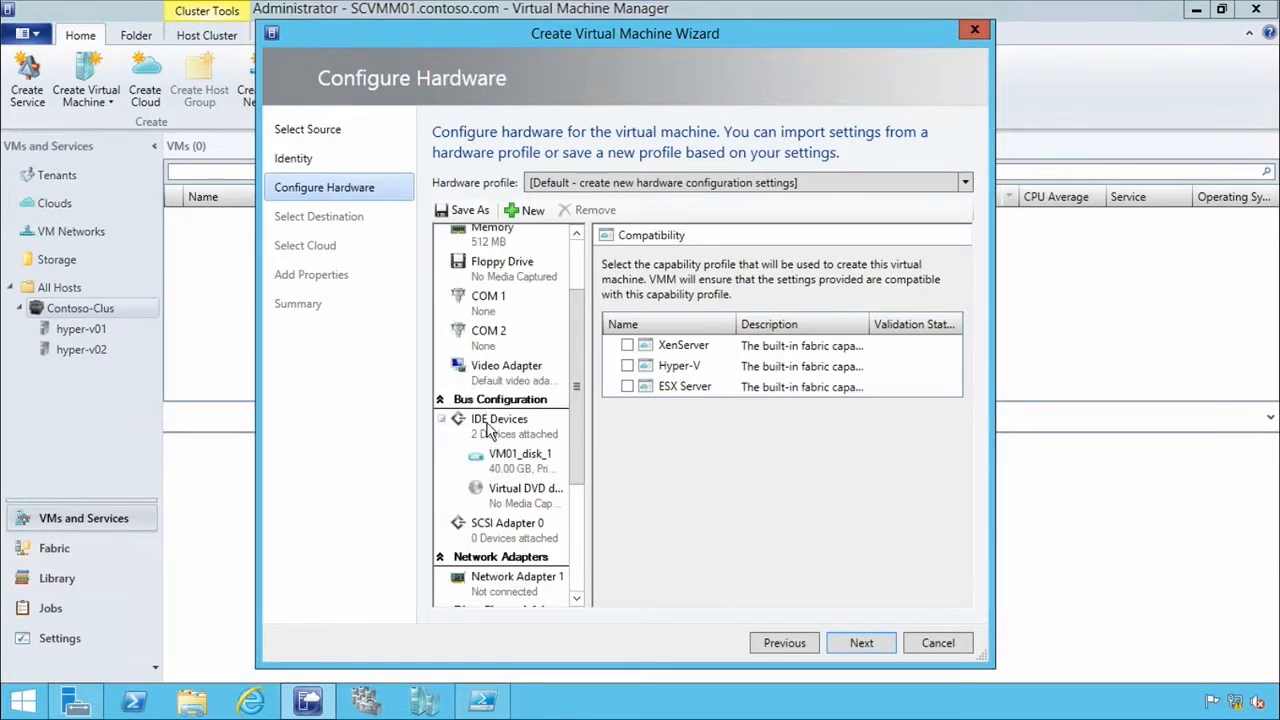
{"action": "left_click", "coordinate": [493, 422]}
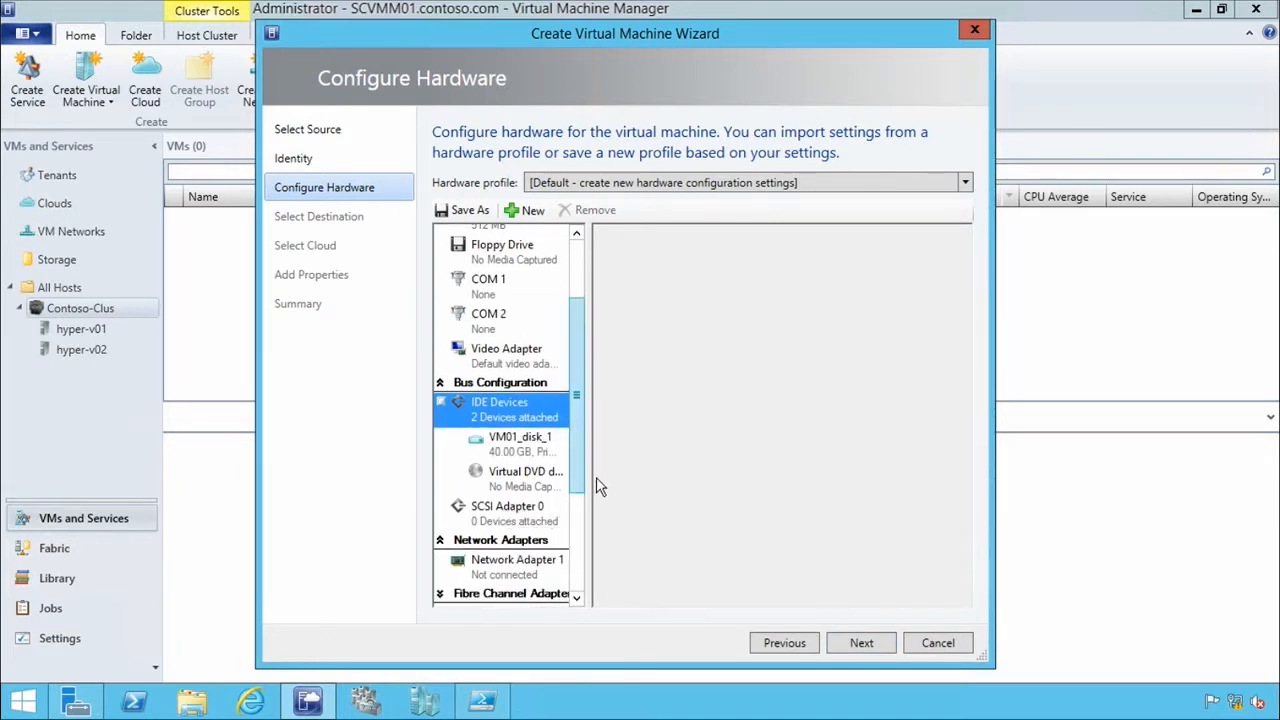
{"action": "mouse_move", "coordinate": [580, 470]}
{"action": "left_mouse_down"}
{"action": "mouse_move", "coordinate": [578, 503]}
{"action": "mouse_move", "coordinate": [584, 490]}
{"action": "left_mouse_up"}
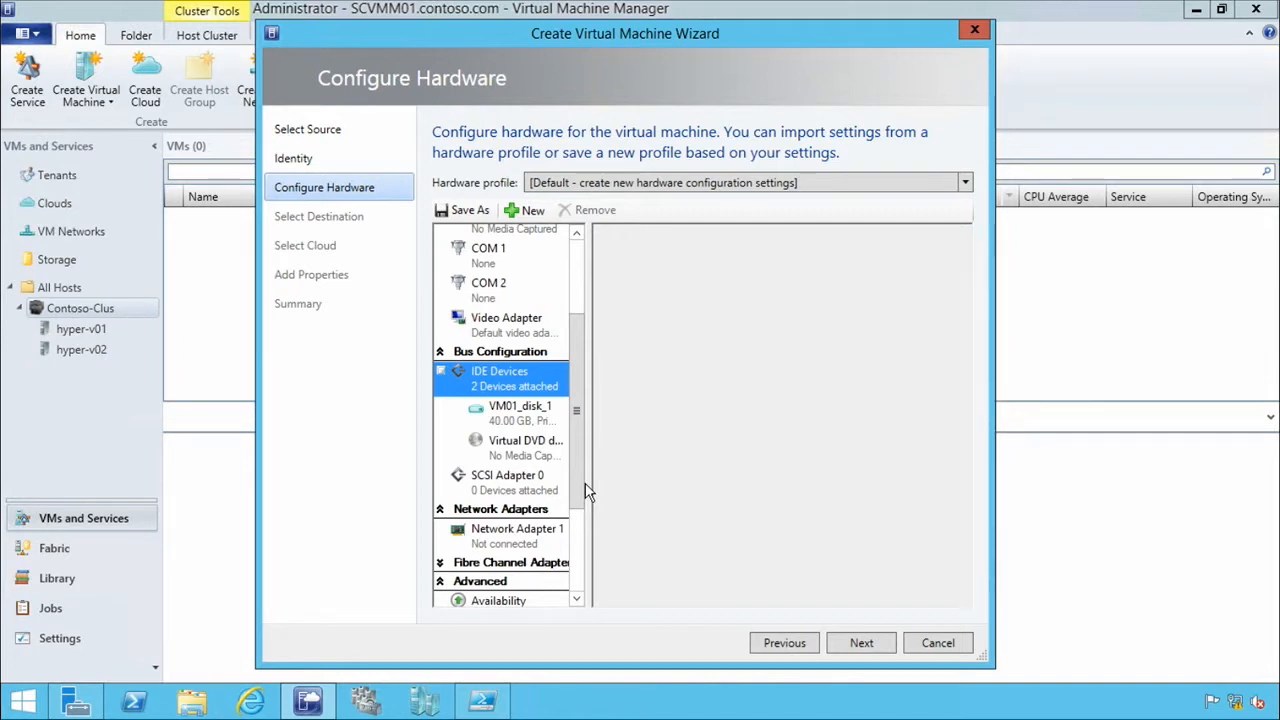
{"action": "left_click_drag", "start_coordinate": [574, 483], "coordinate": [578, 320]}
Go back to the virtual machine's identity, change the generation to Generation 2, and return to the hardware configuration.
{"action": "left_click", "coordinate": [776, 646]}
{"action": "left_click", "coordinate": [596, 252]}
{"action": "left_click", "coordinate": [598, 287]}
{"action": "left_click", "coordinate": [852, 643]}
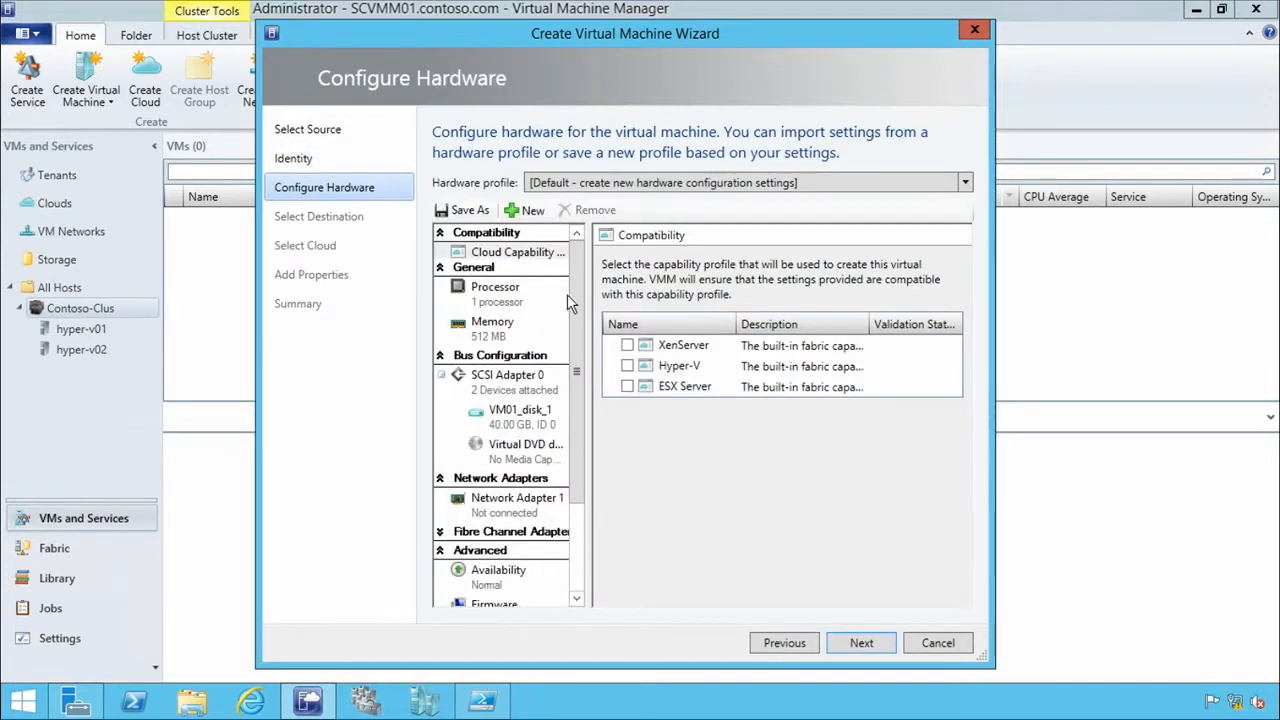
Inspect the SCSI adapter and the firmware secure boot setting of the Generation 2 virtual machine.
{"action": "left_click", "coordinate": [512, 379]}
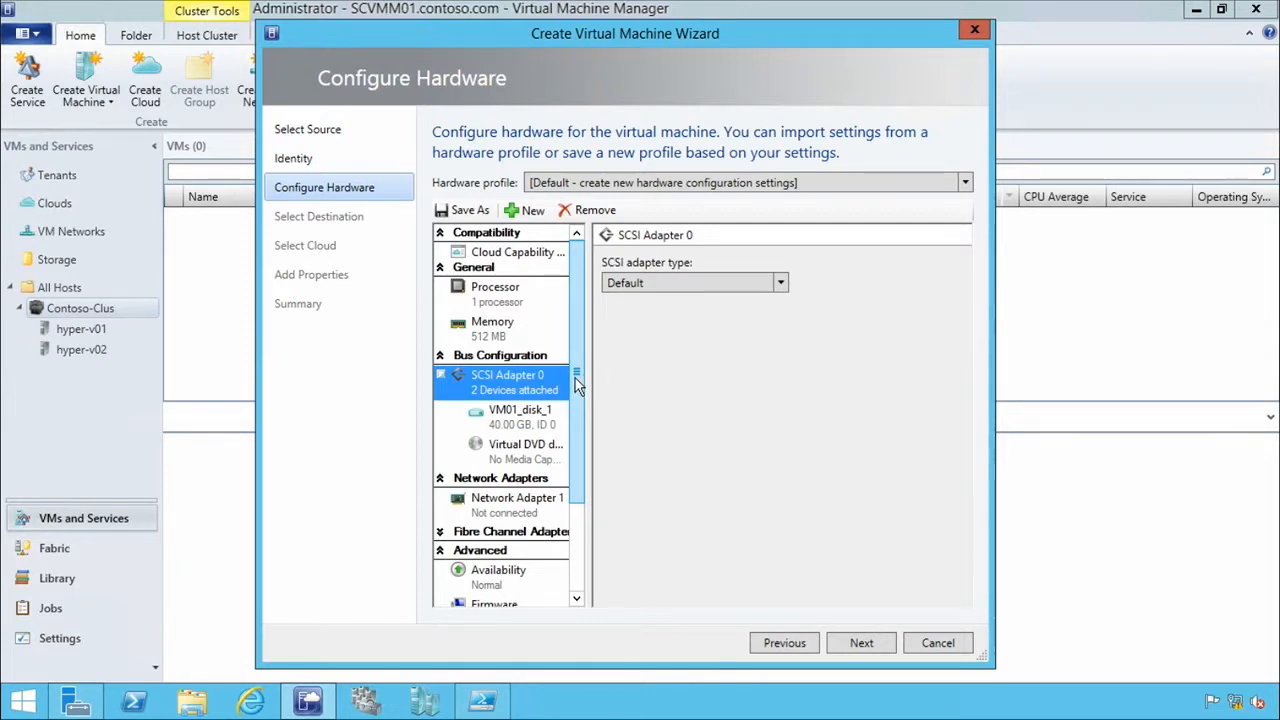
{"action": "left_click_drag", "start_coordinate": [575, 378], "coordinate": [582, 431]}
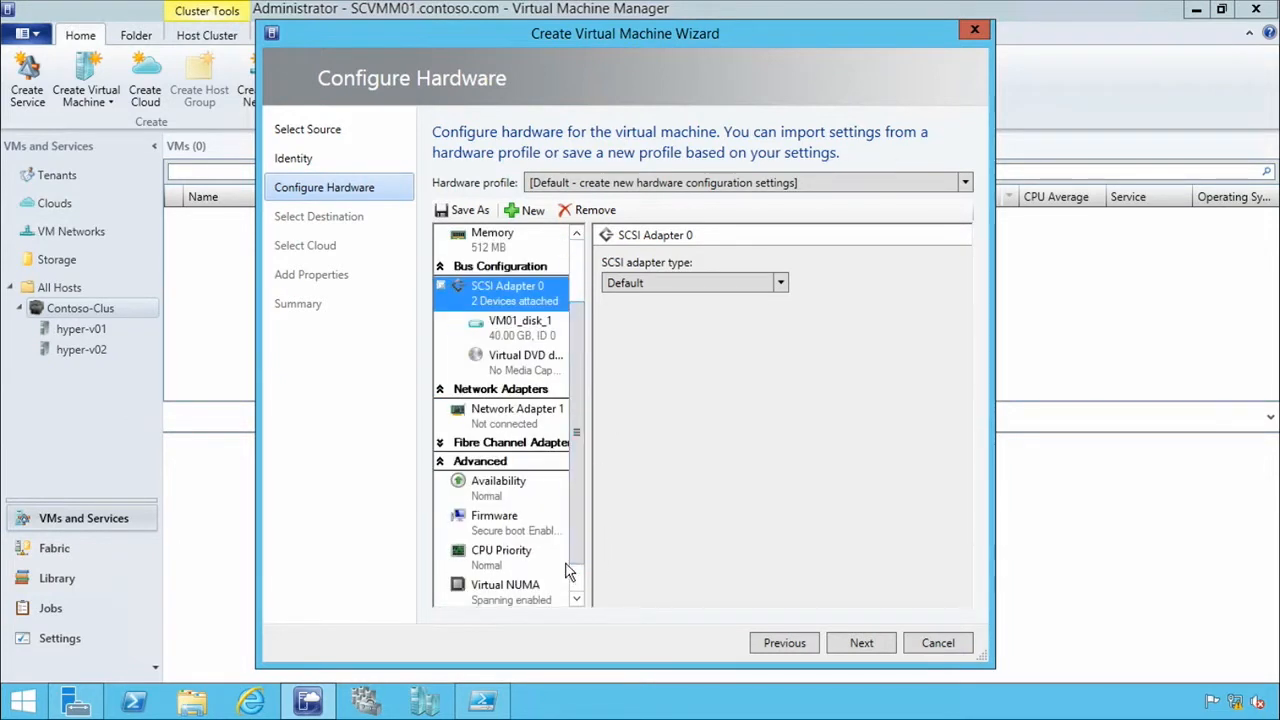
{"action": "left_click", "coordinate": [496, 528]}
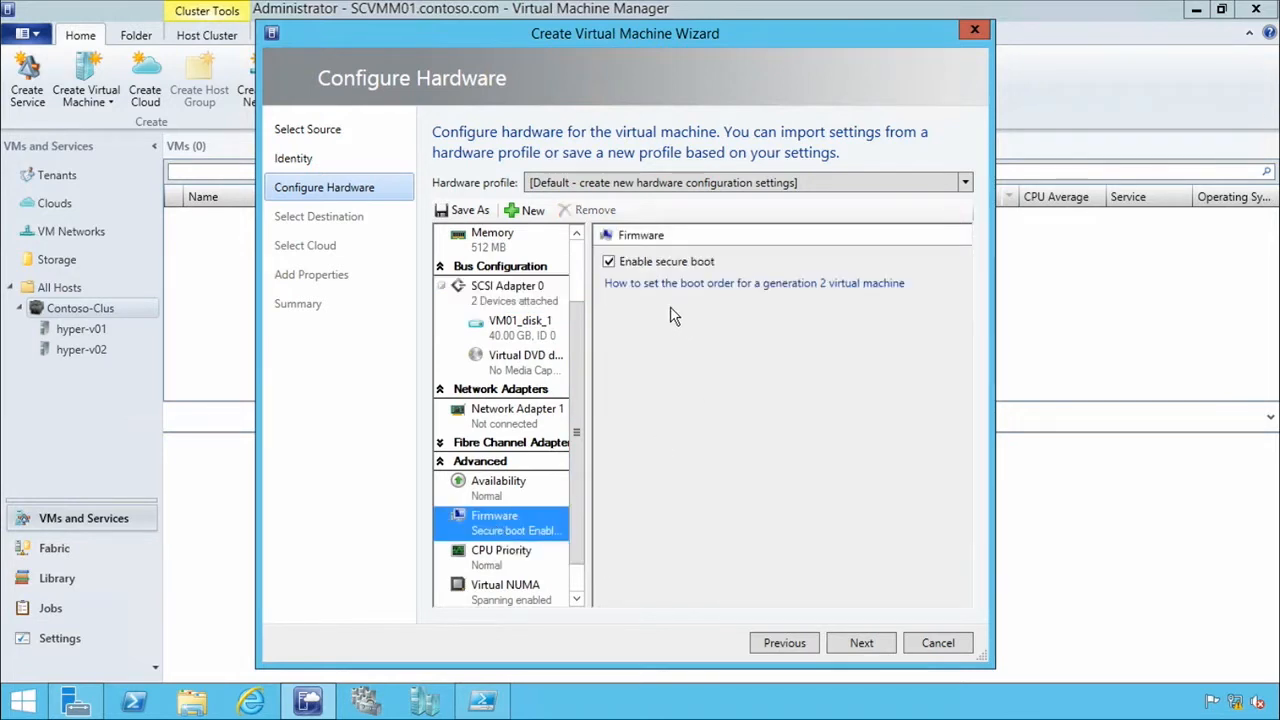
{"action": "scroll", "coordinate": [574, 315], "scroll_direction": "up", "scroll_amount": 2}
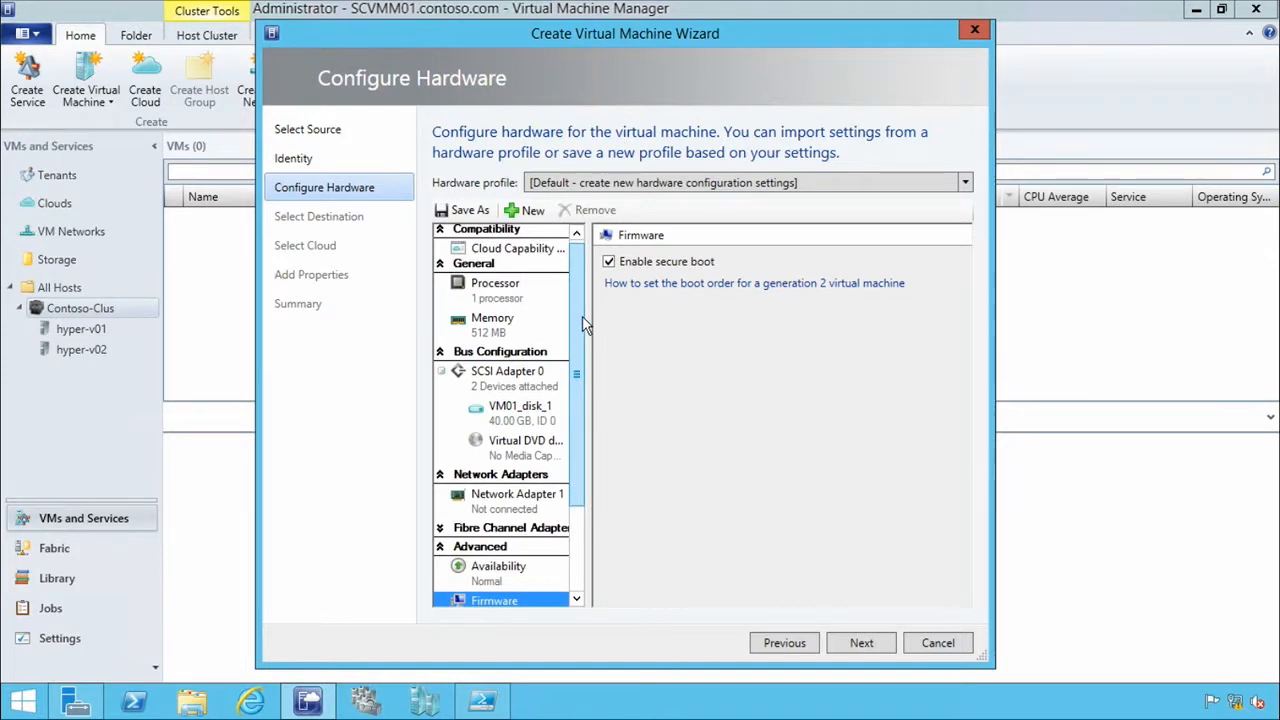
Set the virtual machine's generation back to Generation 1 and return to the hardware configuration.
{"action": "left_click", "coordinate": [778, 643]}
{"action": "left_click", "coordinate": [603, 248]}
{"action": "left_click", "coordinate": [590, 266]}
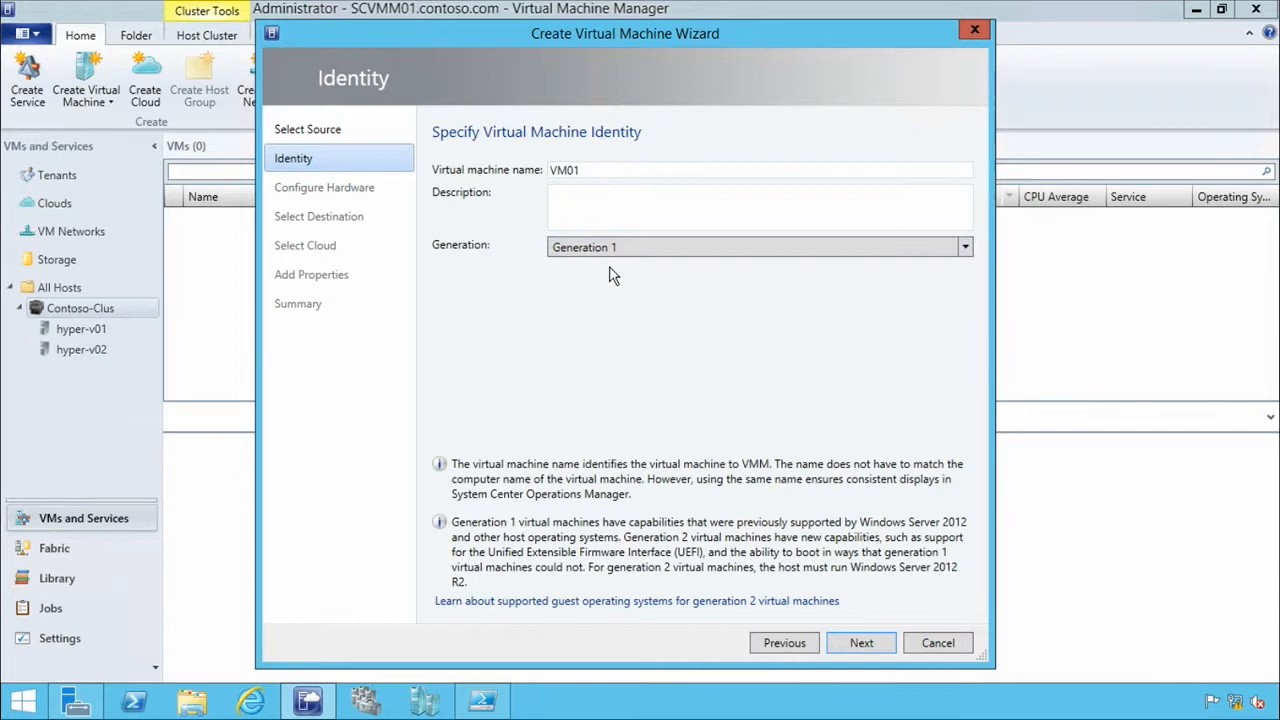
{"action": "left_click", "coordinate": [875, 652]}
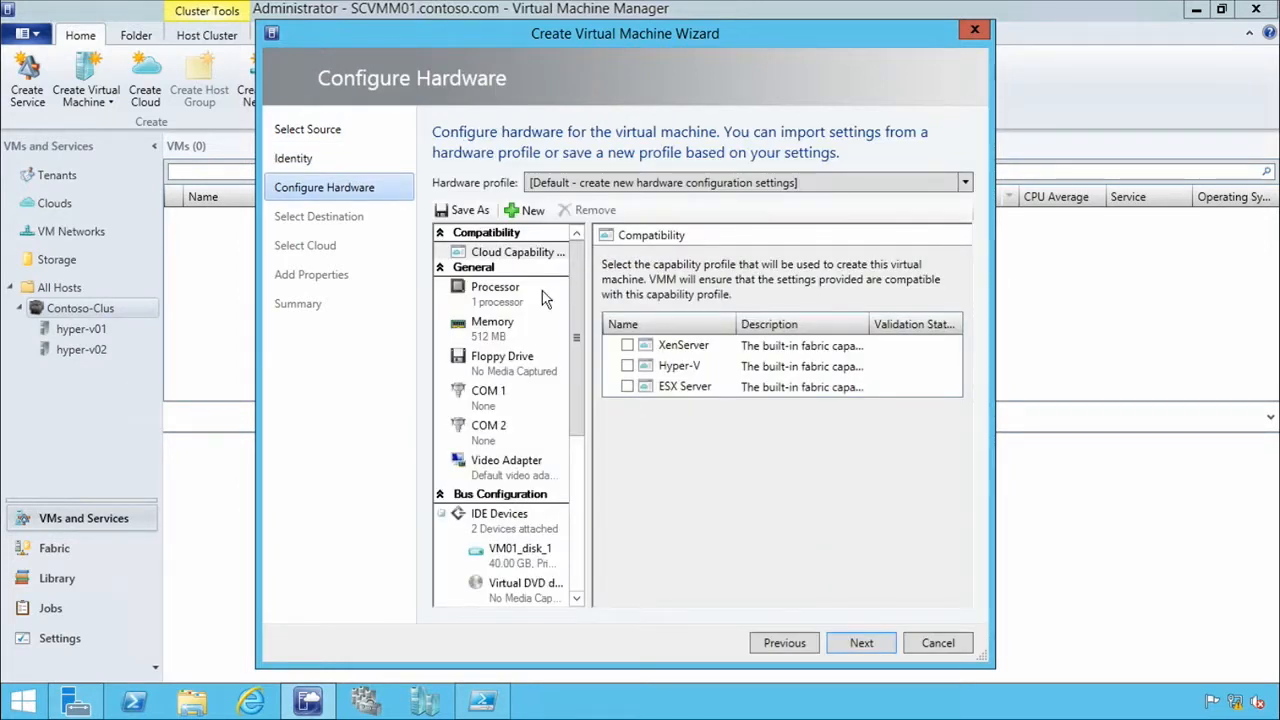
Try the processor option that allows migration to a virtual machine host with a different processor version.
{"action": "left_click", "coordinate": [513, 297]}
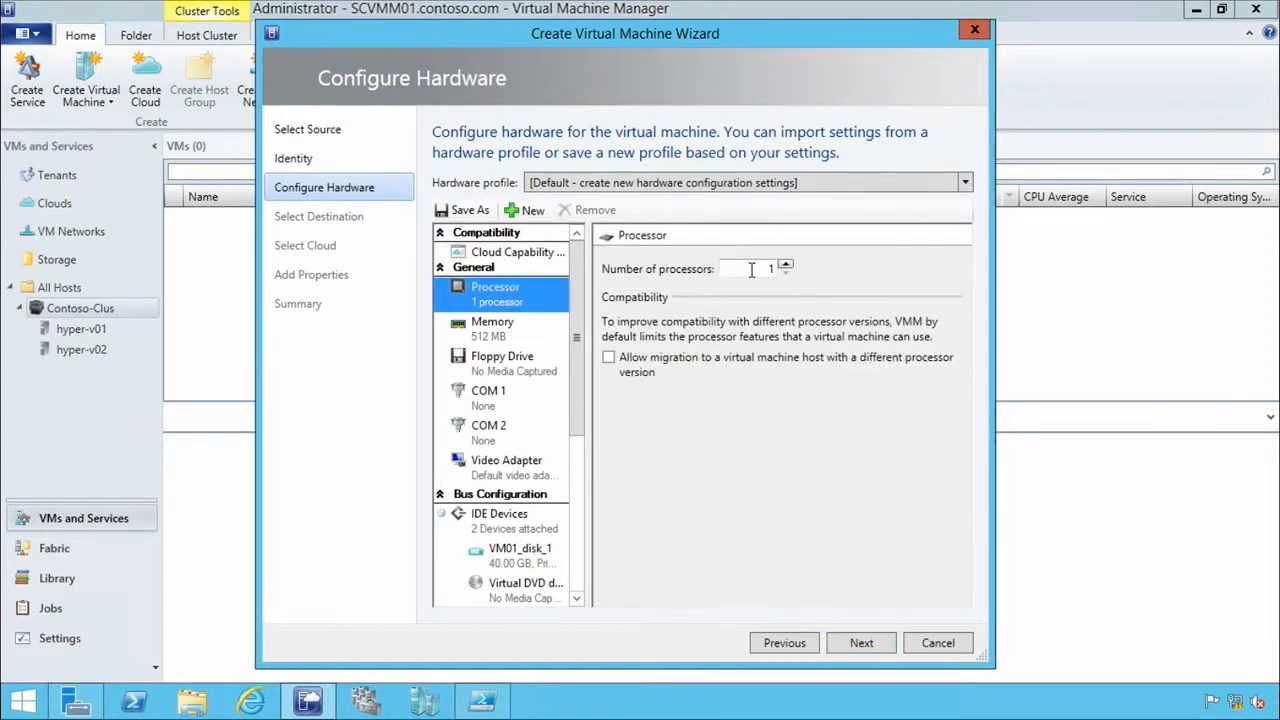
{"action": "left_click", "coordinate": [609, 358]}
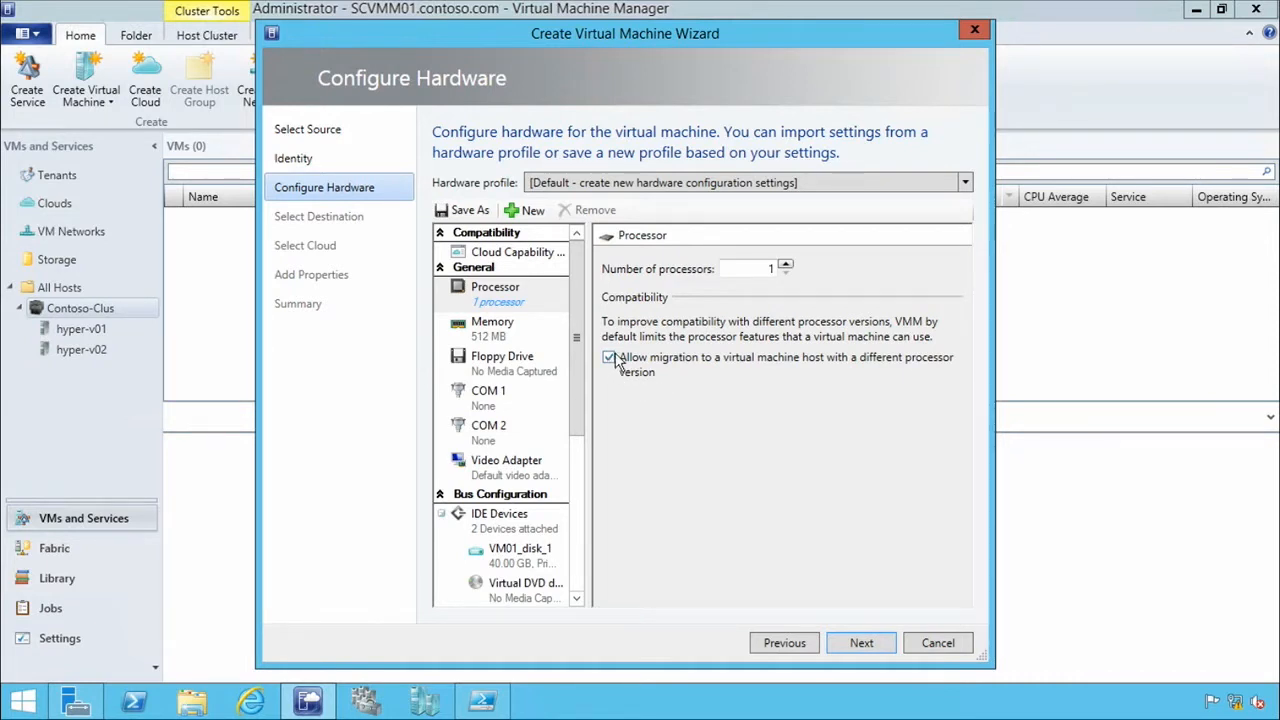
Switch the virtual machine to dynamic memory with 128 MB startup, 64 MB minimum and 192 MB maximum.
{"action": "left_click", "coordinate": [508, 336]}
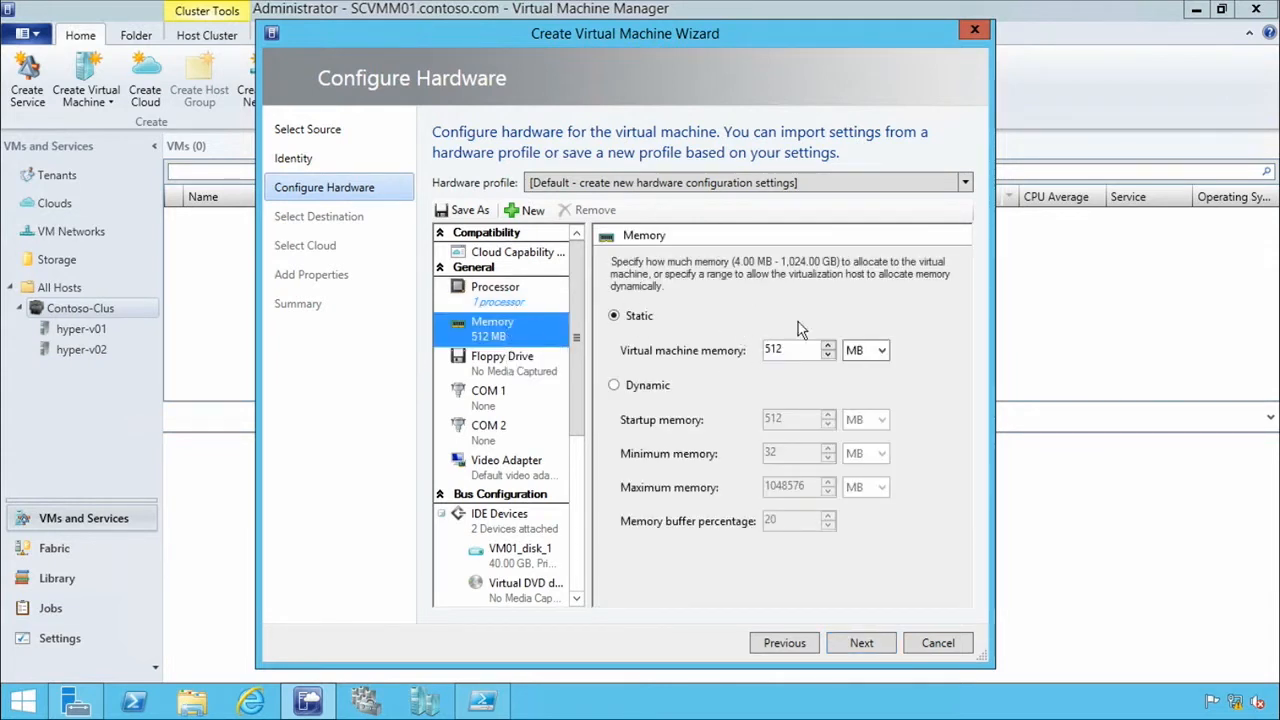
{"action": "left_click", "coordinate": [614, 386]}
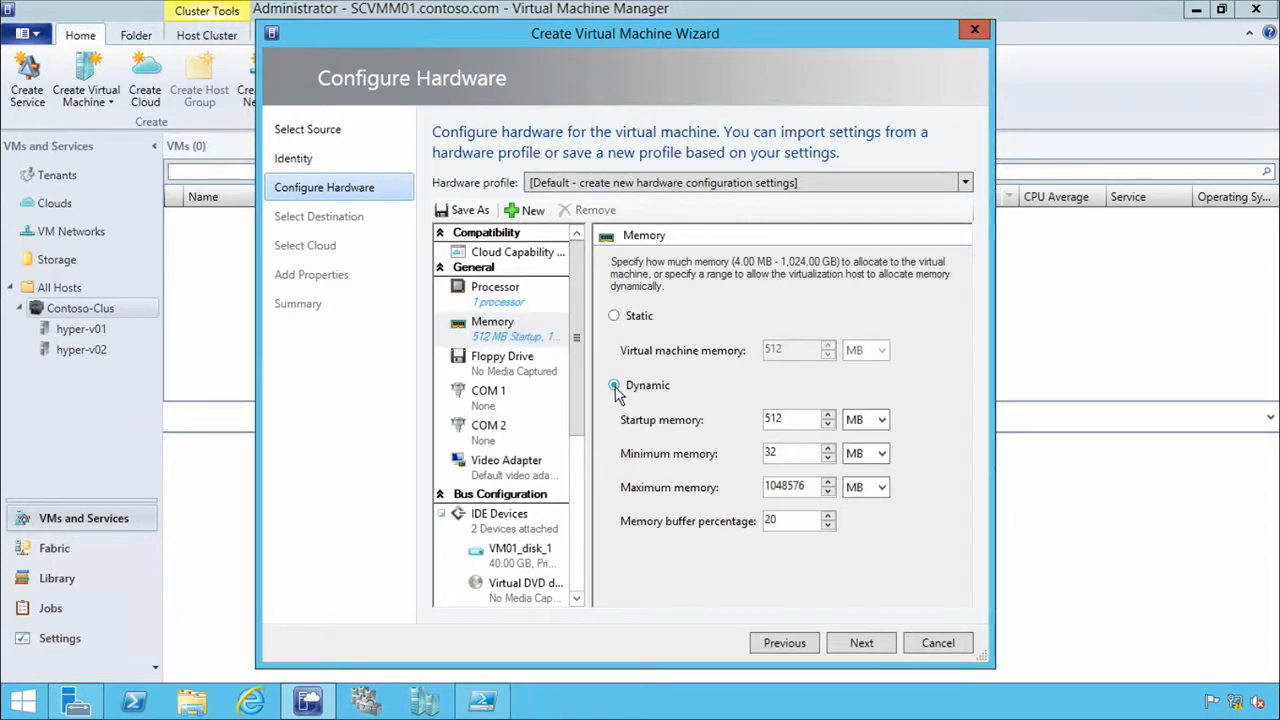
{"action": "double_click", "coordinate": [786, 419]}
{"action": "type", "text": "128"}
{"action": "left_click_drag", "start_coordinate": [786, 453], "coordinate": [745, 455]}
{"action": "type", "text": "64"}
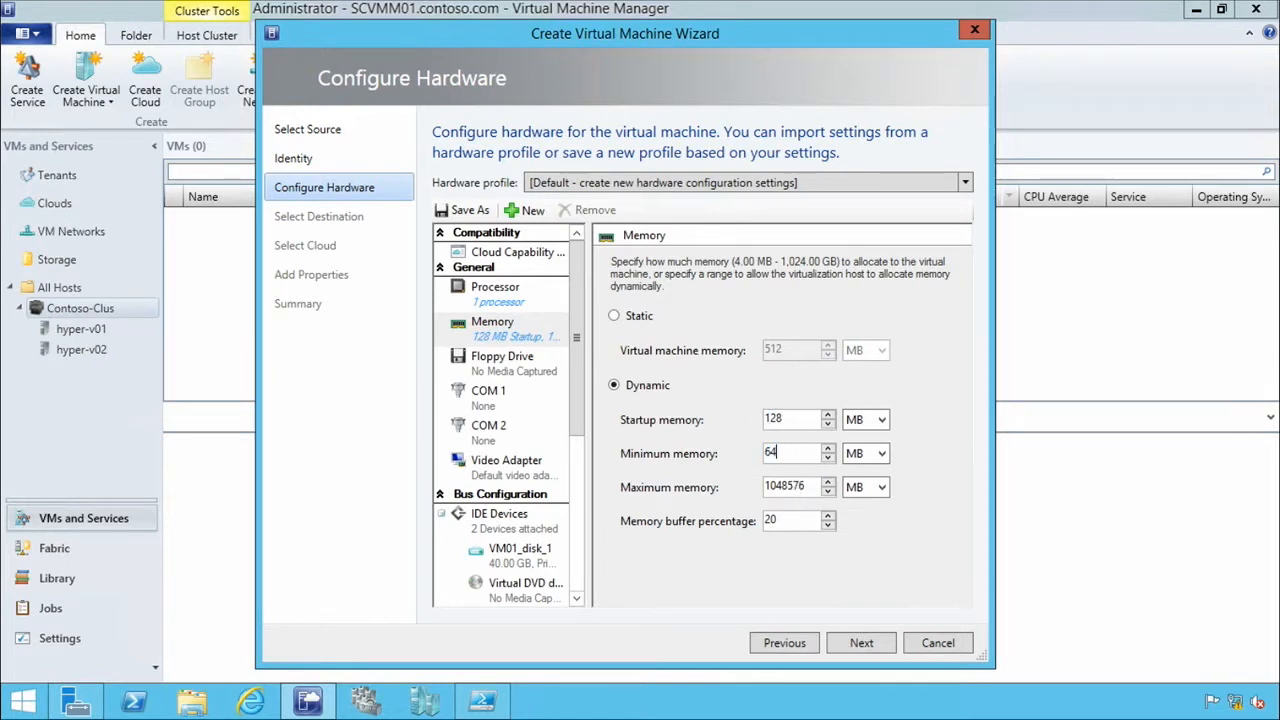
{"action": "left_click", "coordinate": [786, 420]}
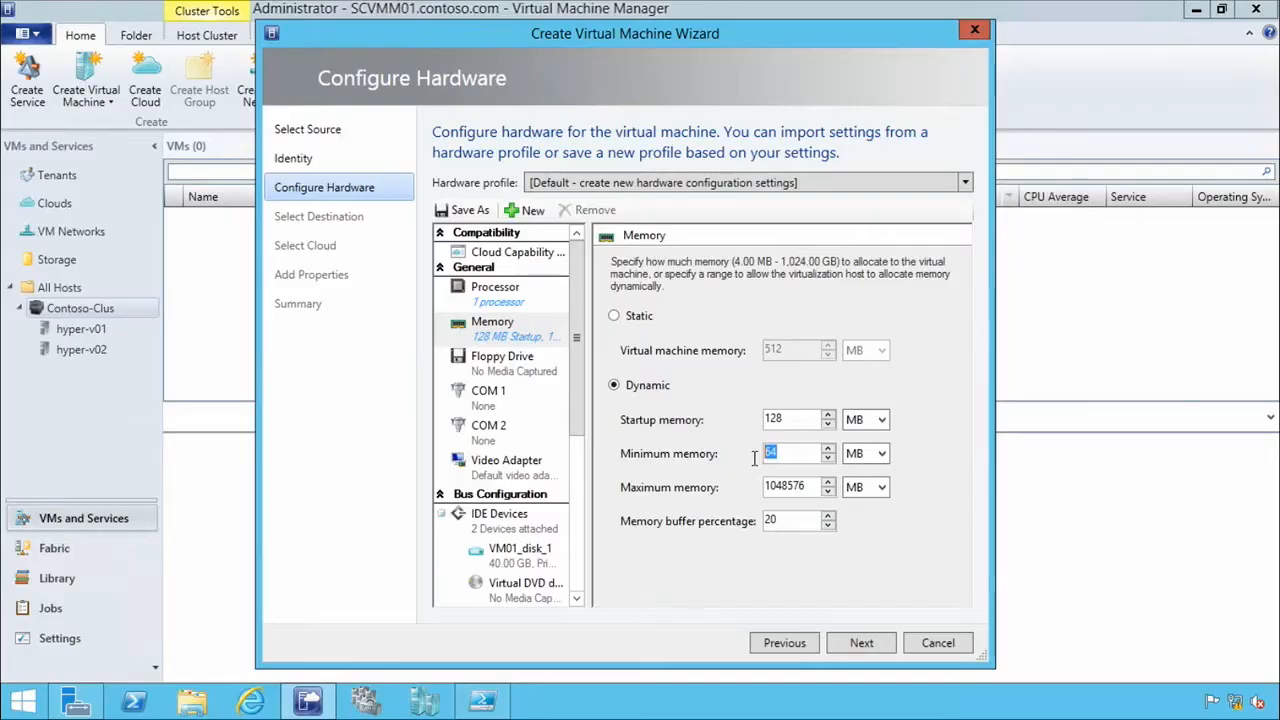
{"action": "type", "text": "64"}
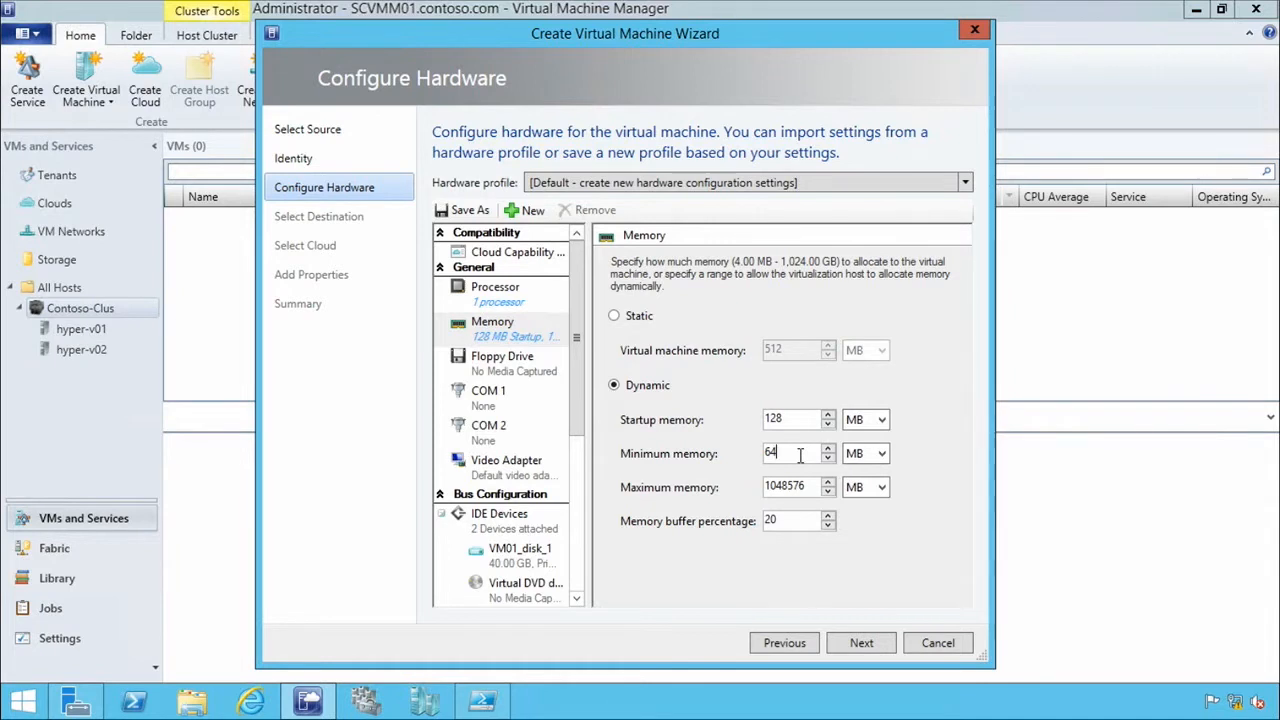
{"action": "left_click_drag", "start_coordinate": [818, 487], "coordinate": [724, 487]}
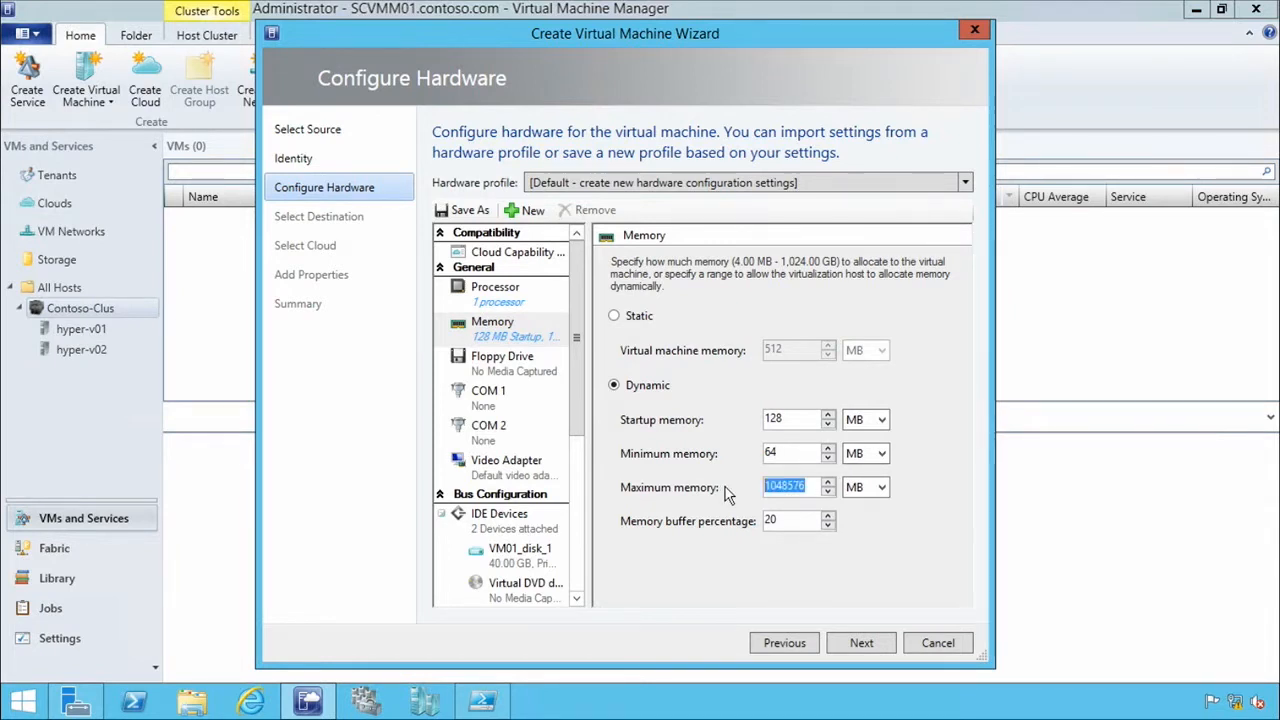
{"action": "type", "text": "192"}
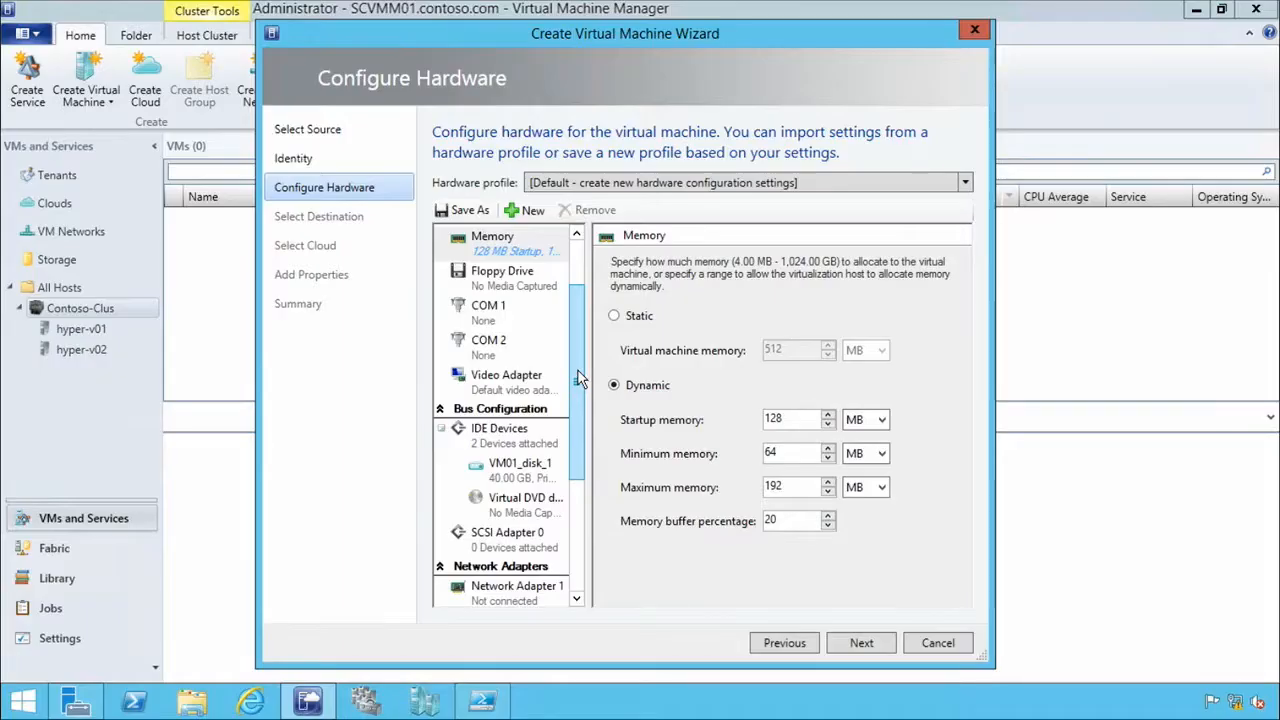
Set the size of the new virtual hard disk VM01_disk_1 to 5 GB.
{"action": "left_click_drag", "start_coordinate": [577, 378], "coordinate": [578, 434]}
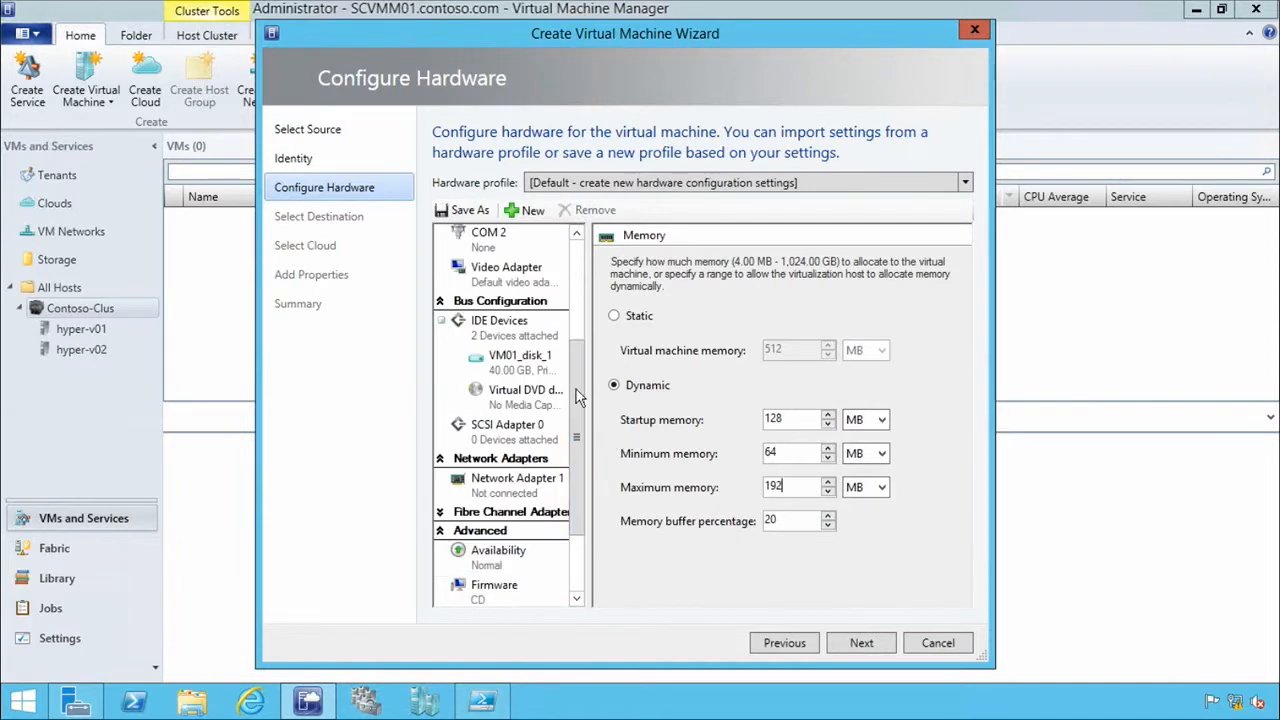
{"action": "left_click", "coordinate": [510, 365]}
{"action": "double_click", "coordinate": [728, 493]}
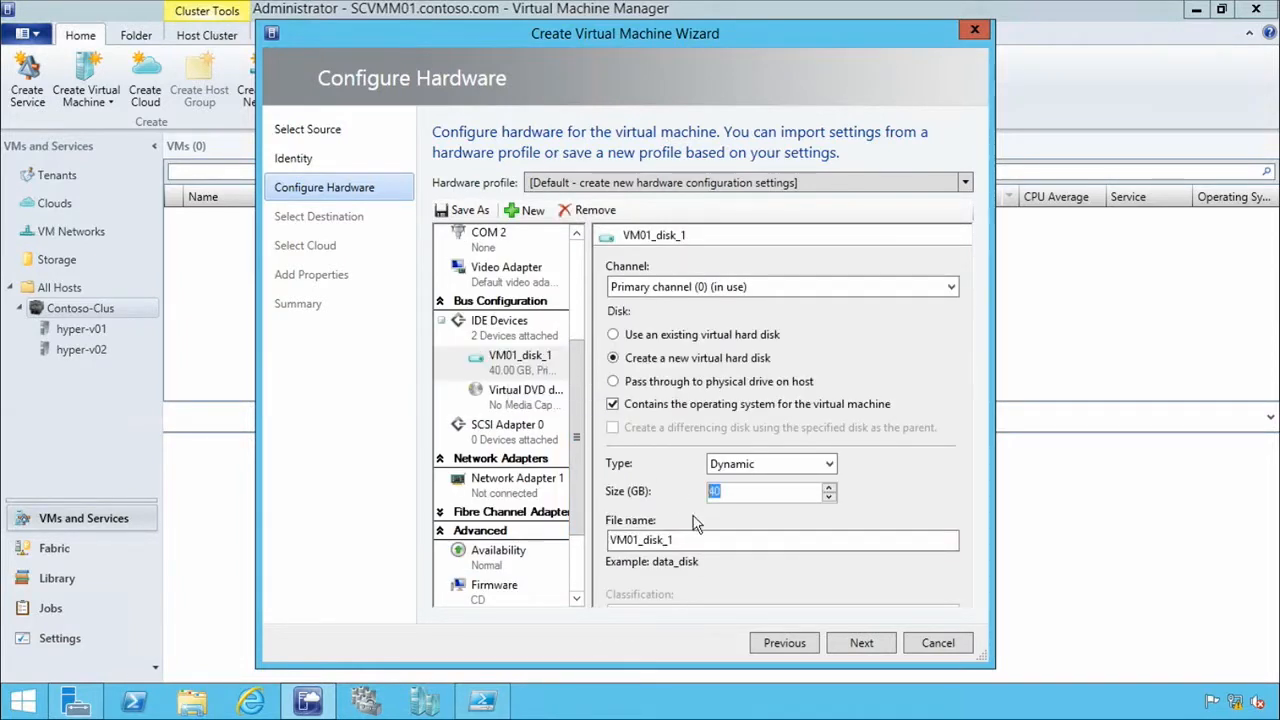
{"action": "type", "text": "5"}
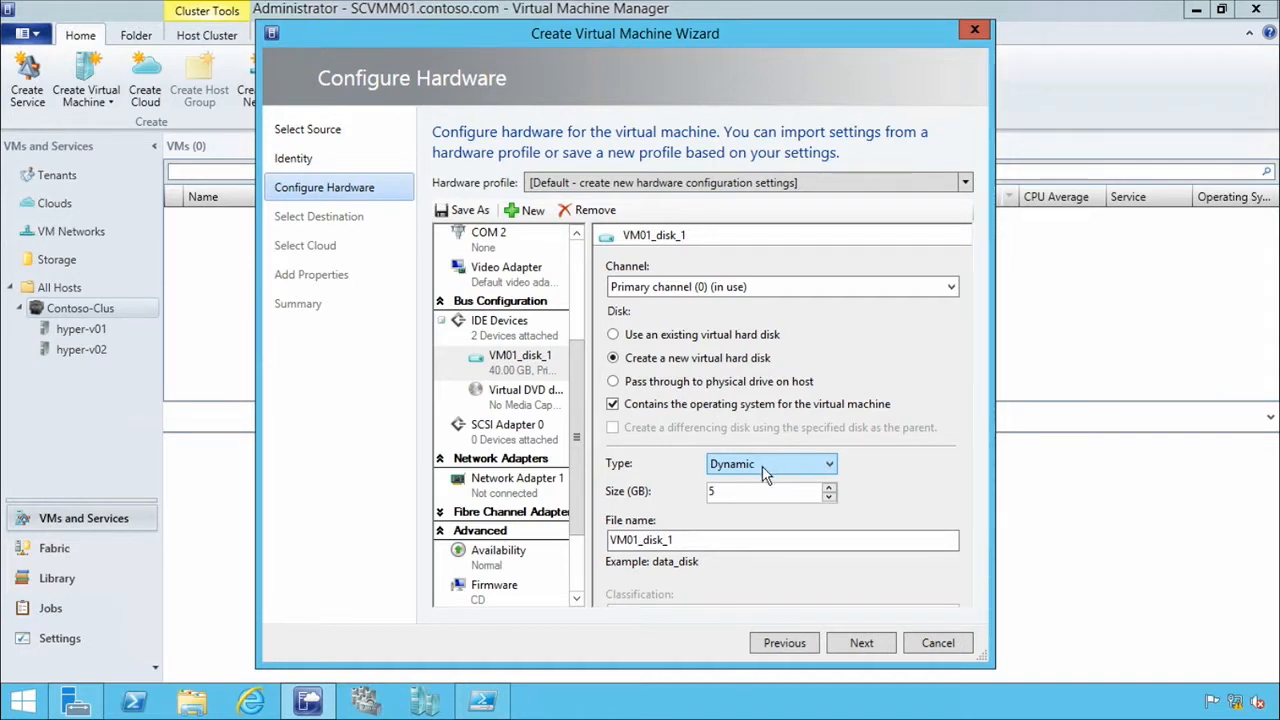
Check the available disk types along with the size and file name of VM01_disk_1, keeping the Dynamic type.
{"action": "left_click", "coordinate": [829, 463]}
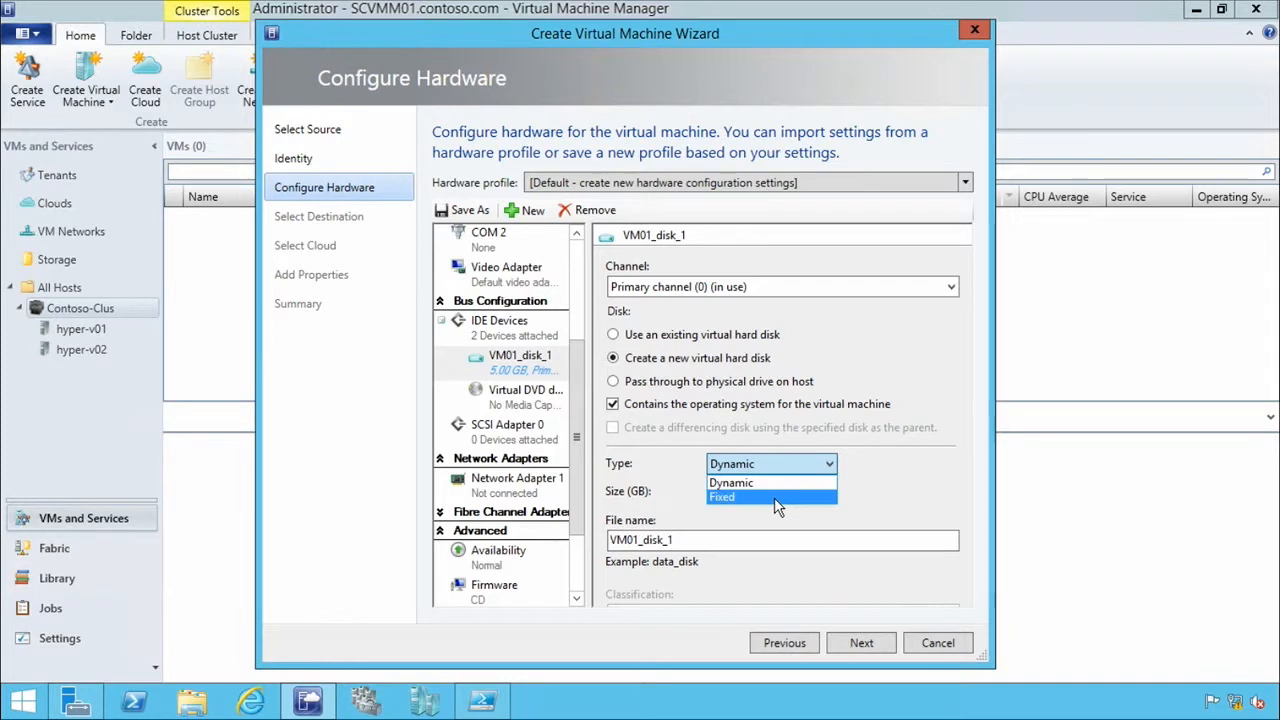
{"action": "left_click", "coordinate": [868, 490]}
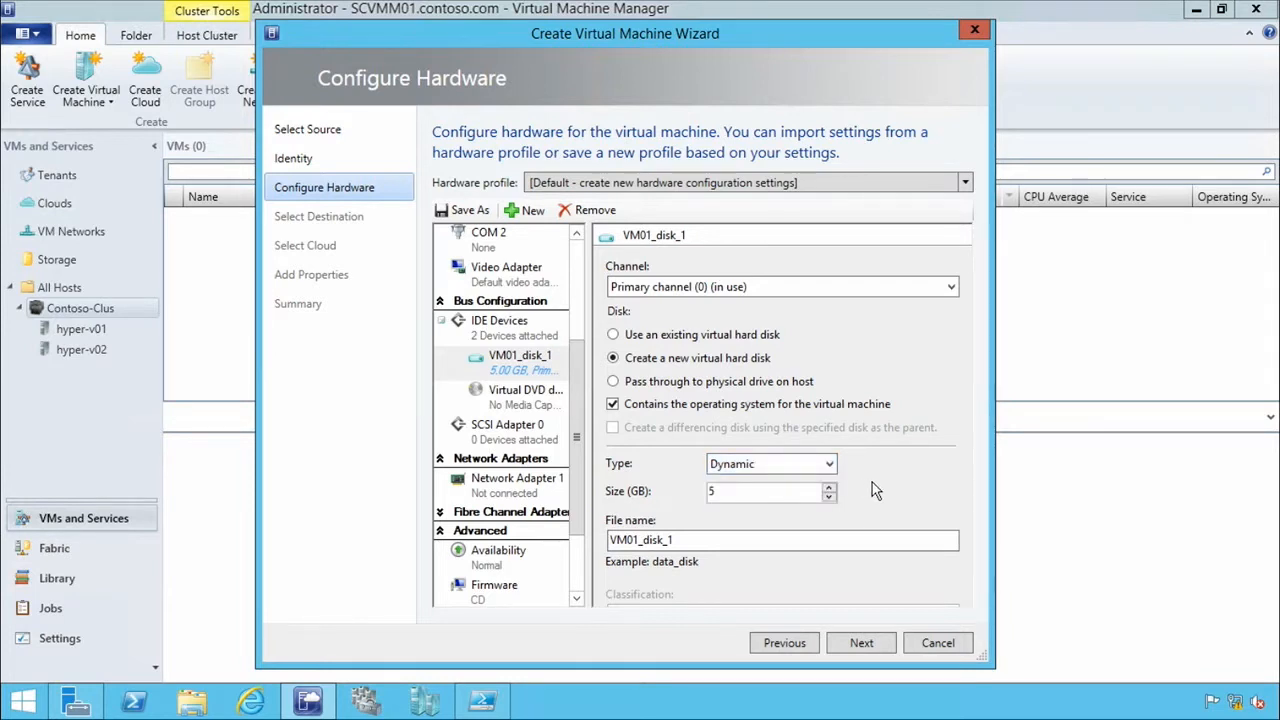
{"action": "left_click", "coordinate": [718, 492]}
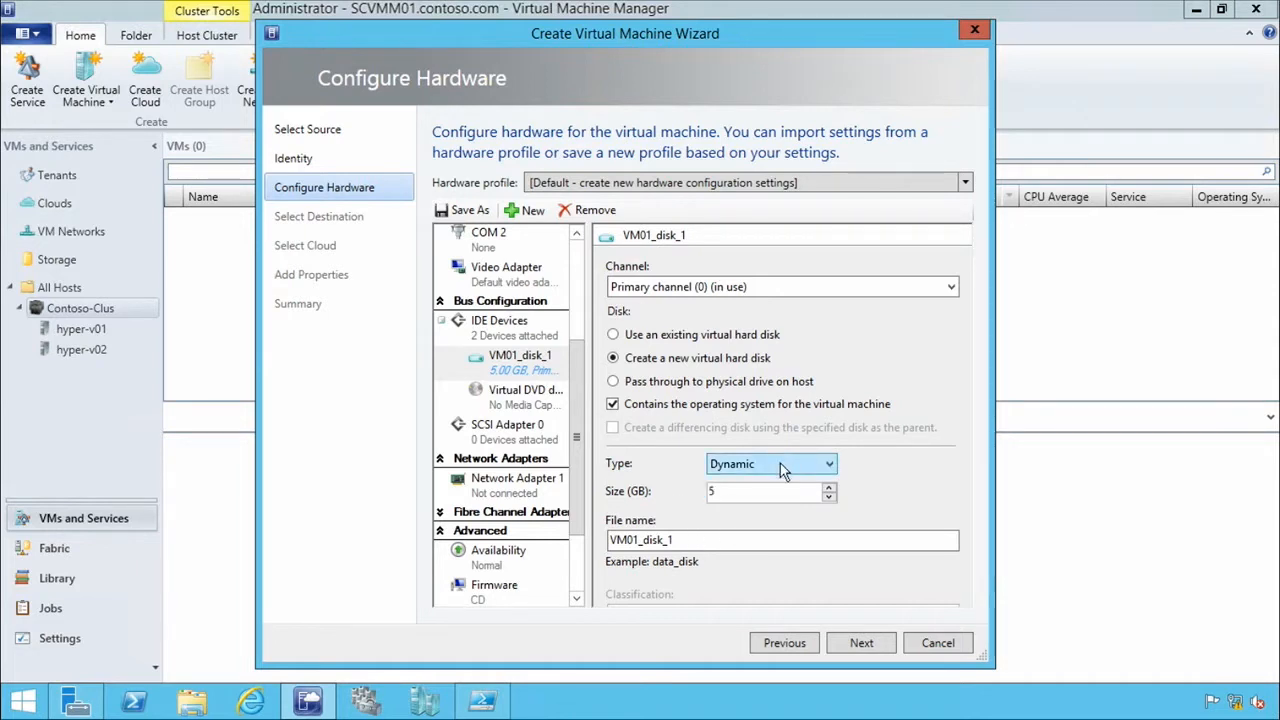
{"action": "left_click_drag", "start_coordinate": [757, 500], "coordinate": [660, 502]}
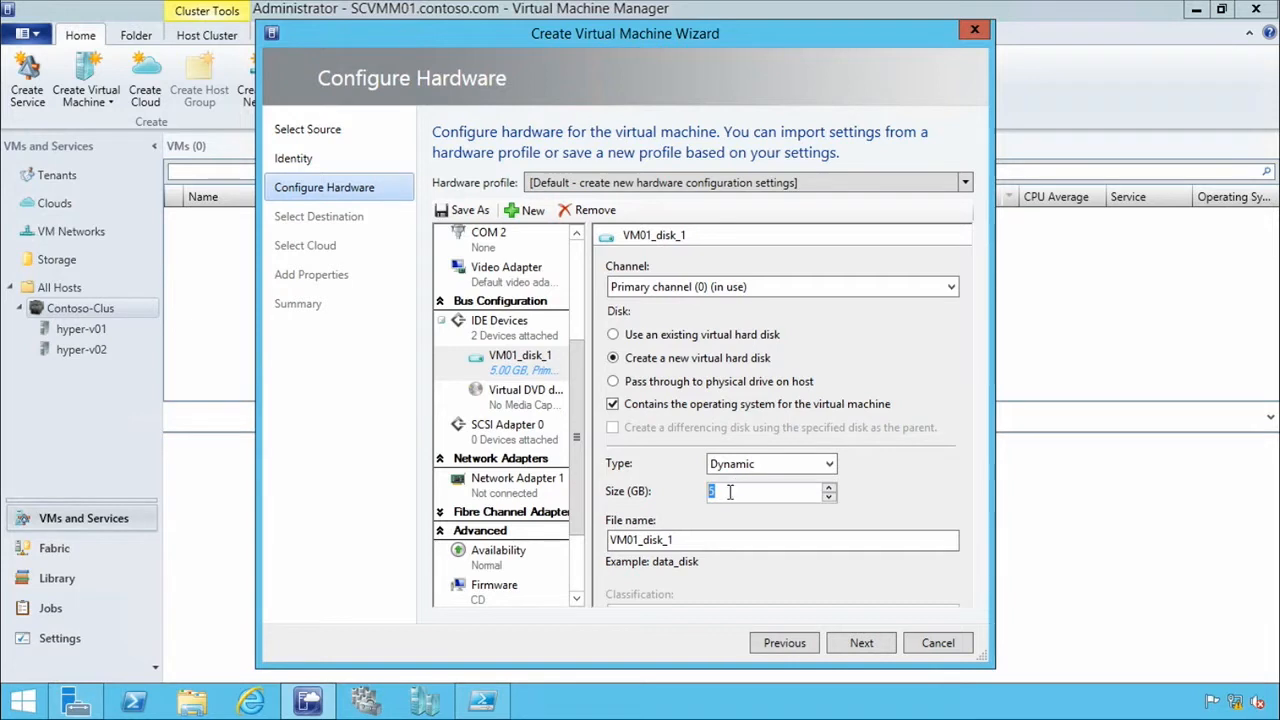
{"action": "left_click", "coordinate": [740, 538]}
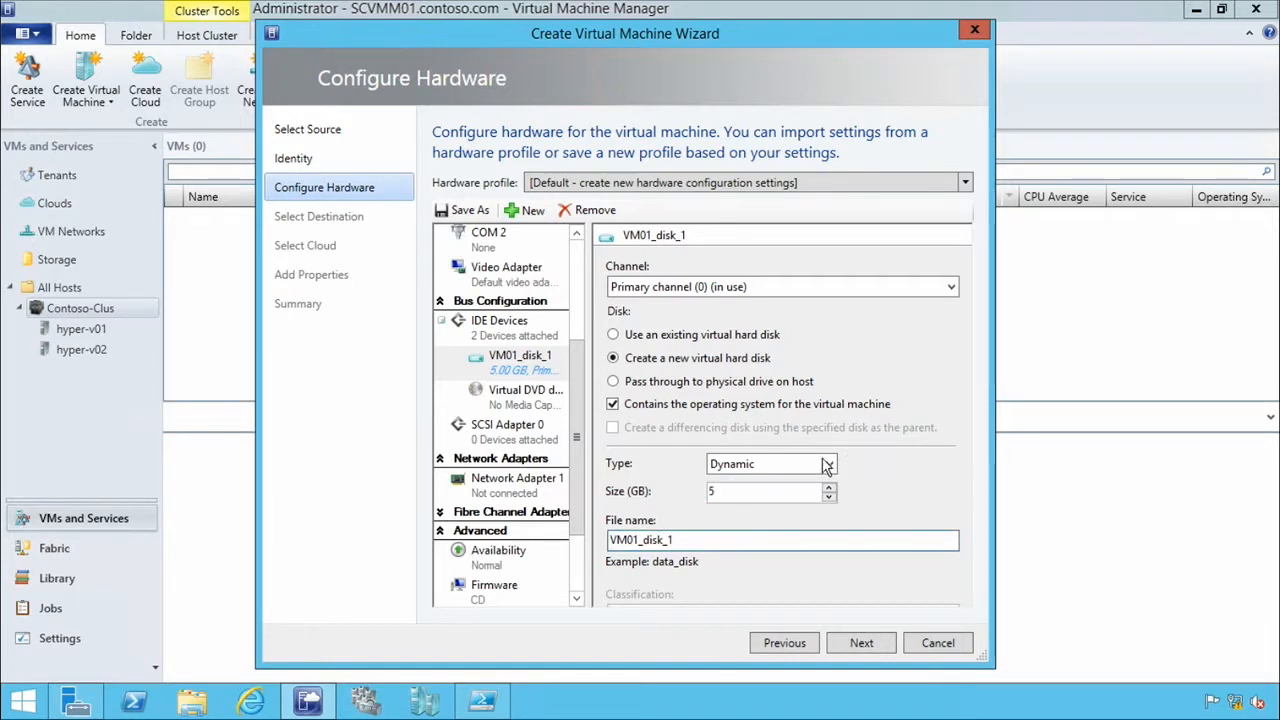
Enlarge the wizard window and connect Network Adapter 1 to the Contoso LAN VM network.
{"action": "left_click_drag", "start_coordinate": [992, 665], "coordinate": [1080, 678]}
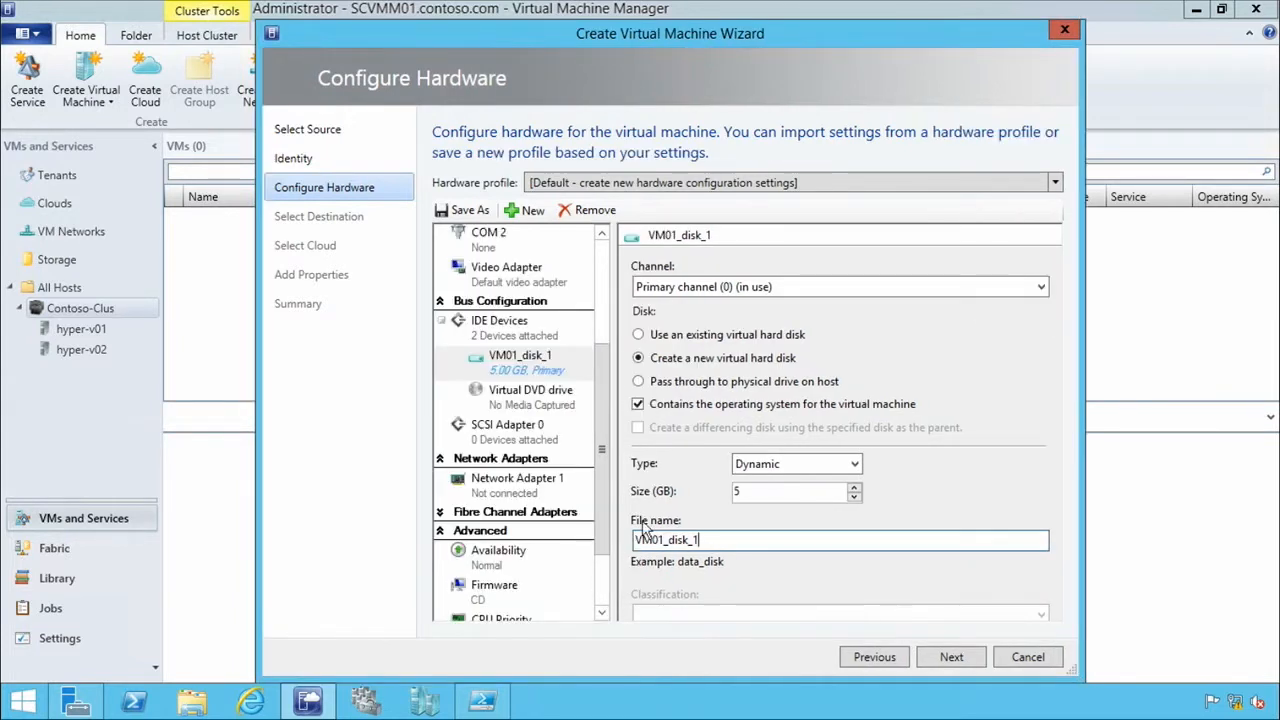
{"action": "left_click", "coordinate": [517, 485]}
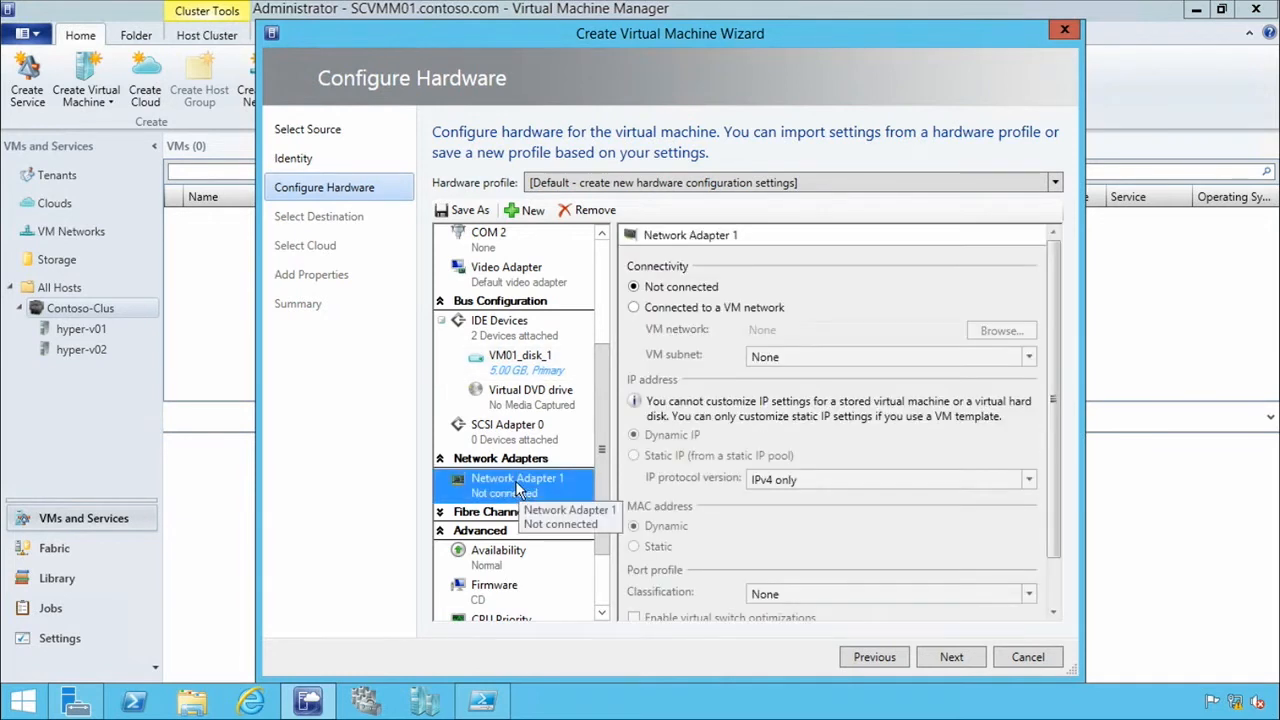
{"action": "left_click", "coordinate": [633, 308]}
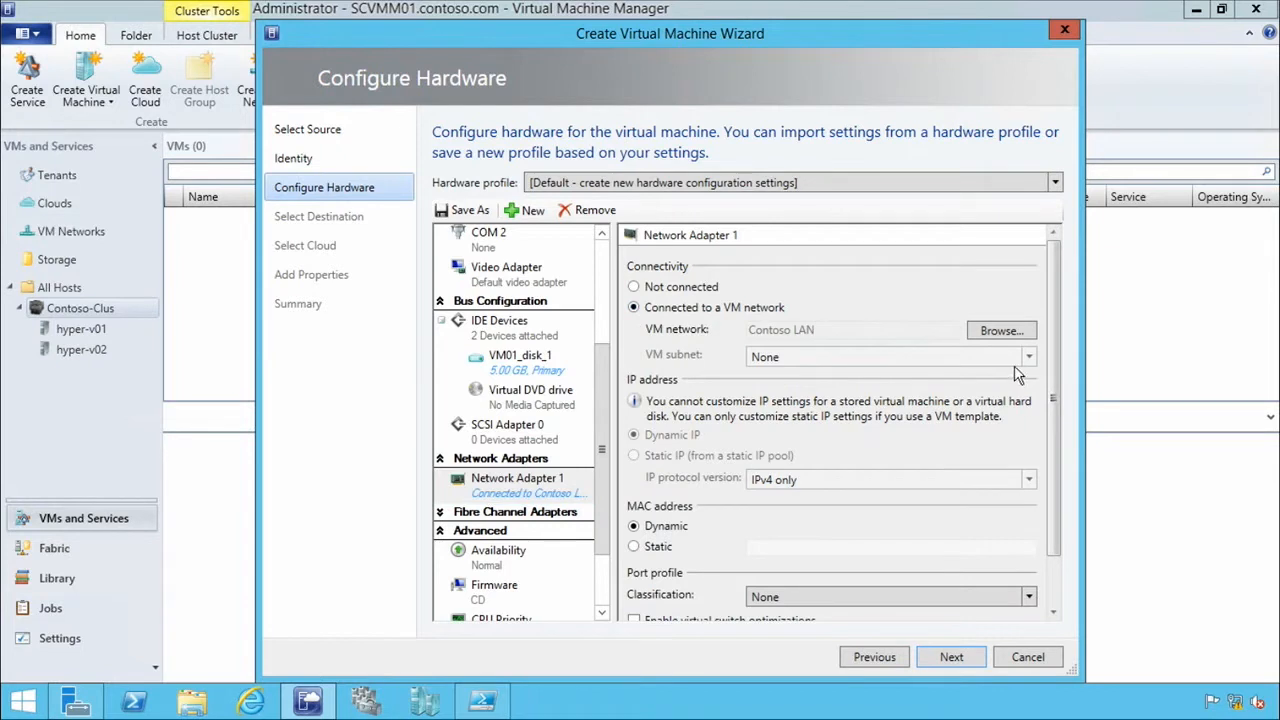
Pick Contoso LAN again as Network Adapter 1's VM network and set its port profile classification to Contoso Standard Port.
{"action": "left_click", "coordinate": [998, 331]}
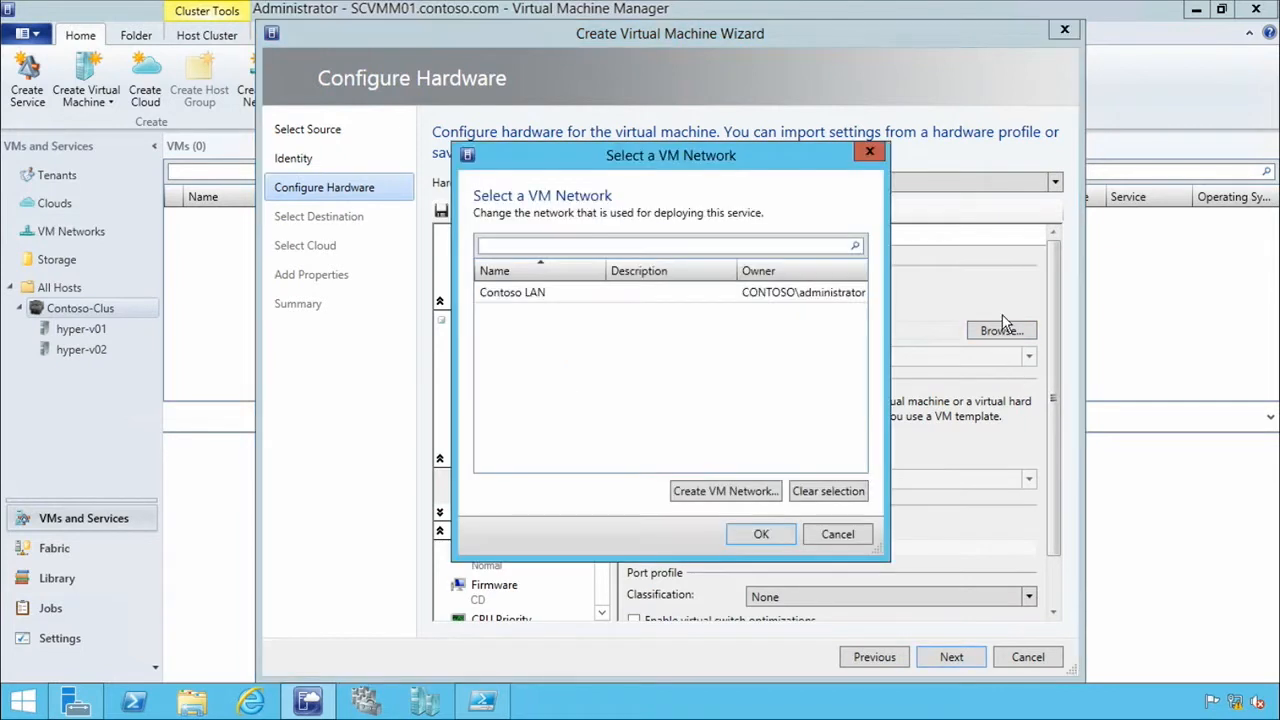
{"action": "left_click", "coordinate": [530, 293]}
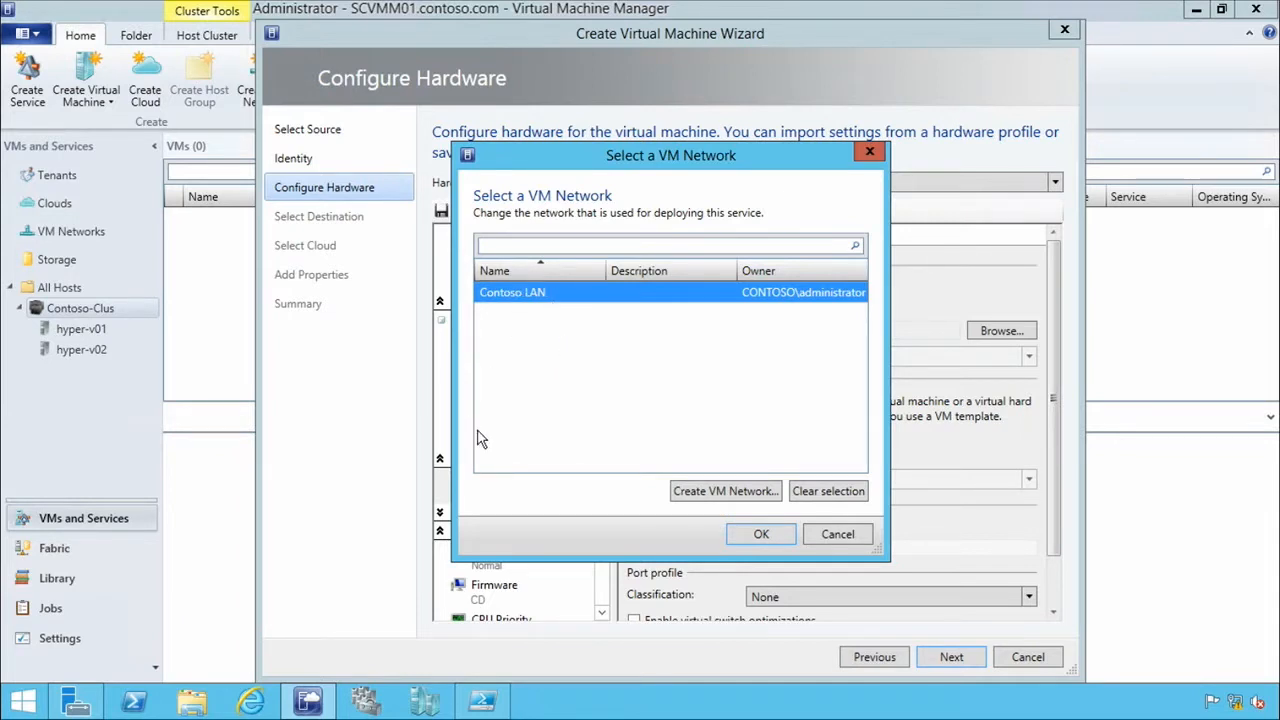
{"action": "left_click", "coordinate": [757, 533]}
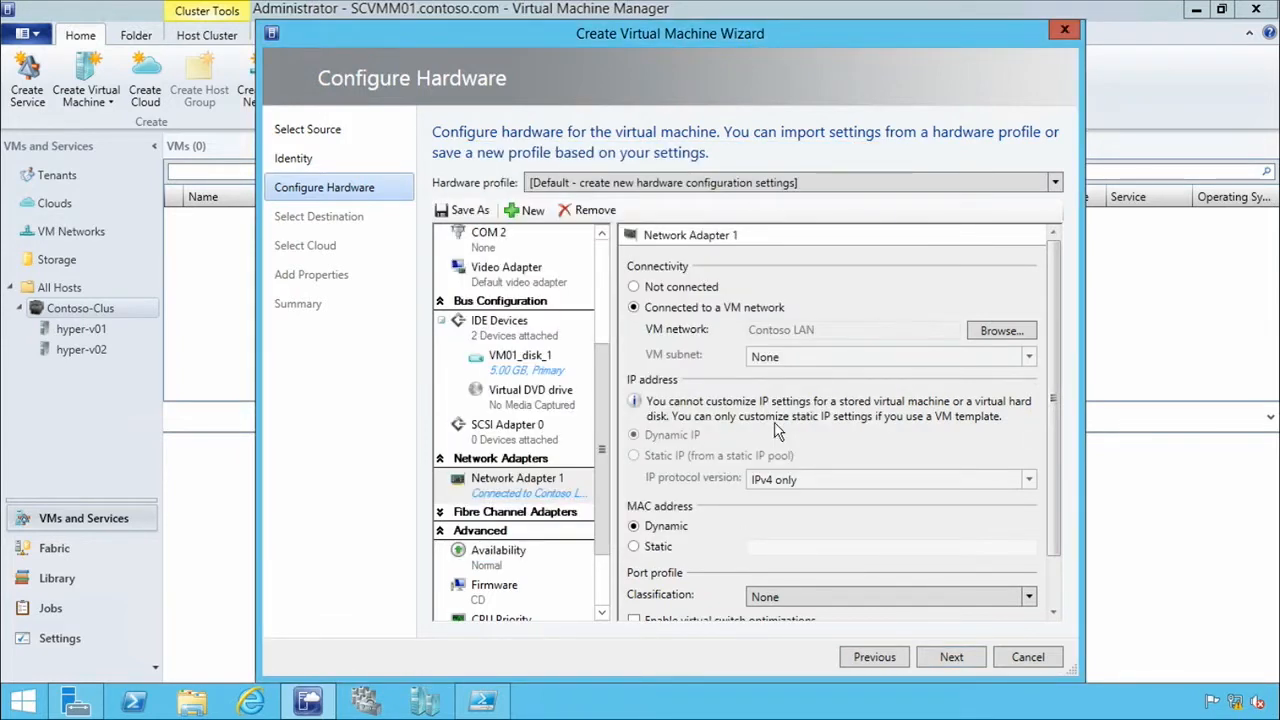
{"action": "left_click_drag", "start_coordinate": [1053, 374], "coordinate": [1055, 406]}
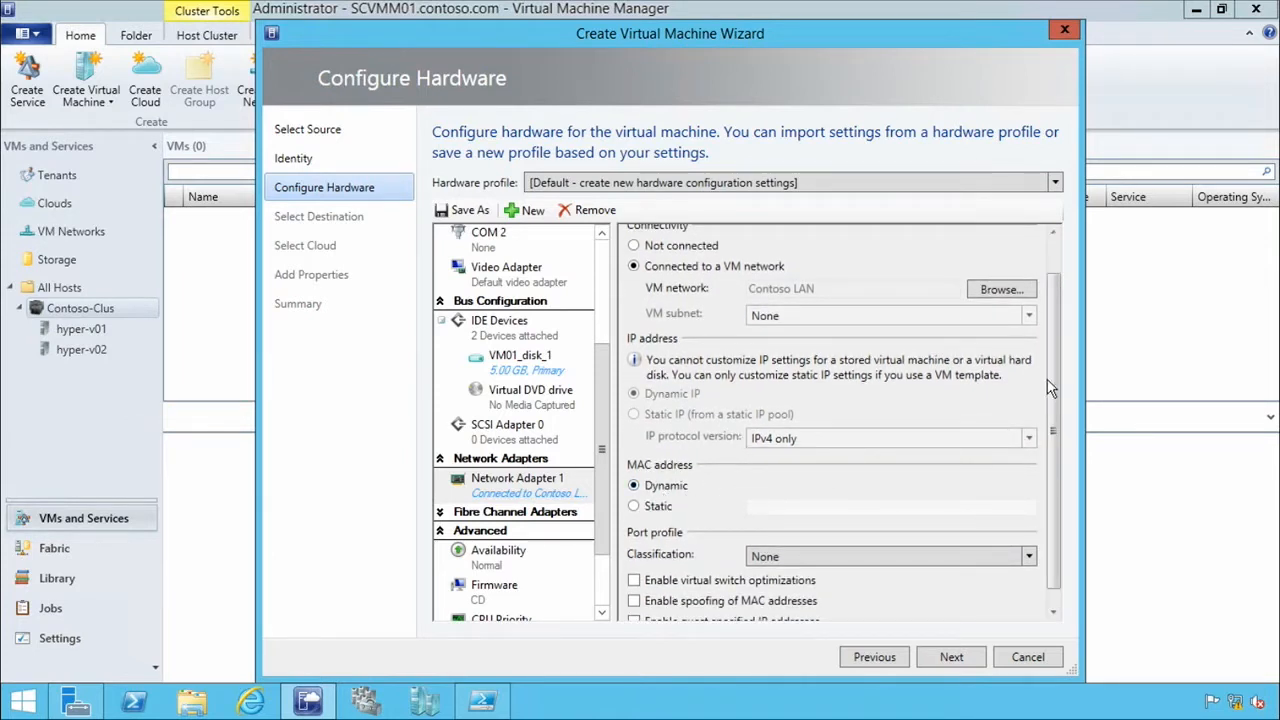
{"action": "left_click_drag", "start_coordinate": [1053, 398], "coordinate": [1057, 418]}
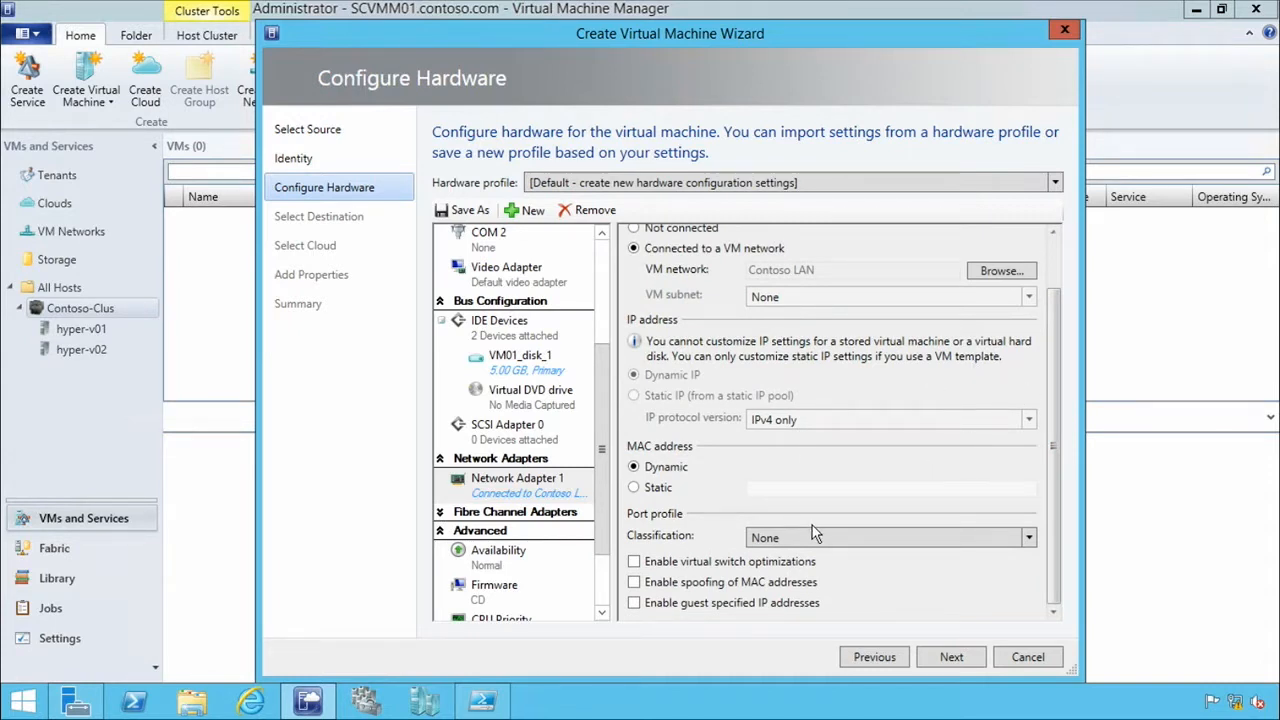
{"action": "left_click", "coordinate": [838, 545]}
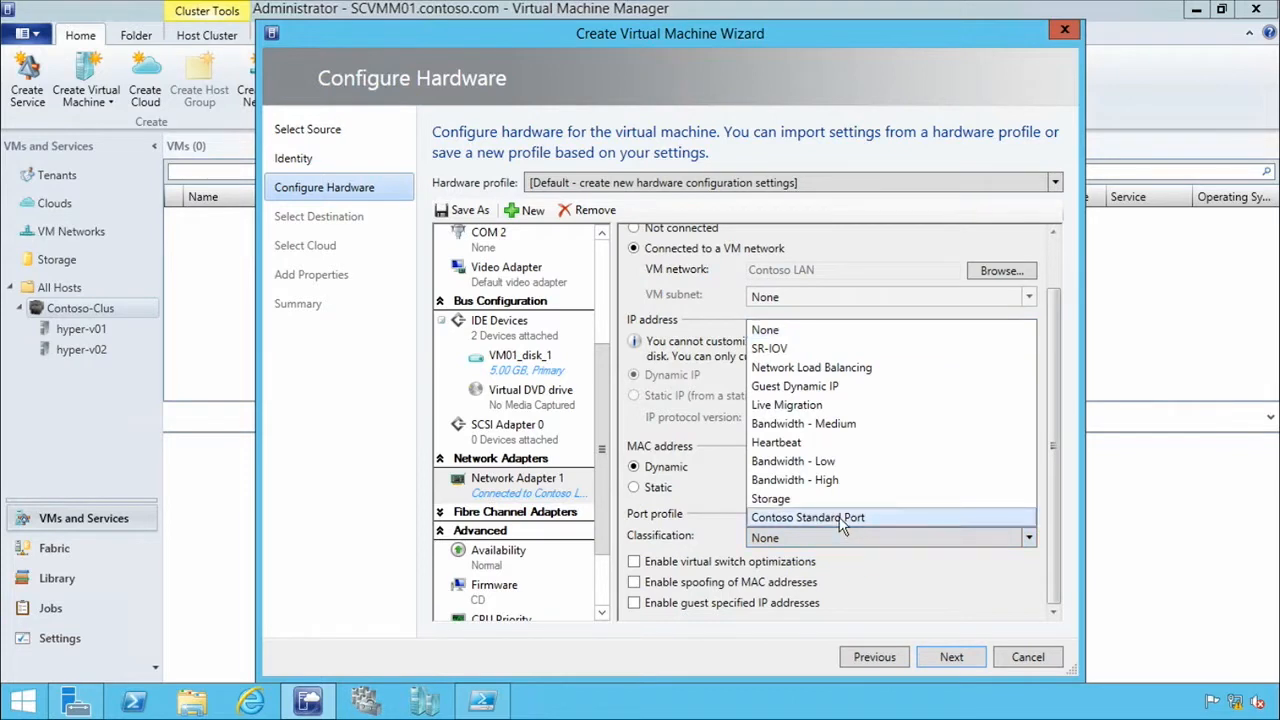
{"action": "left_click", "coordinate": [877, 518]}
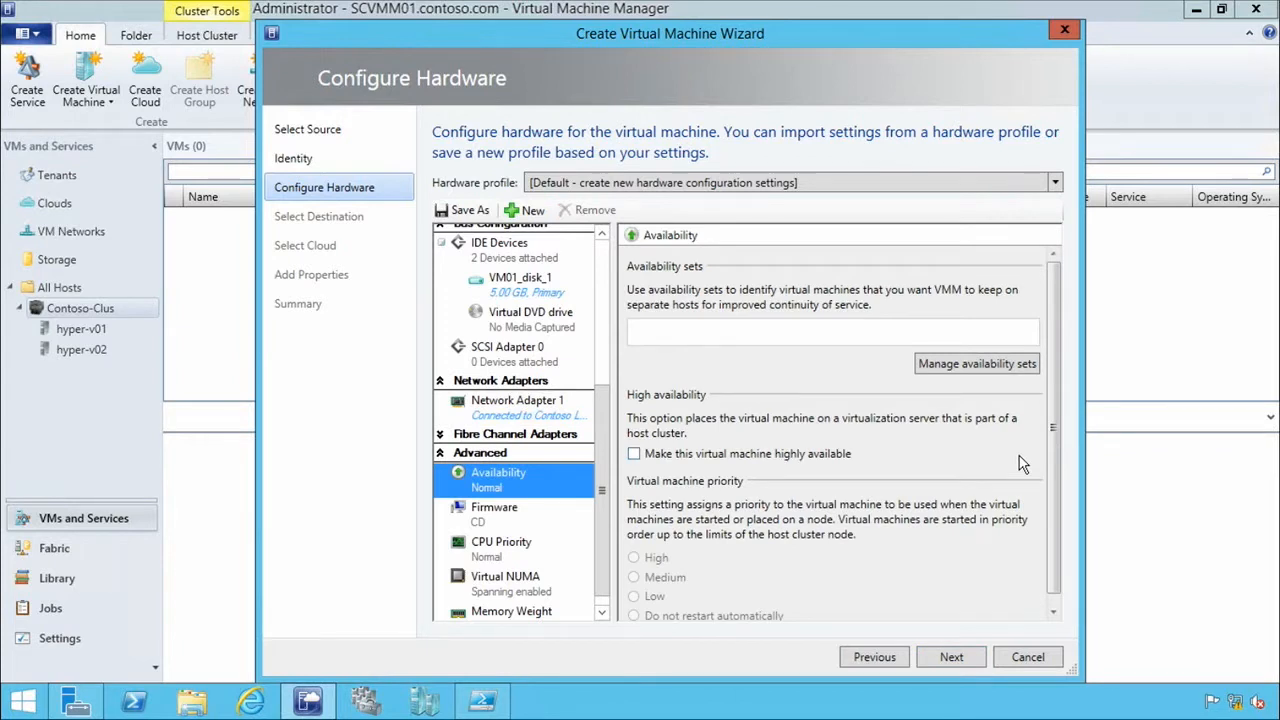
Make the virtual machine highly available and assign it a new availability set named Lab Availability Set.
{"action": "left_click", "coordinate": [634, 454]}
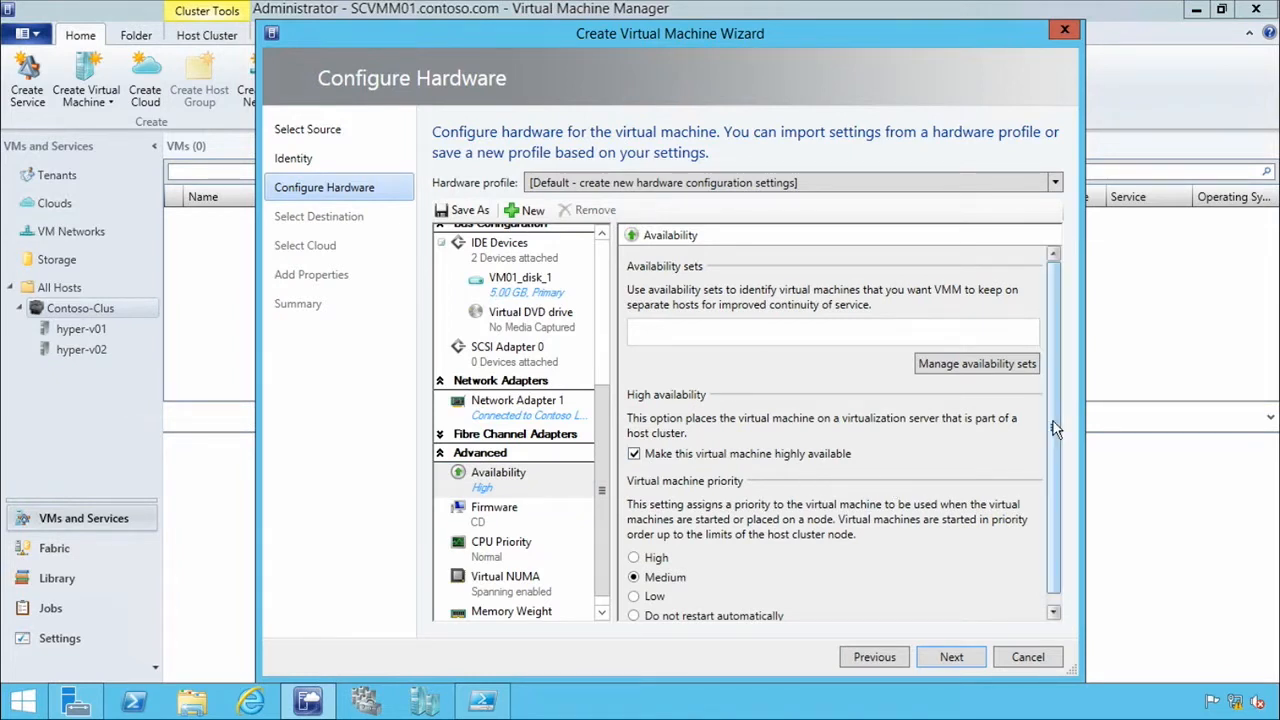
{"action": "scroll", "coordinate": [1063, 474], "scroll_direction": "down", "scroll_amount": 1}
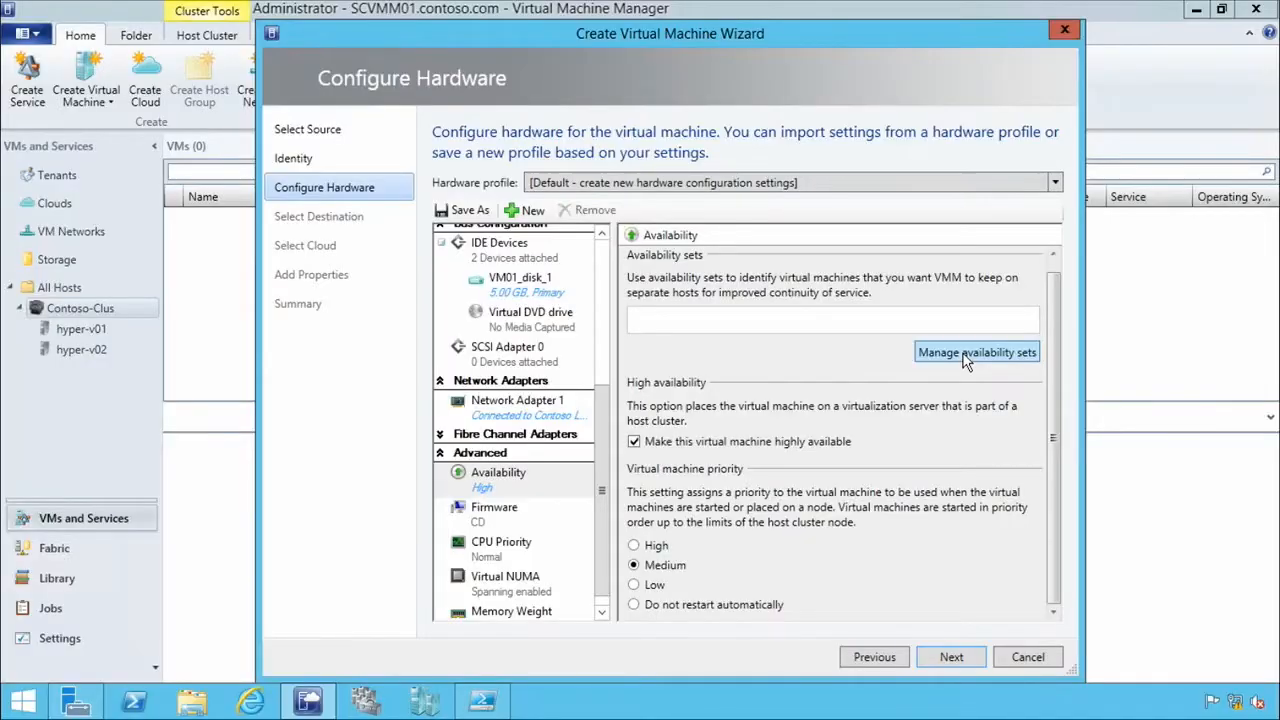
{"action": "left_click", "coordinate": [966, 355]}
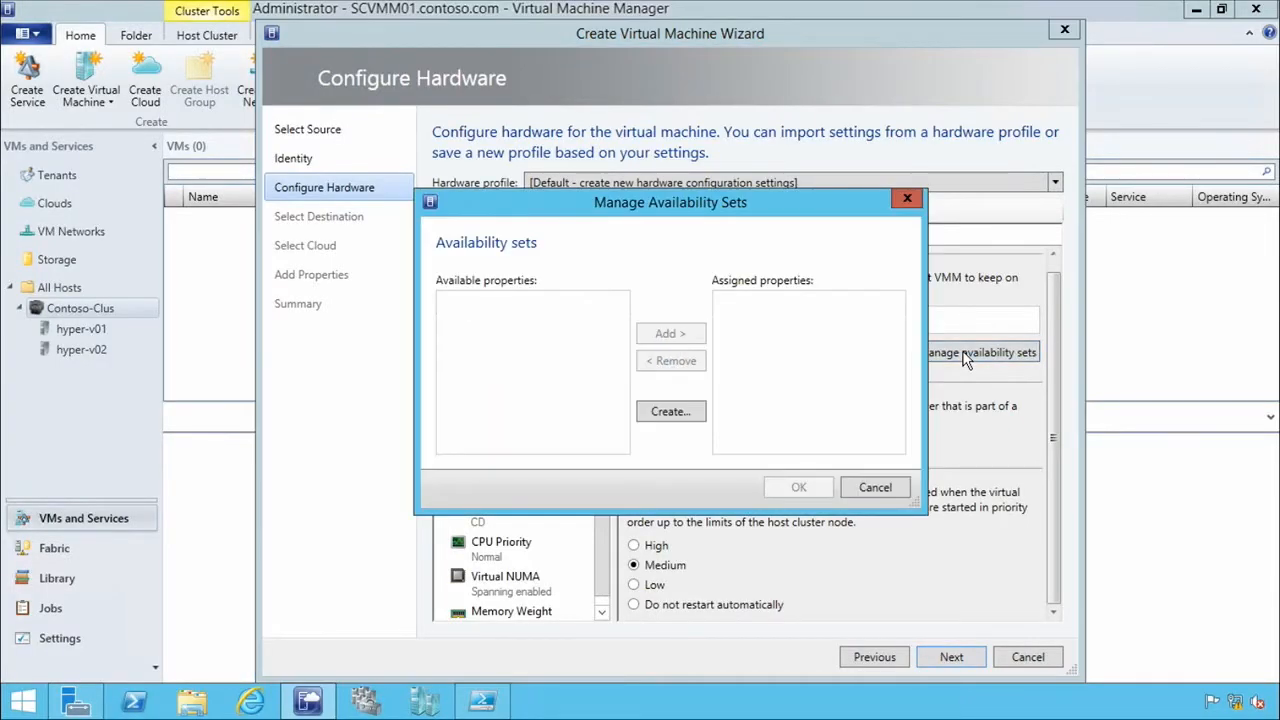
{"action": "left_click", "coordinate": [675, 411]}
{"action": "type", "text": "L"}
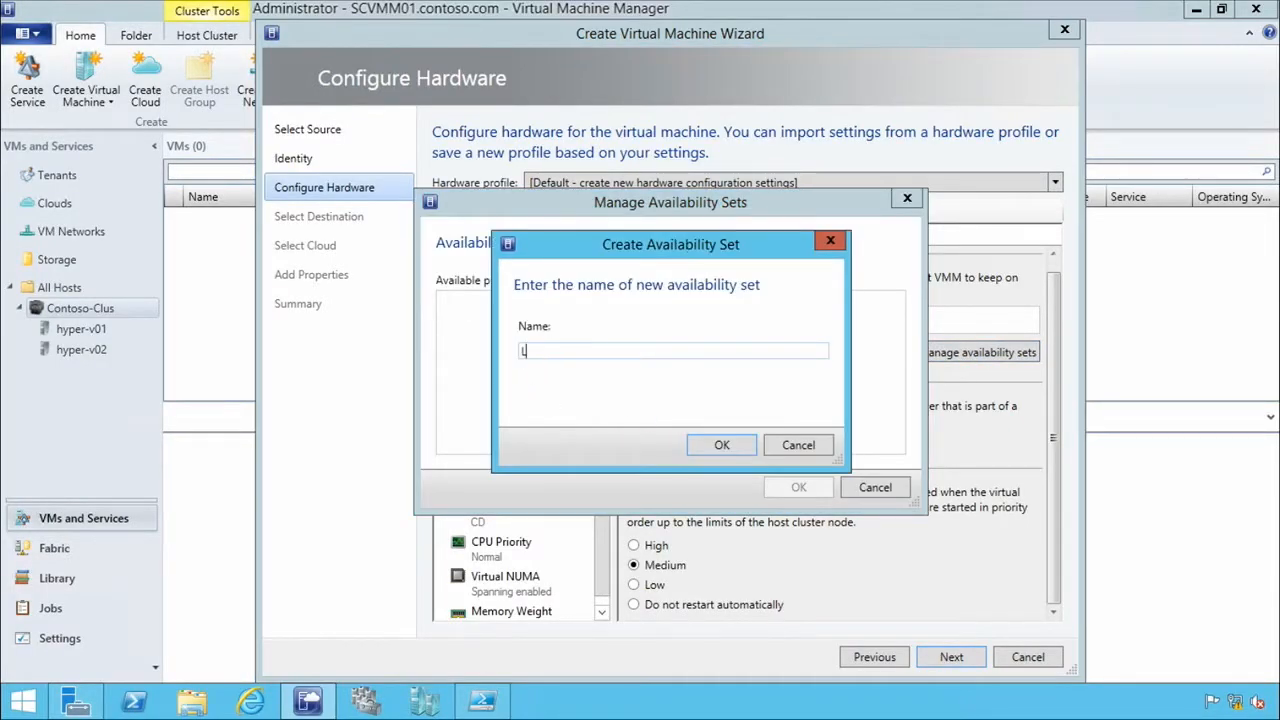
{"action": "type", "text": "ab Availability Set"}
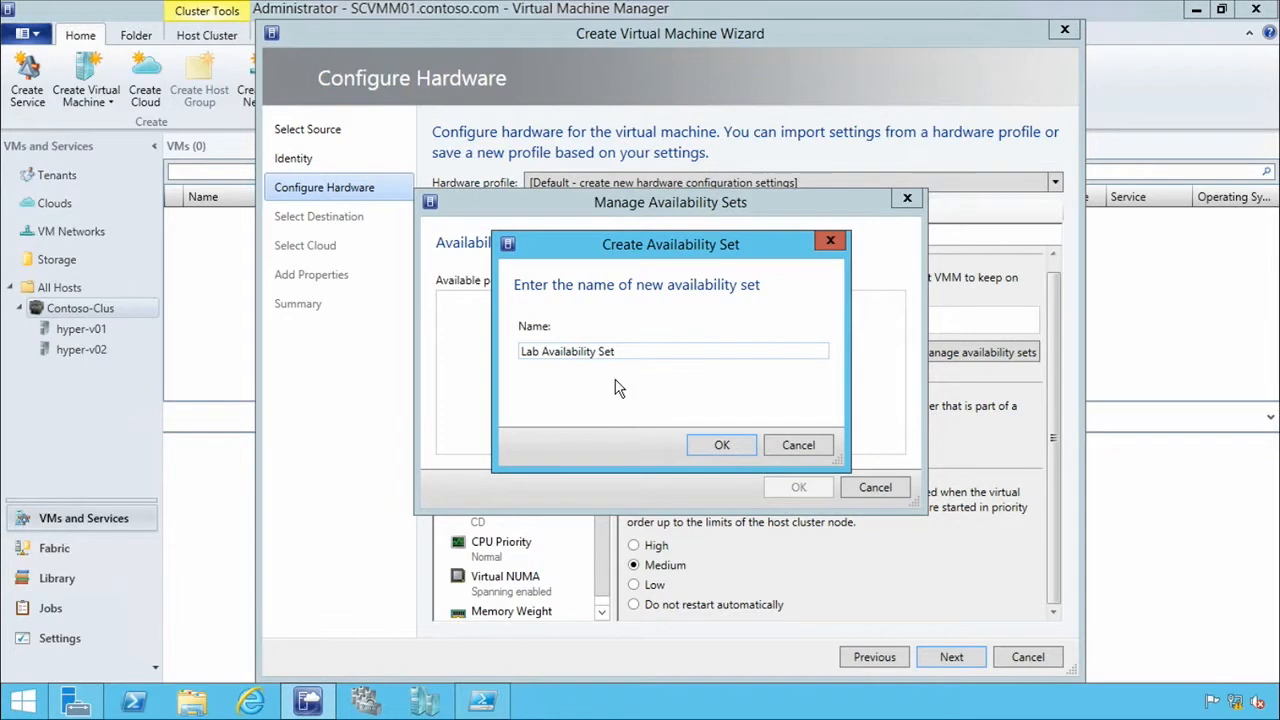
{"action": "left_click", "coordinate": [722, 445]}
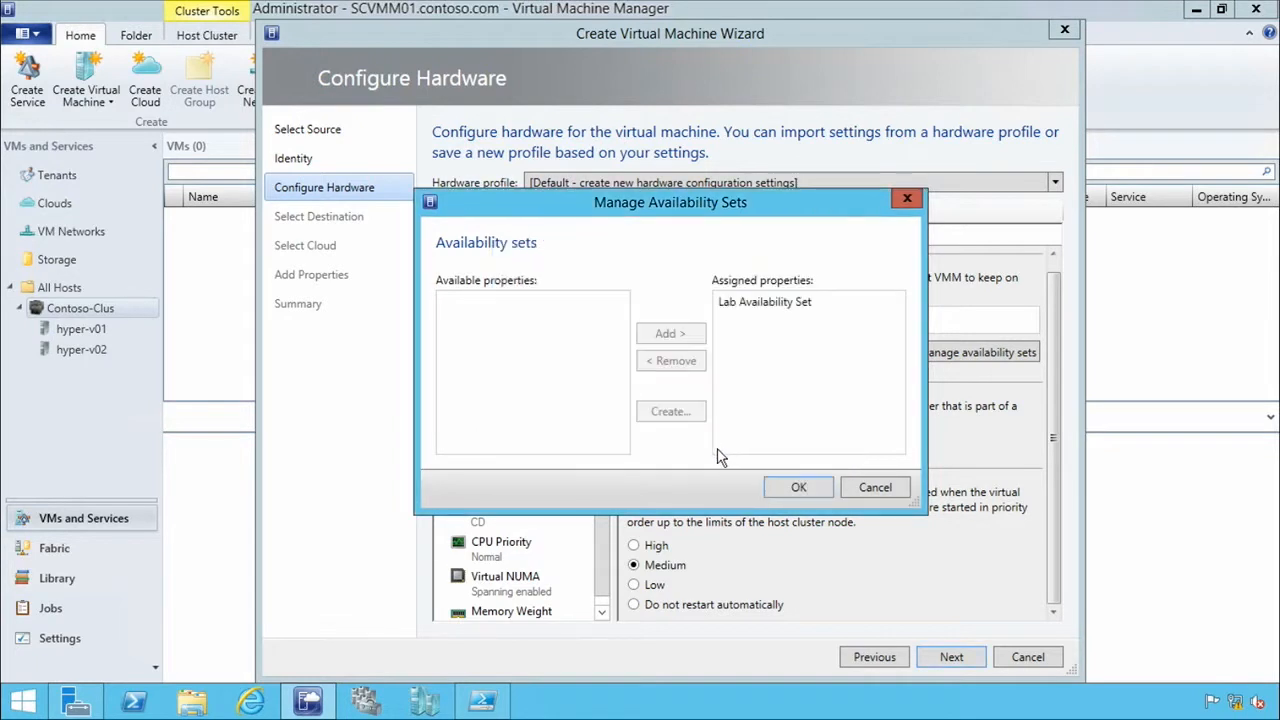
{"action": "left_click", "coordinate": [800, 489]}
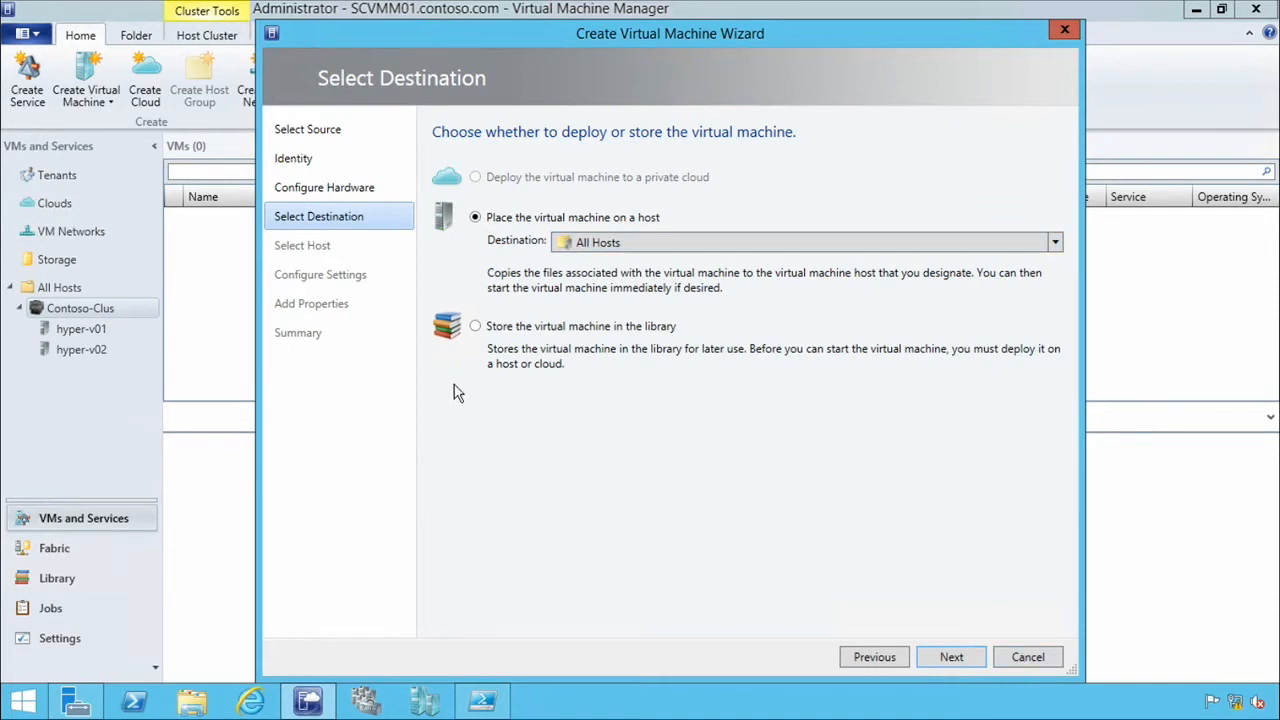
Review the host rating explanation and choose hyper-v01.contoso.com as the destination host for the virtual machine.
{"action": "left_click", "coordinate": [976, 662]}
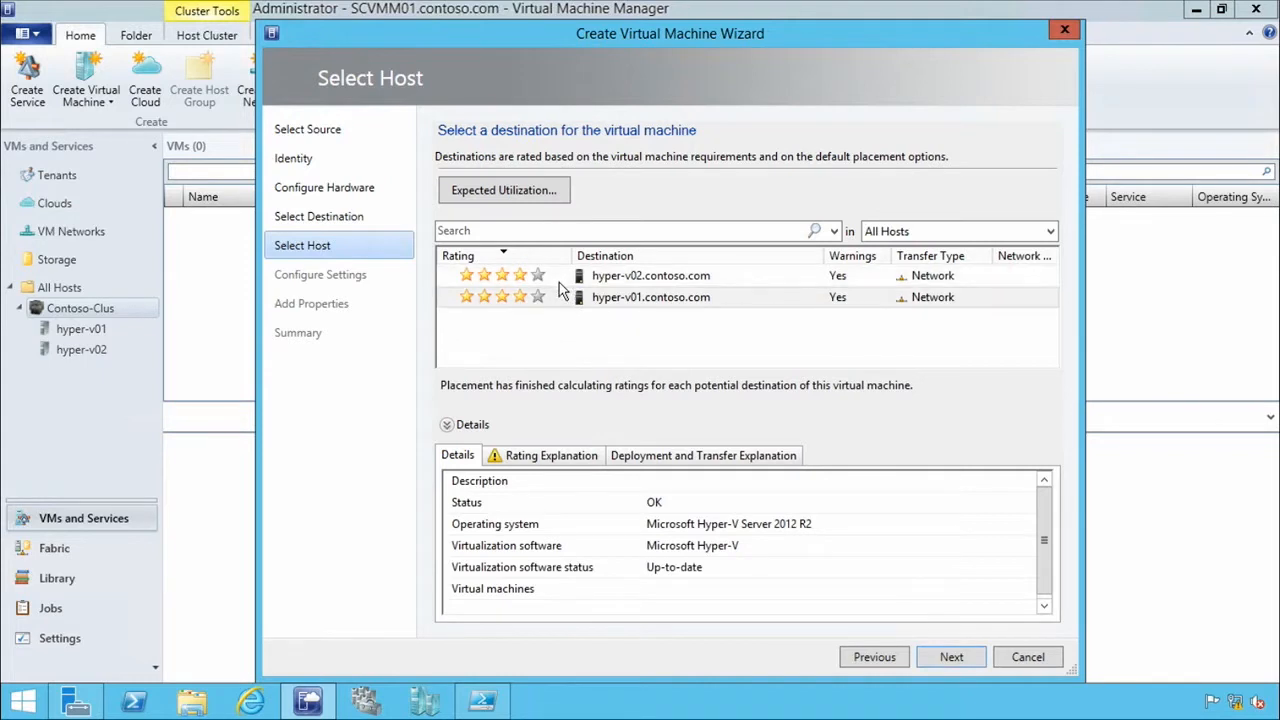
{"action": "left_click", "coordinate": [537, 458]}
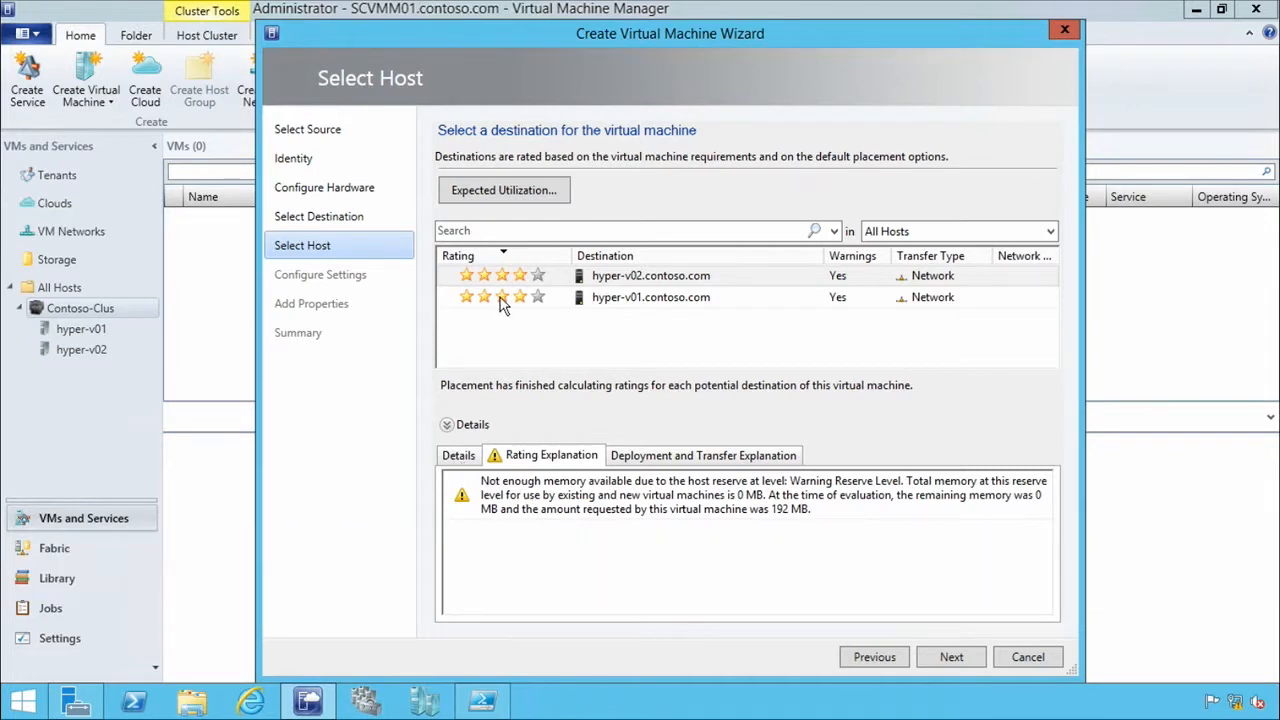
{"action": "left_click", "coordinate": [457, 458]}
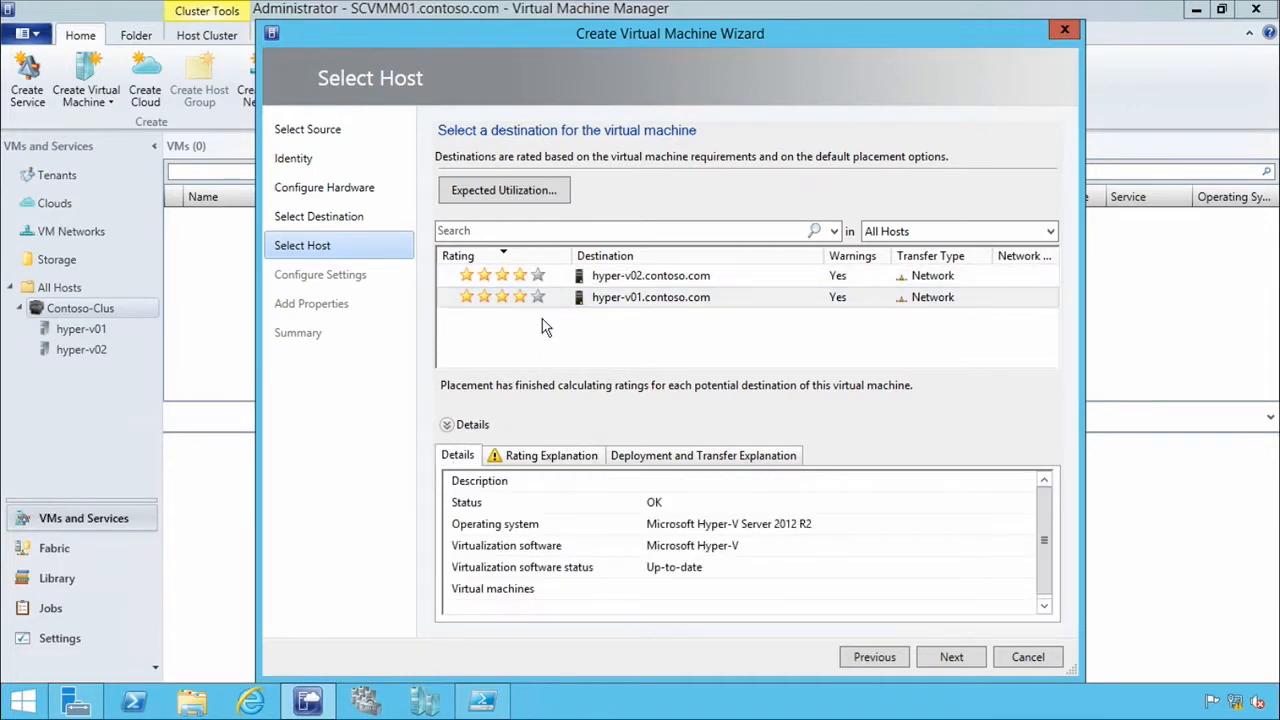
{"action": "left_click", "coordinate": [578, 300]}
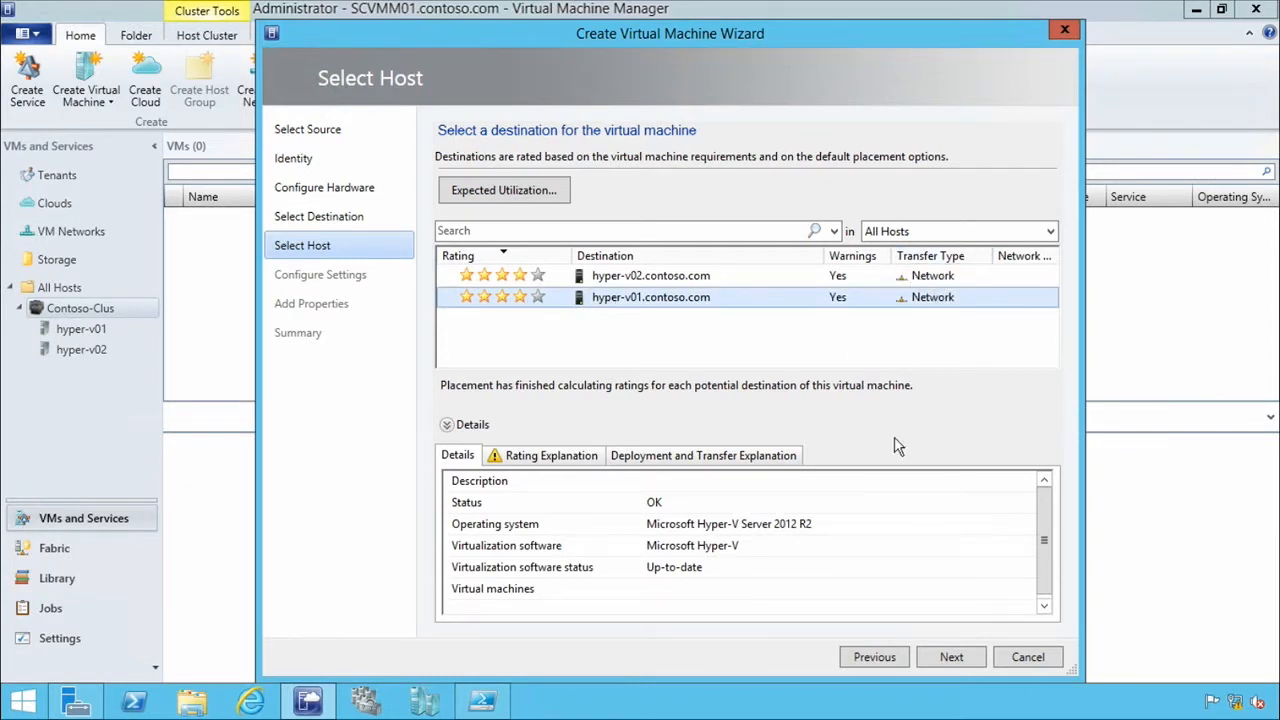
{"action": "left_click", "coordinate": [953, 658]}
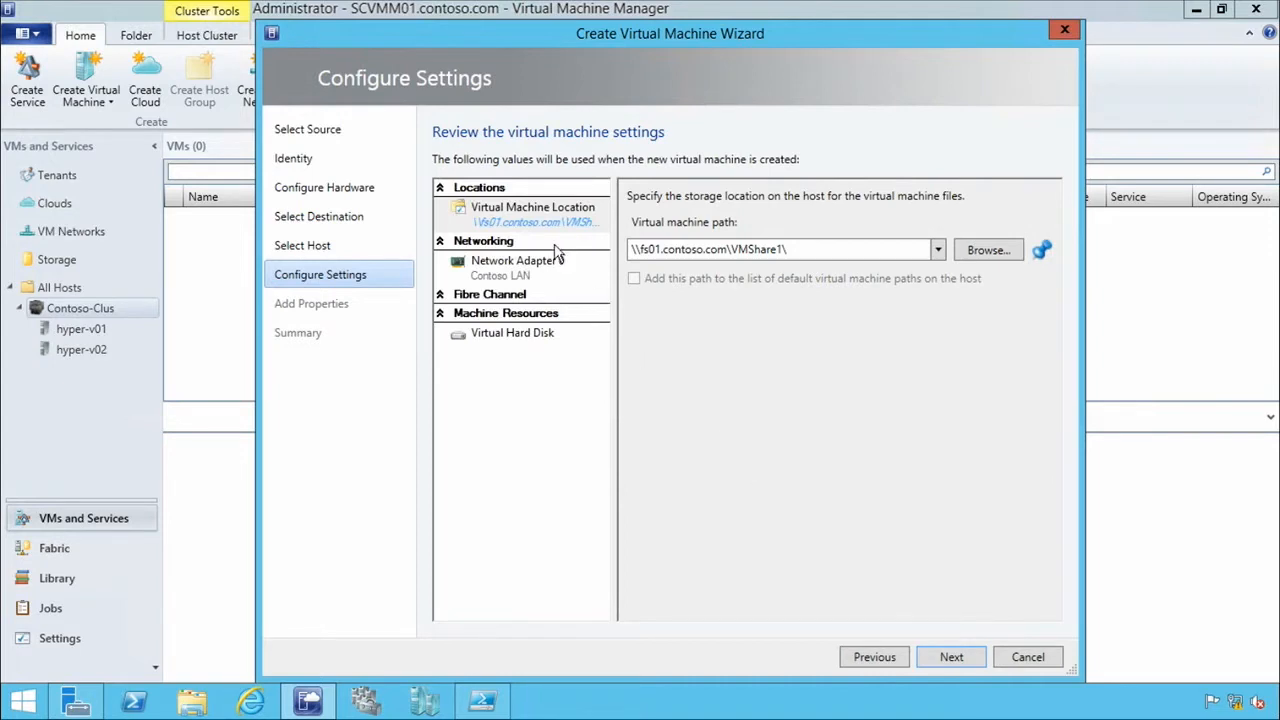
Browse the host's storage and set the virtual machine path to the file share \\fs01.contoso.com\VMShare1.
{"action": "left_click", "coordinate": [537, 208]}
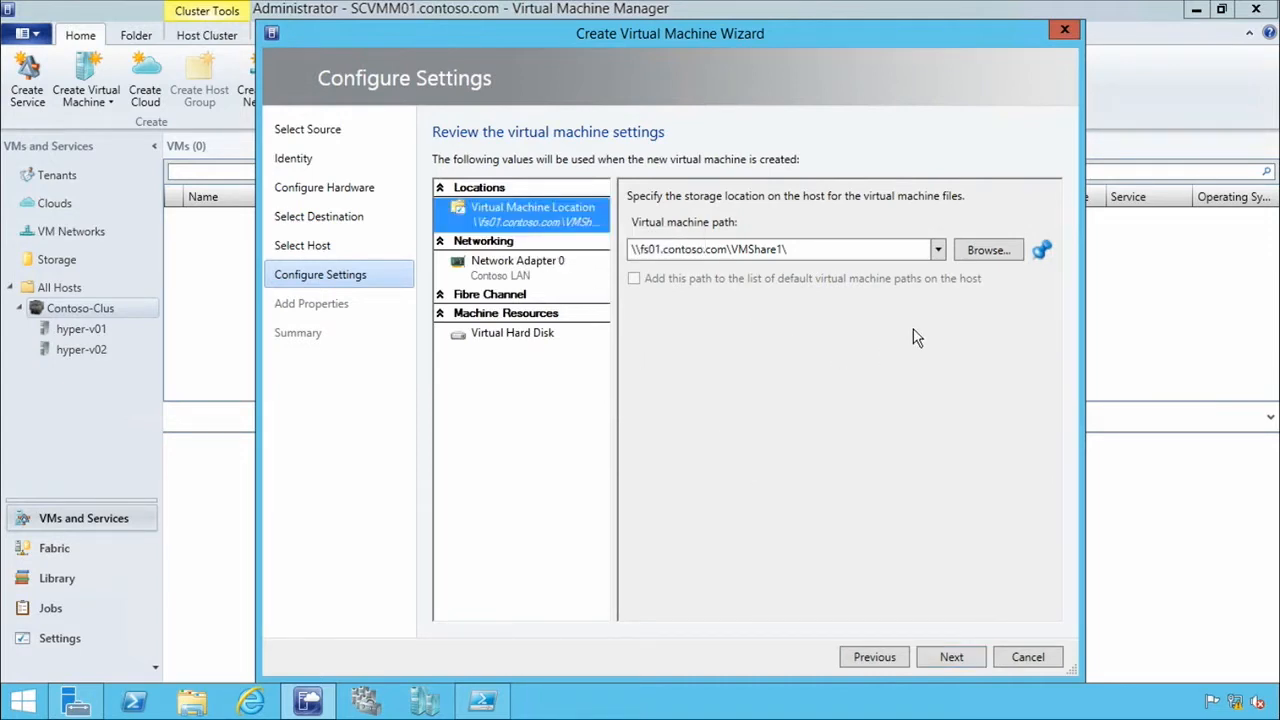
{"action": "left_click", "coordinate": [940, 254]}
{"action": "left_click", "coordinate": [945, 255]}
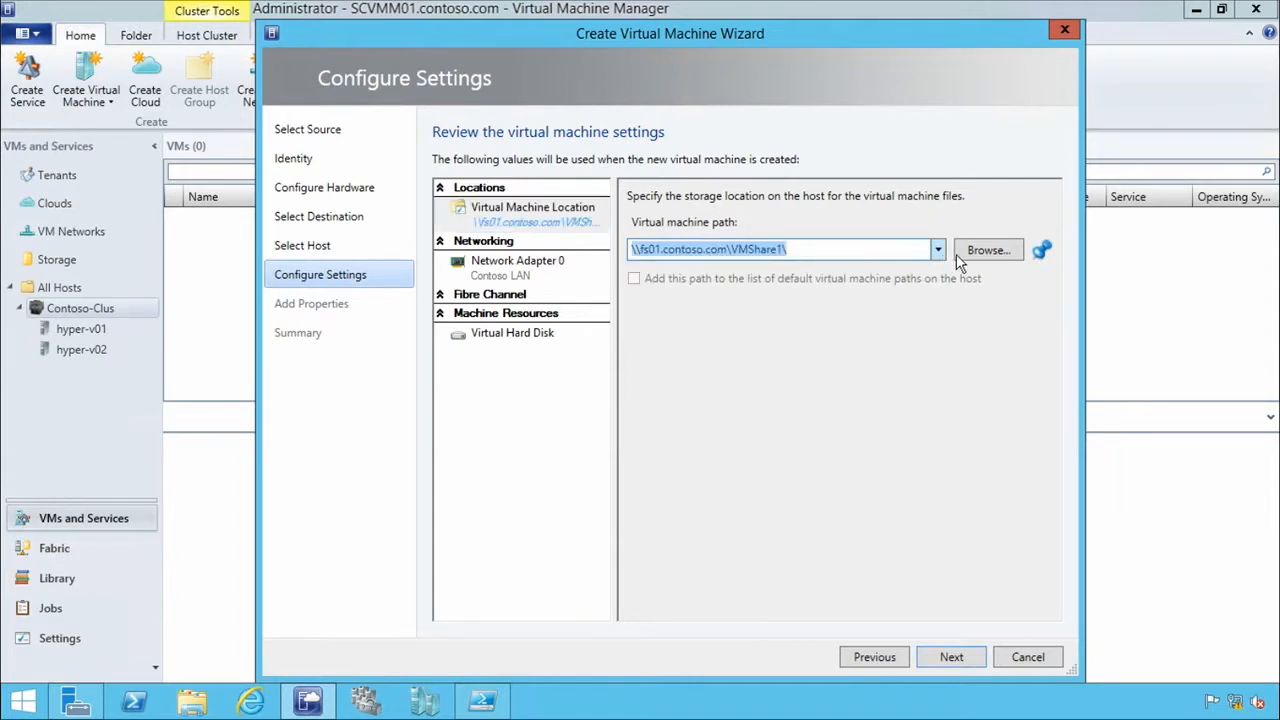
{"action": "left_click", "coordinate": [961, 255]}
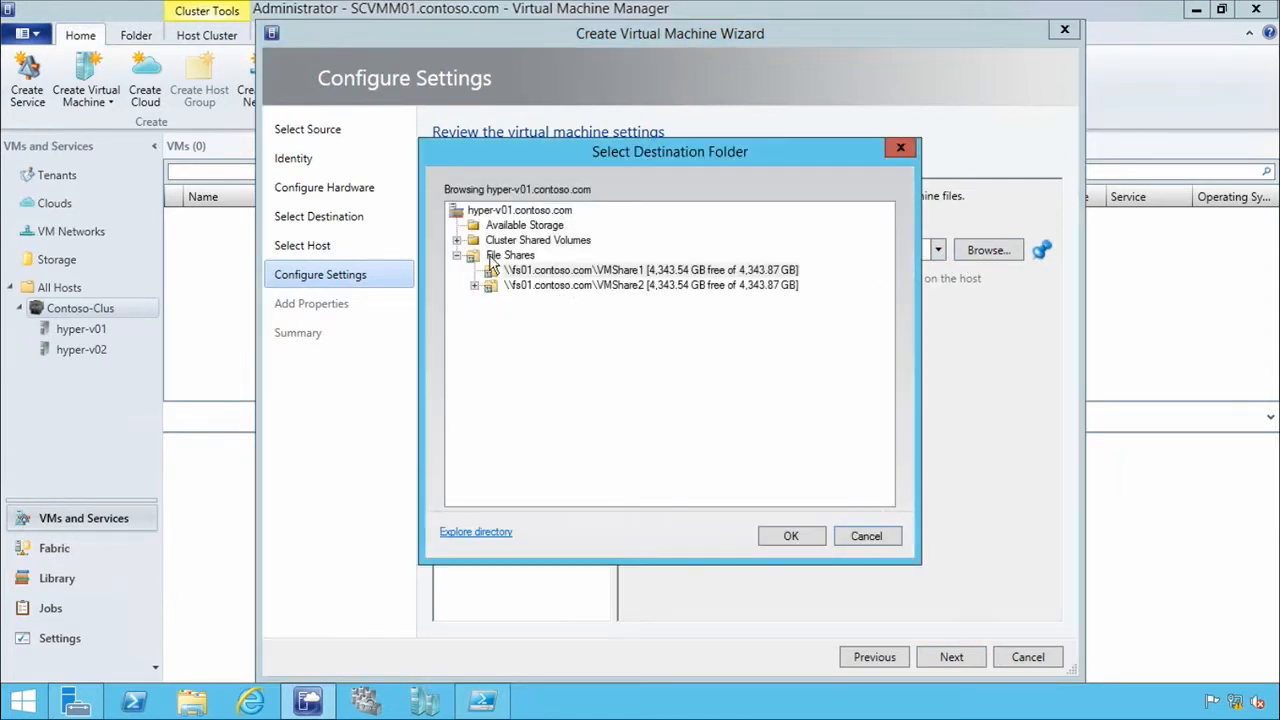
{"action": "left_click", "coordinate": [457, 242]}
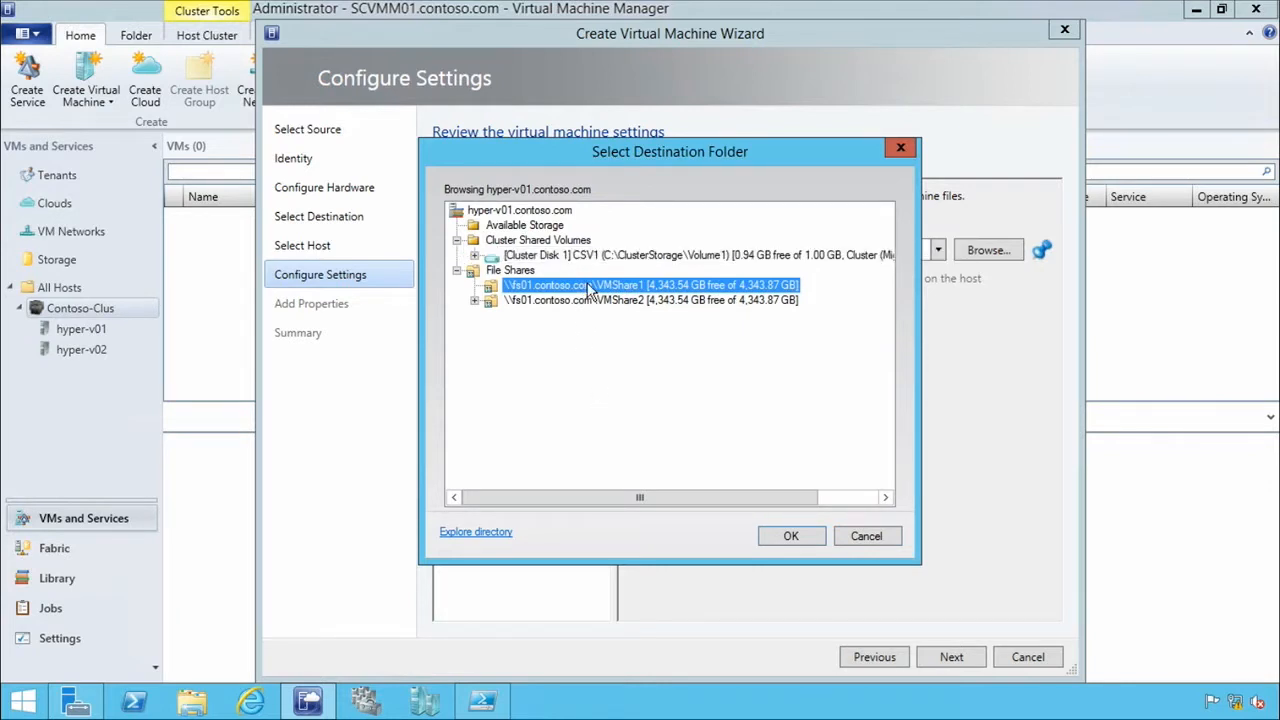
{"action": "left_click", "coordinate": [790, 538]}
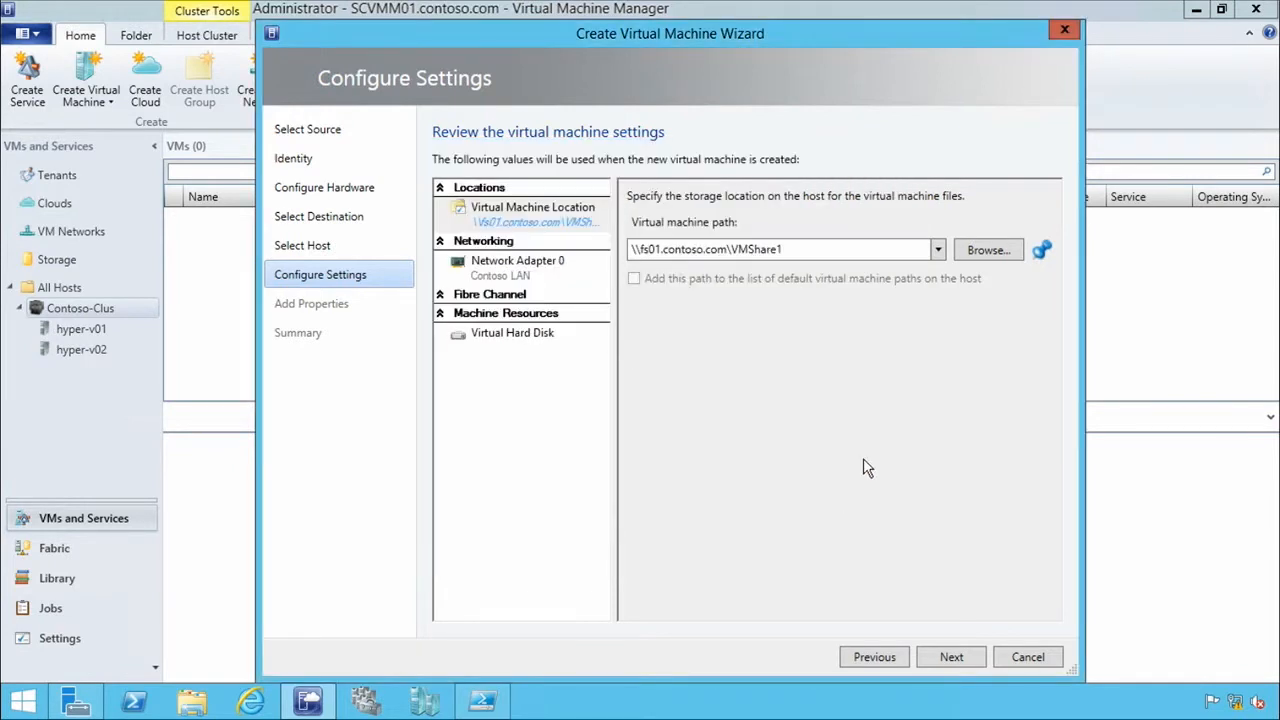
Review the Network Adapter 0 and virtual hard disk deployment settings, keeping VM01_disk_1 as the disk's file name.
{"action": "left_click", "coordinate": [529, 273]}
{"action": "left_click", "coordinate": [529, 273]}
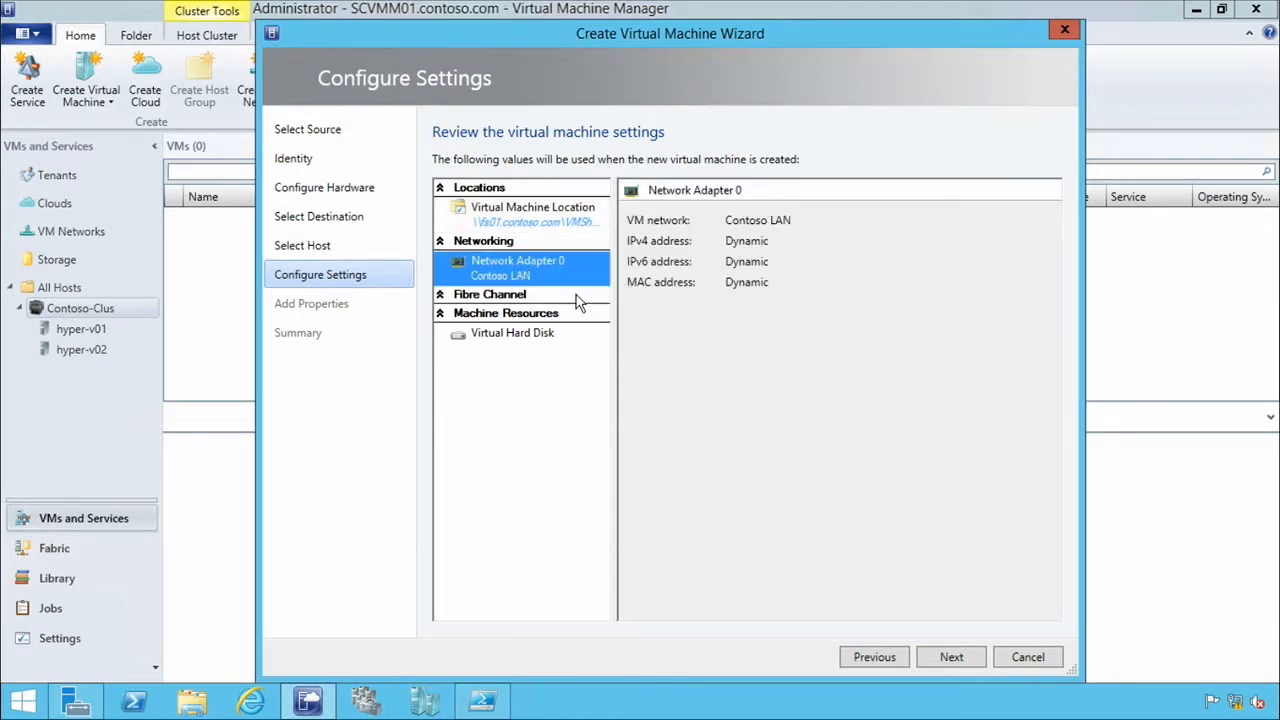
{"action": "left_click", "coordinate": [505, 346]}
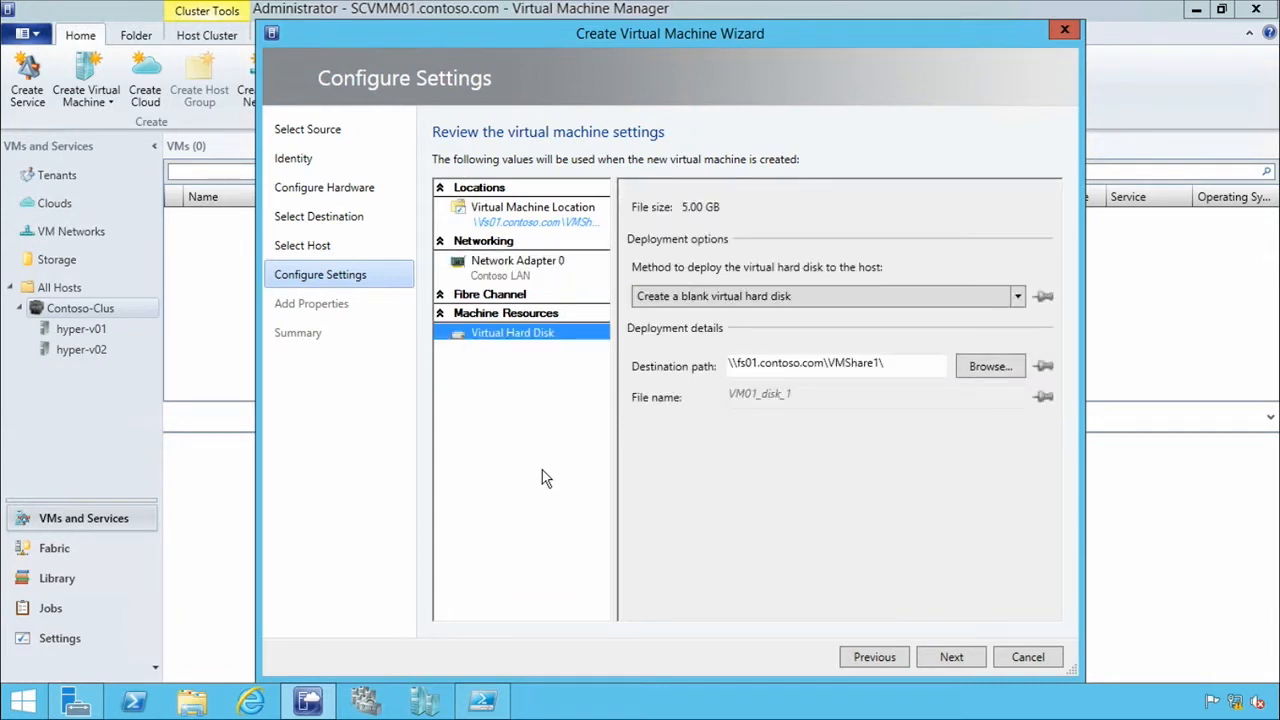
{"action": "double_click", "coordinate": [820, 395]}
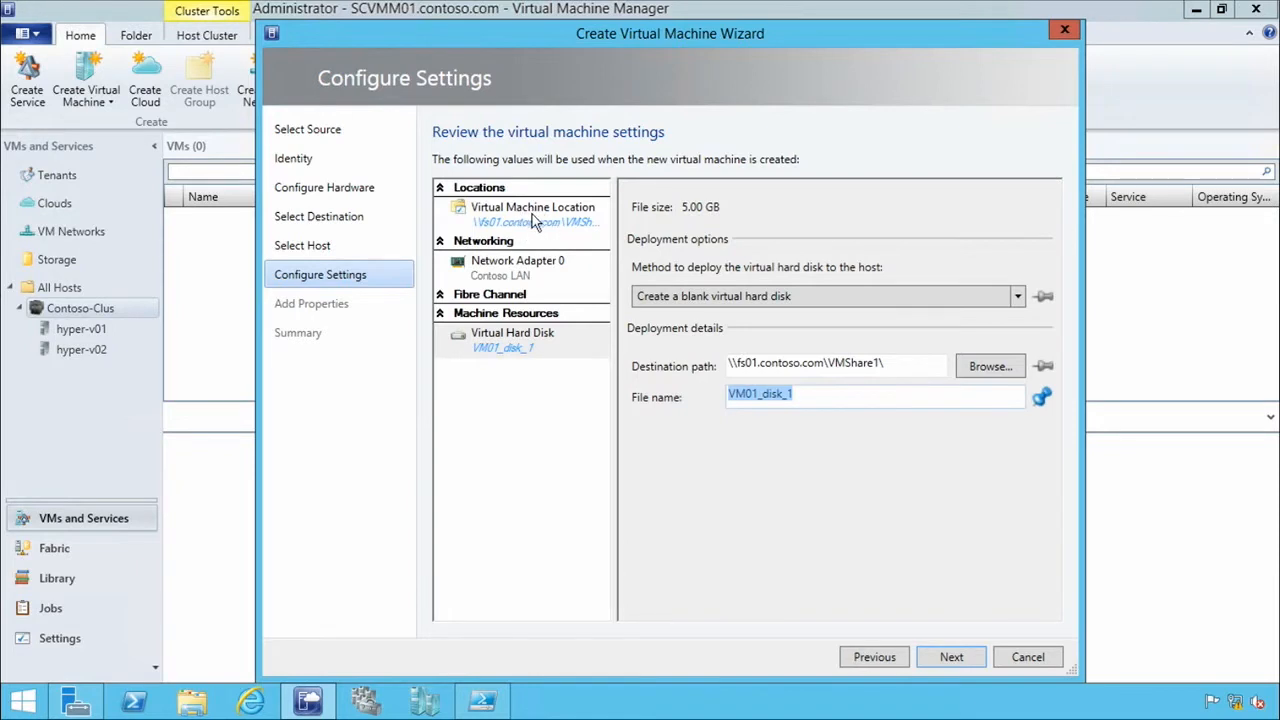
{"action": "left_click", "coordinate": [838, 395]}
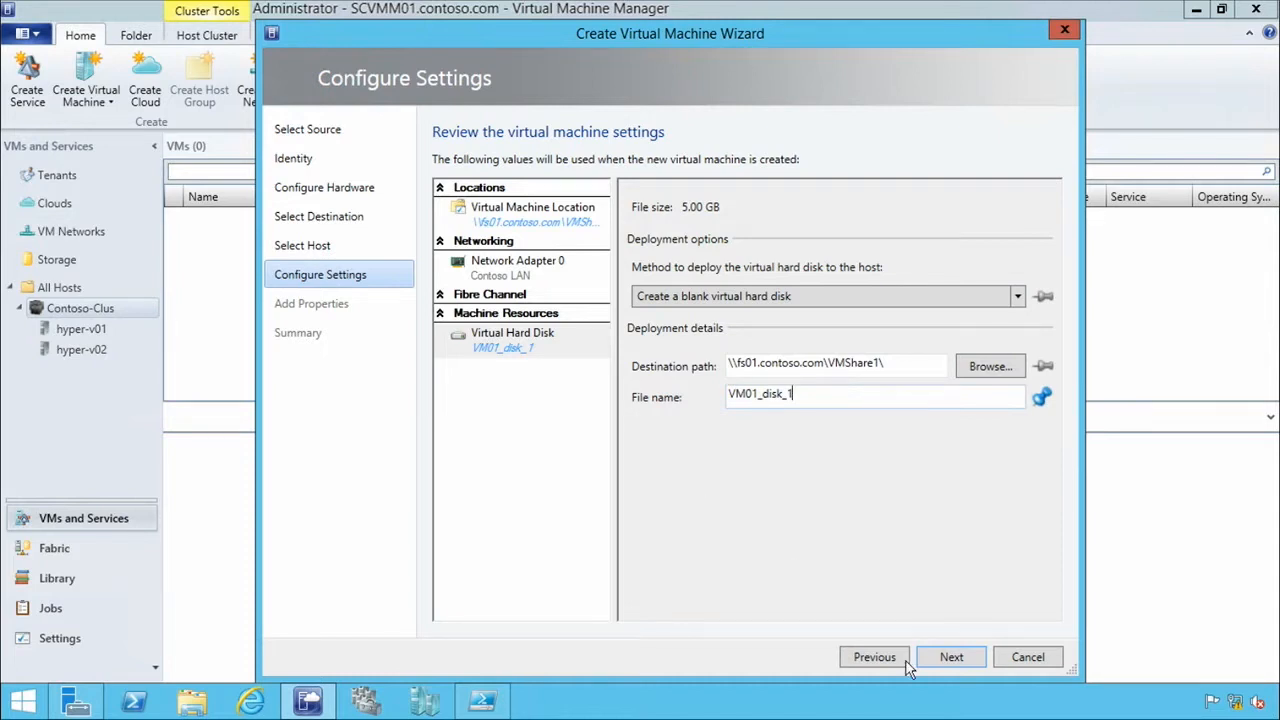
{"action": "left_click", "coordinate": [952, 657]}
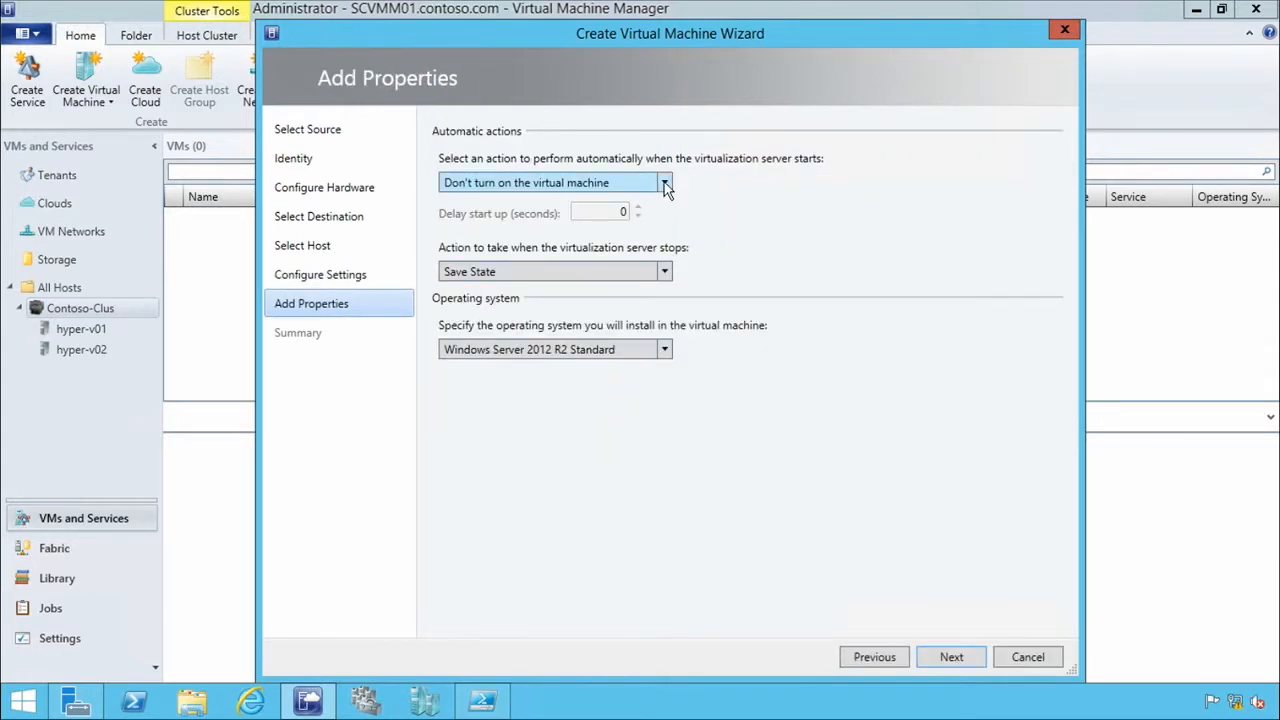
Set the virtual machine to always turn on when the virtualization server starts, with a 5-second startup delay.
{"action": "left_click", "coordinate": [665, 183]}
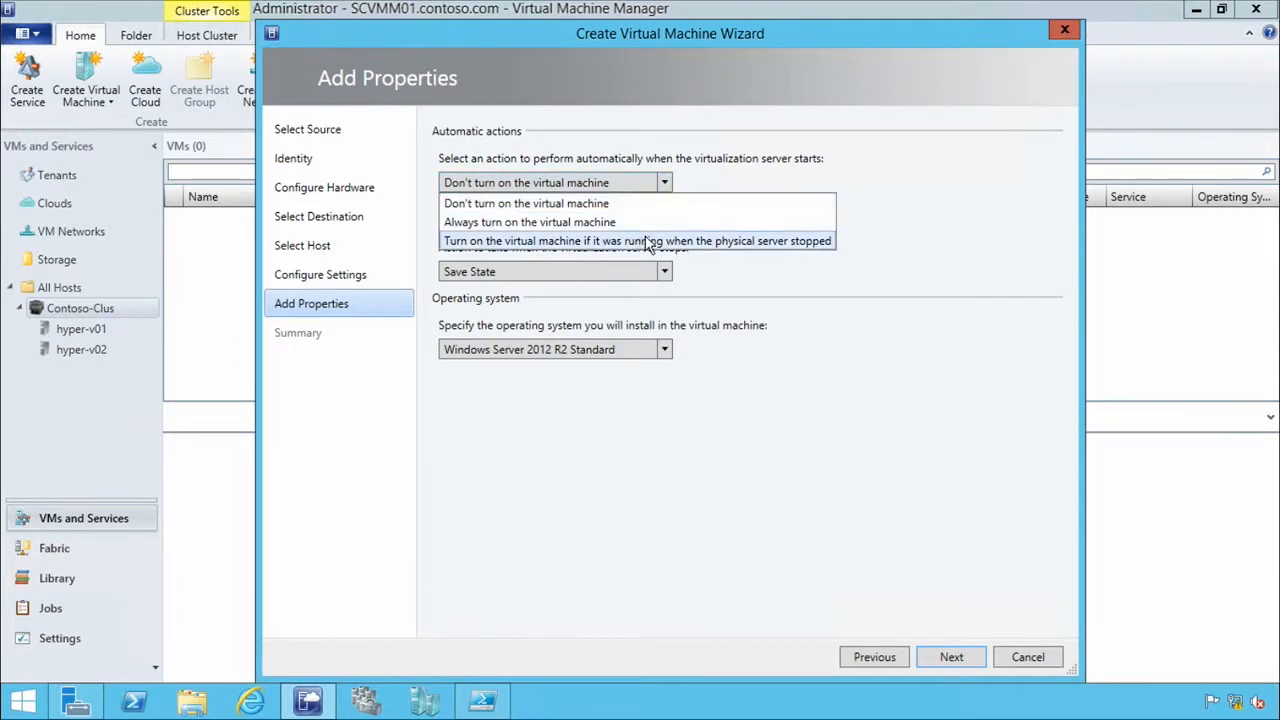
{"action": "left_click", "coordinate": [738, 188]}
{"action": "left_click", "coordinate": [620, 184]}
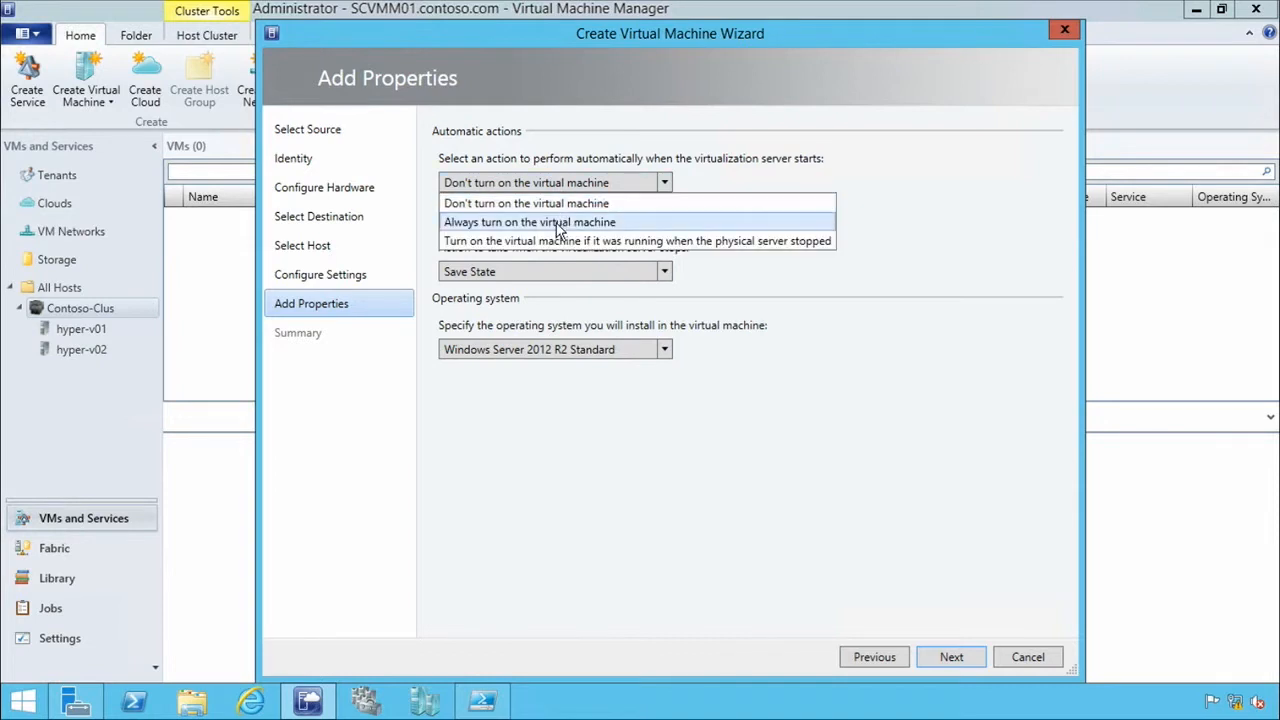
{"action": "left_click", "coordinate": [570, 221]}
{"action": "type", "text": "5"}
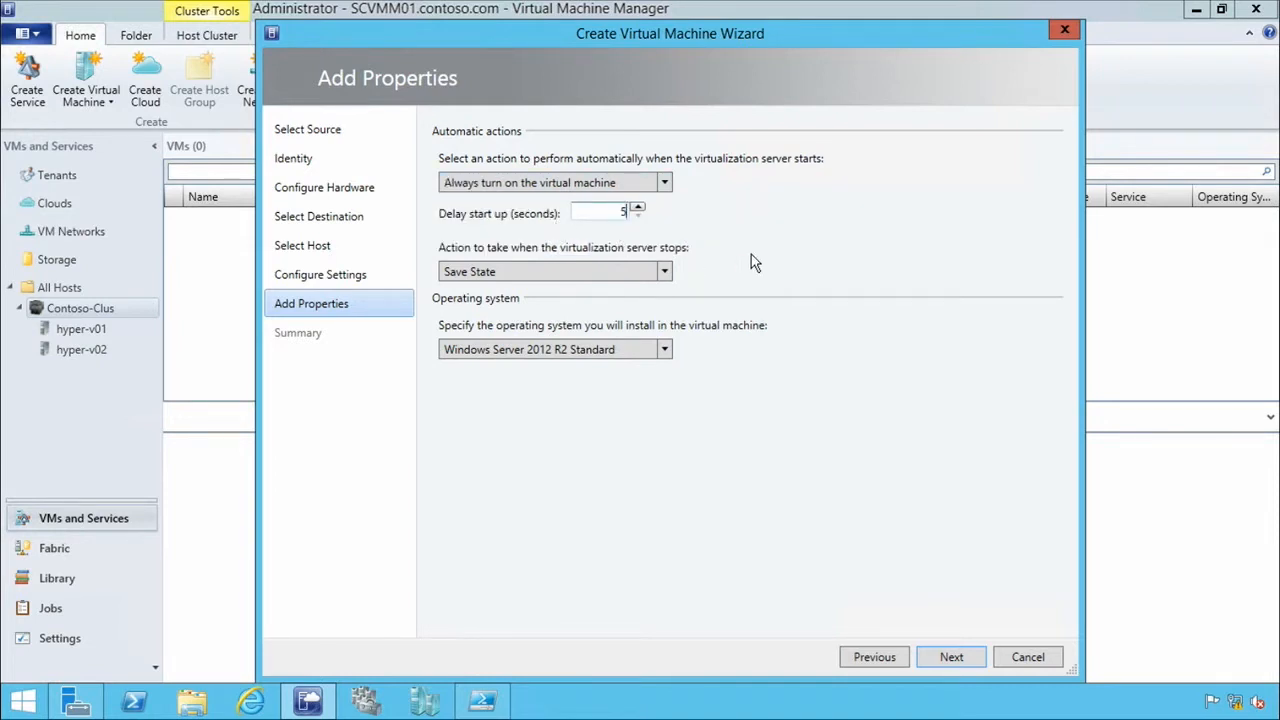
Check the server stop actions and operating system choices, keeping Save State and Windows Server 2012 R2 Standard.
{"action": "left_click", "coordinate": [665, 273]}
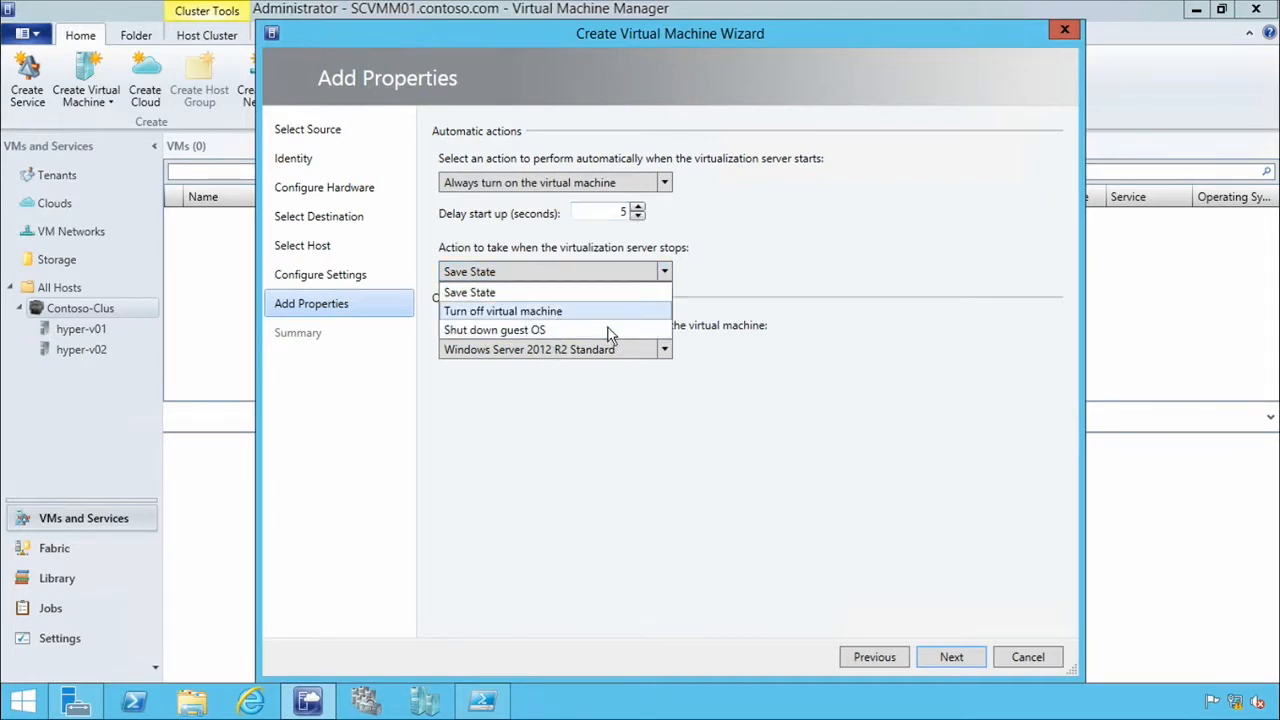
{"action": "left_click", "coordinate": [770, 286]}
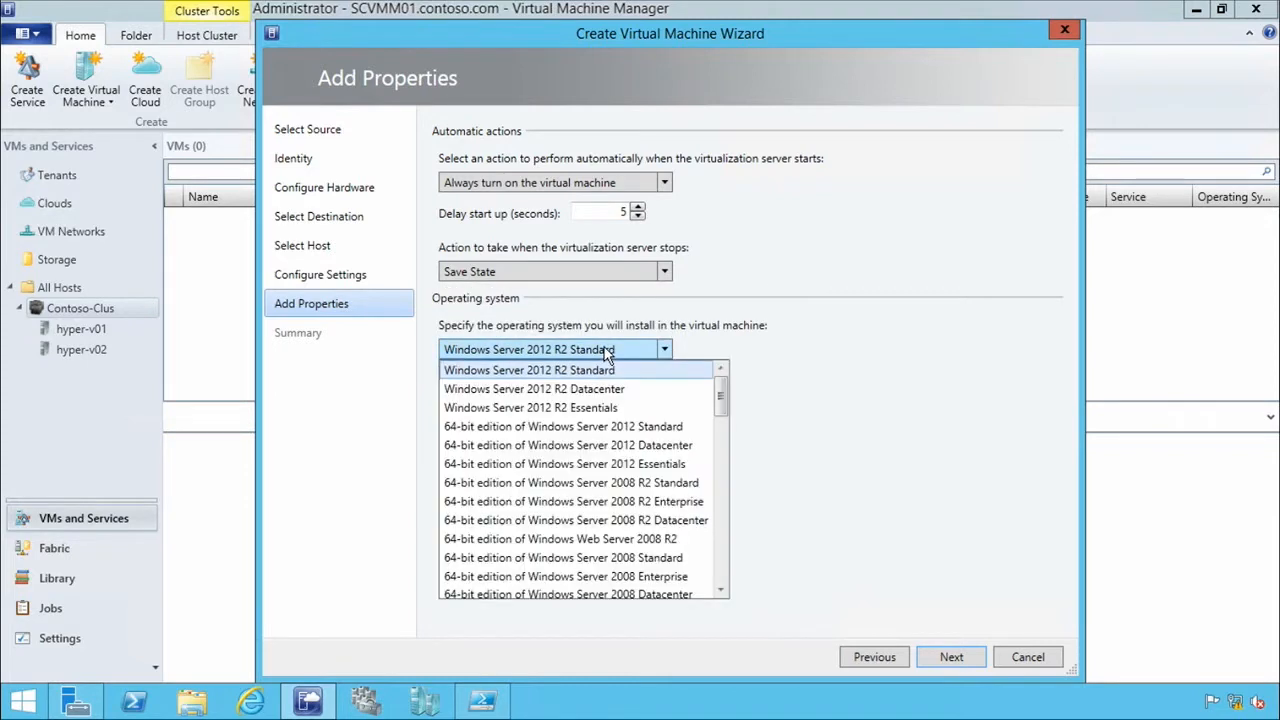
{"action": "left_click", "coordinate": [751, 352]}
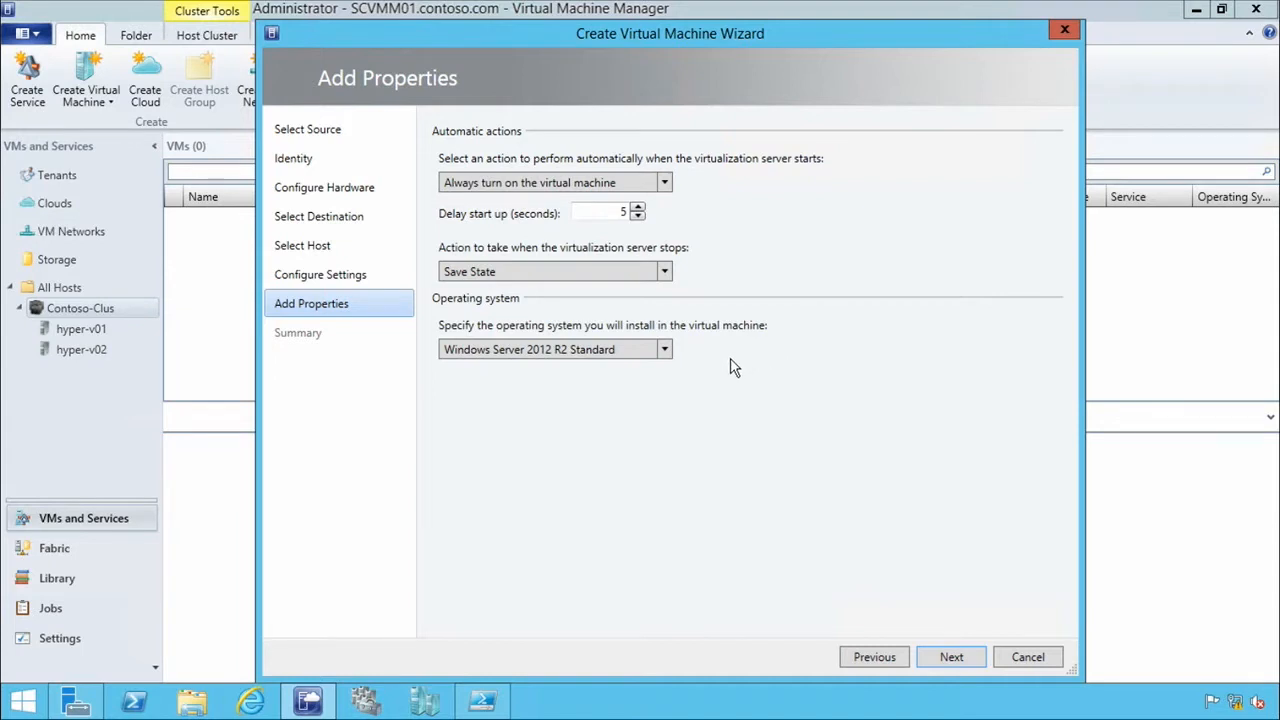
Proceed to the wizard summary and review the generated virtual machine creation script from beginning to end.
{"action": "left_click", "coordinate": [975, 660]}
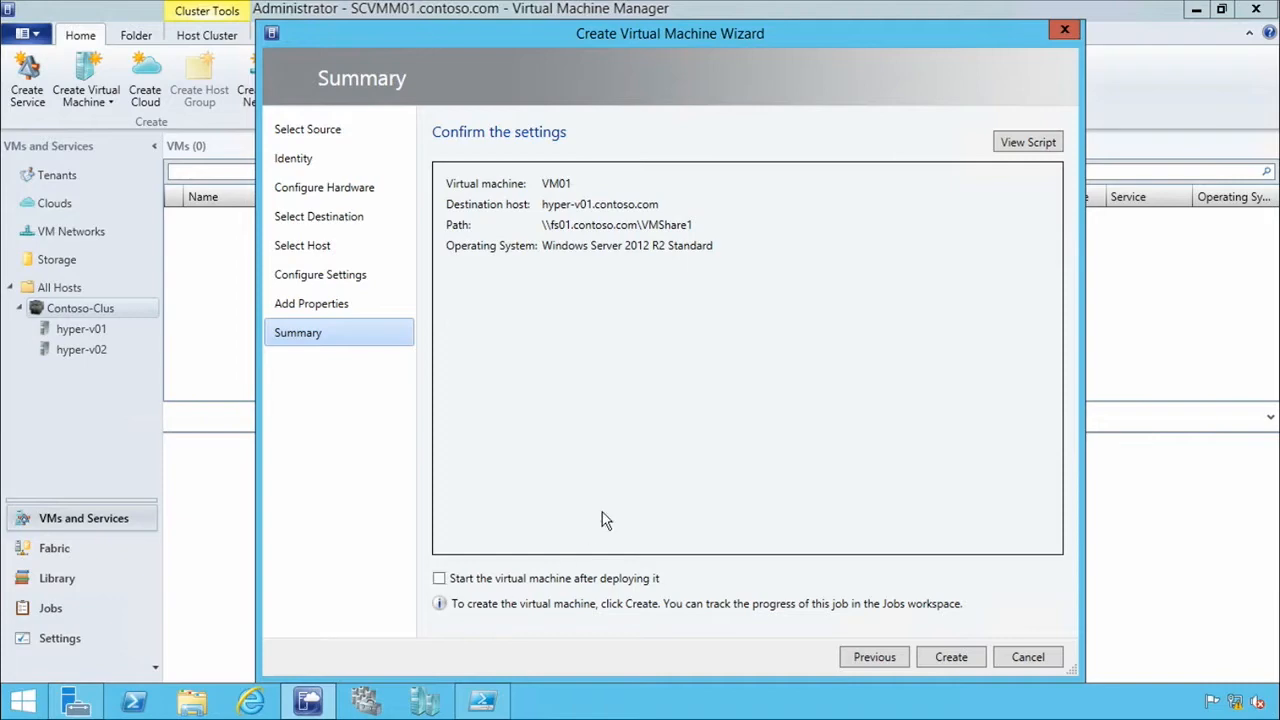
{"action": "left_click", "coordinate": [1025, 142]}
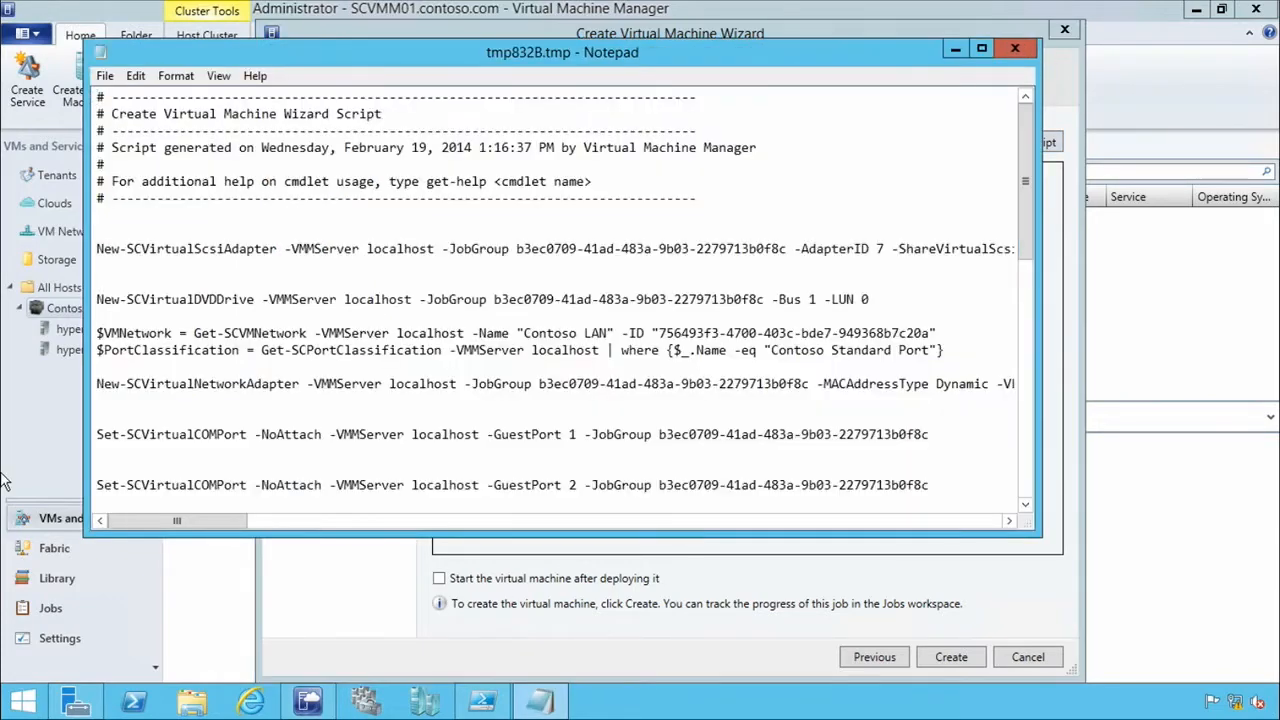
{"action": "left_click_drag", "start_coordinate": [1032, 149], "coordinate": [1048, 453]}
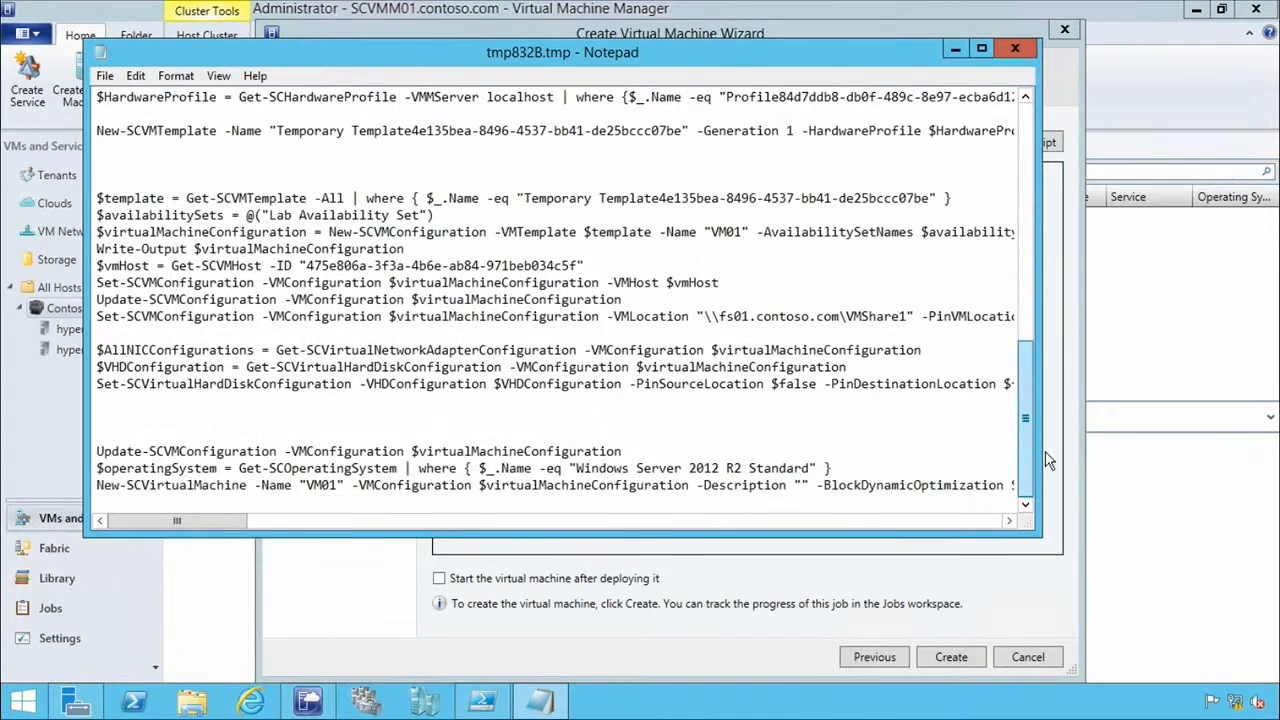
{"action": "left_click_drag", "start_coordinate": [1030, 385], "coordinate": [1027, 145]}
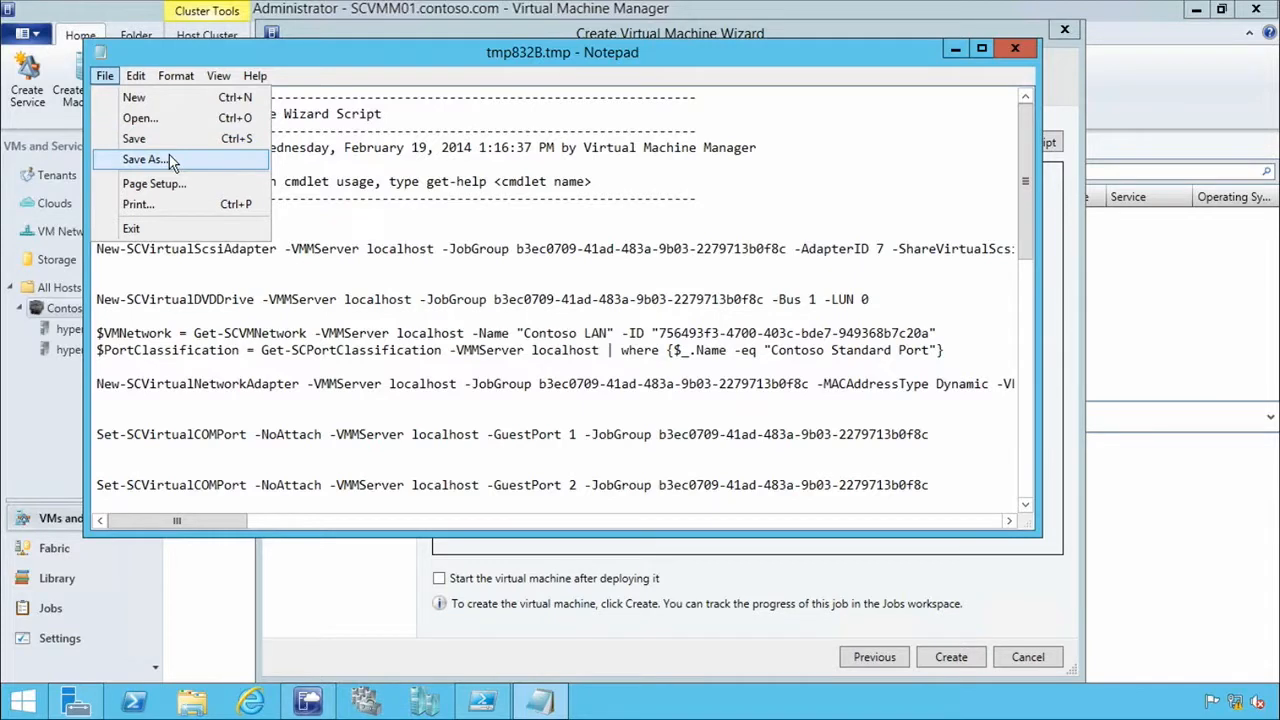
Start saving the script under a new name and choose the VMMLibrary folder on the Library (E:) drive.
{"action": "key", "text": "Escape"}
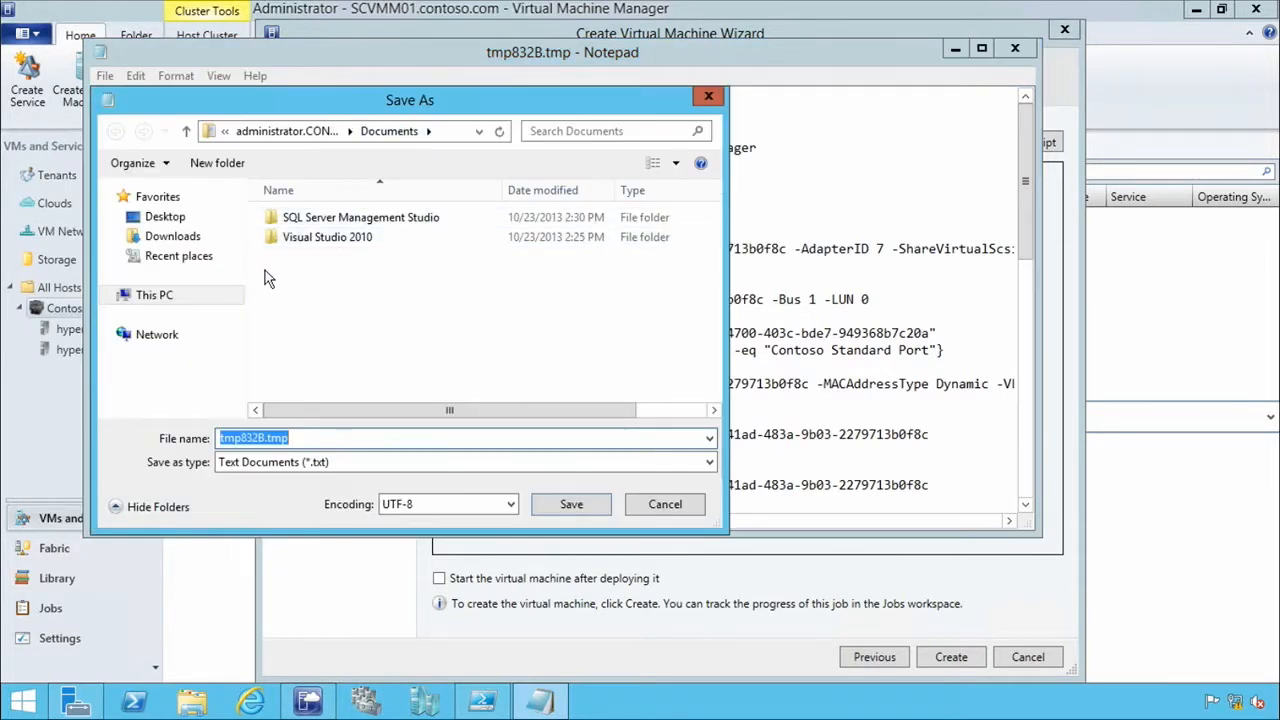
{"action": "left_click", "coordinate": [158, 295]}
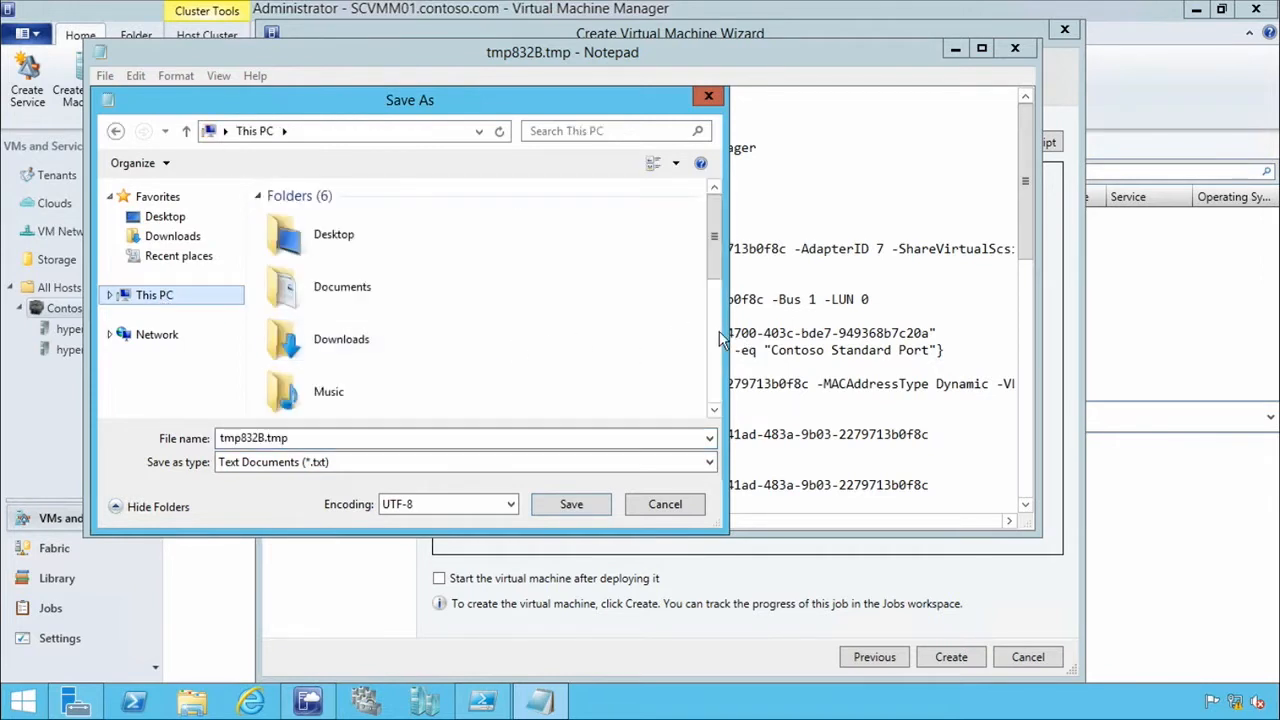
{"action": "scroll", "coordinate": [720, 340], "scroll_direction": "down", "scroll_amount": 5}
{"action": "double_click", "coordinate": [375, 383]}
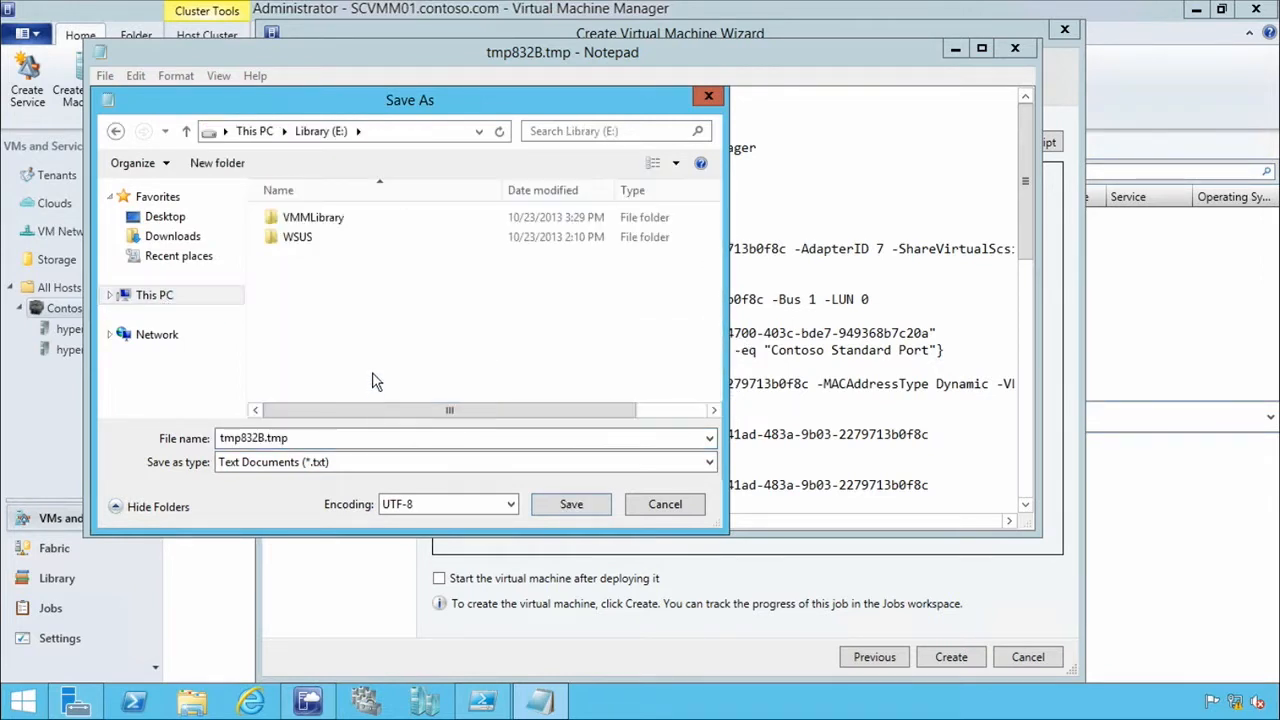
{"action": "double_click", "coordinate": [325, 217]}
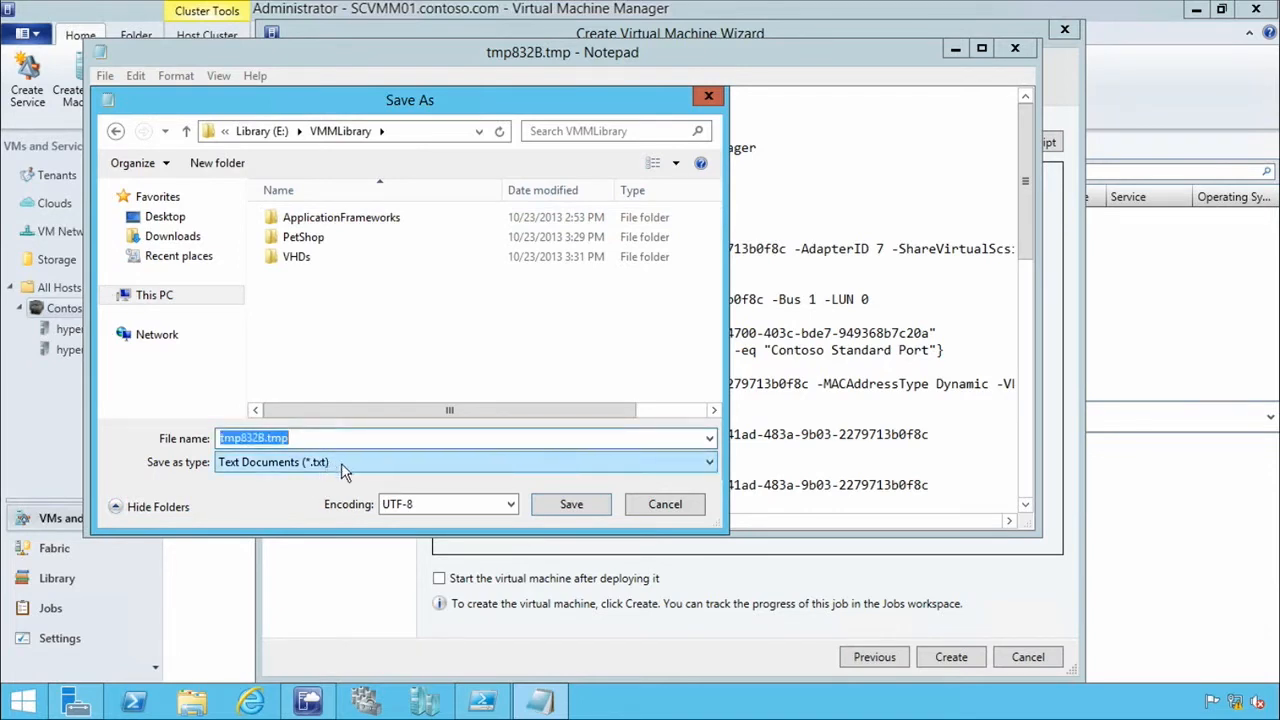
Save the script as DeployVM.ps1 with the All Files type and close it.
{"action": "left_click", "coordinate": [343, 470]}
{"action": "left_click", "coordinate": [285, 488]}
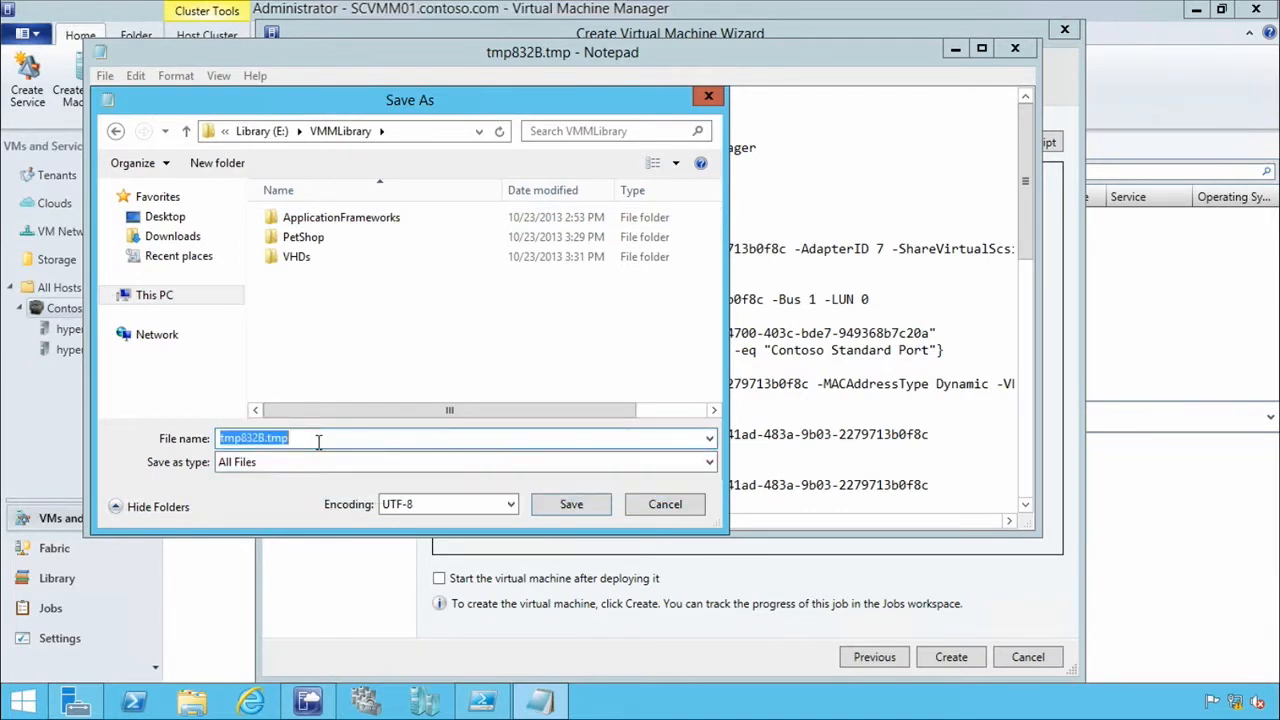
{"action": "type", "text": "DeployVM.ps1"}
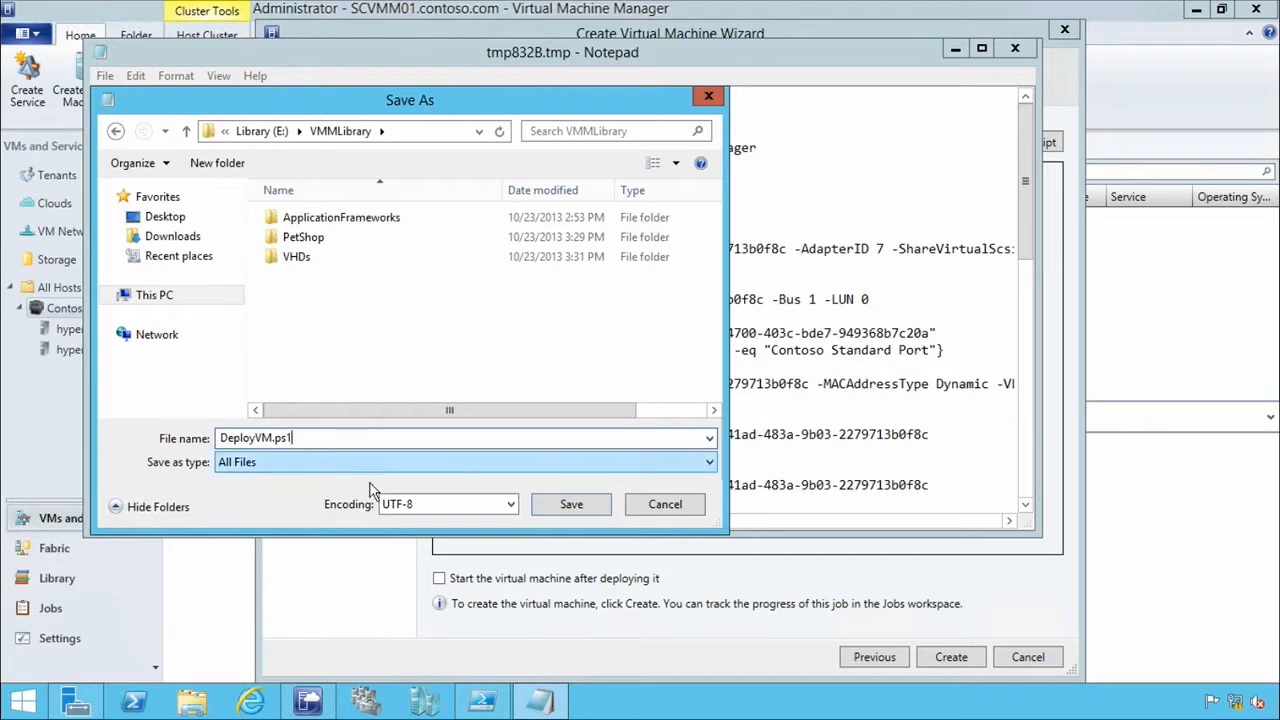
{"action": "left_click", "coordinate": [572, 505]}
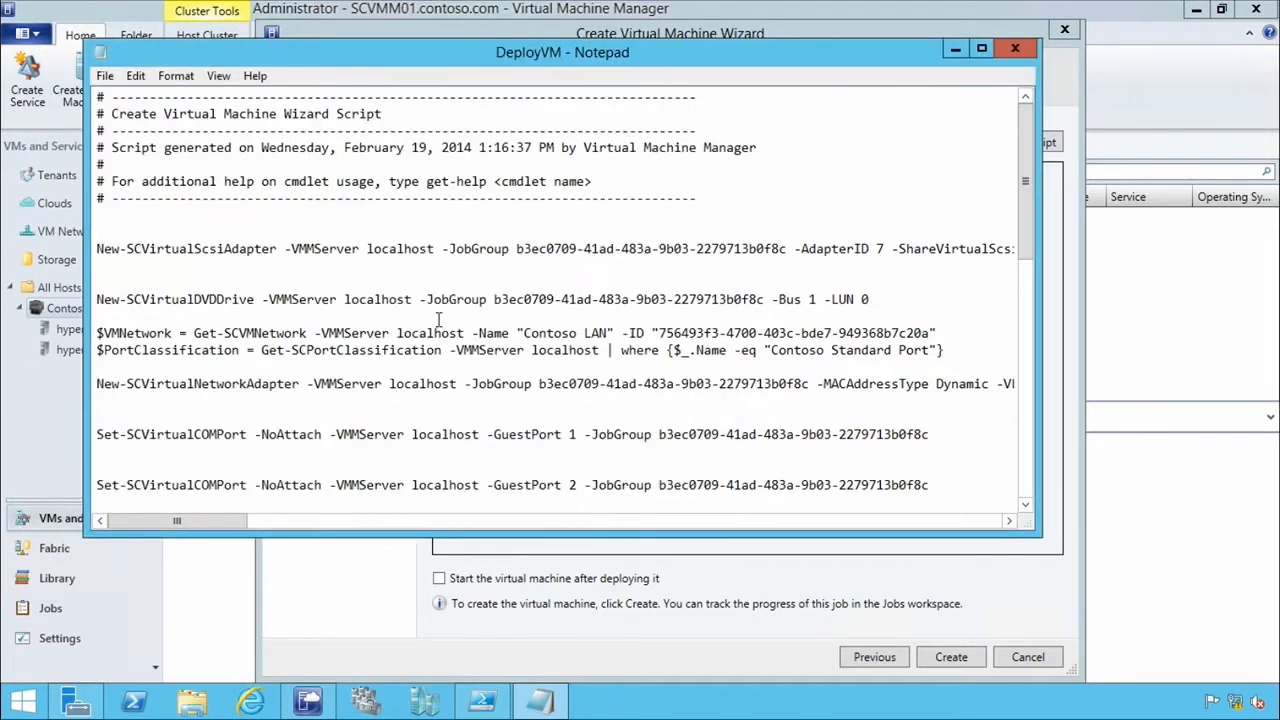
{"action": "left_click", "coordinate": [1014, 50]}
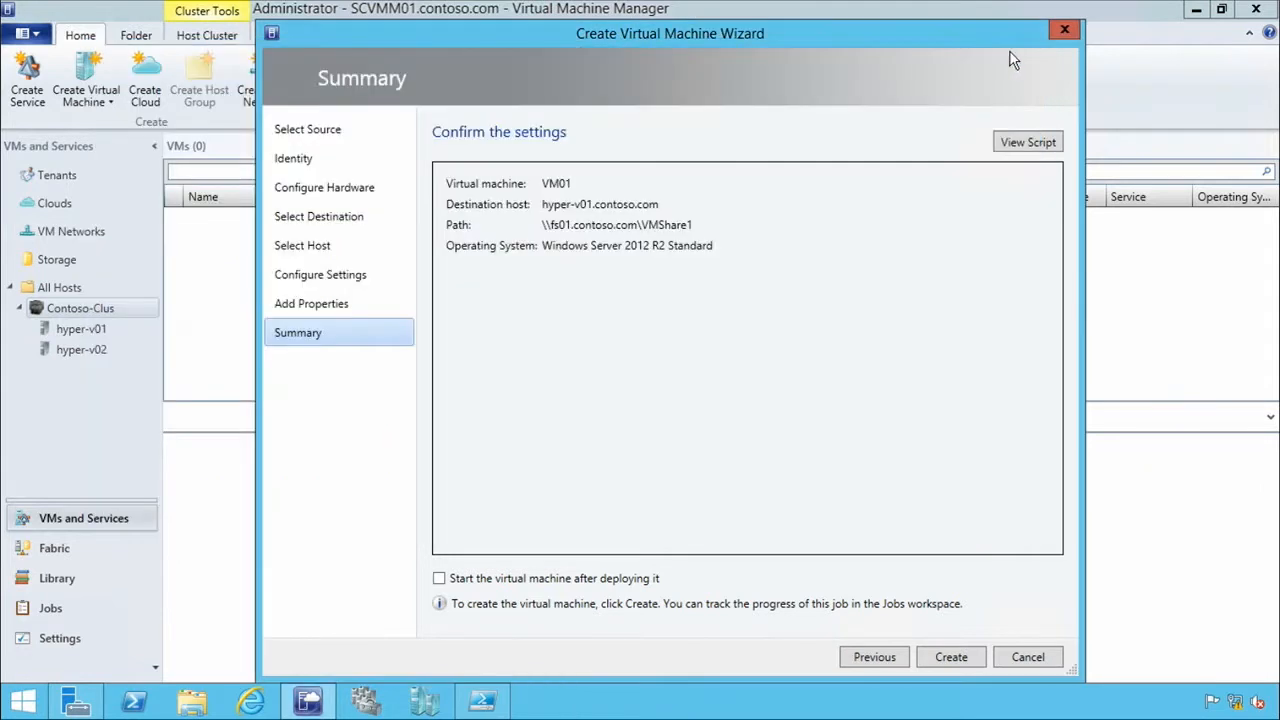
Create VM01, check the details of its creation job, and select VM01 in the virtual machine list.
{"action": "left_click", "coordinate": [960, 662]}
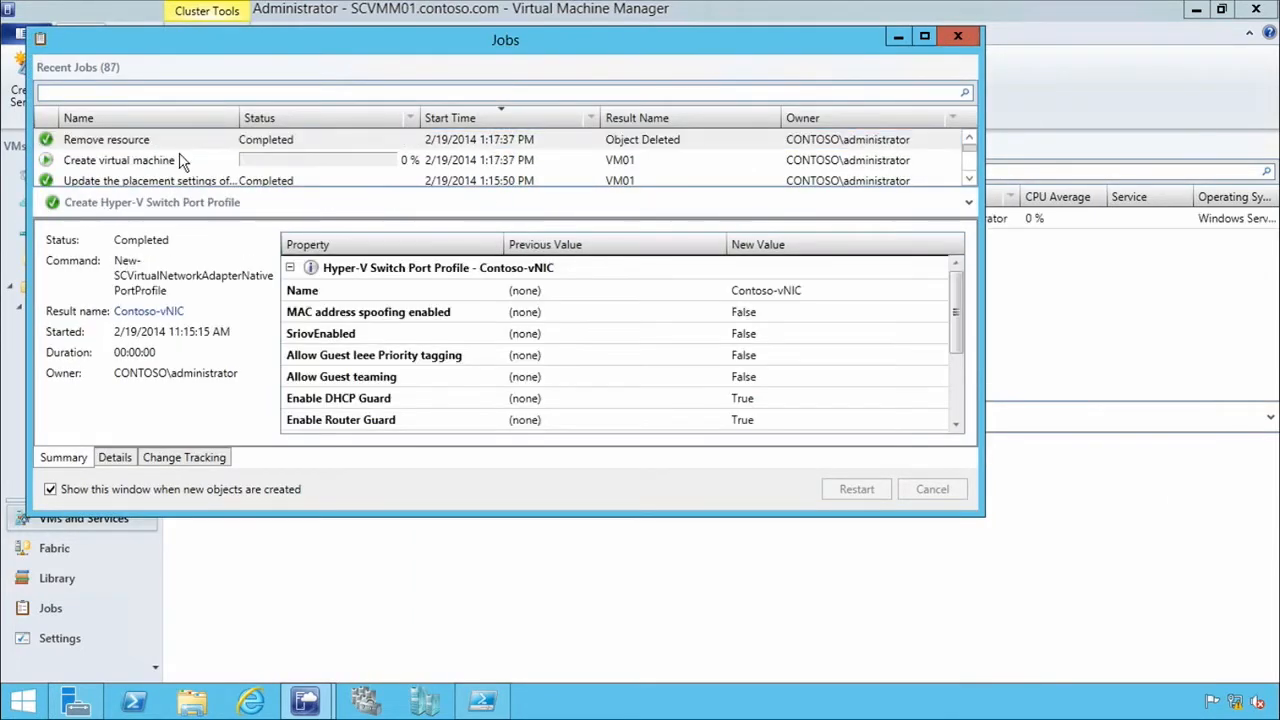
{"action": "left_click", "coordinate": [180, 160]}
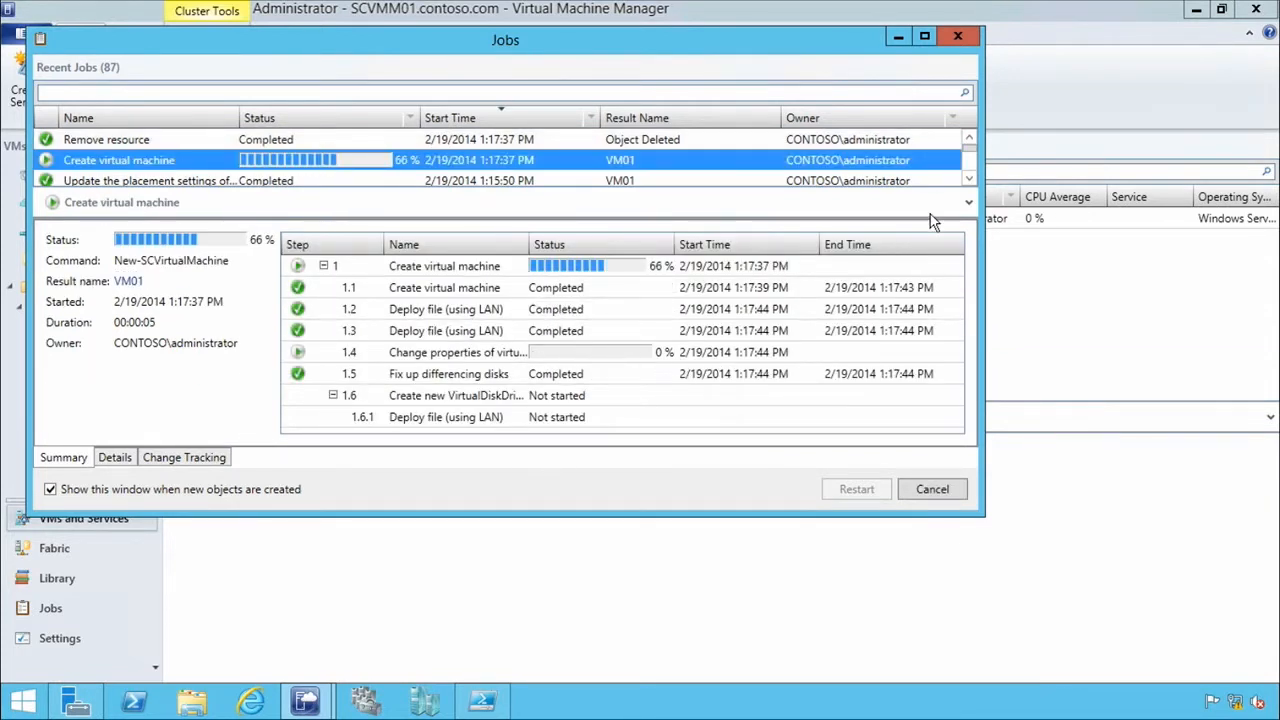
{"action": "left_click", "coordinate": [962, 37]}
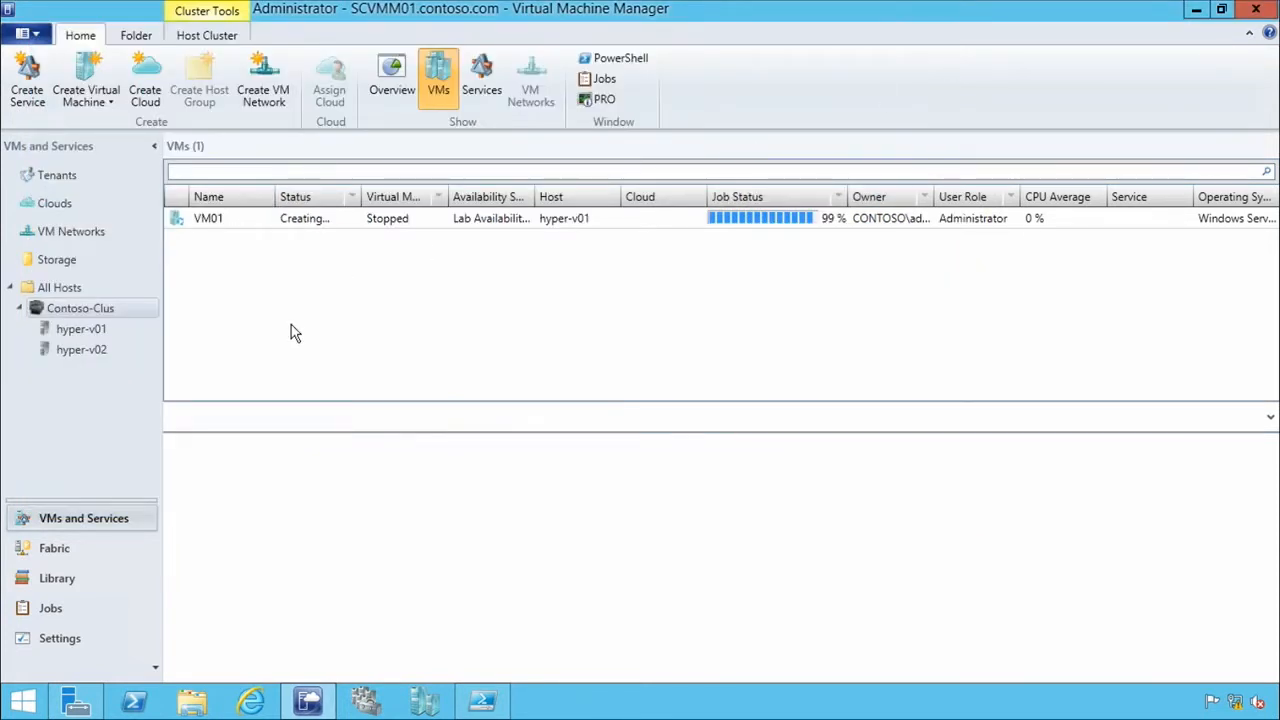
{"action": "left_click", "coordinate": [268, 222]}
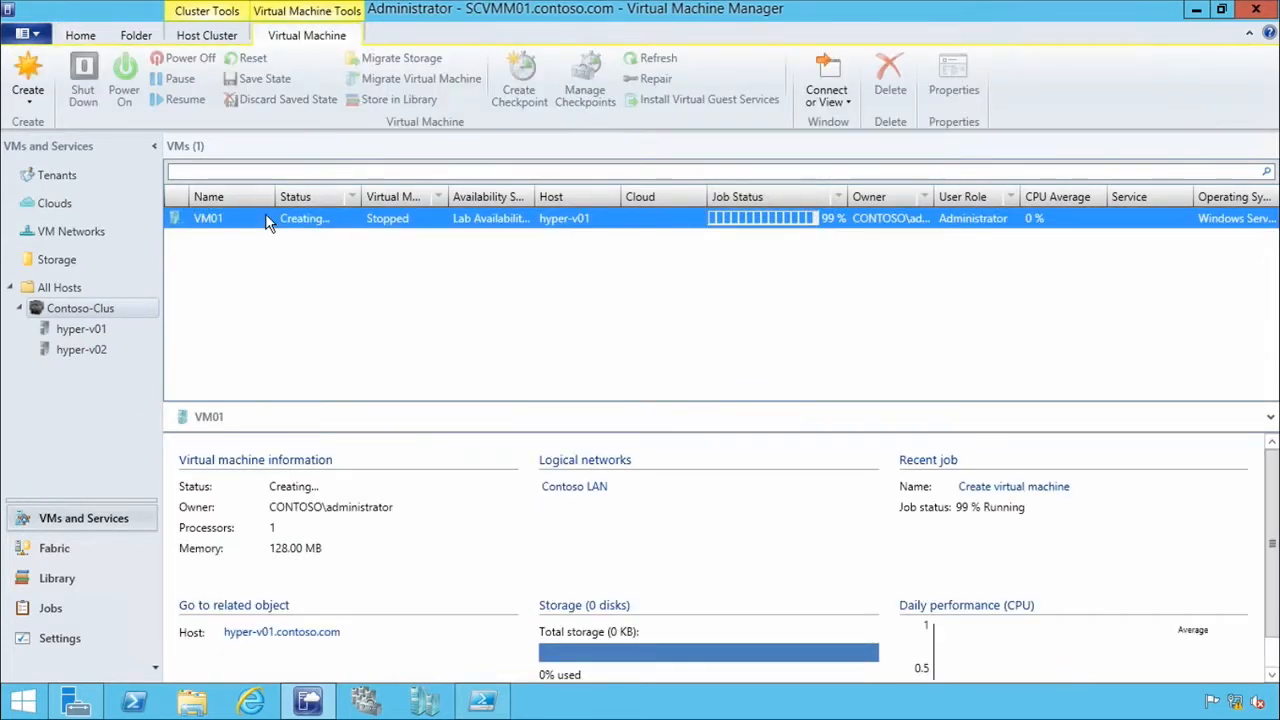
Switch to Windows PowerShell ISE, open DeployVM.ps1 from E:\VMMLibrary, and enlarge the script area.
{"action": "left_click", "coordinate": [483, 703]}
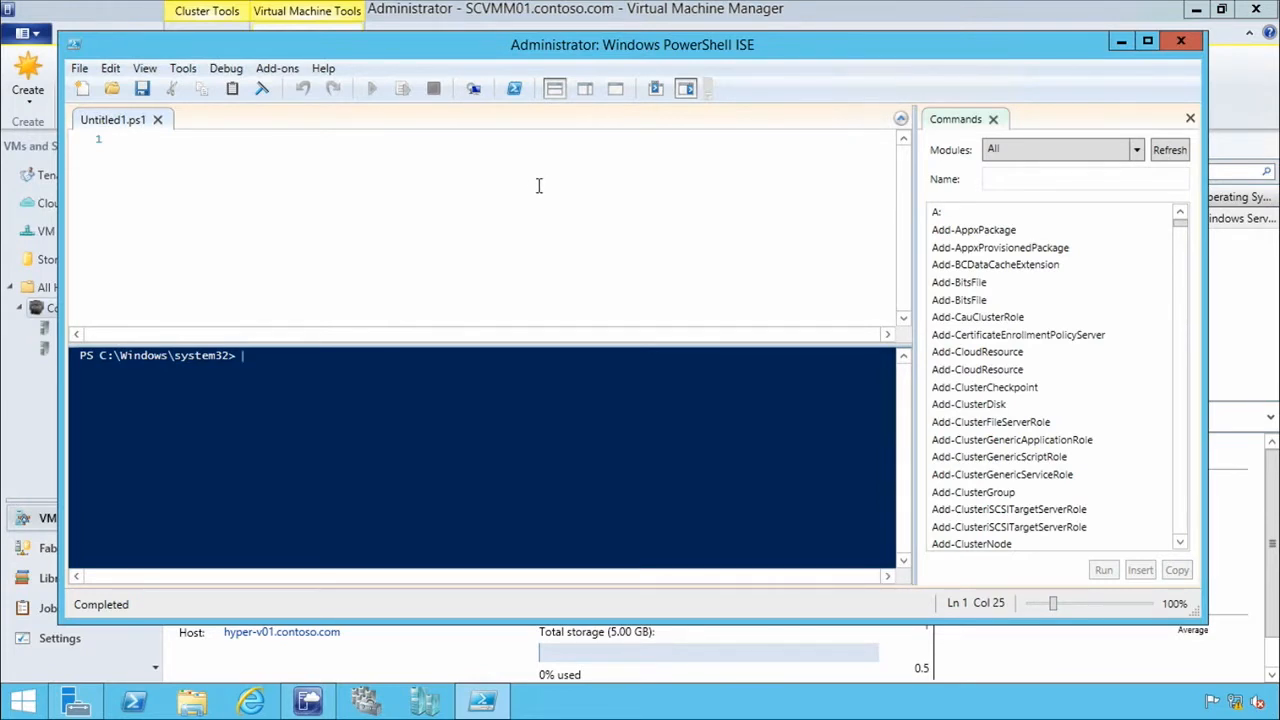
{"action": "left_click", "coordinate": [79, 68]}
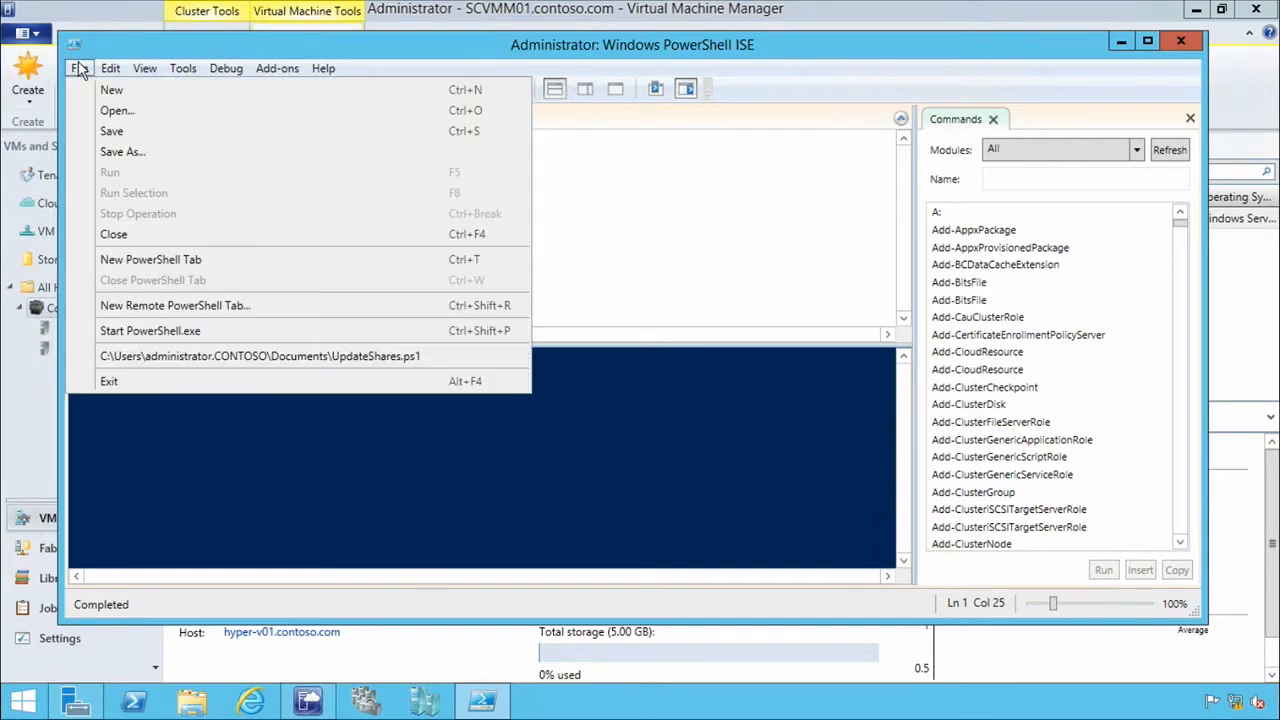
{"action": "left_click", "coordinate": [101, 112]}
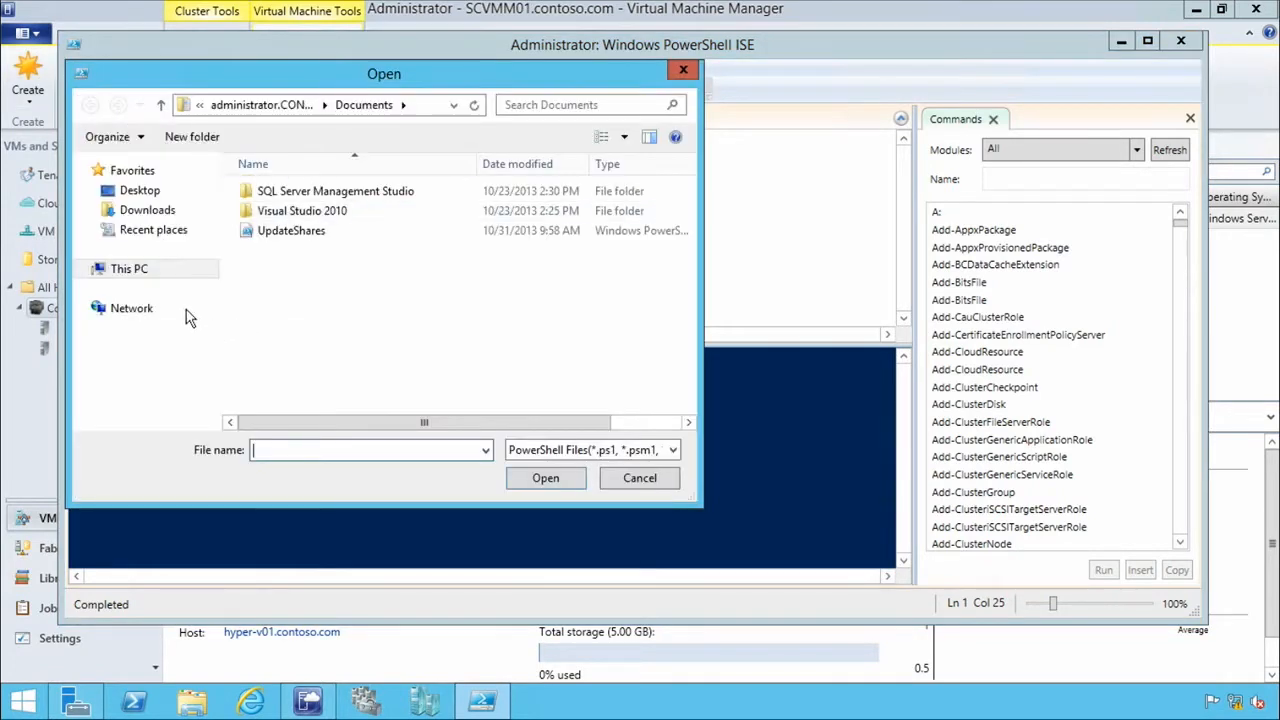
{"action": "left_click", "coordinate": [130, 269]}
{"action": "scroll", "coordinate": [450, 300], "scroll_direction": "down", "scroll_amount": 5}
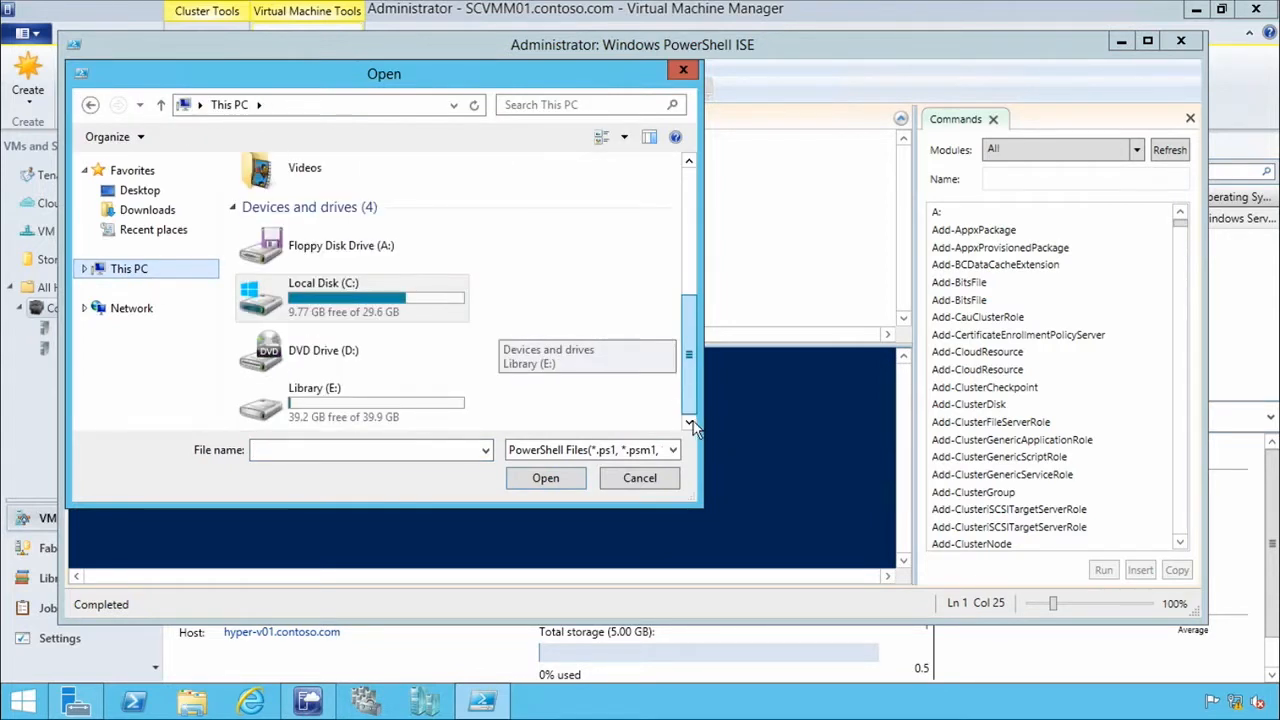
{"action": "left_click", "coordinate": [389, 412]}
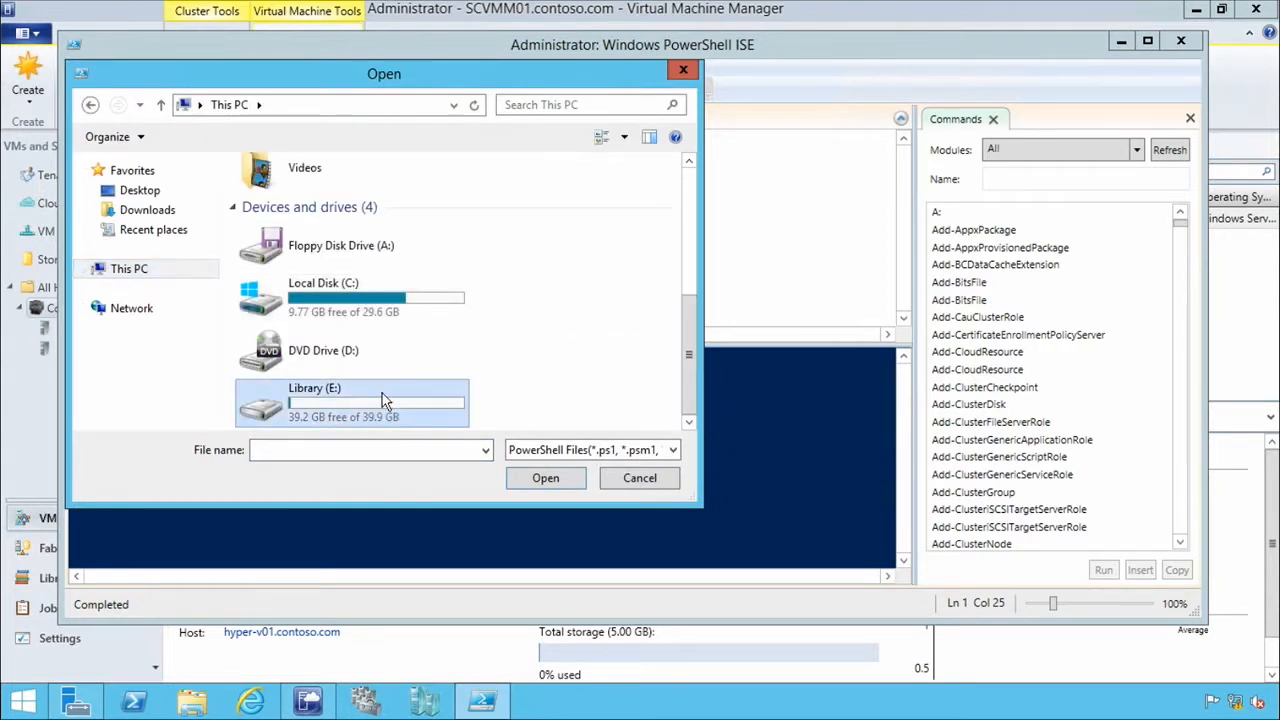
{"action": "double_click", "coordinate": [382, 397]}
{"action": "double_click", "coordinate": [268, 191]}
{"action": "double_click", "coordinate": [285, 251]}
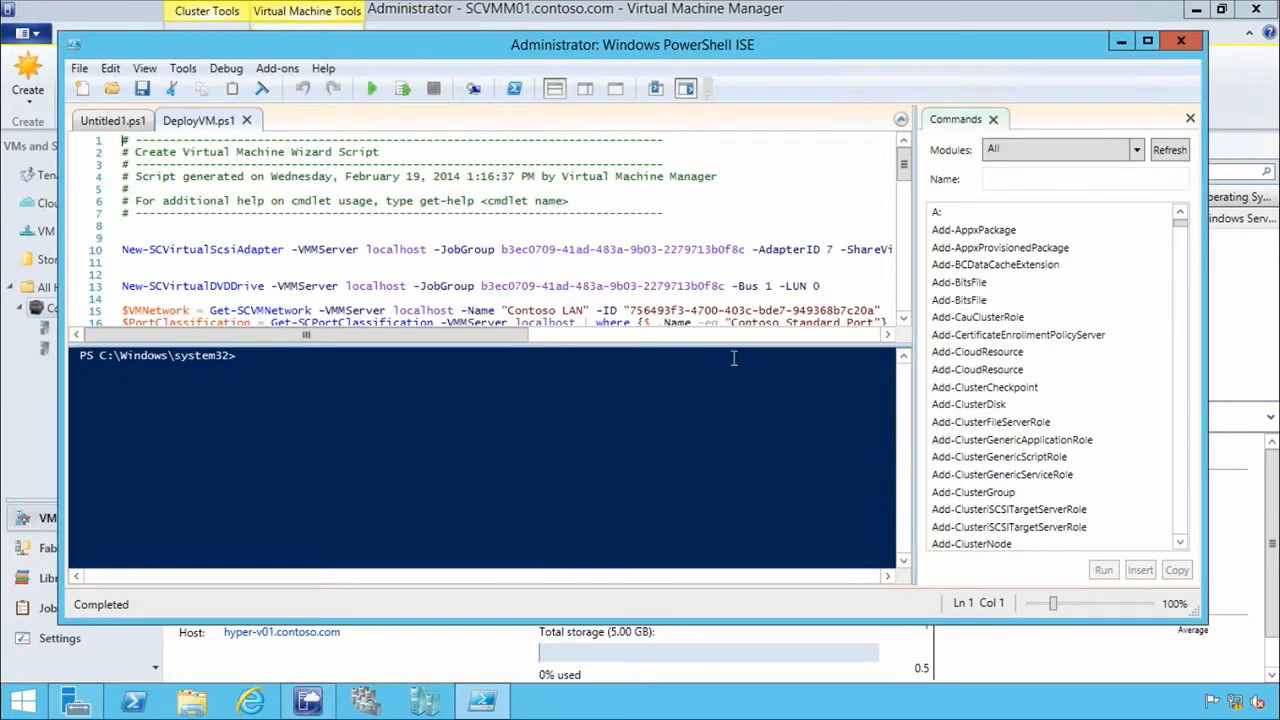
{"action": "left_click_drag", "start_coordinate": [701, 345], "coordinate": [707, 399]}
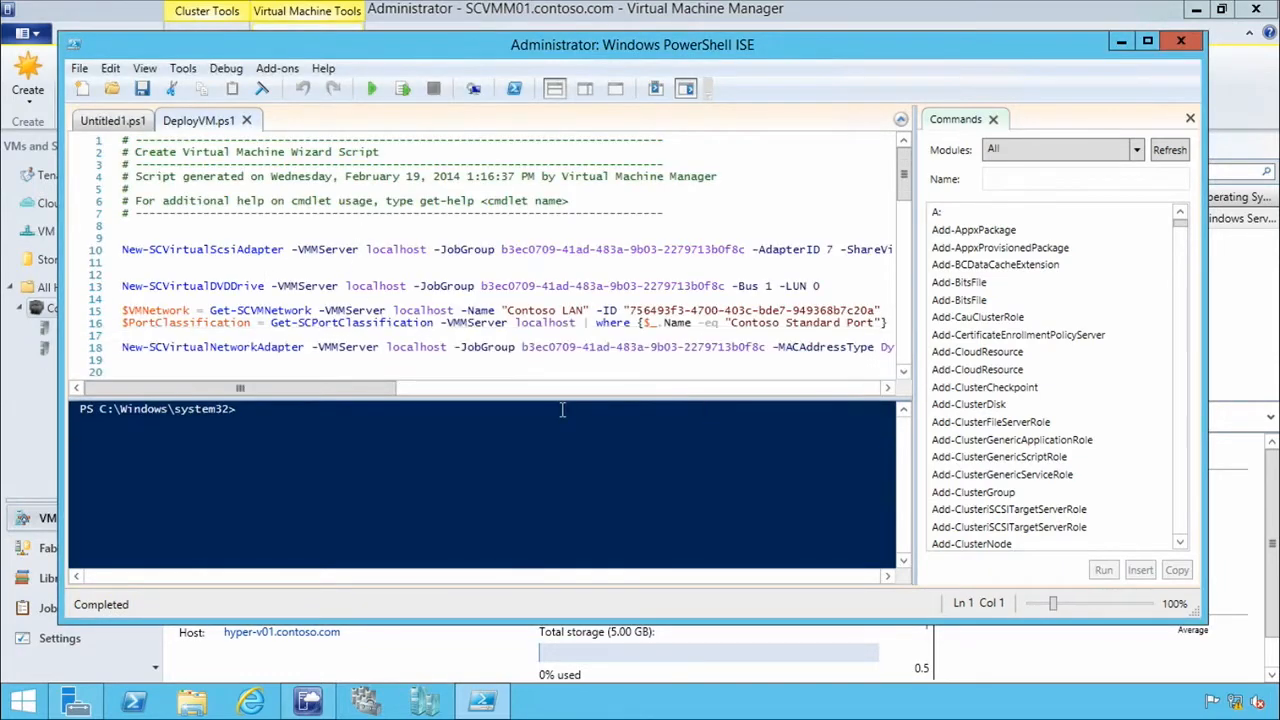
Replace the occurrences of VM01 with VM02 in the DeployVM.ps1 script.
{"action": "left_click", "coordinate": [110, 70]}
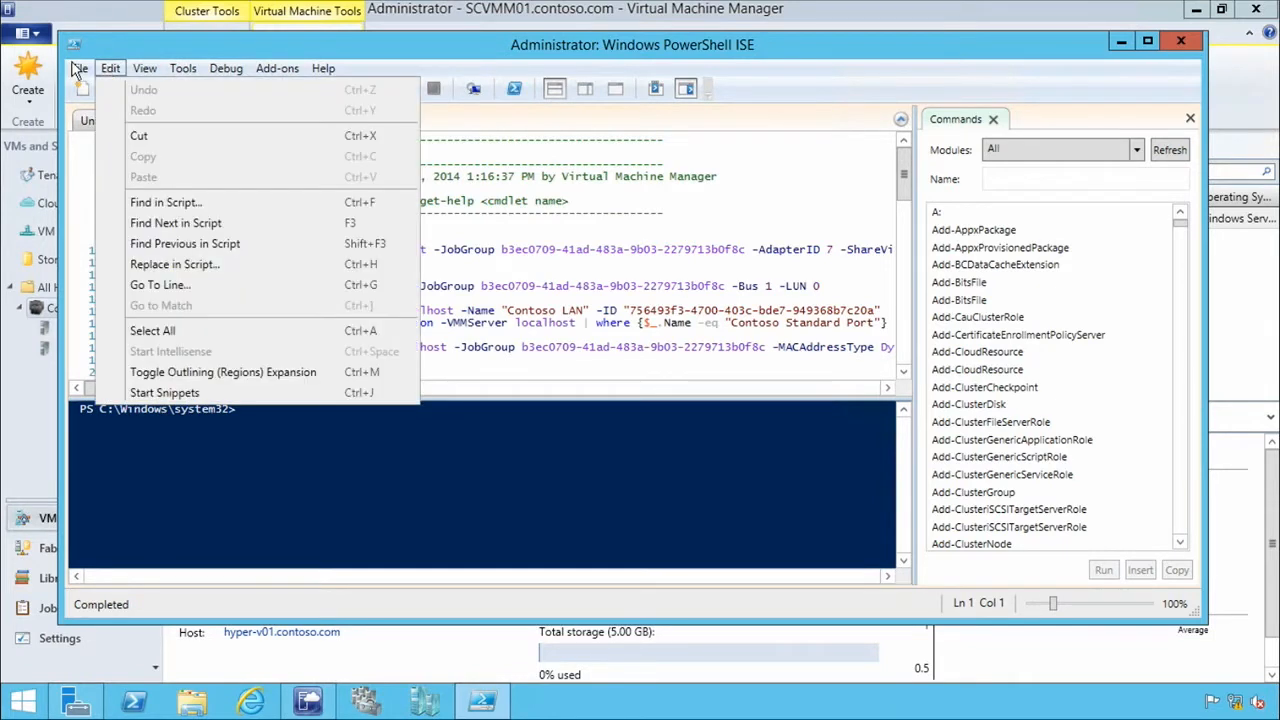
{"action": "left_click", "coordinate": [172, 264]}
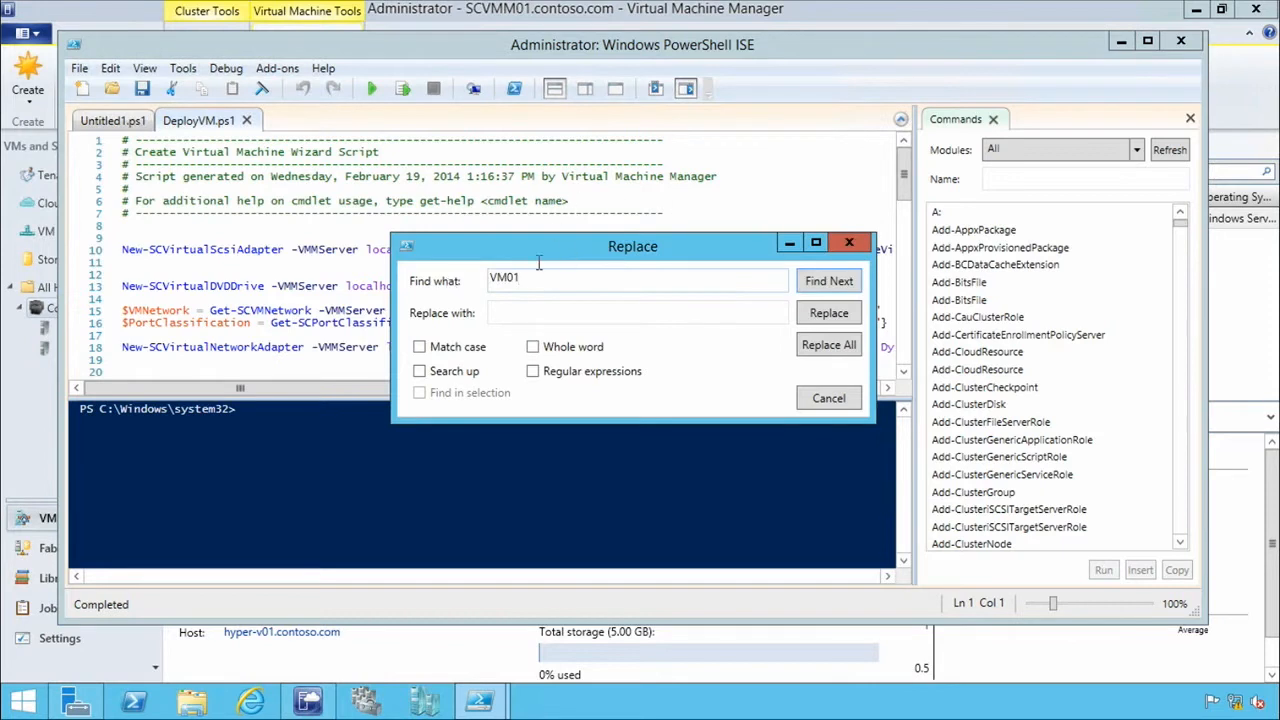
{"action": "left_click", "coordinate": [534, 314]}
{"action": "type", "text": "VM02"}
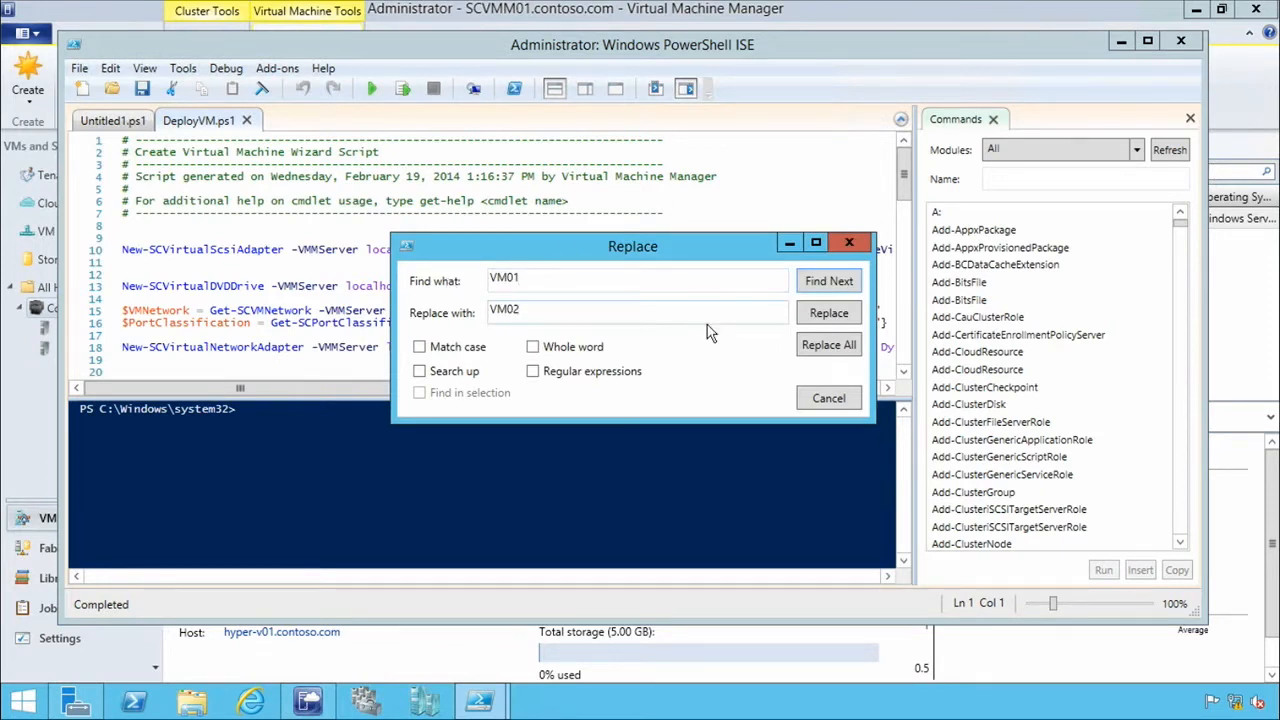
{"action": "left_click", "coordinate": [830, 315]}
{"action": "left_click", "coordinate": [828, 314]}
{"action": "left_click", "coordinate": [829, 314]}
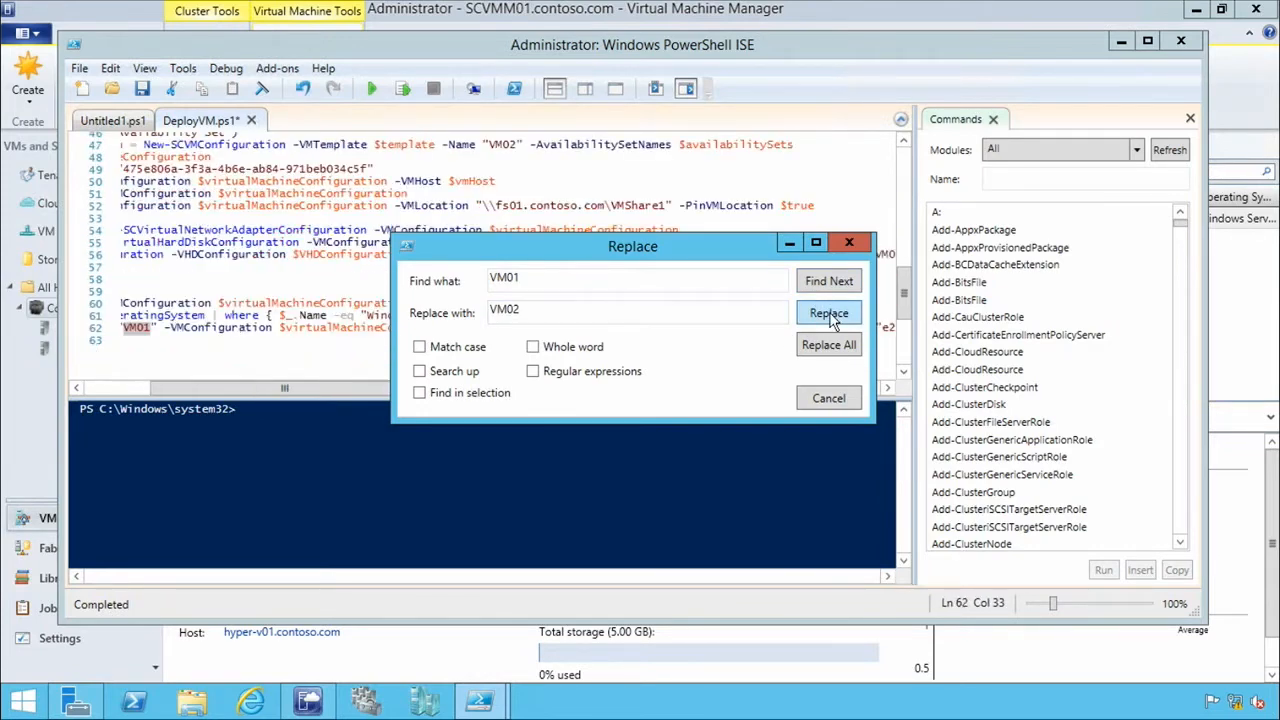
{"action": "left_click", "coordinate": [830, 314]}
{"action": "left_click", "coordinate": [712, 421]}
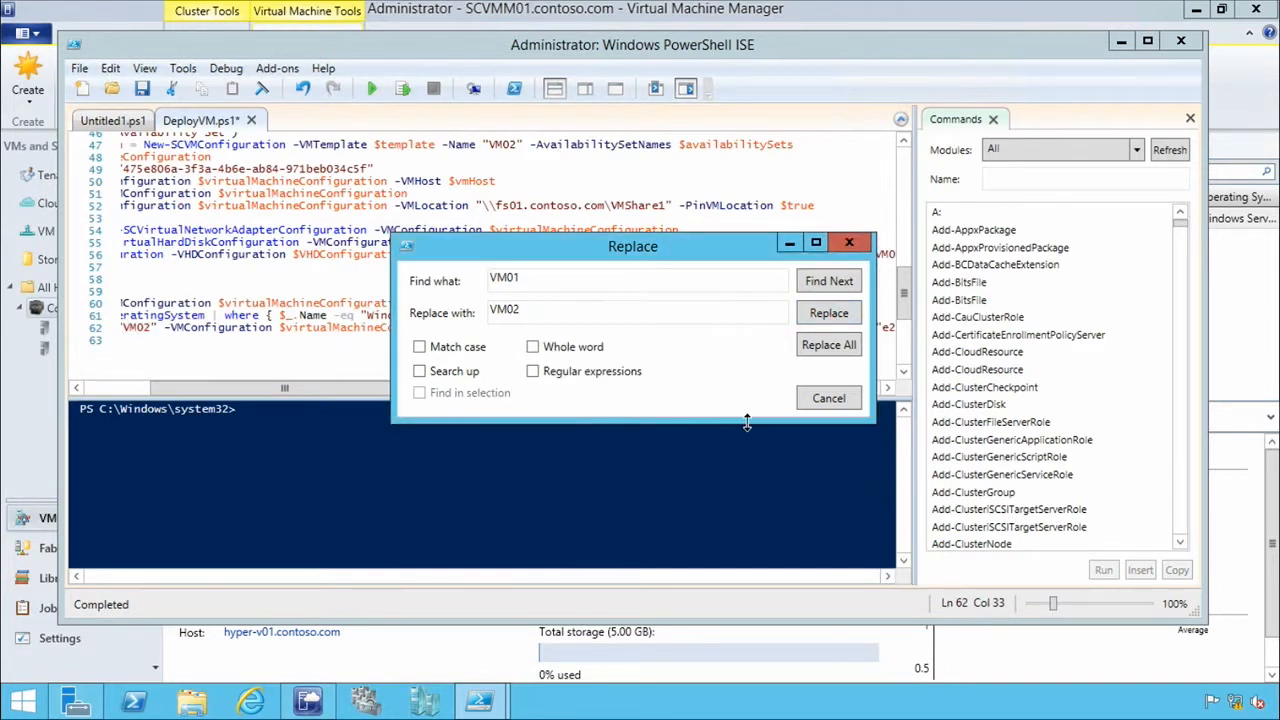
{"action": "left_click", "coordinate": [849, 243]}
Save the edited DeployVM.ps1 script and run it.
{"action": "left_click", "coordinate": [519, 170]}
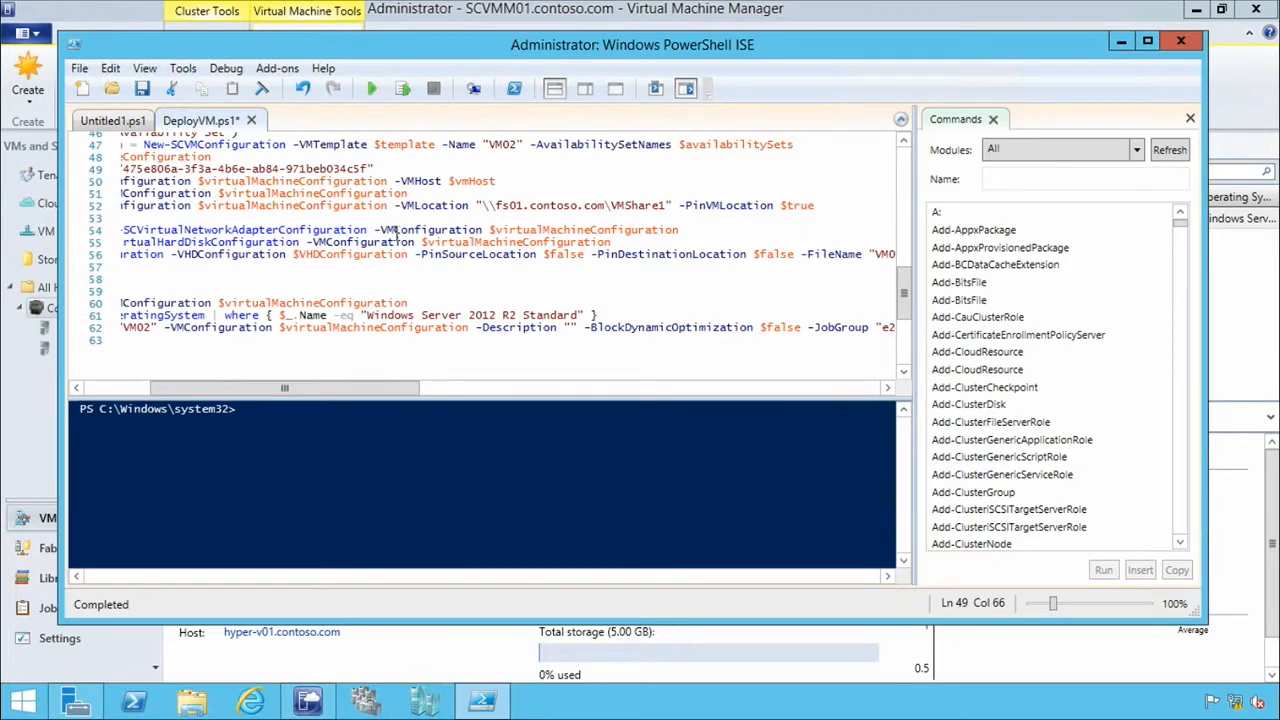
{"action": "key", "text": "ctrl+s"}
{"action": "left_click", "coordinate": [573, 327]}
{"action": "left_click", "coordinate": [372, 86]}
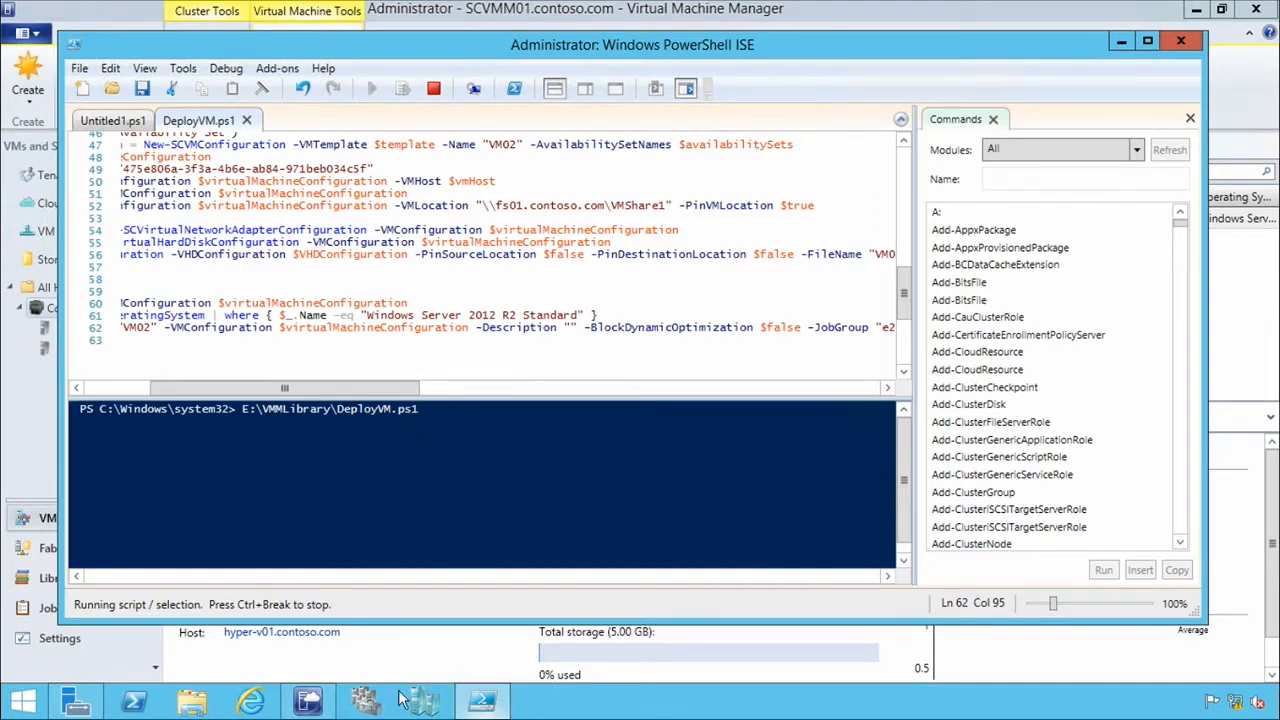
Switch to Virtual Machine Manager, check the Contoso-Clus virtual machine list for the scripted deployment, and open the jobs view.
{"action": "left_click", "coordinate": [308, 700]}
{"action": "left_click", "coordinate": [387, 330]}
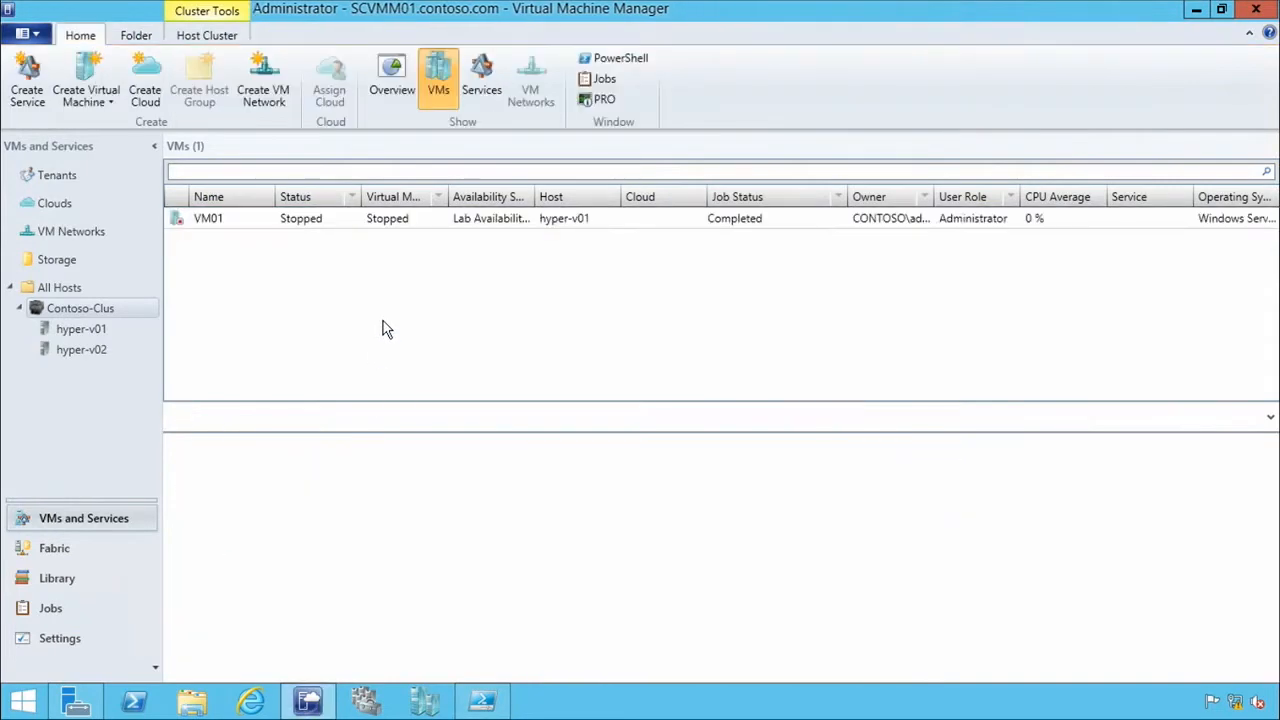
{"action": "left_click", "coordinate": [487, 708]}
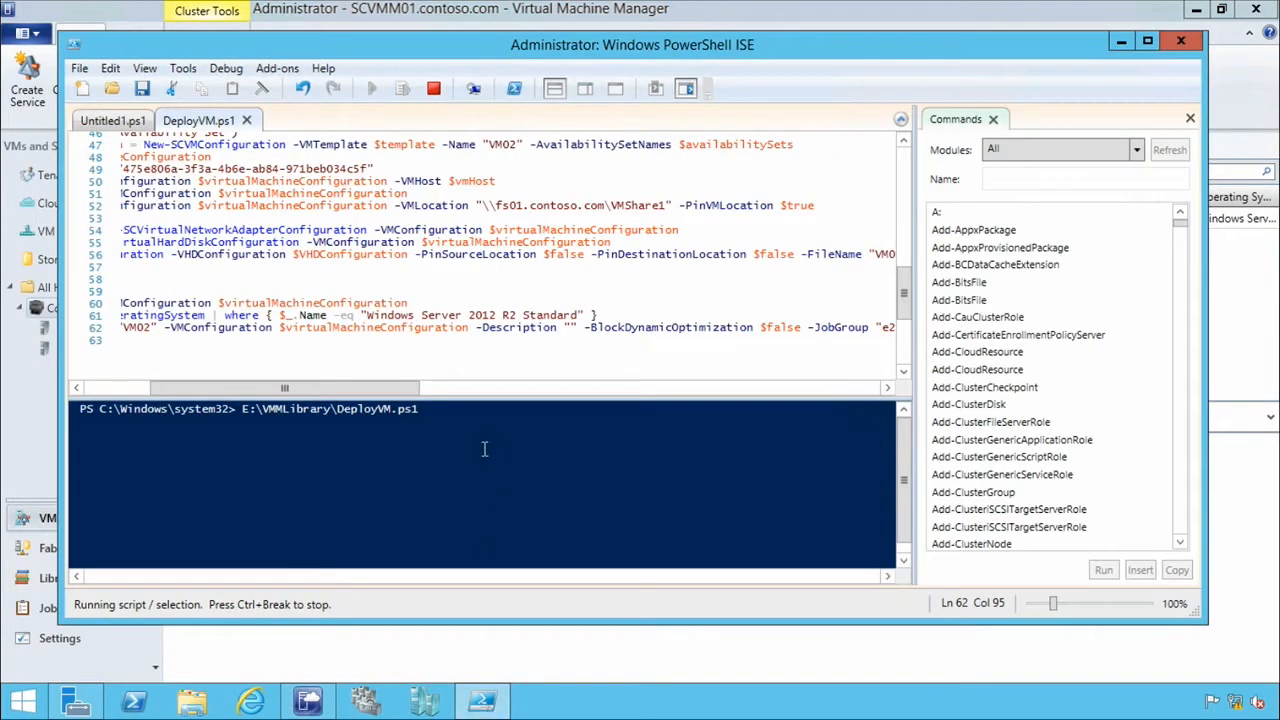
{"action": "left_click", "coordinate": [308, 700]}
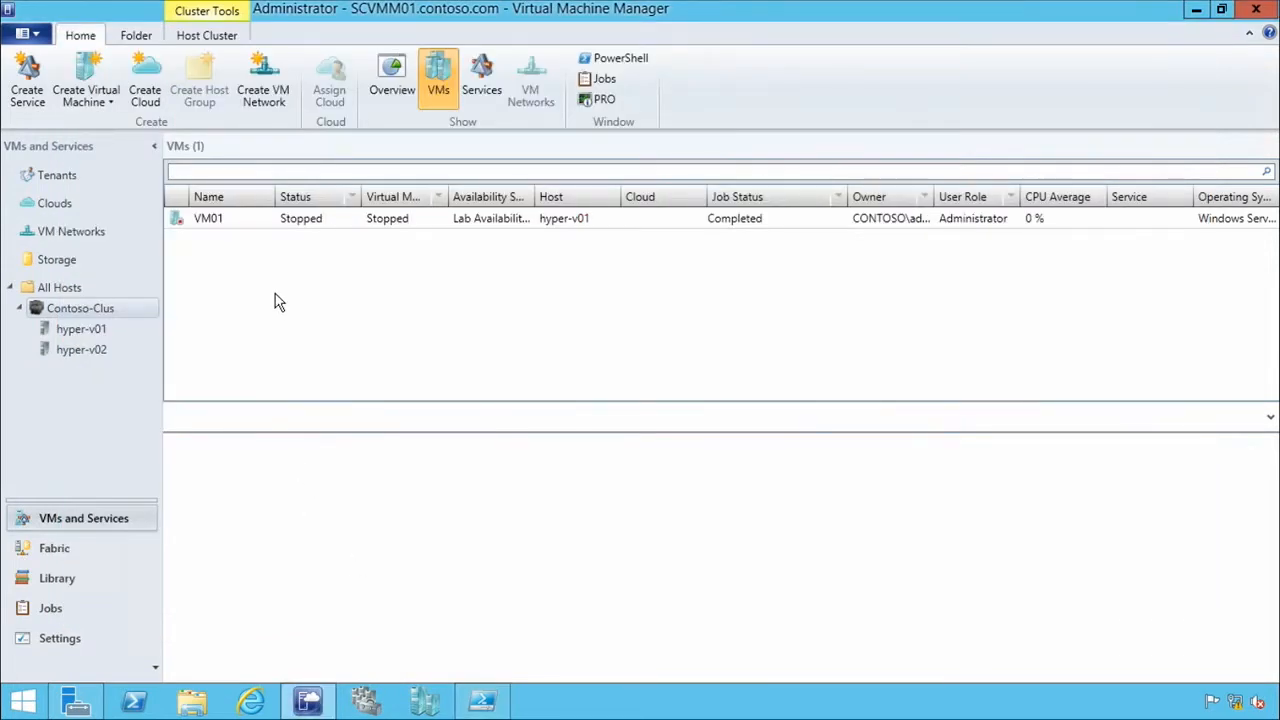
{"action": "left_click", "coordinate": [234, 221]}
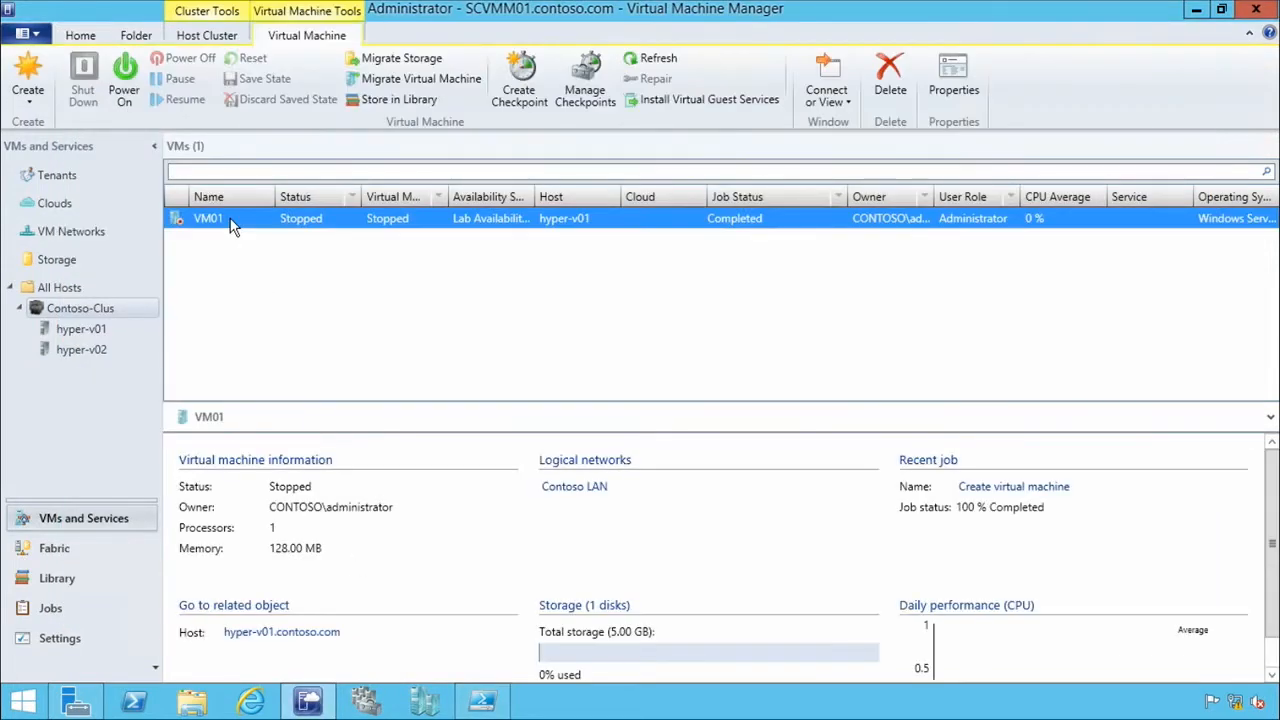
{"action": "left_click", "coordinate": [247, 265]}
{"action": "left_click", "coordinate": [50, 608]}
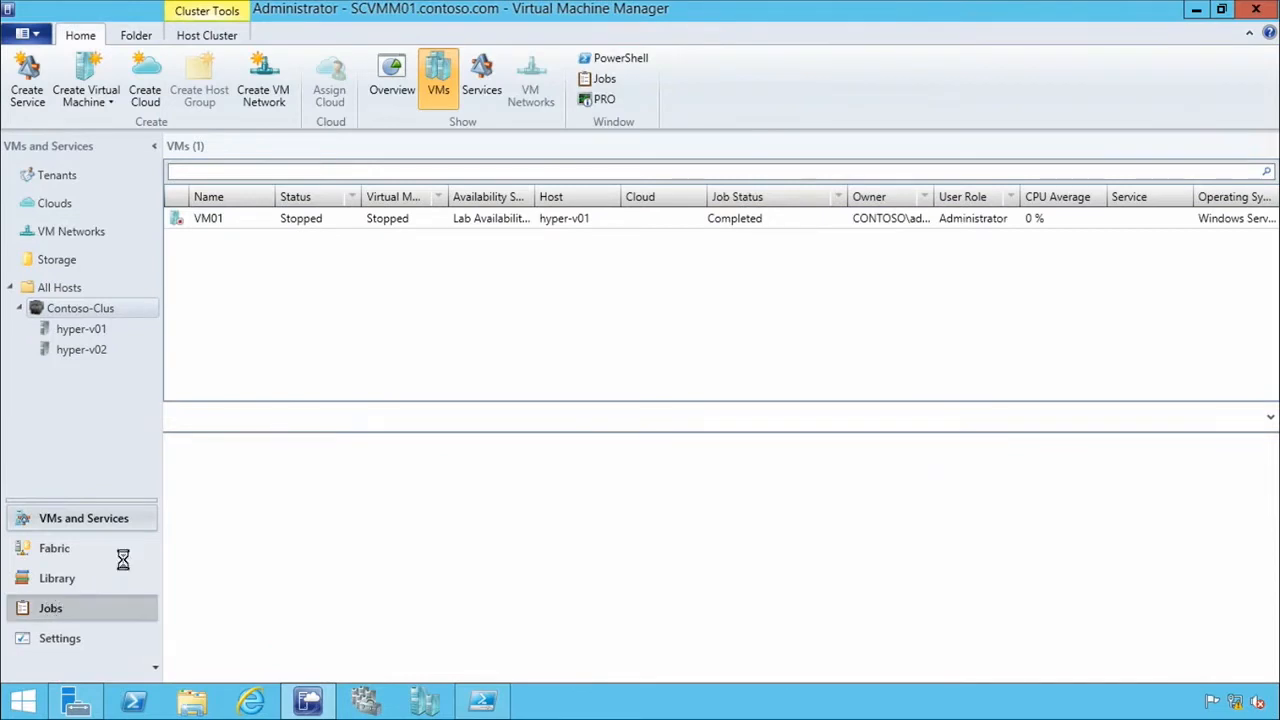
Check the running jobs for the VM02 deployment, and switch to Windows PowerShell ISE to review the DeployVM.ps1 script's output.
{"action": "left_click", "coordinate": [316, 242]}
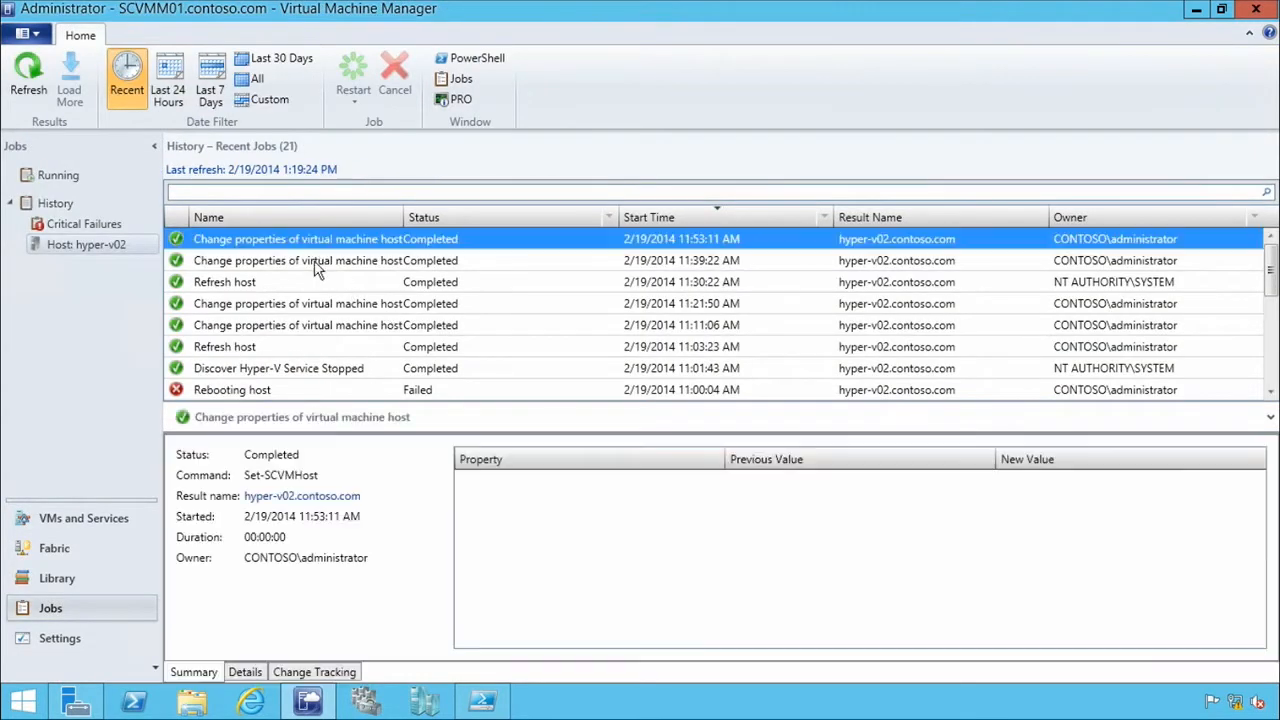
{"action": "left_click", "coordinate": [58, 175]}
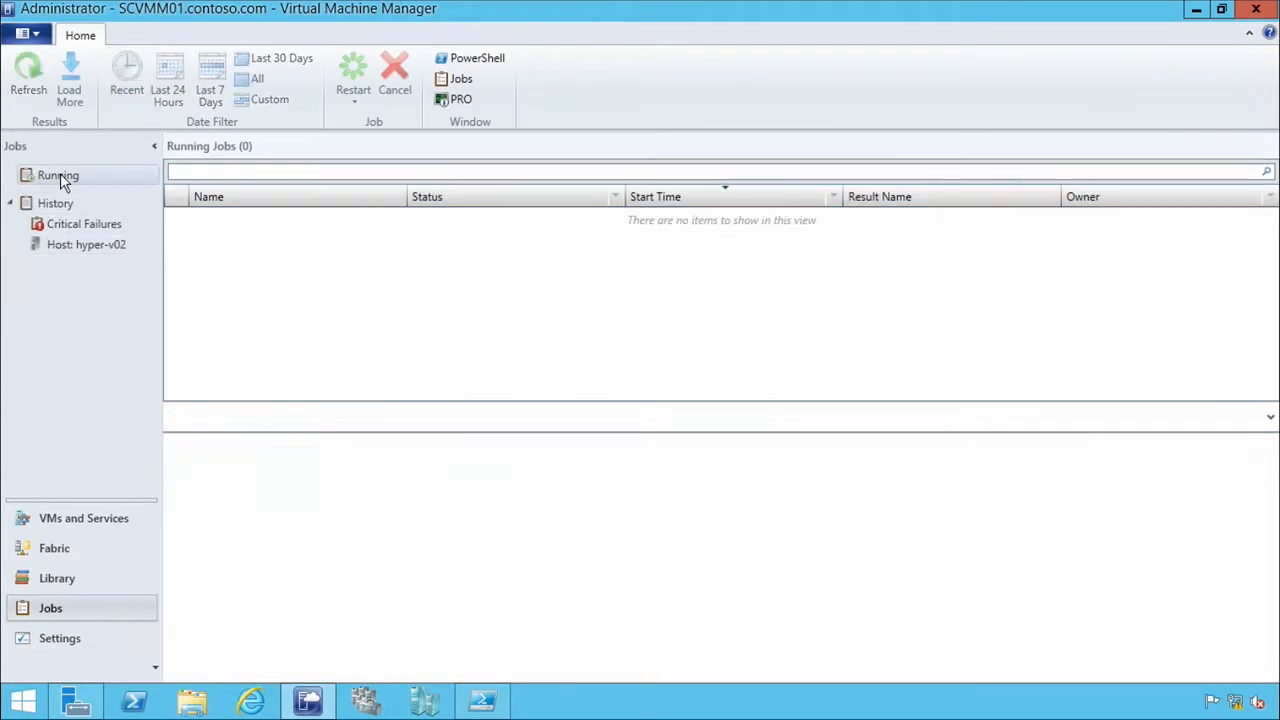
{"action": "left_click", "coordinate": [484, 702]}
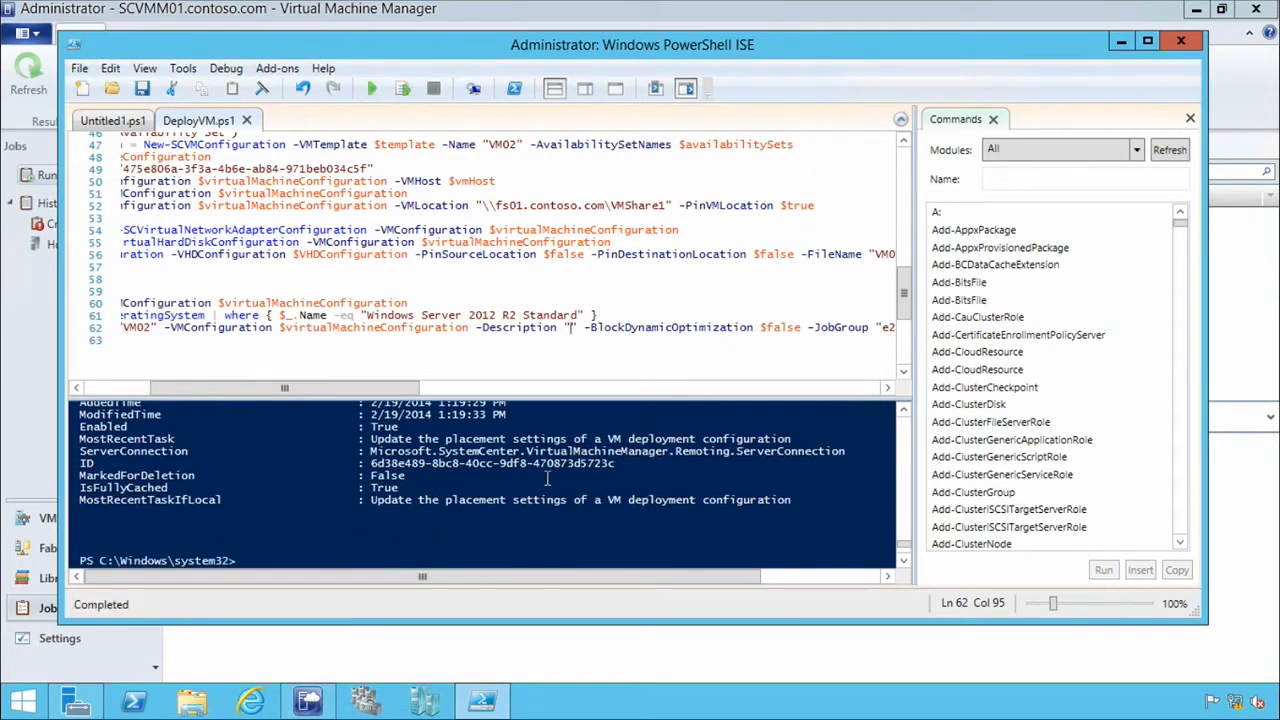
Switch back to Virtual Machine Manager, inspect the details of VM02's running Create virtual machine job, and return to VMs and Services.
{"action": "left_click", "coordinate": [314, 707]}
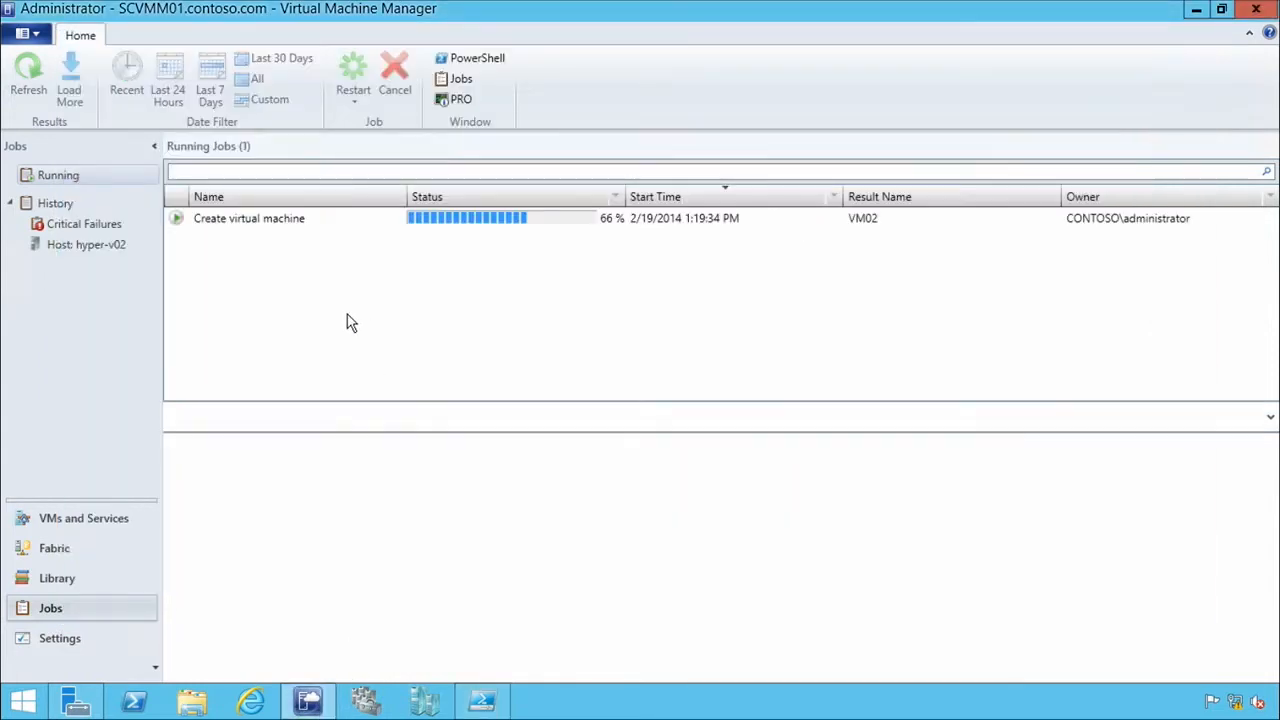
{"action": "left_click", "coordinate": [278, 222]}
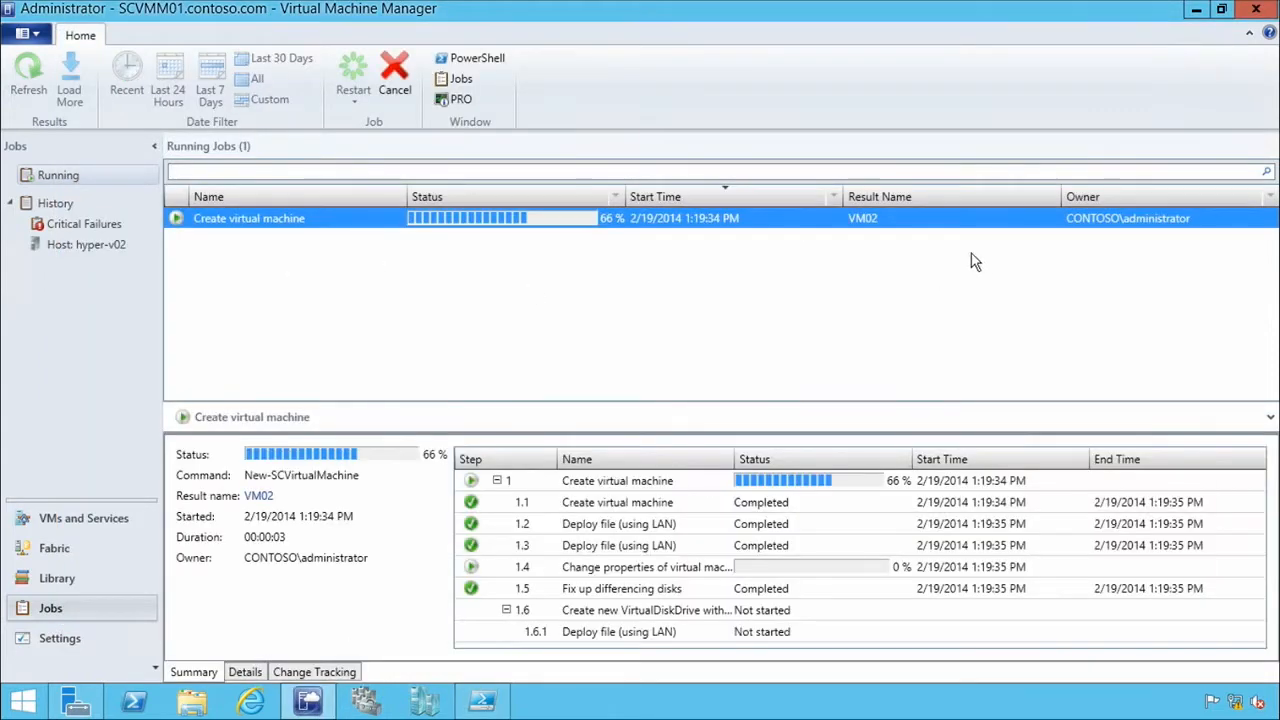
{"action": "left_click", "coordinate": [70, 518]}
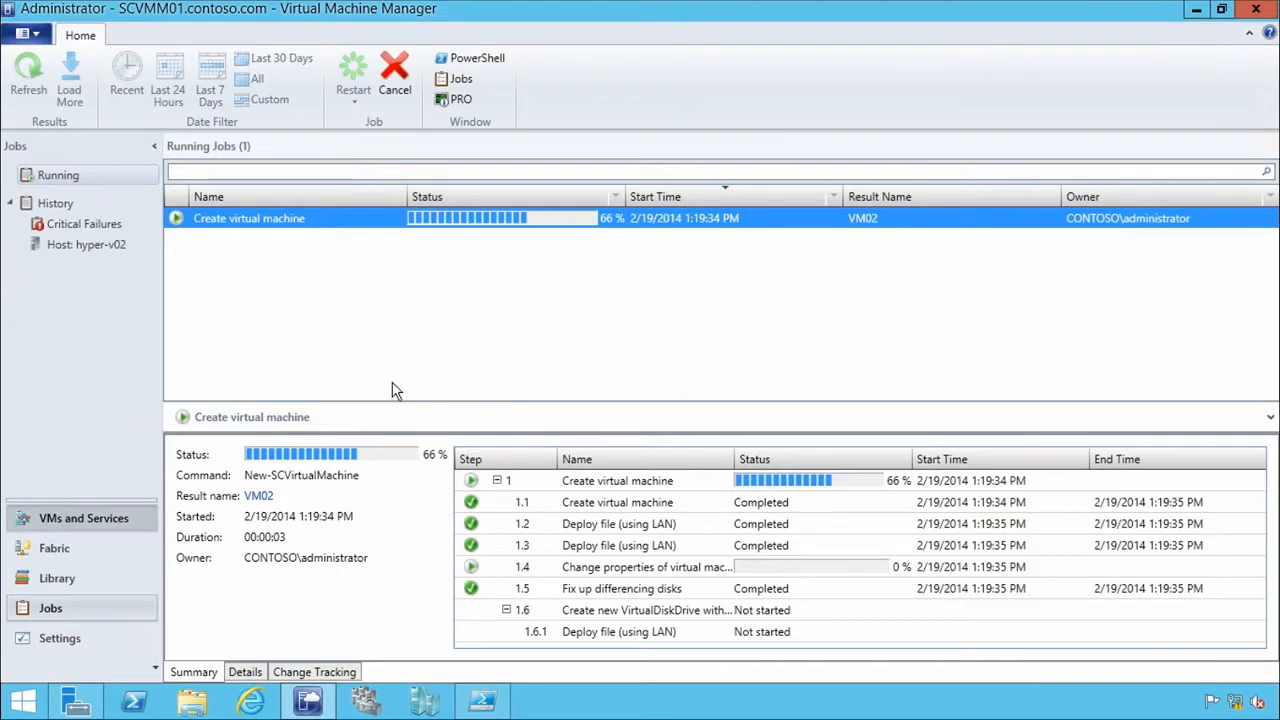
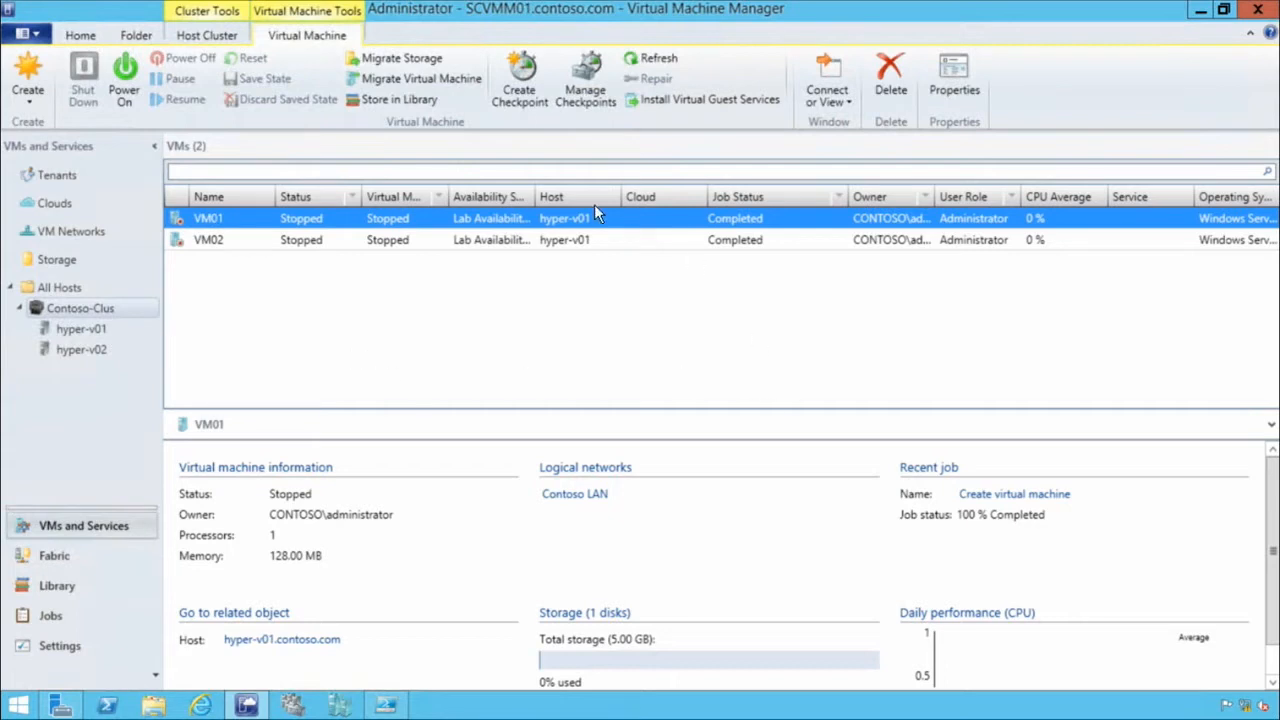
Set up a migration of VM01 to hyper-v02.contoso.com as a highly available VM, checking the host's rating explanation.
{"action": "right_click", "coordinate": [417, 220]}
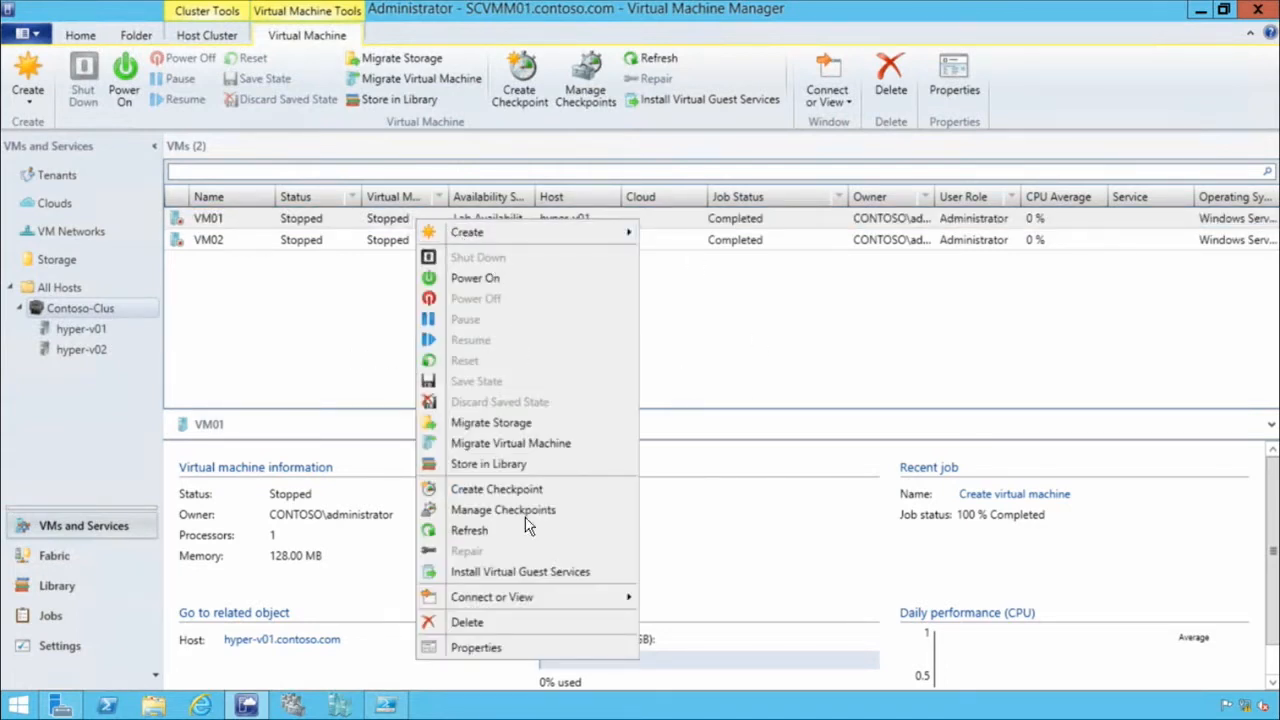
{"action": "left_click", "coordinate": [547, 445]}
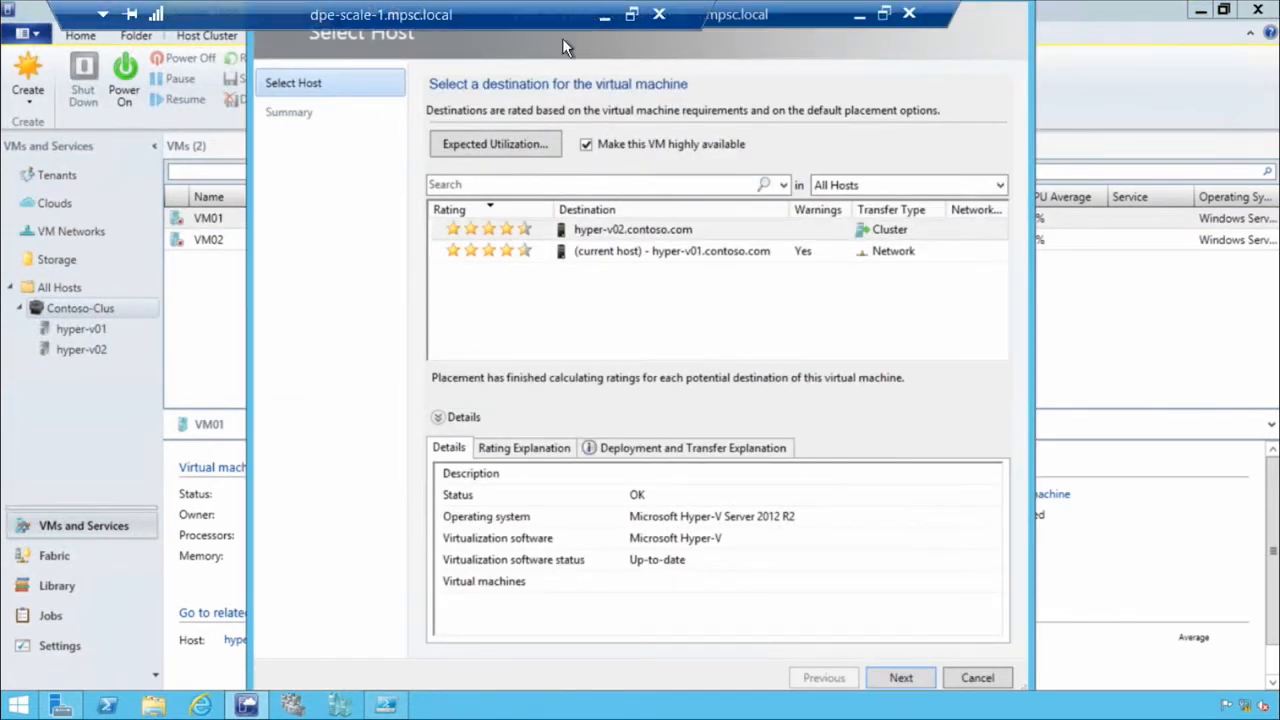
{"action": "left_click", "coordinate": [532, 255]}
{"action": "left_click", "coordinate": [544, 231]}
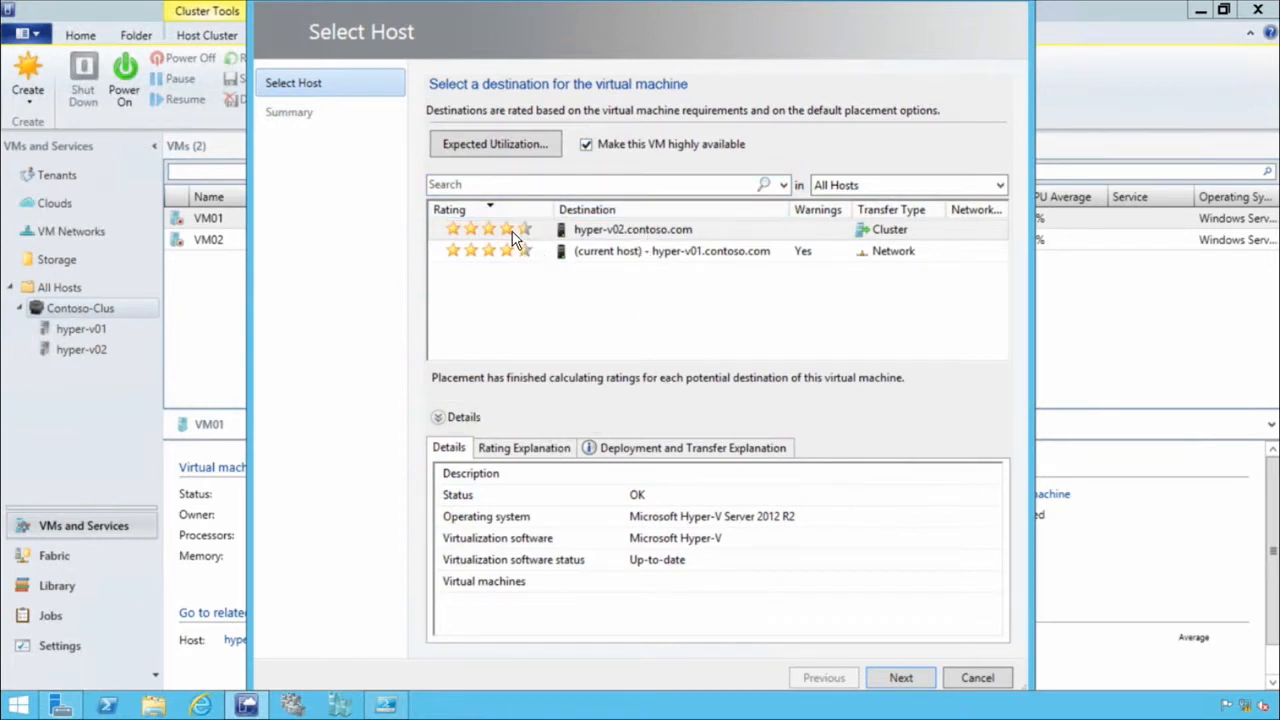
{"action": "left_click", "coordinate": [549, 455]}
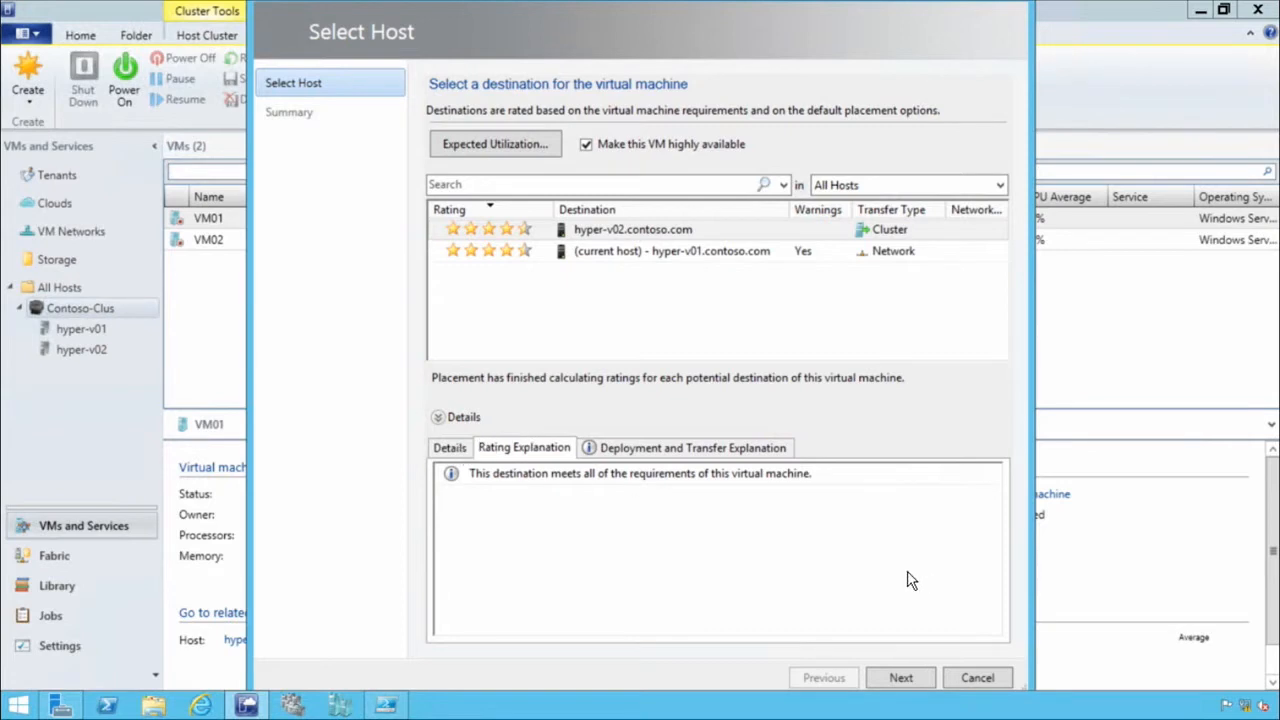
{"action": "left_click", "coordinate": [897, 680]}
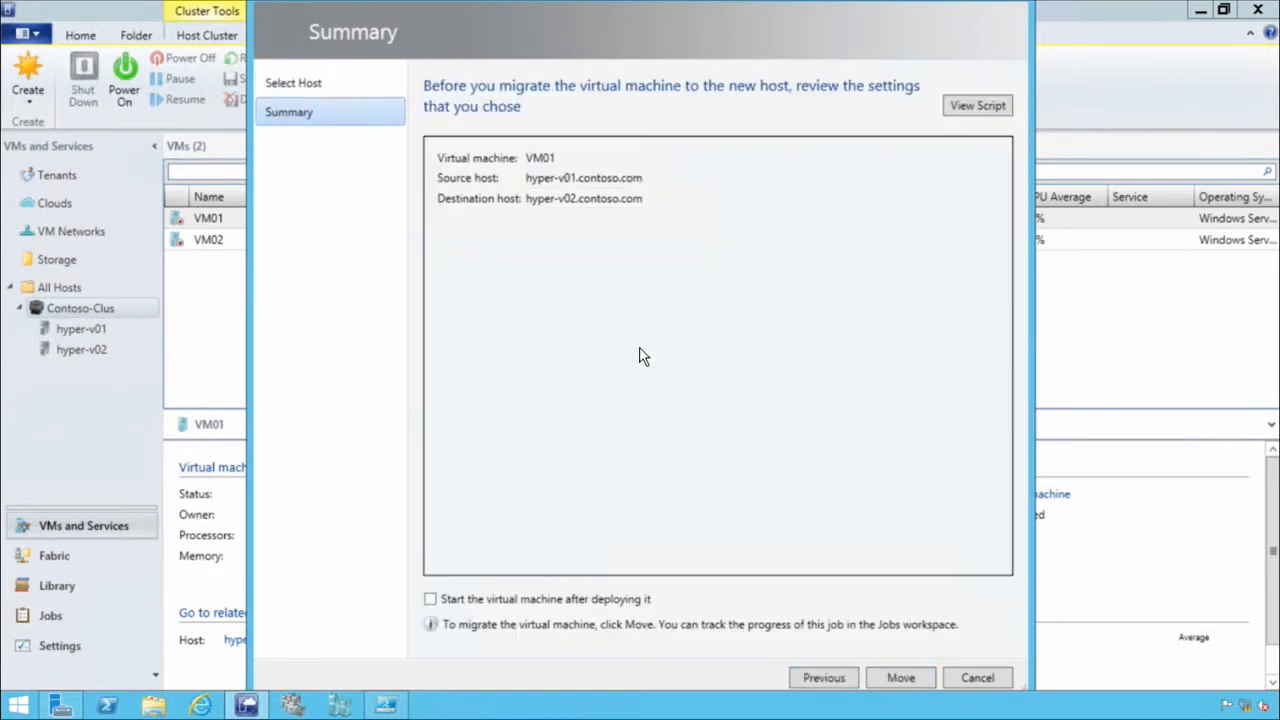
View the migration wizard's generated script, close it, and start moving VM01 to the selected host.
{"action": "left_click", "coordinate": [993, 108]}
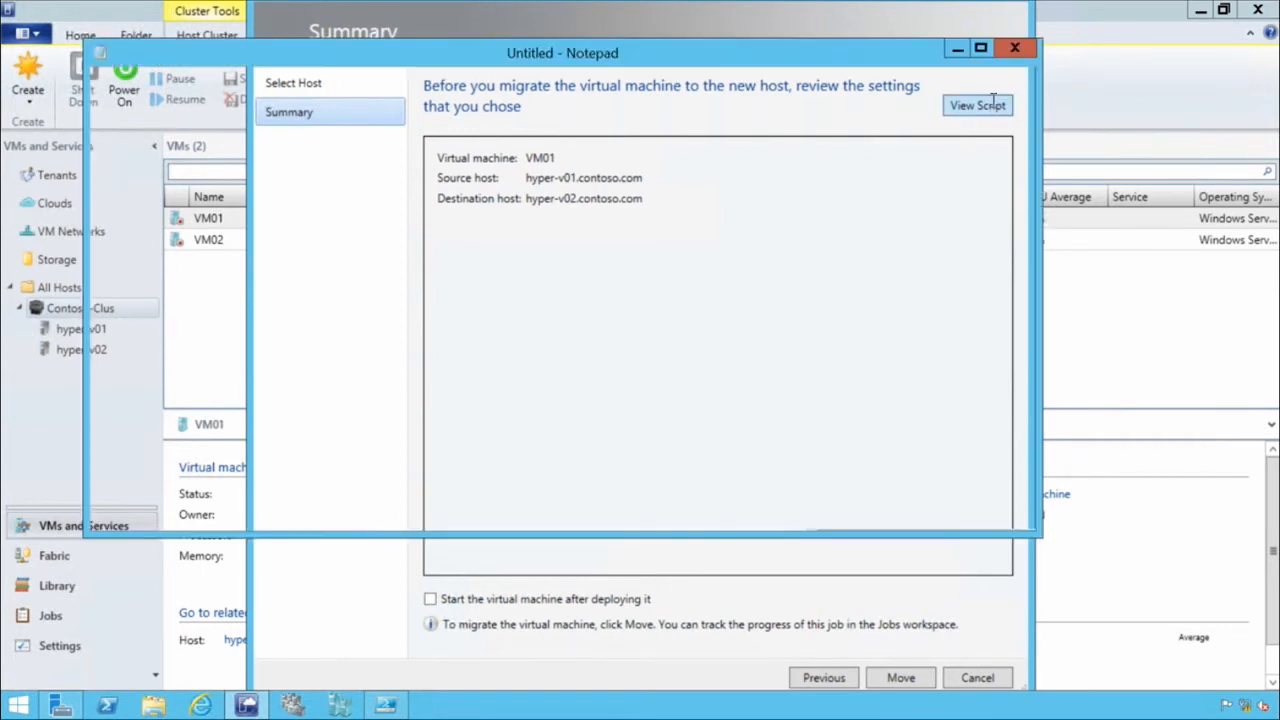
{"action": "left_click", "coordinate": [1016, 48]}
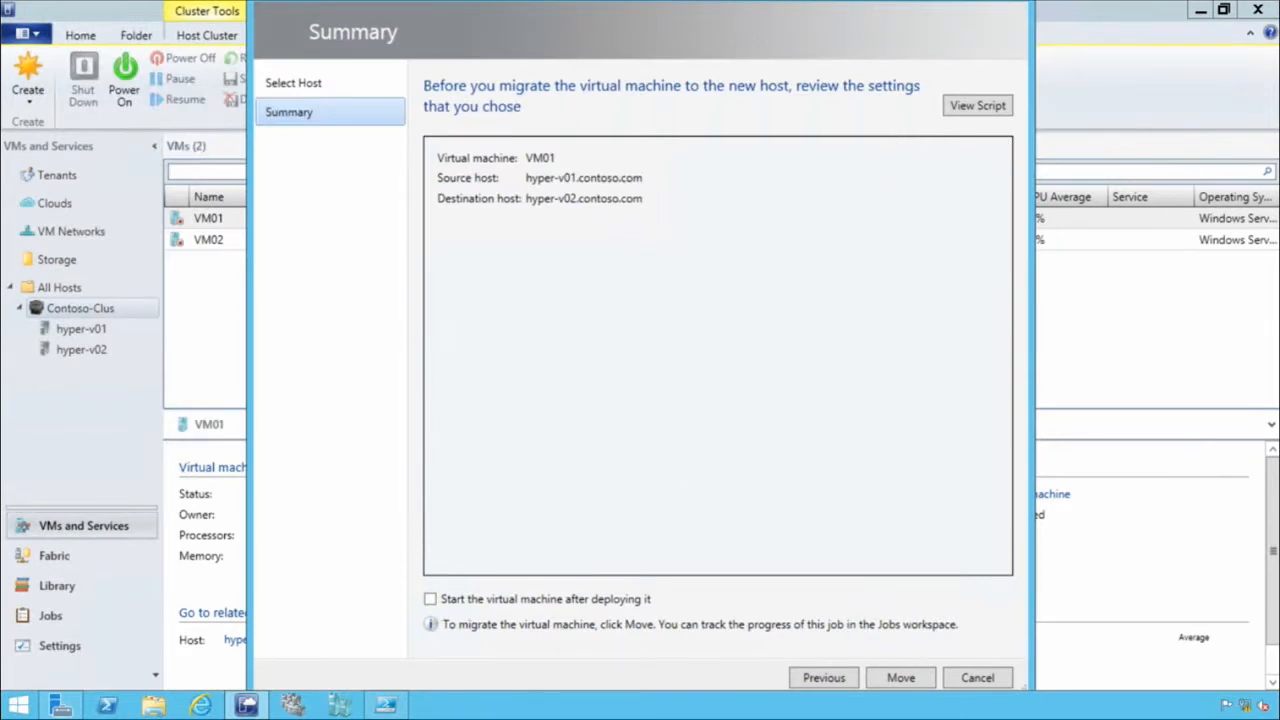
{"action": "left_click", "coordinate": [900, 677]}
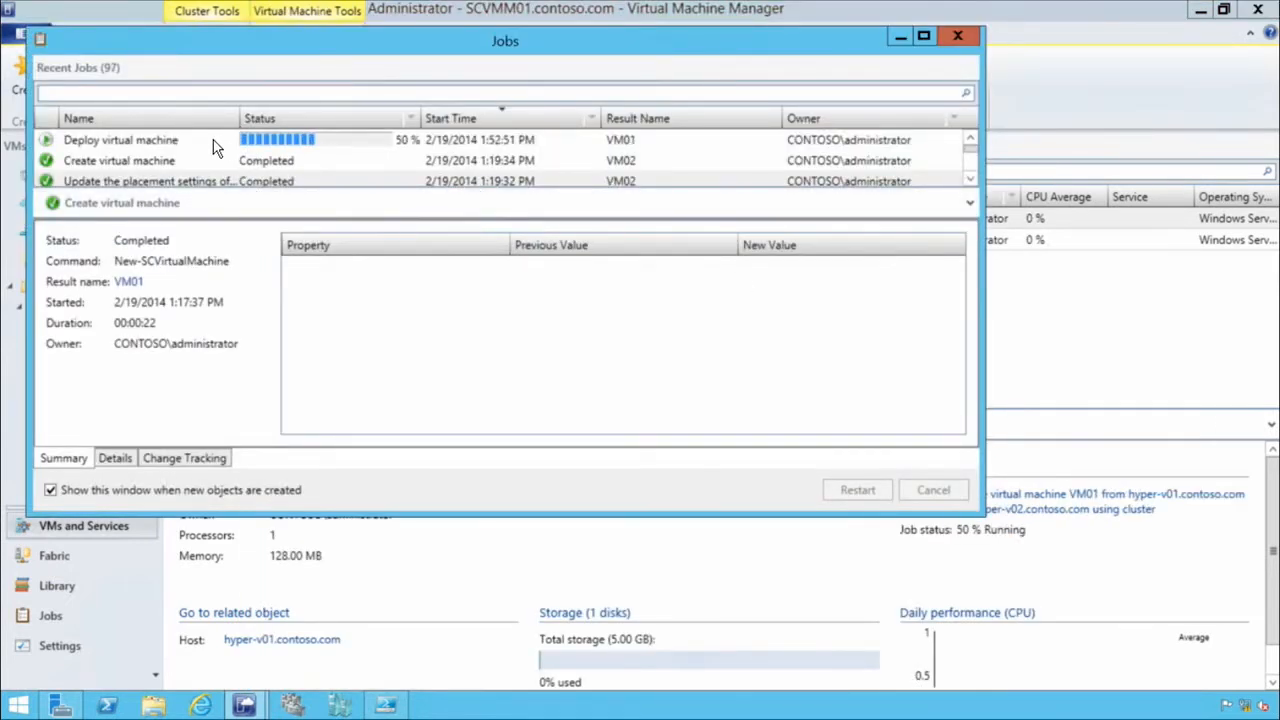
Inspect the progress and steps of VM01's Deploy virtual machine job, then close the jobs window.
{"action": "left_click", "coordinate": [214, 143]}
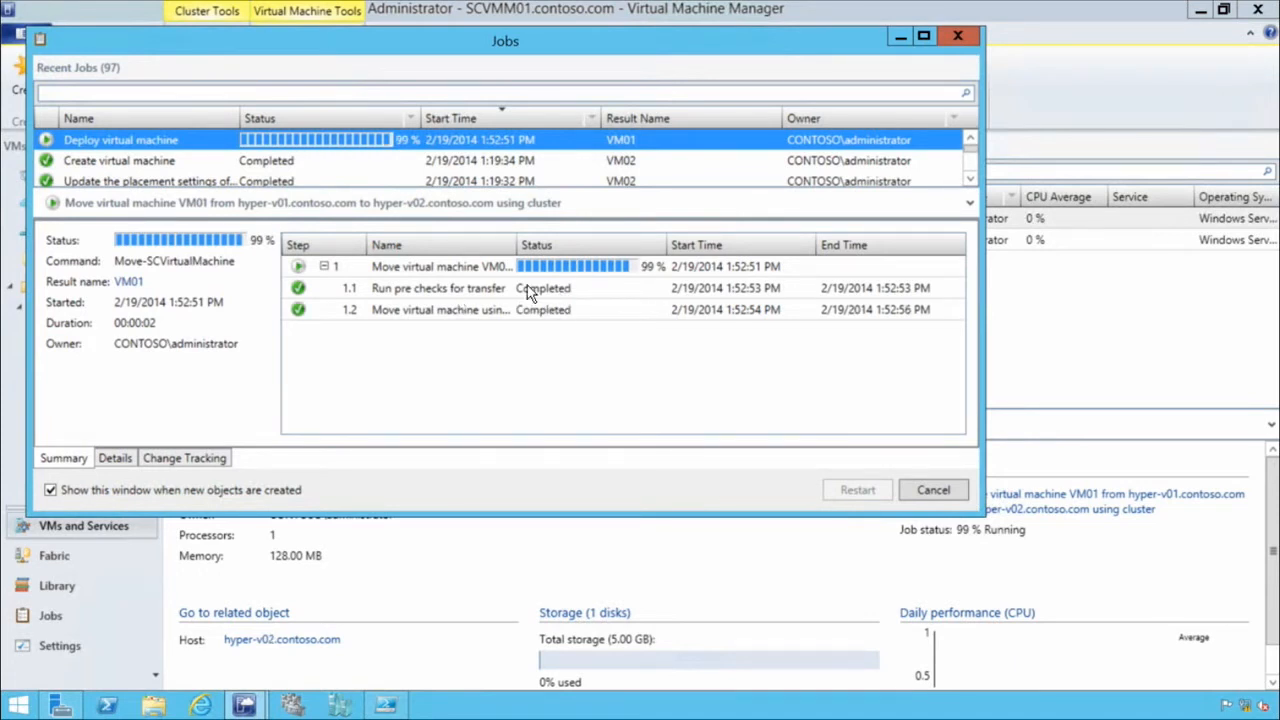
{"action": "left_click", "coordinate": [443, 289]}
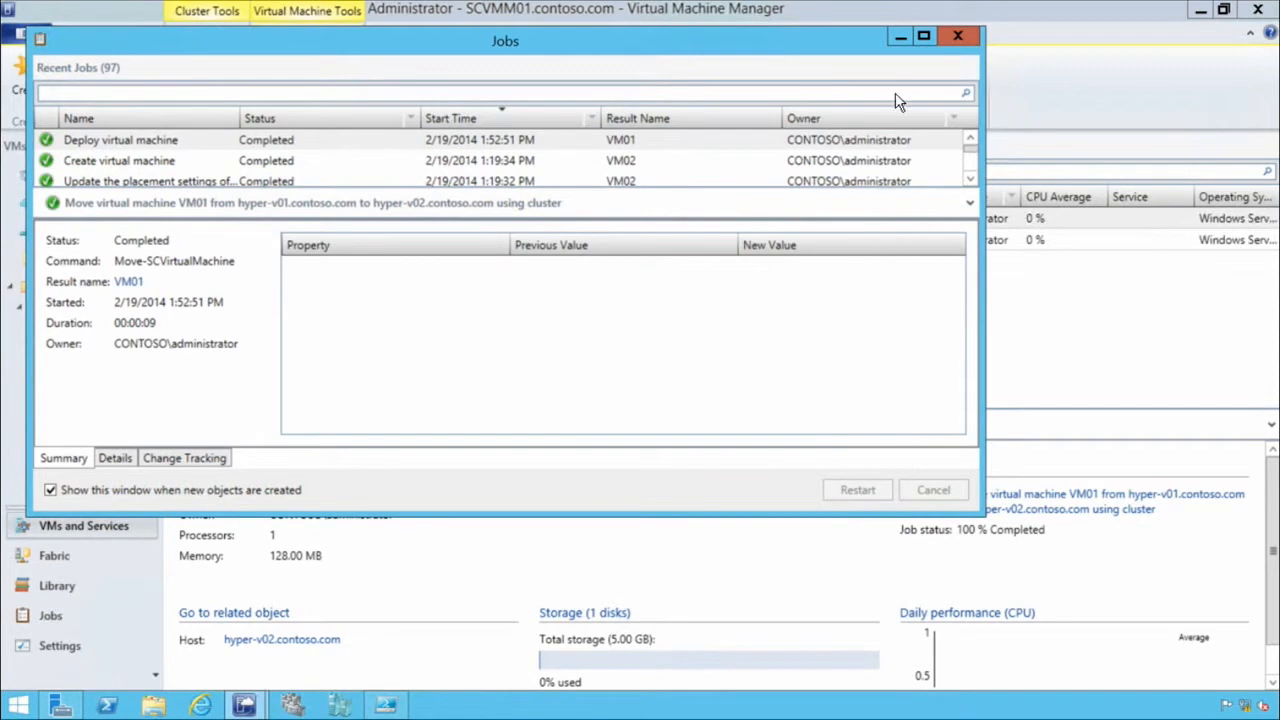
{"action": "left_click", "coordinate": [956, 39]}
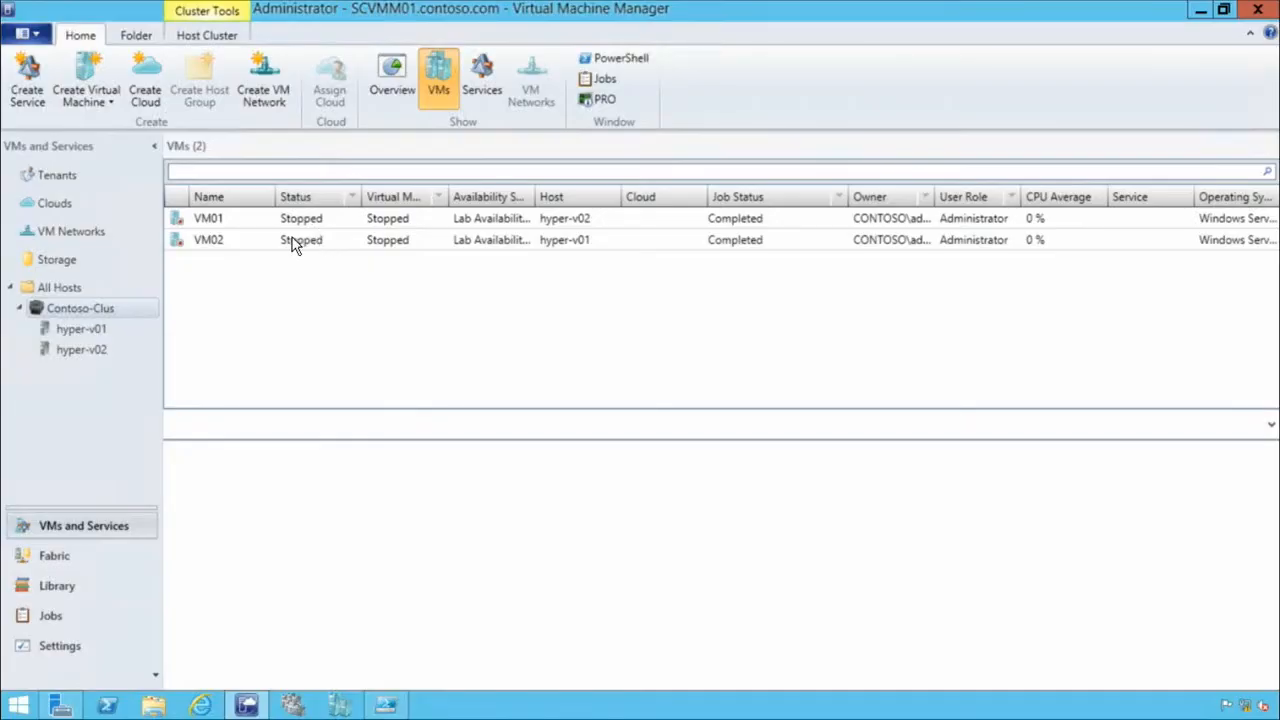
{"action": "left_click", "coordinate": [226, 241]}
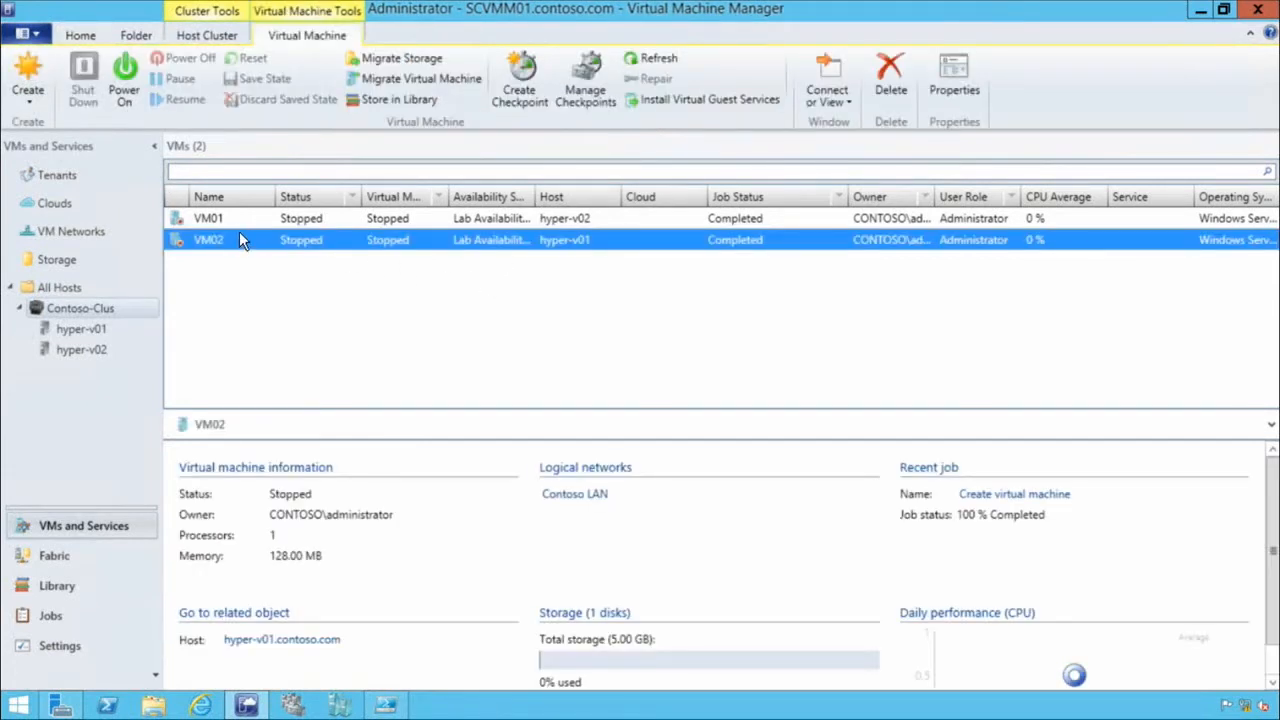
{"action": "right_click", "coordinate": [255, 245]}
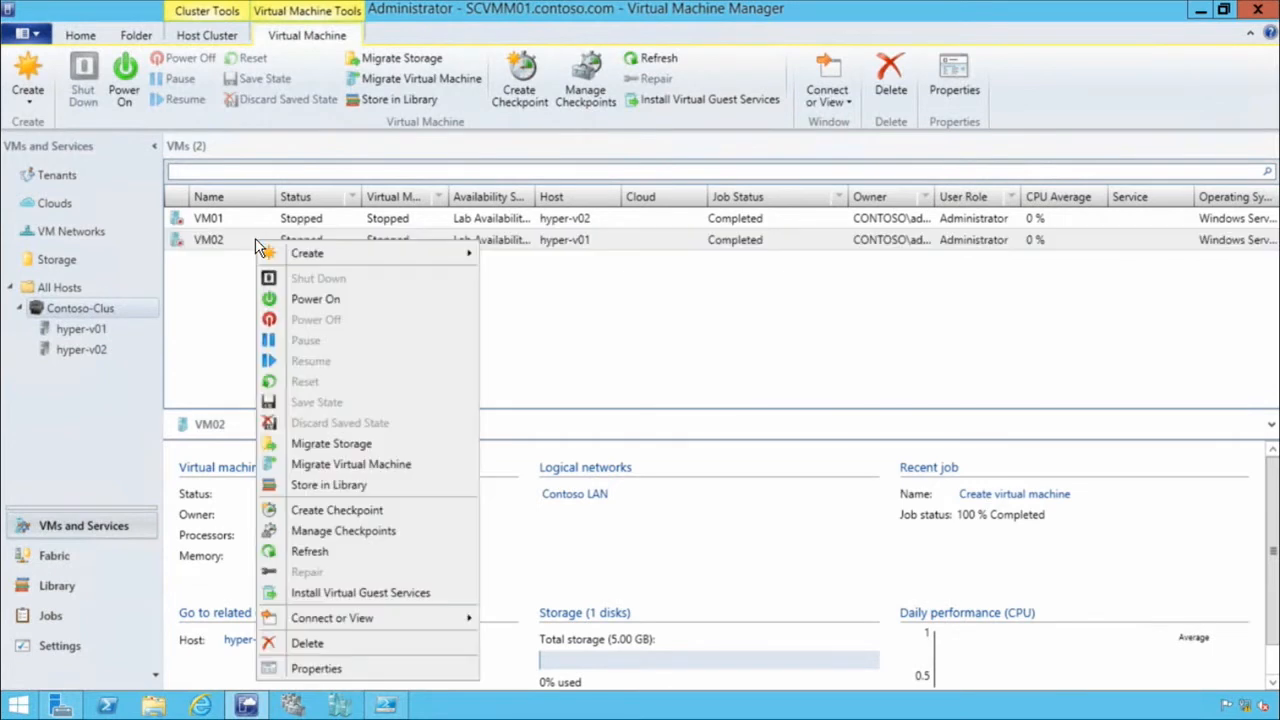
{"action": "left_click", "coordinate": [390, 446]}
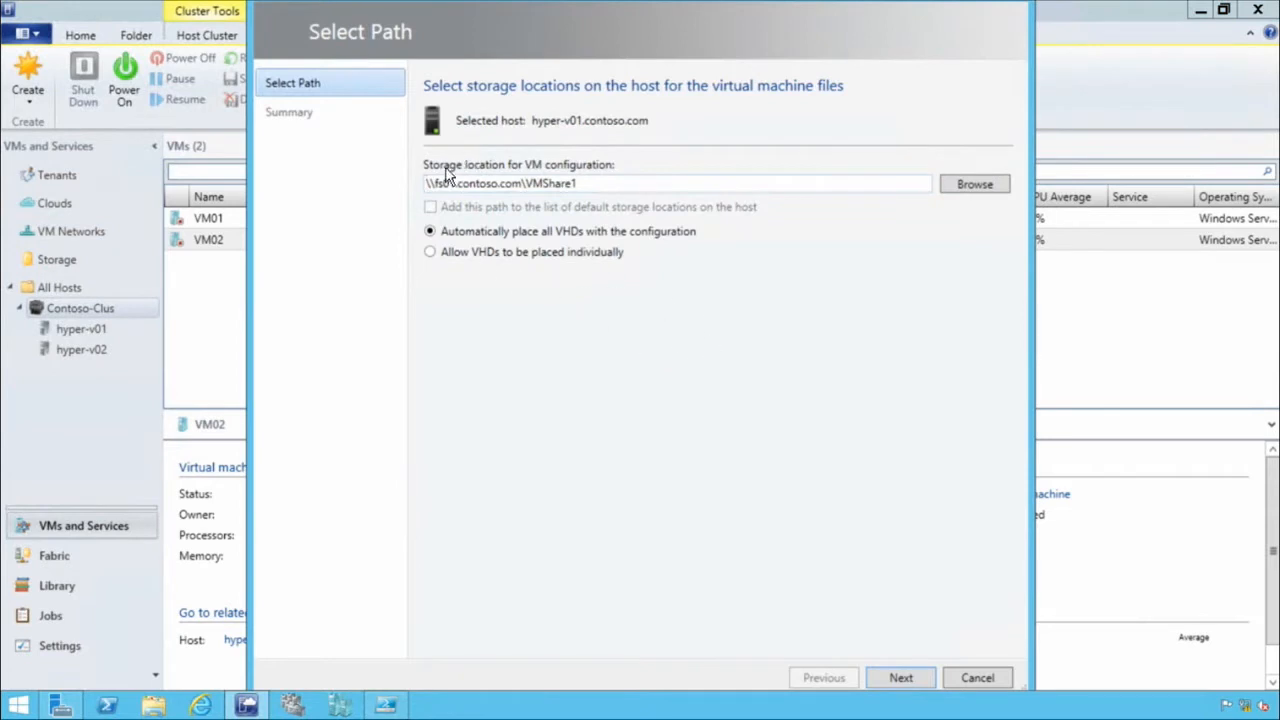
{"action": "left_click_drag", "start_coordinate": [428, 185], "coordinate": [612, 202]}
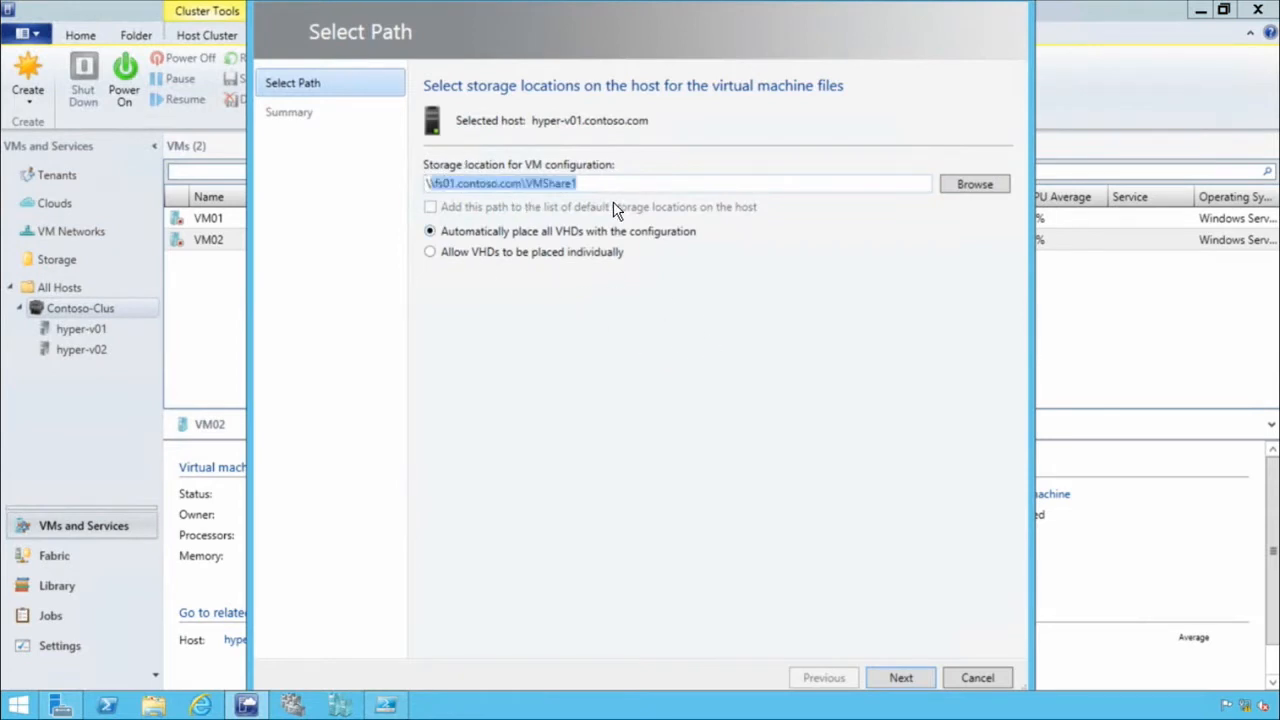
{"action": "left_click", "coordinate": [568, 262]}
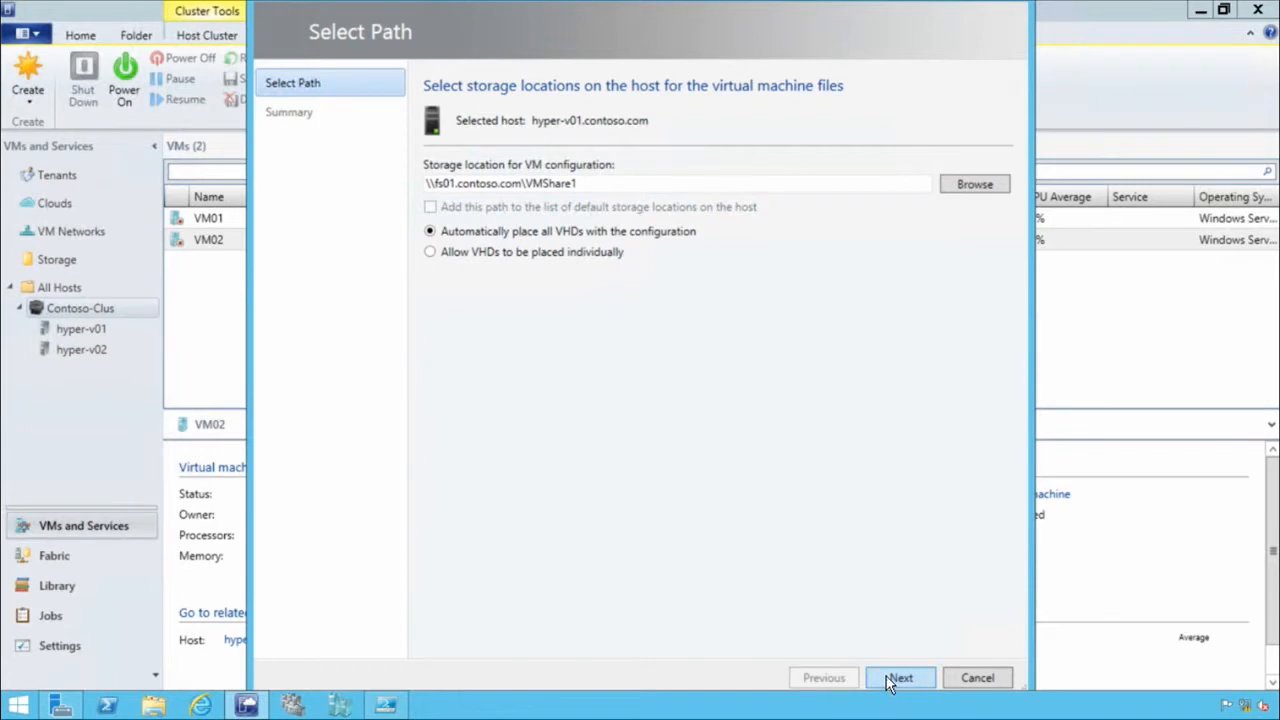
{"action": "left_click_drag", "start_coordinate": [580, 183], "coordinate": [410, 172]}
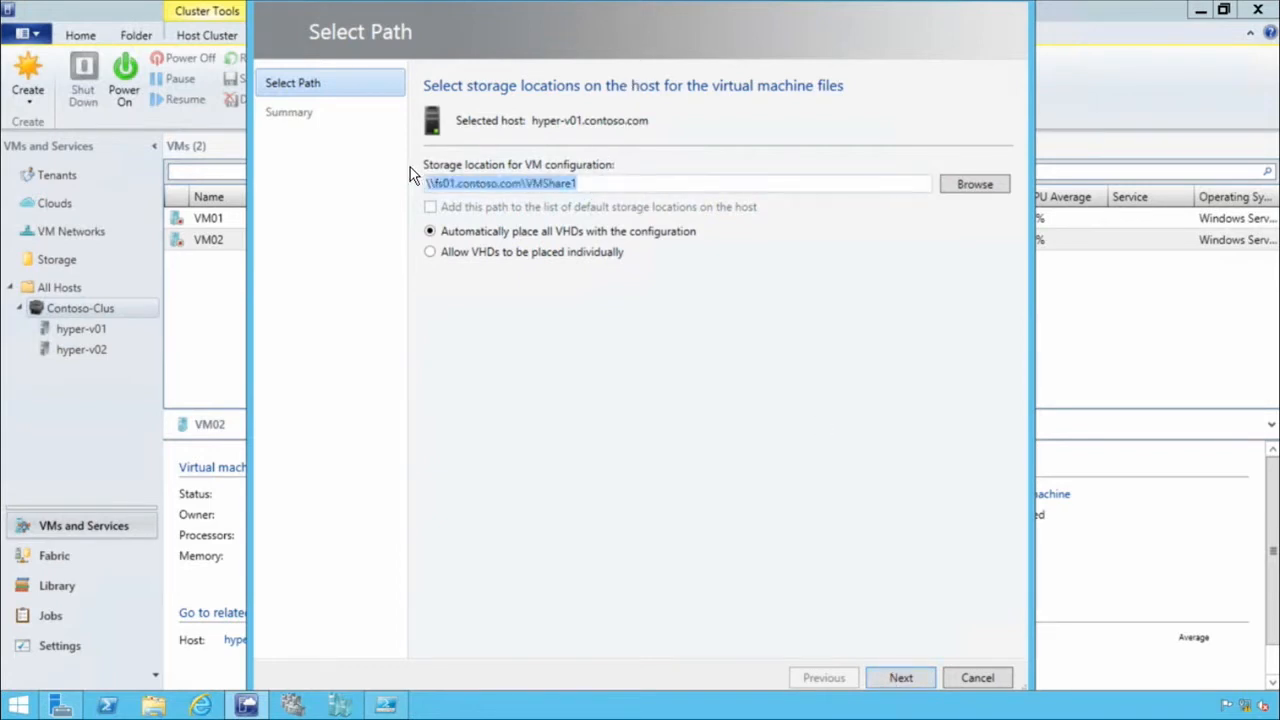
{"action": "left_click", "coordinate": [452, 187]}
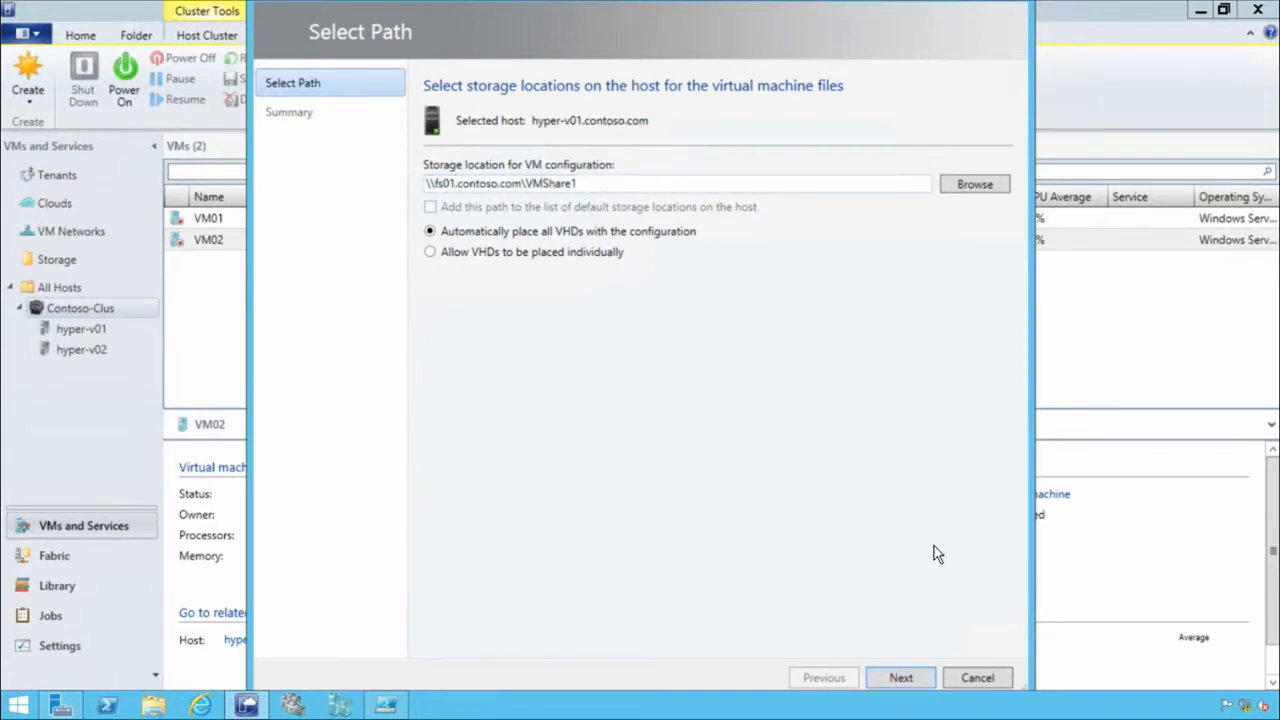
{"action": "left_click", "coordinate": [910, 680]}
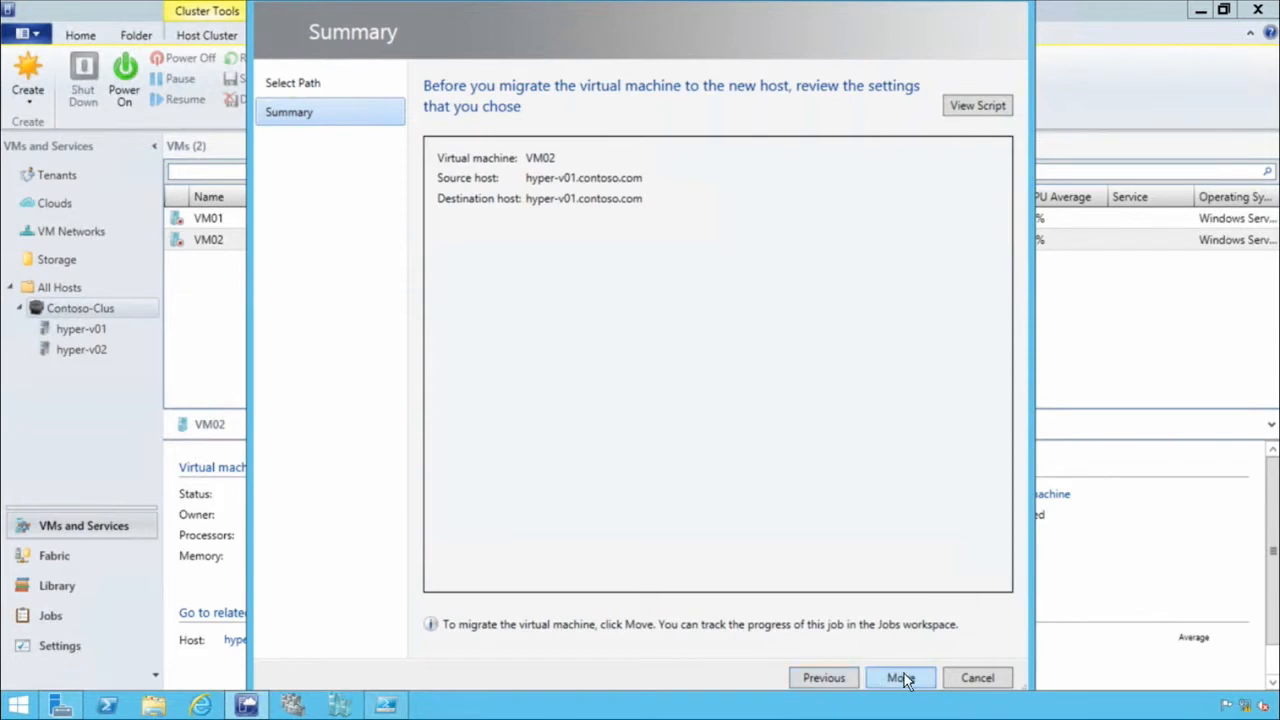
{"action": "left_click", "coordinate": [823, 679]}
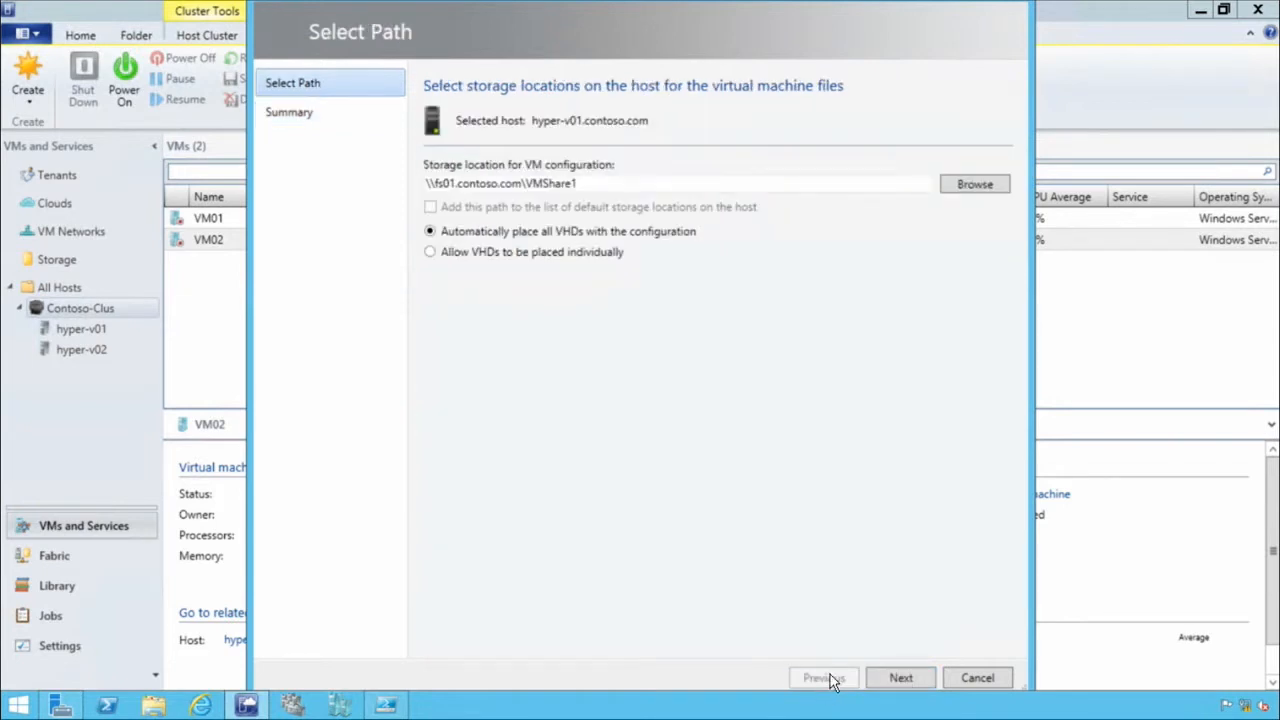
{"action": "left_click", "coordinate": [977, 678]}
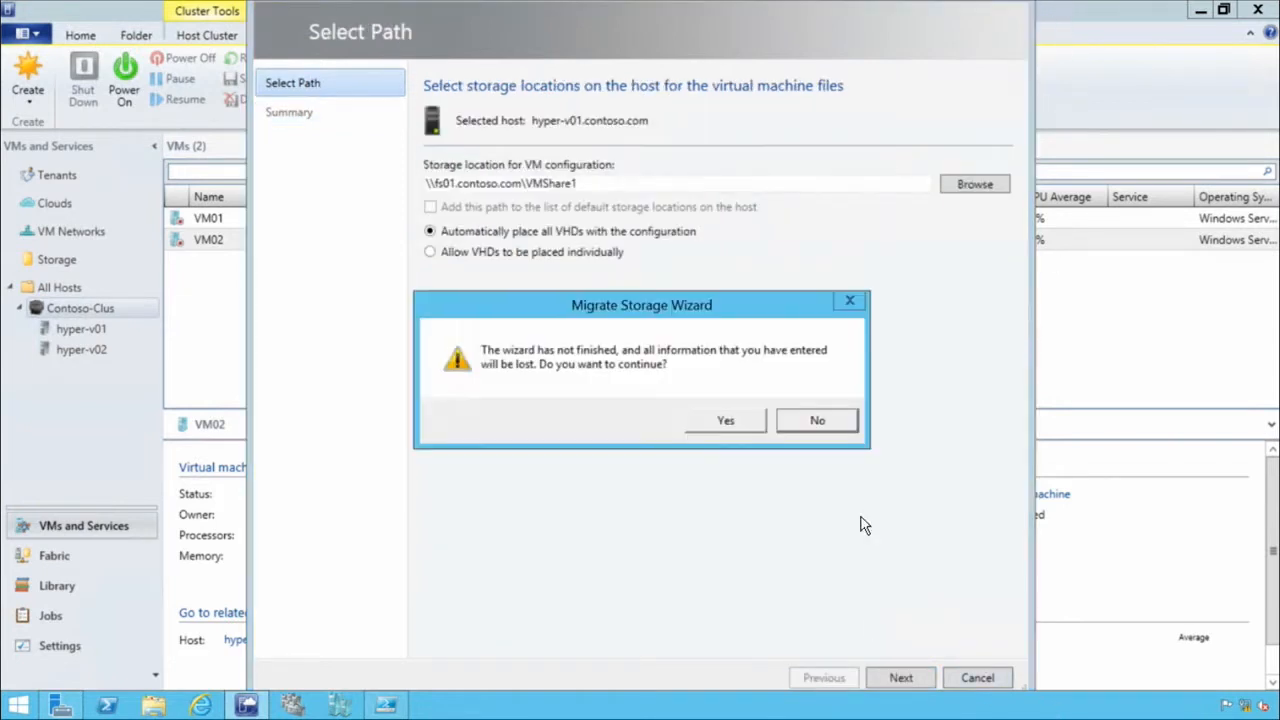
{"action": "left_click", "coordinate": [742, 419]}
Migrate VM01's storage to the \\fs01.contoso.com\VMShare2 file share with all VHDs placed automatically, and dismiss the jobs window.
{"action": "left_click", "coordinate": [586, 220]}
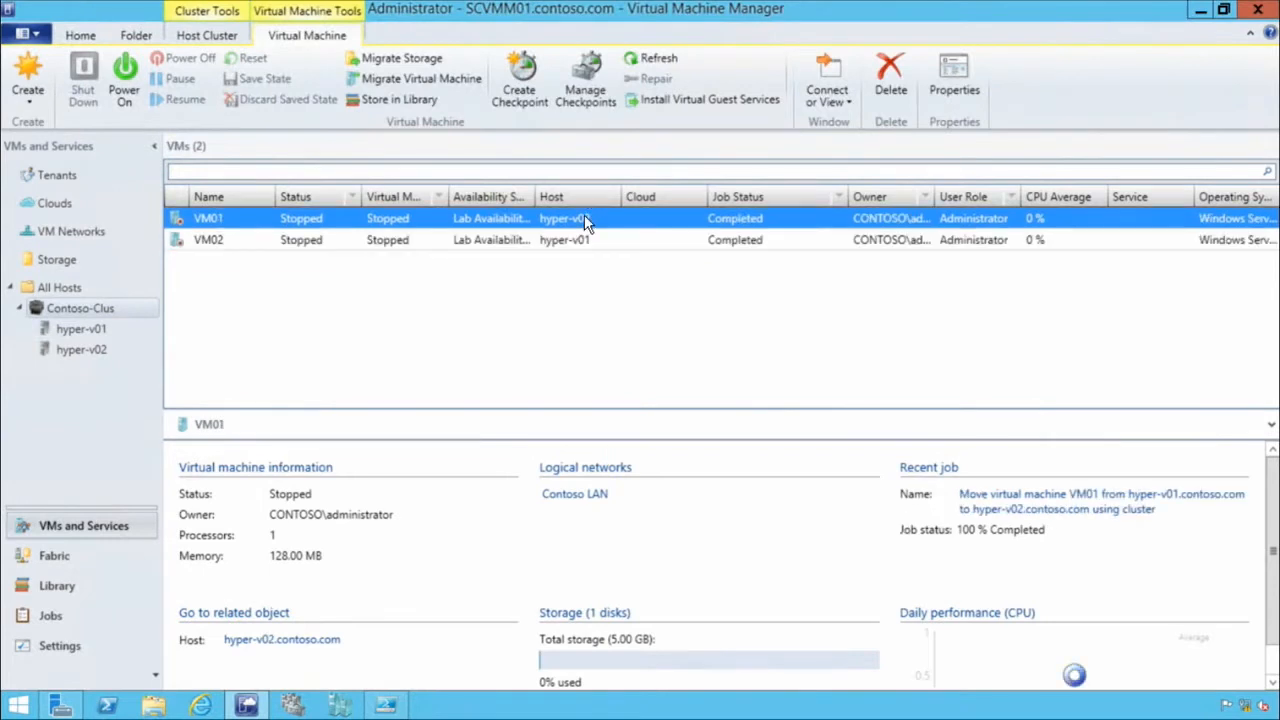
{"action": "right_click", "coordinate": [584, 220]}
{"action": "left_click", "coordinate": [731, 420]}
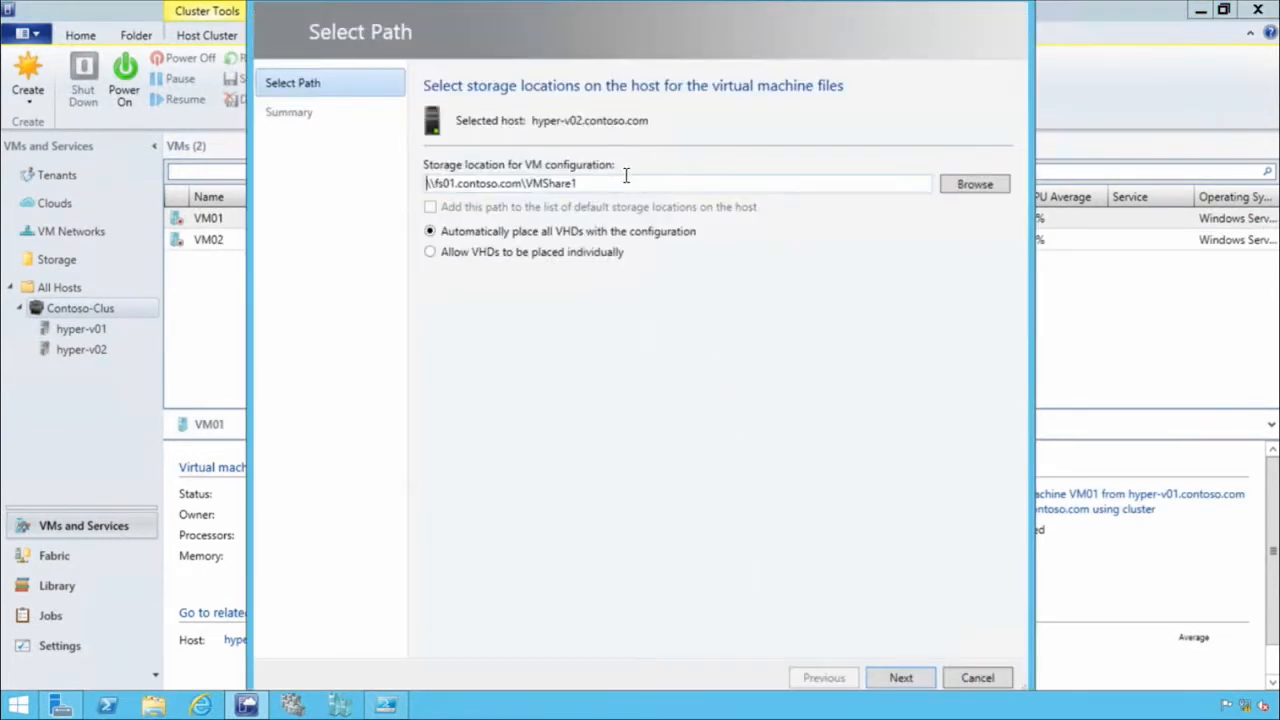
{"action": "left_click", "coordinate": [975, 185]}
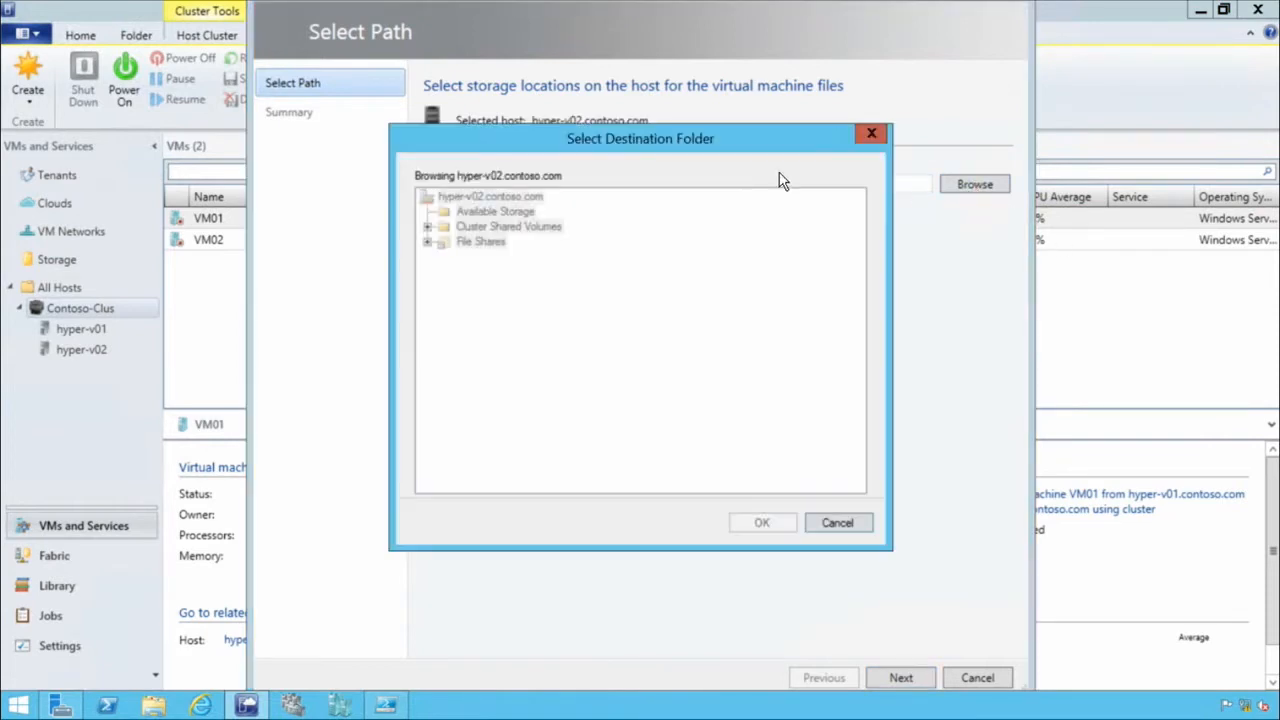
{"action": "left_click", "coordinate": [498, 289]}
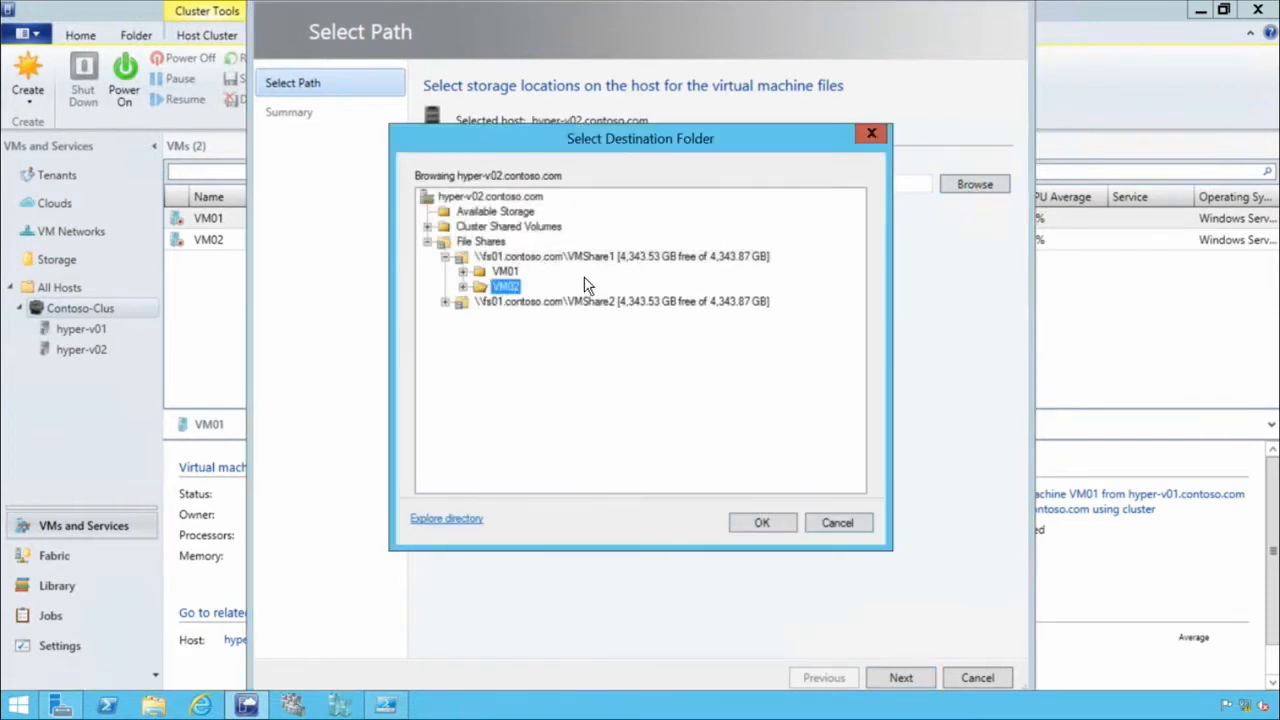
{"action": "left_click", "coordinate": [558, 305]}
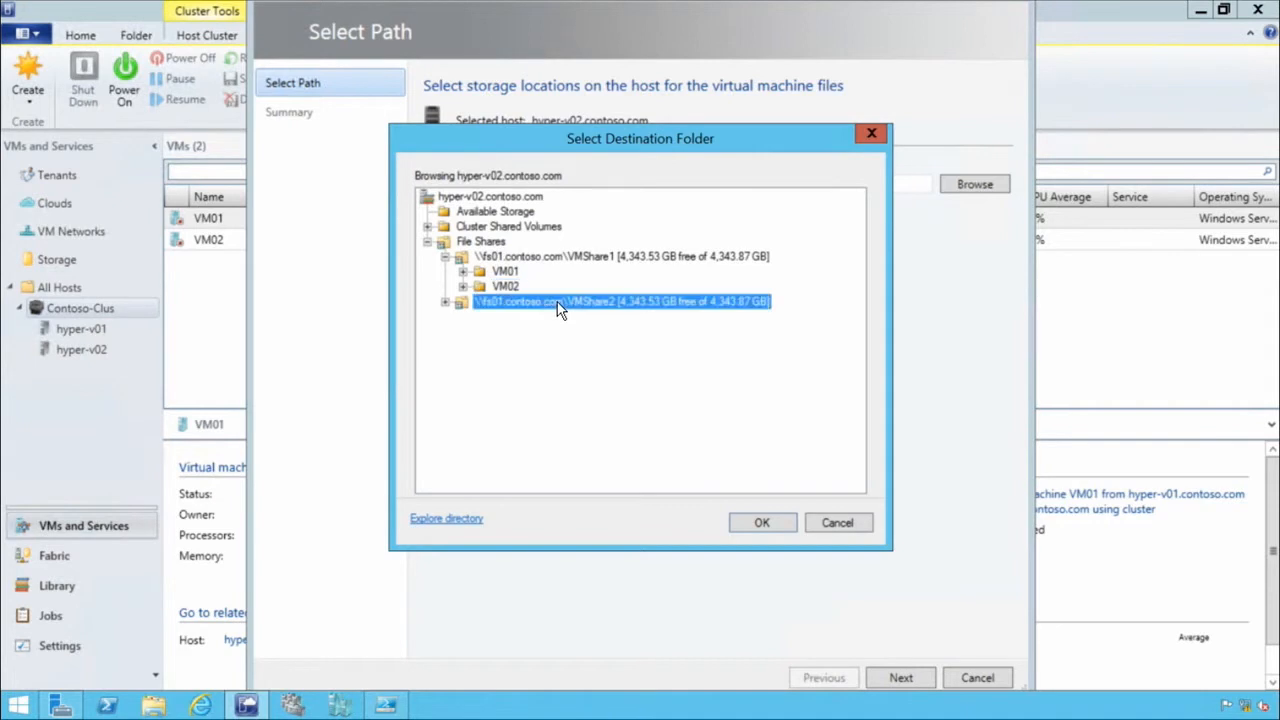
{"action": "left_click", "coordinate": [762, 523]}
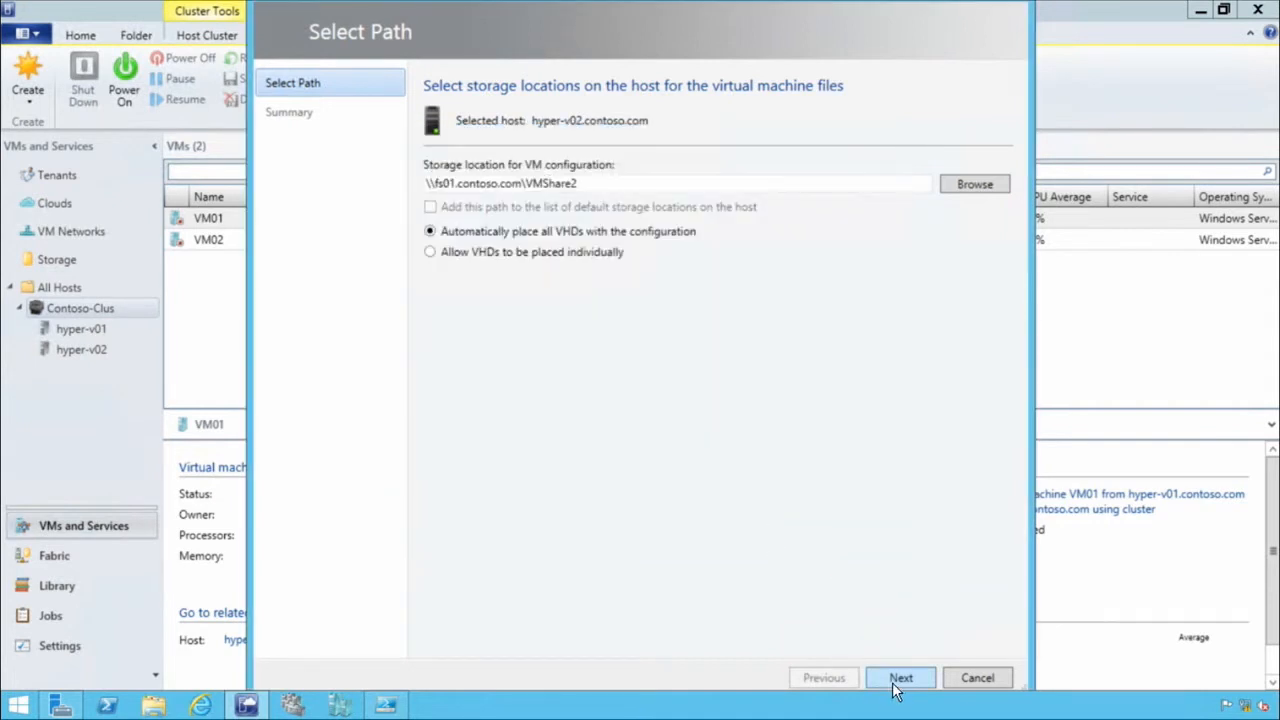
{"action": "left_click", "coordinate": [897, 679]}
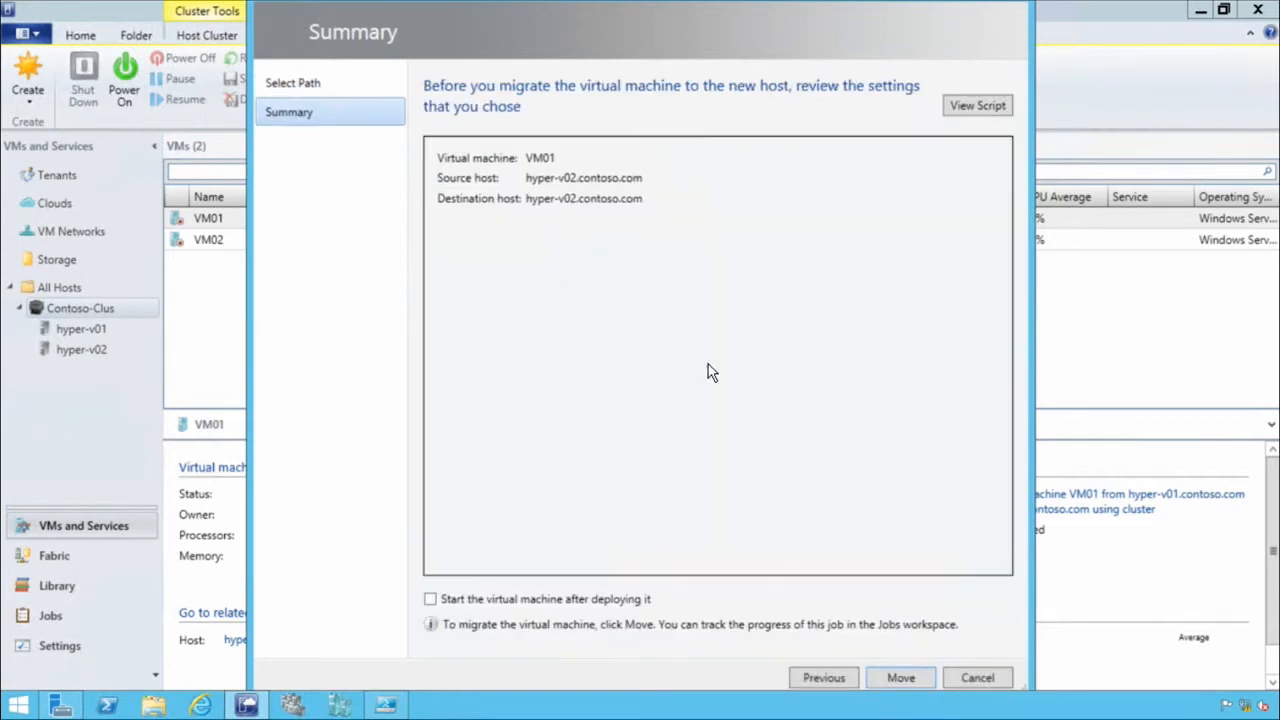
{"action": "left_click", "coordinate": [901, 678]}
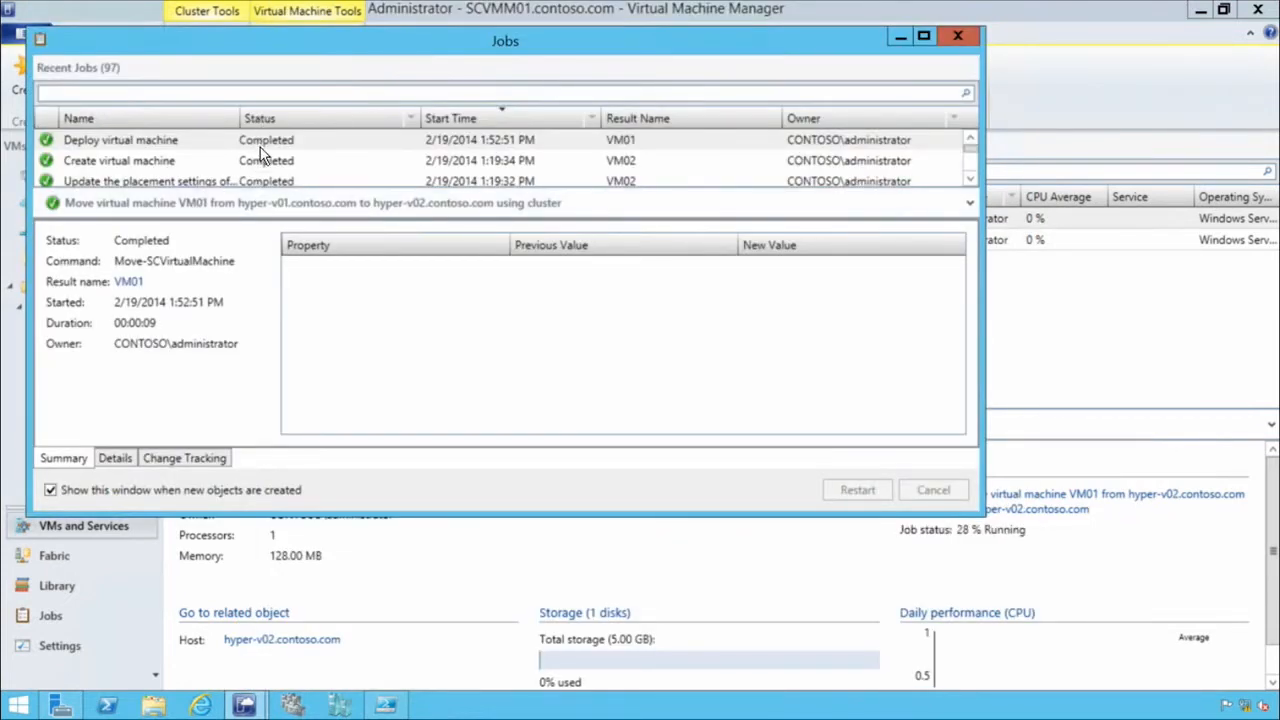
{"action": "left_click", "coordinate": [959, 37]}
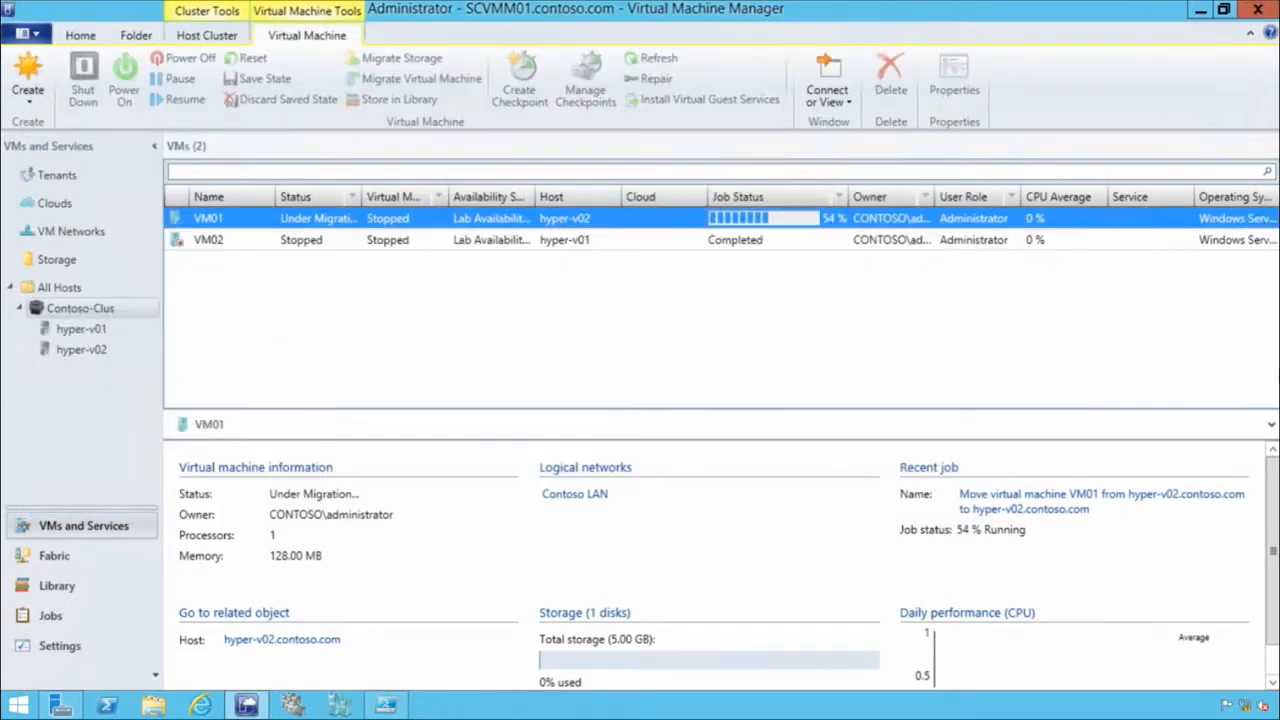
{"action": "left_click", "coordinate": [547, 240]}
{"action": "right_click", "coordinate": [547, 240]}
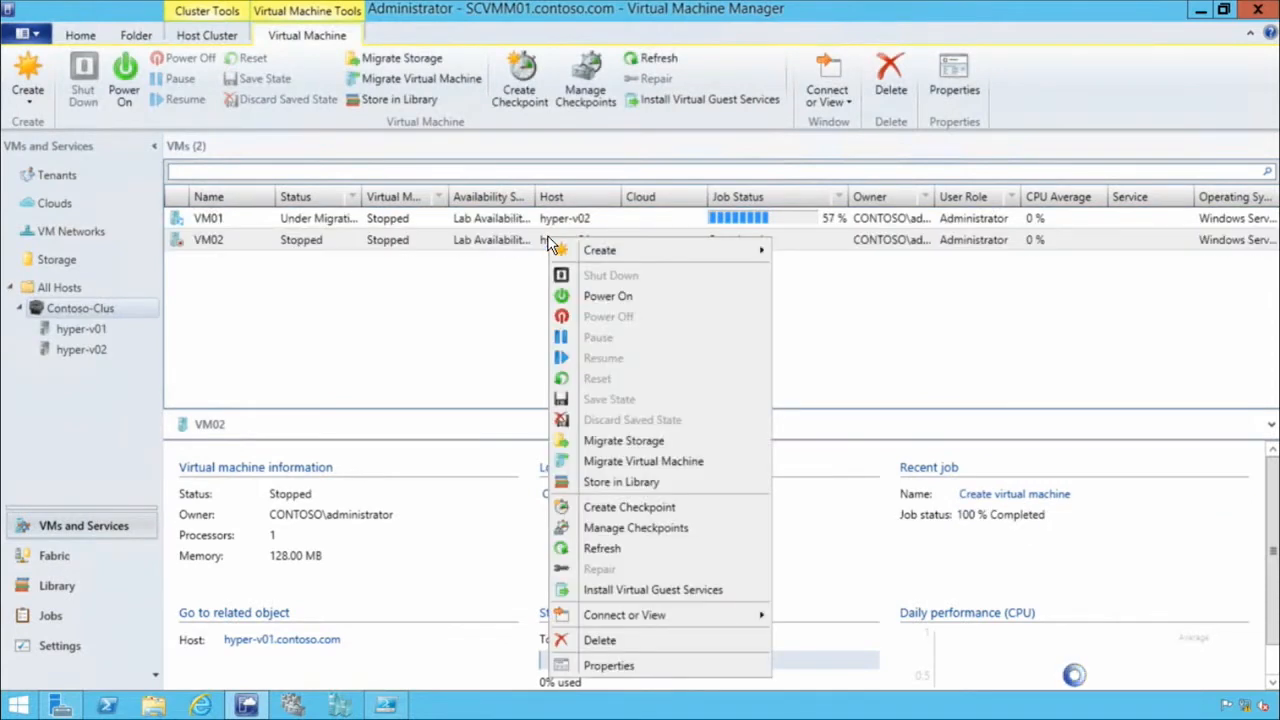
{"action": "left_click", "coordinate": [721, 462]}
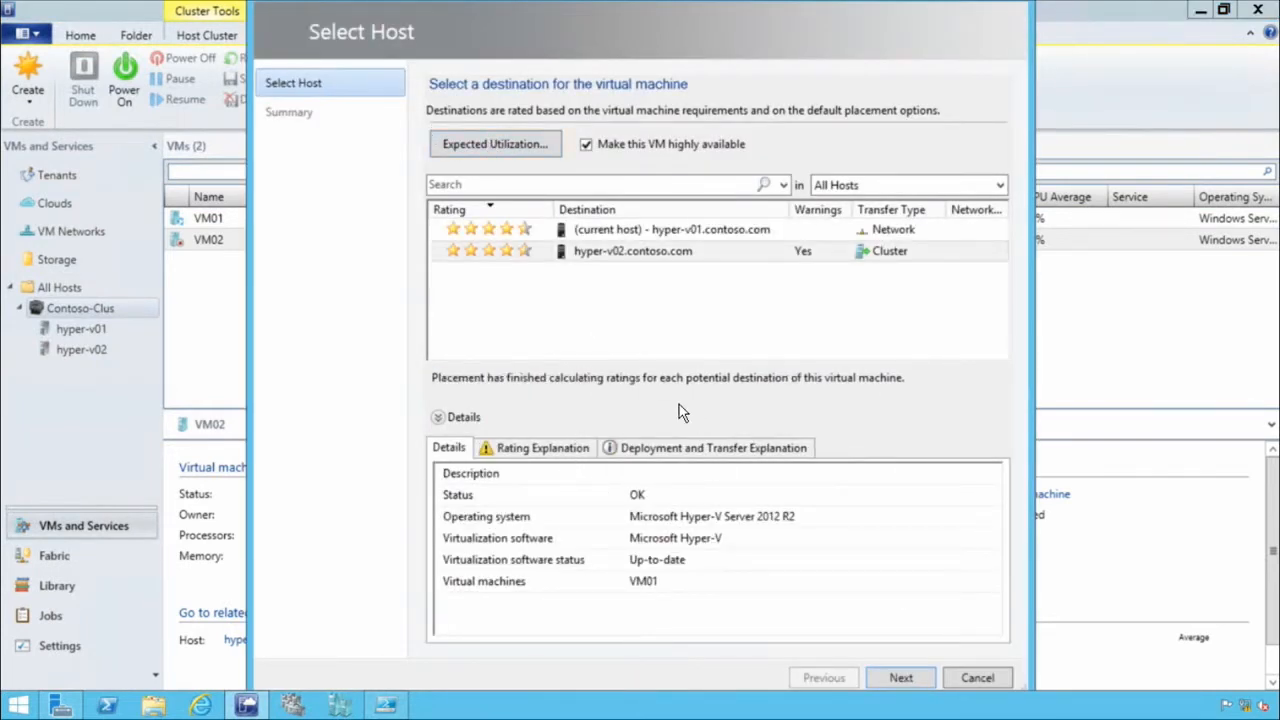
{"action": "left_click", "coordinate": [890, 253]}
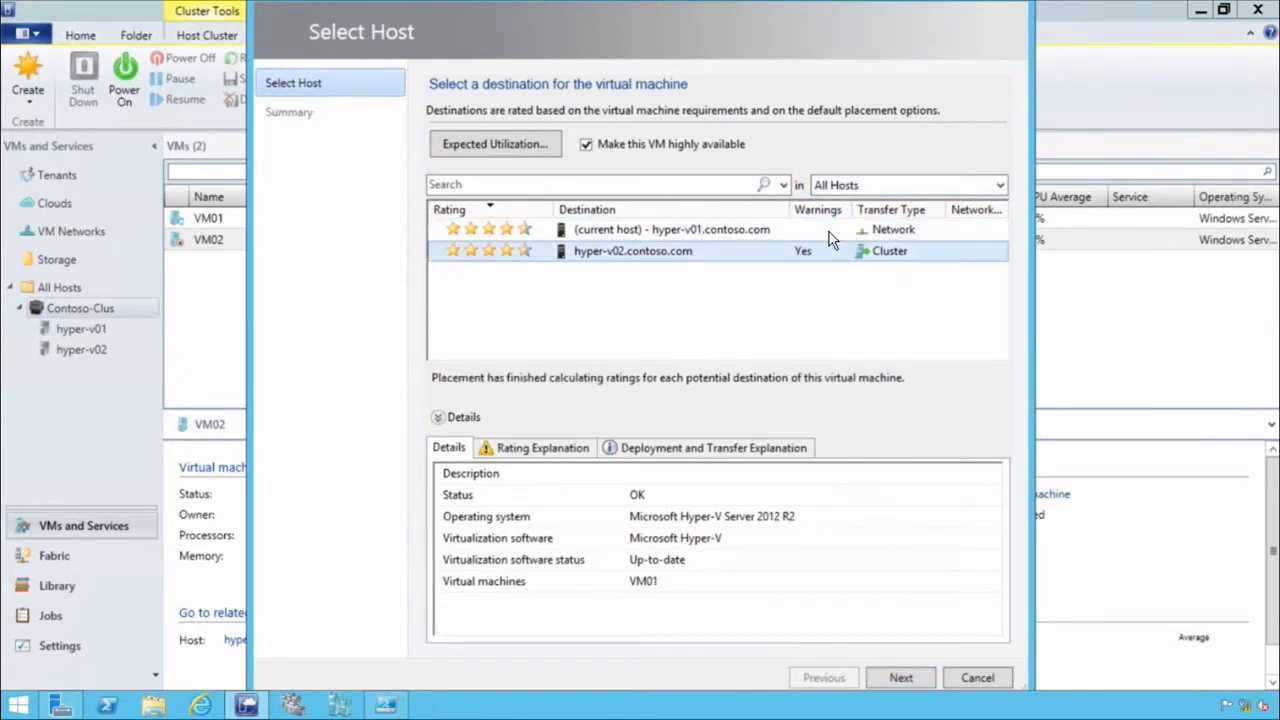
{"action": "left_click", "coordinate": [830, 232]}
{"action": "left_click", "coordinate": [887, 245]}
{"action": "left_click", "coordinate": [977, 680]}
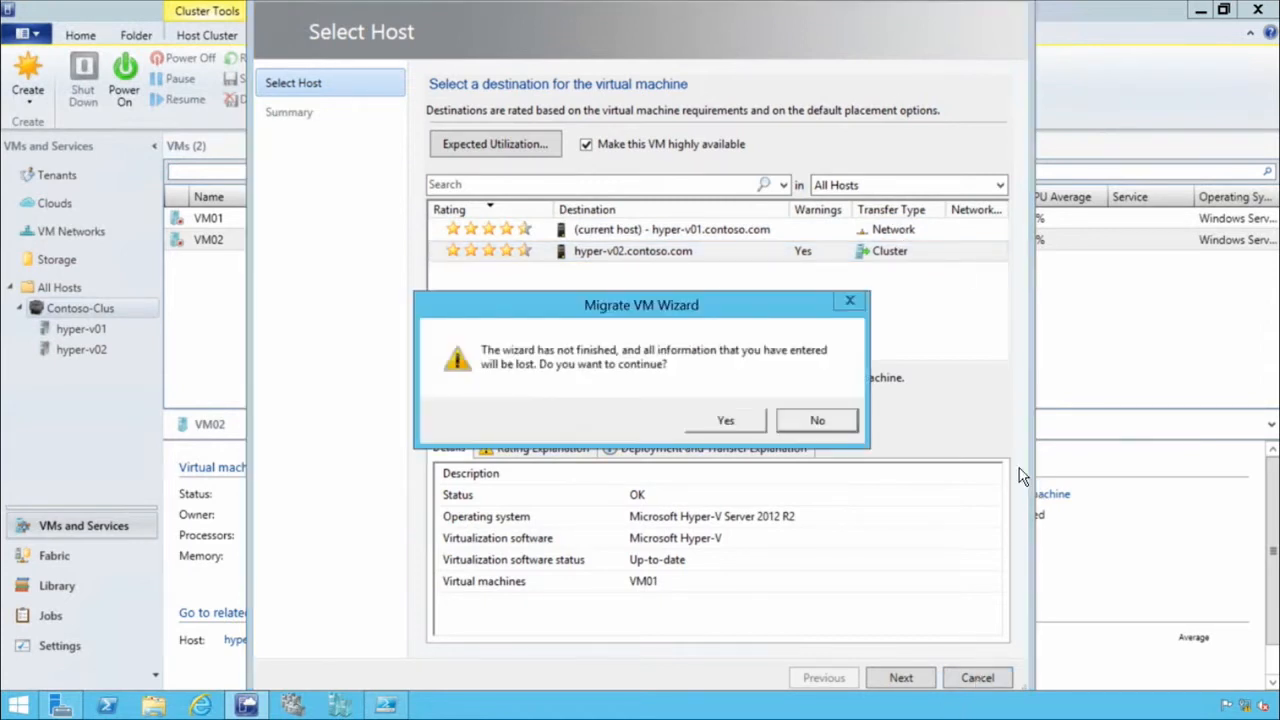
{"action": "left_click", "coordinate": [730, 421]}
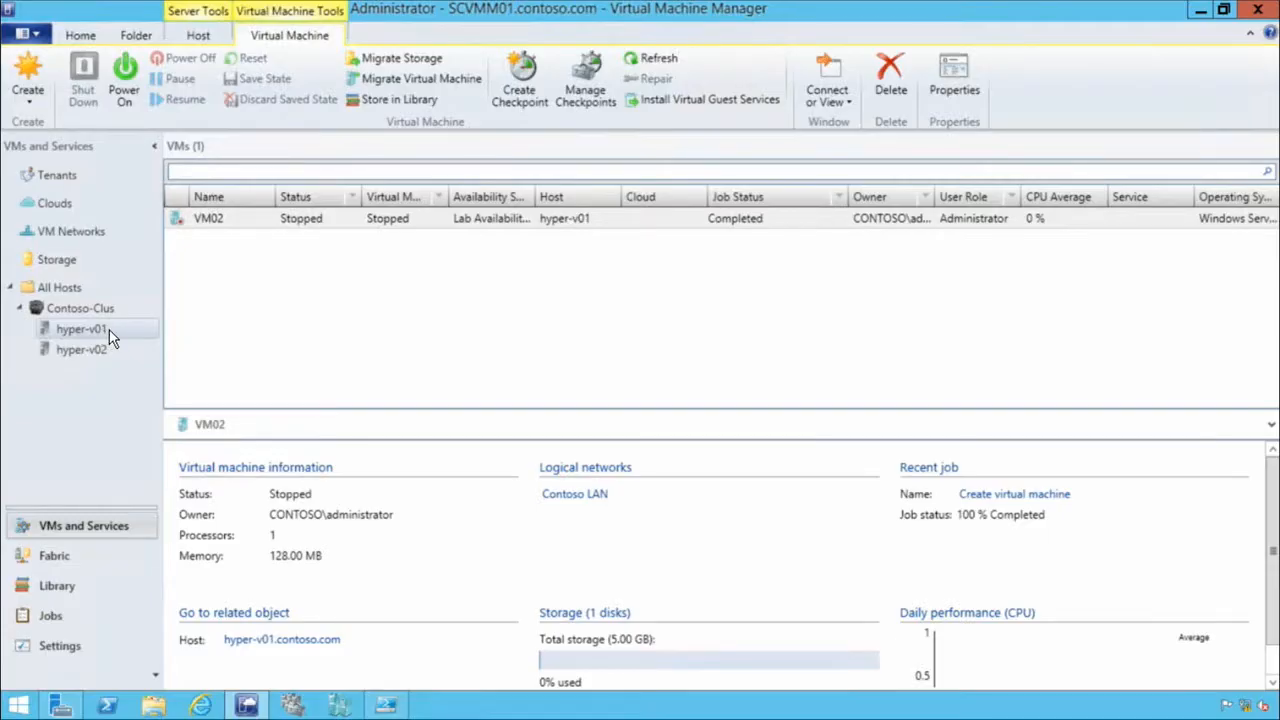
Open the properties of host hyper-v01 and examine its health status and hardware, including the logical network of its first network adapter.
{"action": "right_click", "coordinate": [111, 336]}
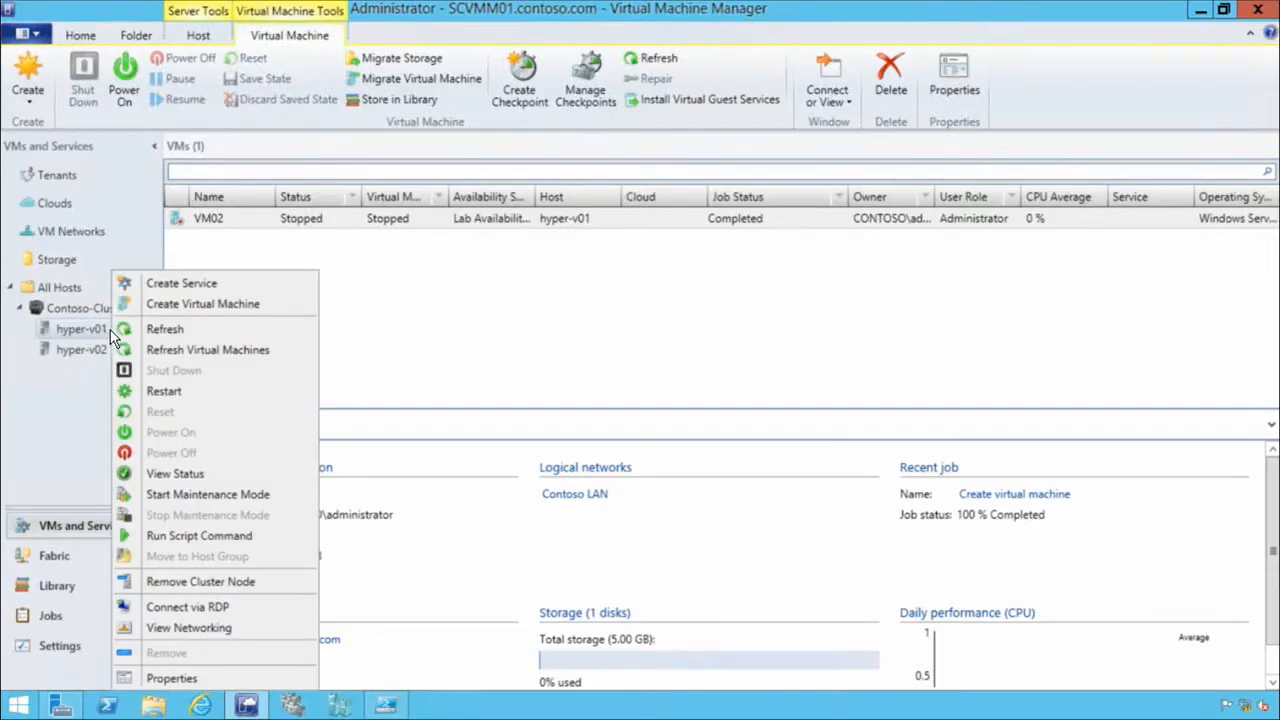
{"action": "left_click", "coordinate": [172, 678]}
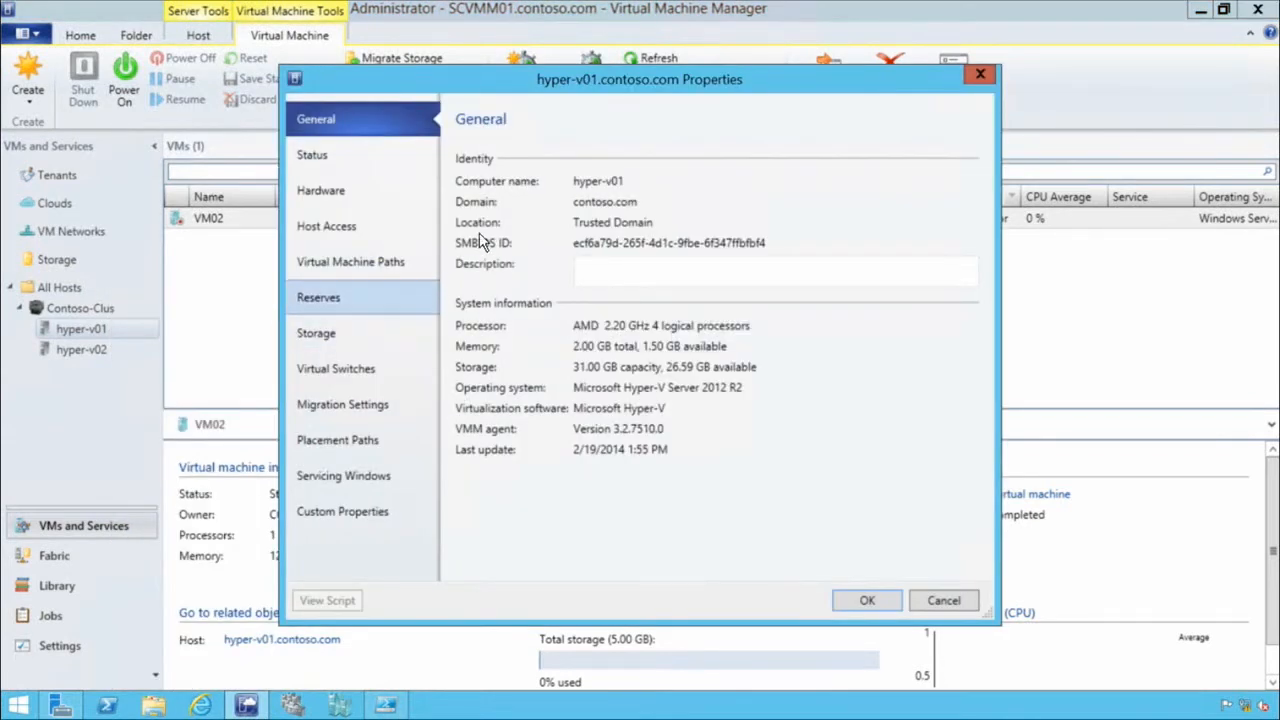
{"action": "left_click", "coordinate": [342, 172]}
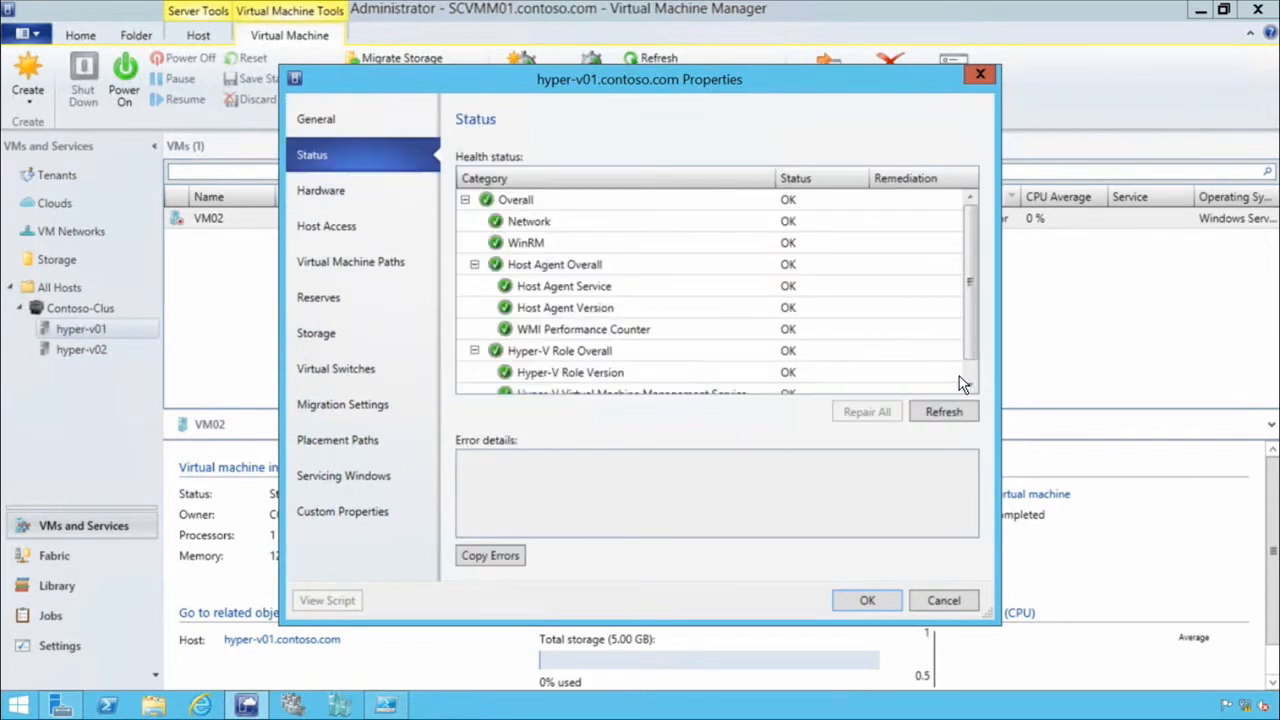
{"action": "left_click", "coordinate": [369, 194]}
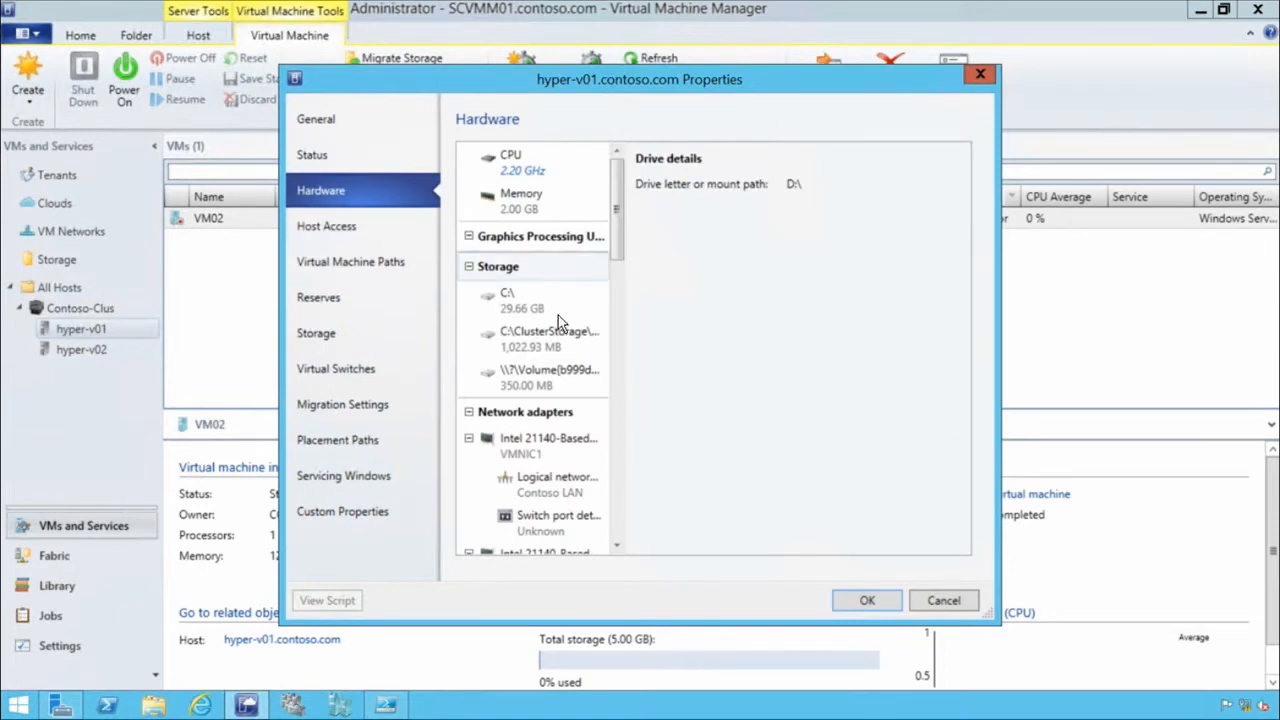
{"action": "left_click", "coordinate": [528, 493]}
Review hyper-v01's host access, host reserve and migration settings.
{"action": "left_click", "coordinate": [364, 226]}
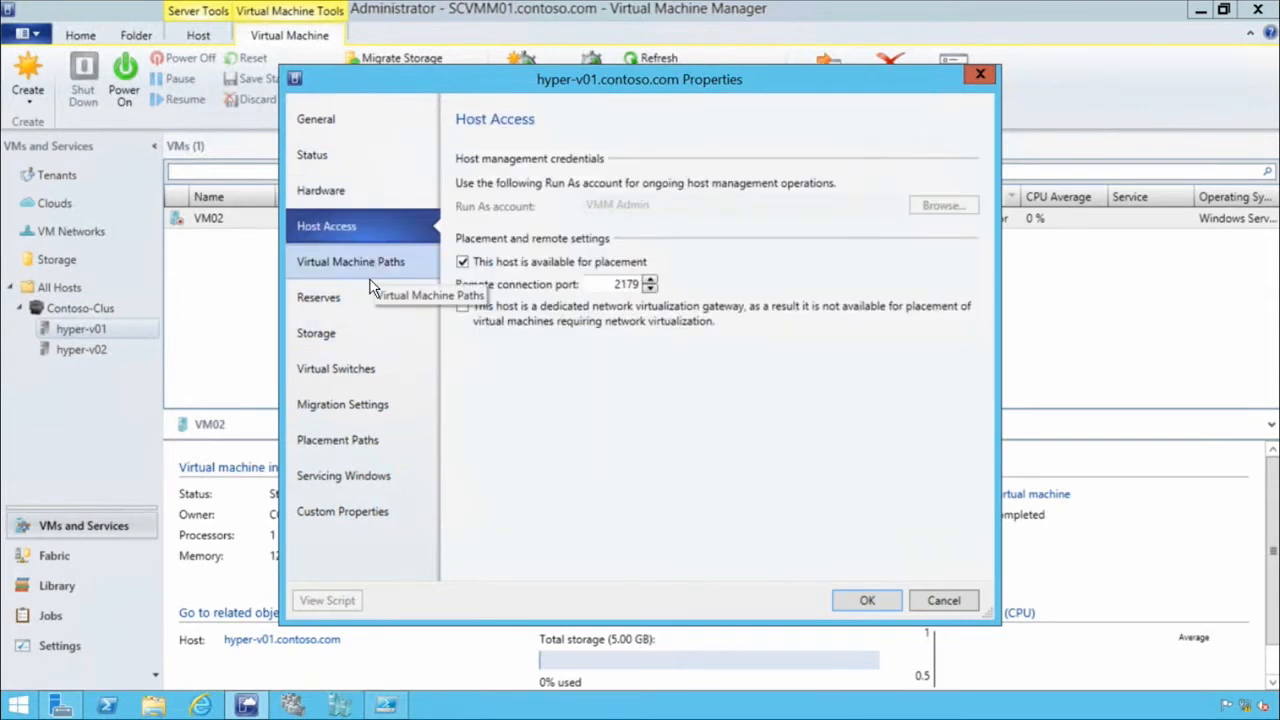
{"action": "left_click", "coordinate": [343, 300]}
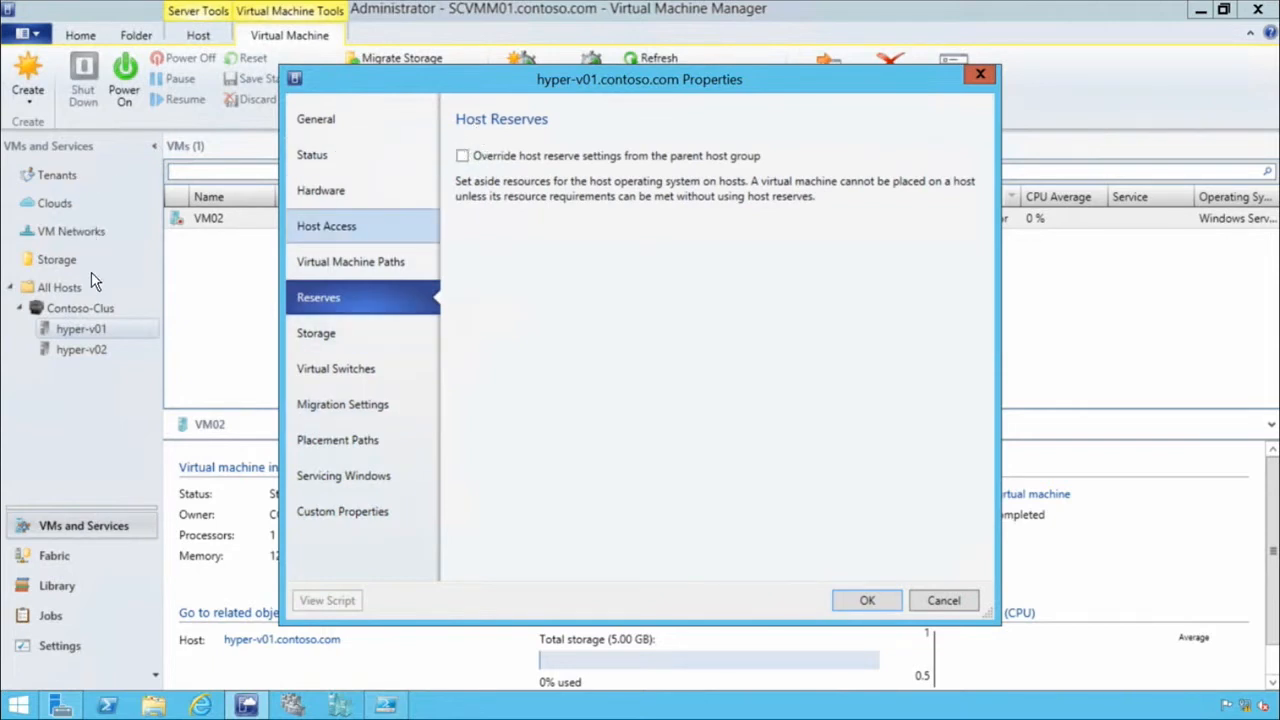
{"action": "left_click", "coordinate": [345, 408]}
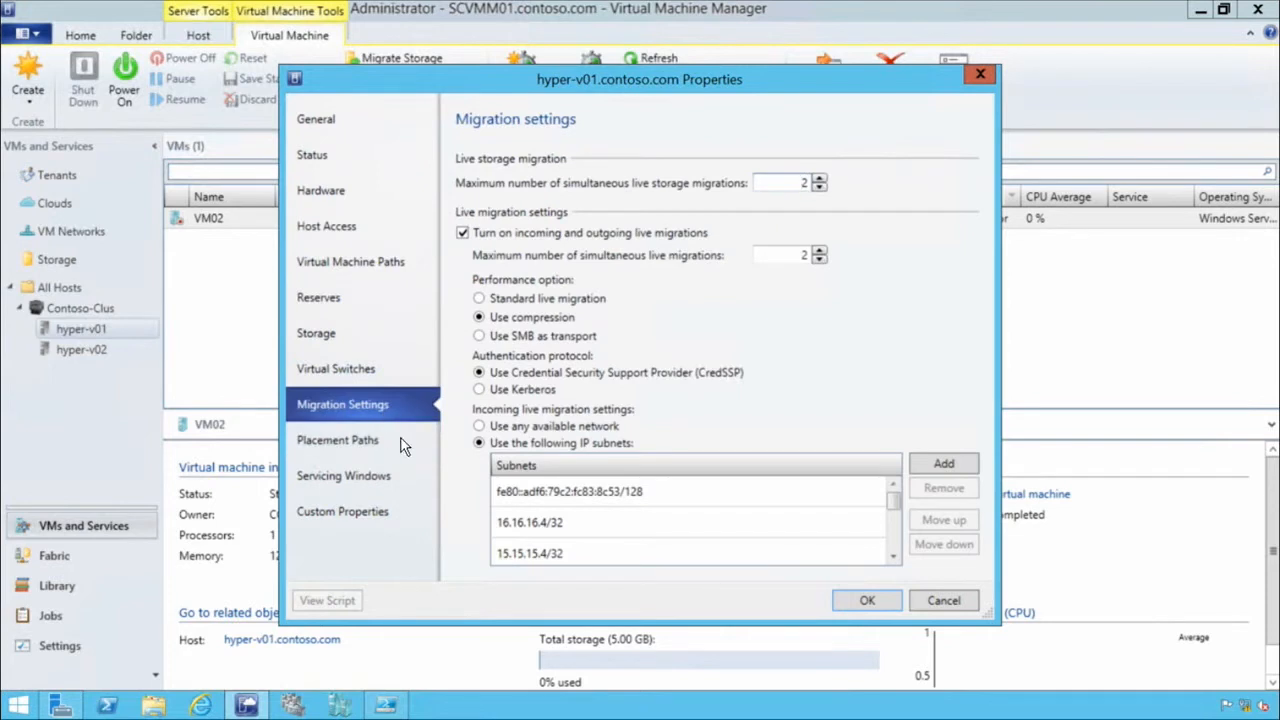
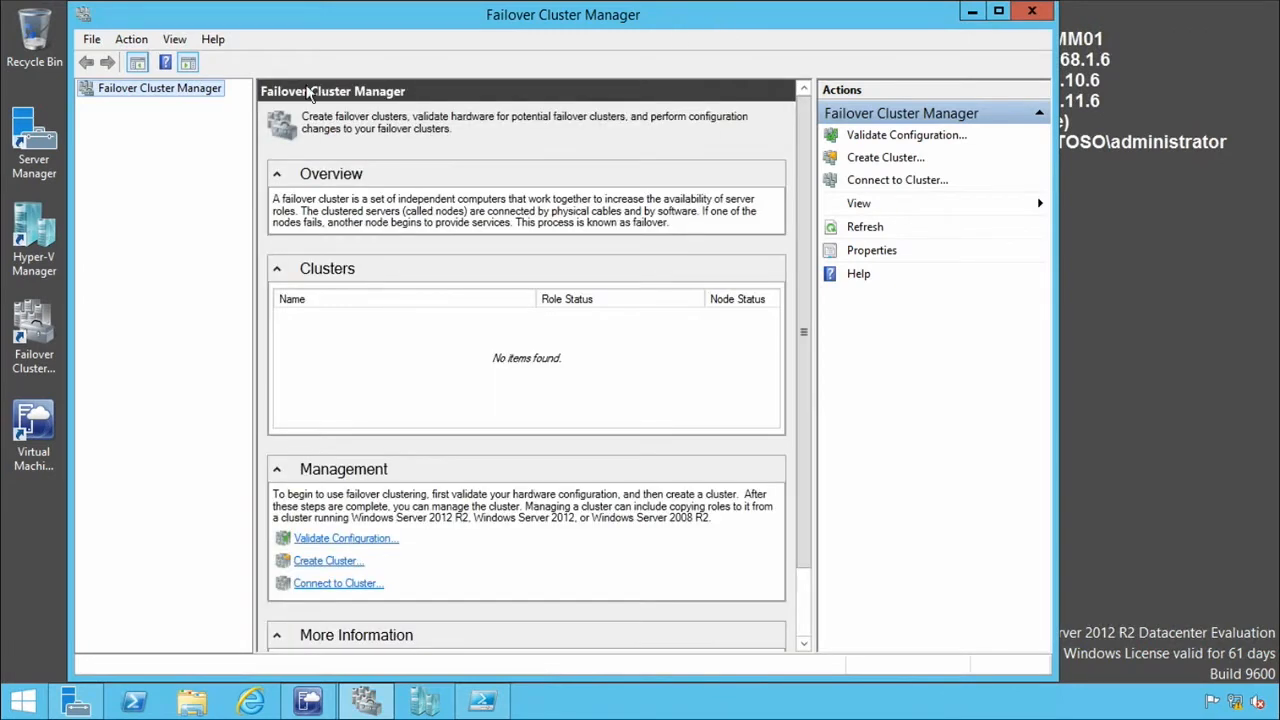
Connect to the Contoso-Clus cluster and maximize the Failover Cluster Manager window.
{"action": "right_click", "coordinate": [154, 90]}
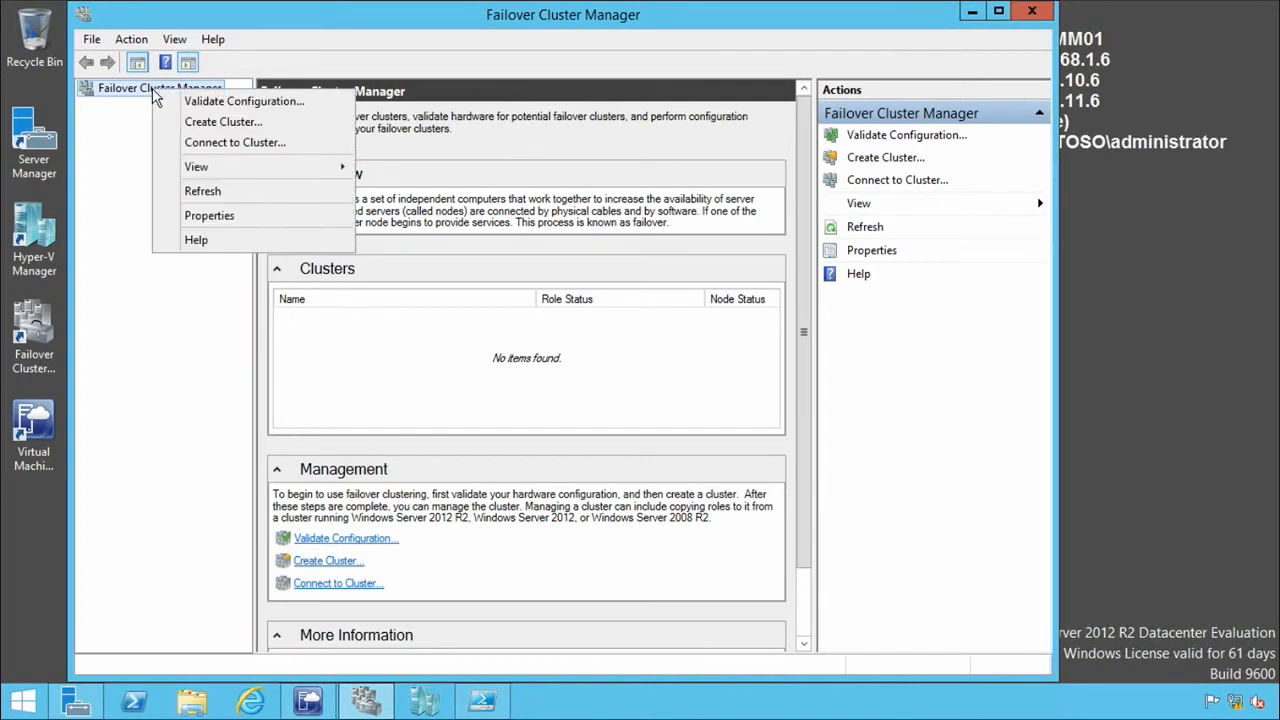
{"action": "left_click", "coordinate": [236, 142]}
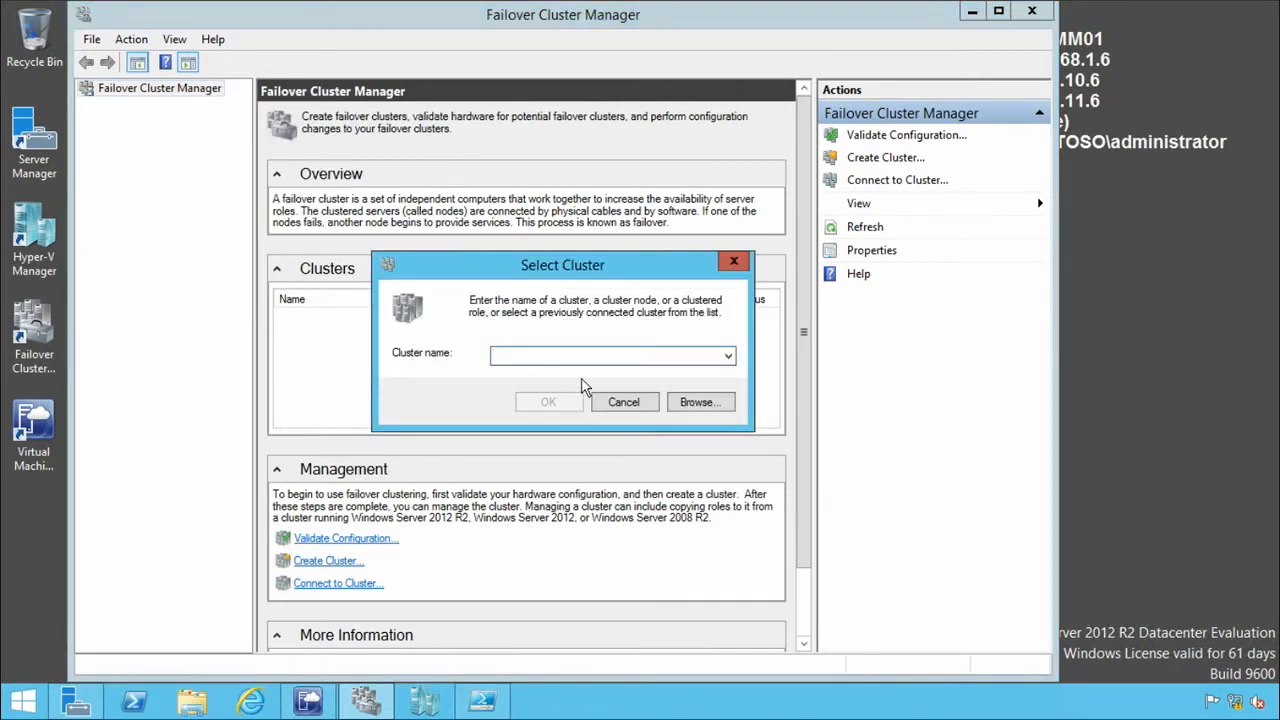
{"action": "left_click", "coordinate": [728, 355]}
{"action": "left_click", "coordinate": [681, 357]}
{"action": "type", "text": "Contosdo"}
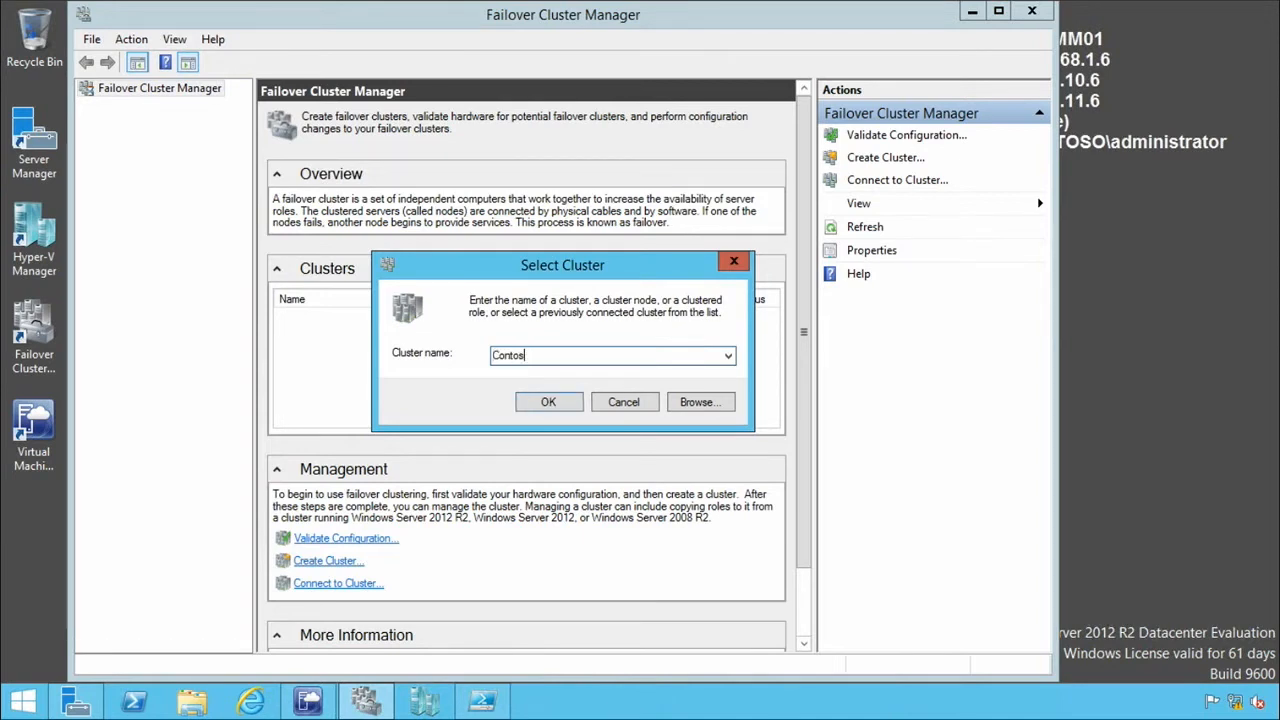
{"action": "type", "text": "Clus"}
{"action": "left_click", "coordinate": [566, 402]}
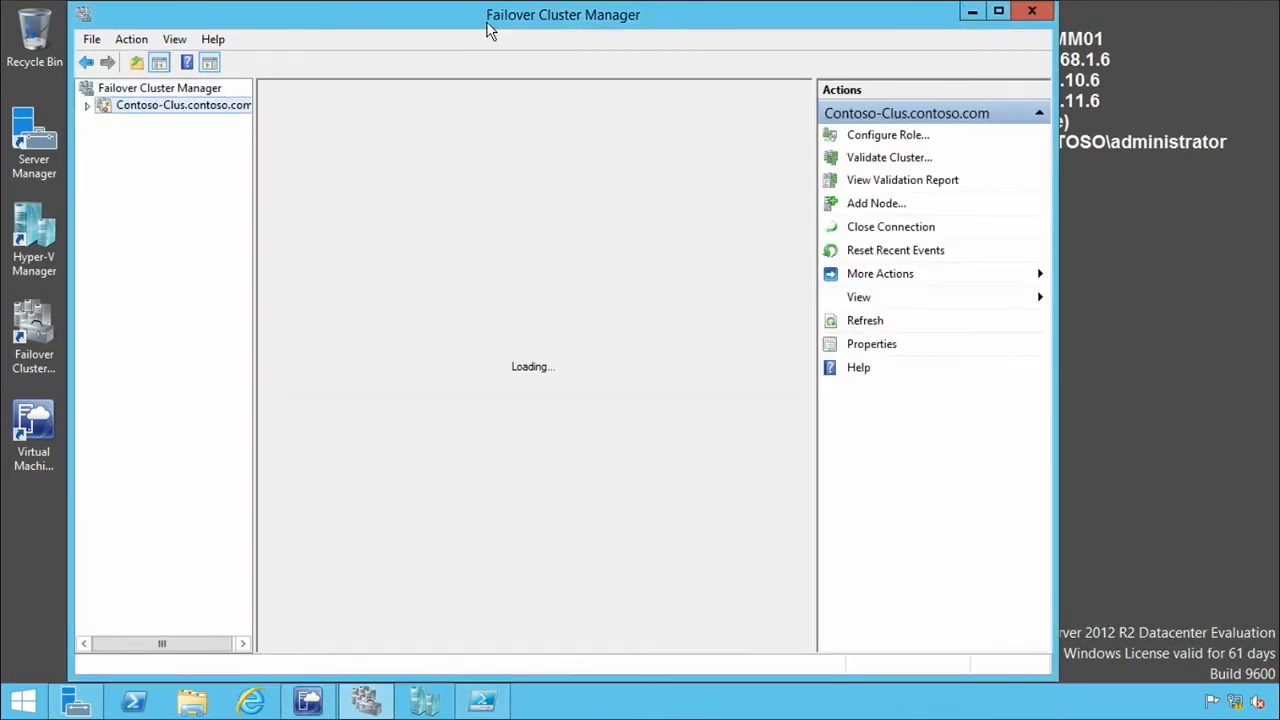
{"action": "double_click", "coordinate": [490, 30]}
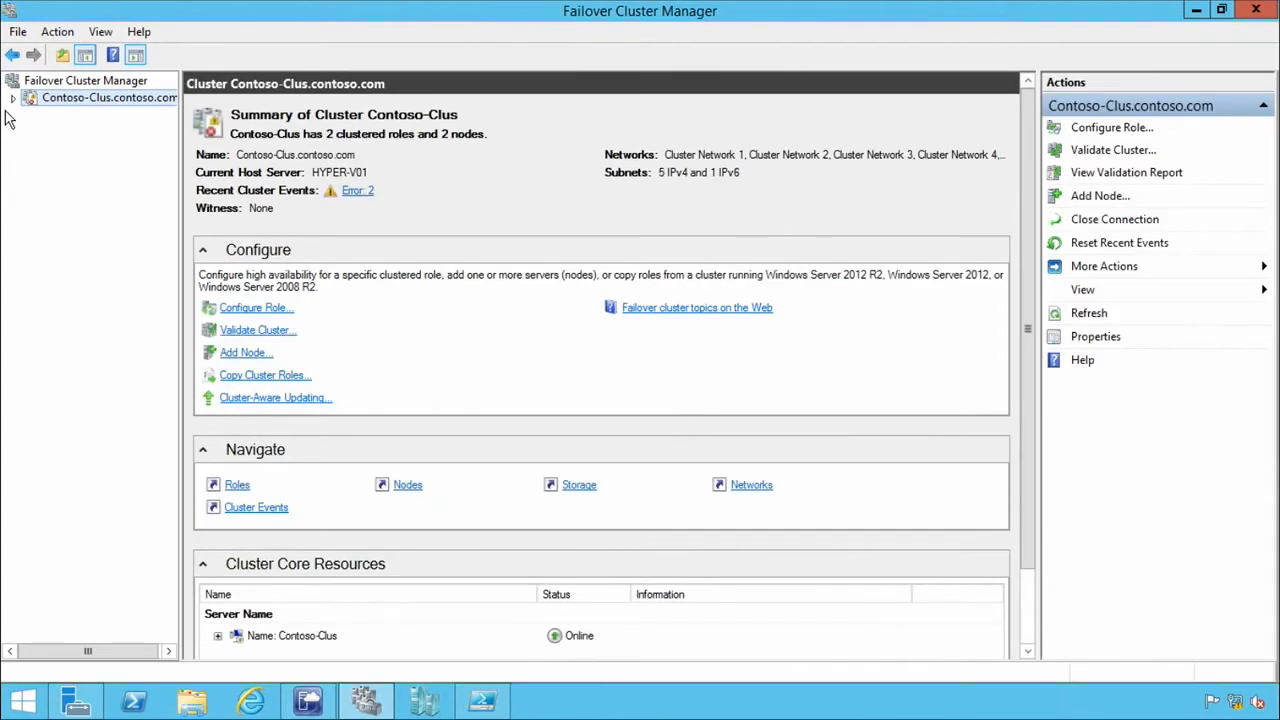
Expand the Contoso-Clus cluster and review its roles, nodes, storage categories and networks.
{"action": "left_click", "coordinate": [12, 99]}
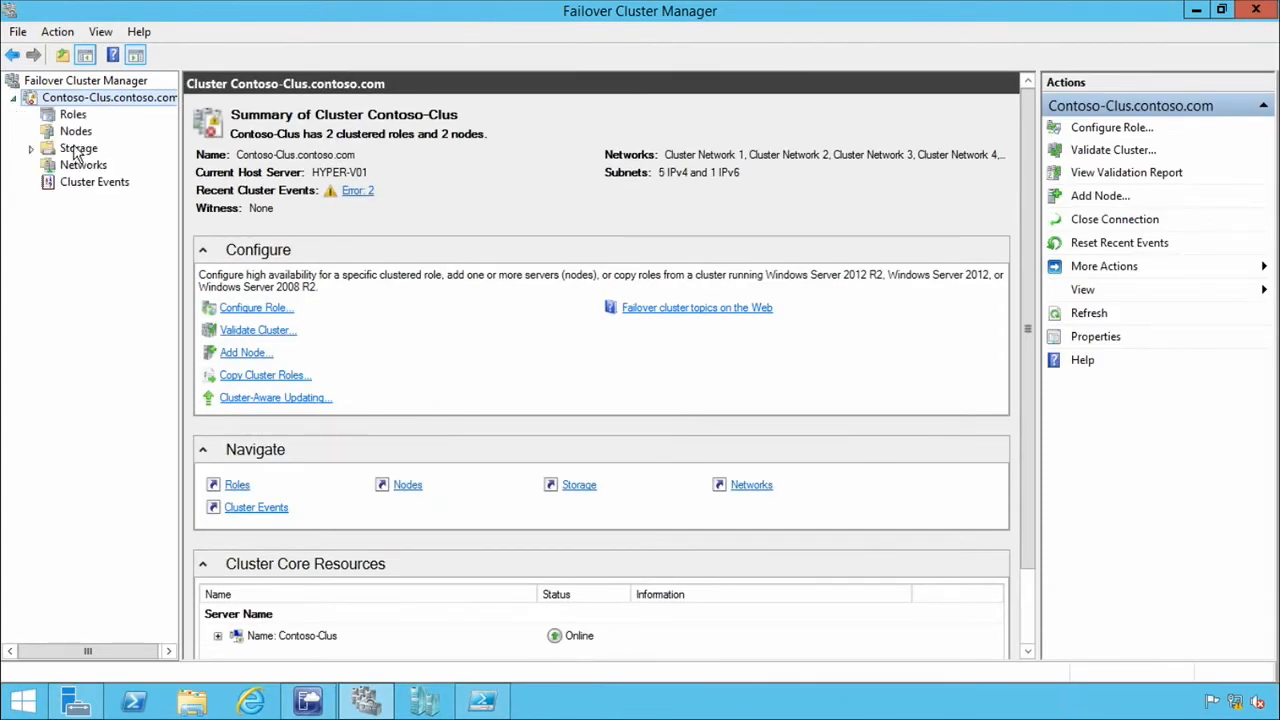
{"action": "left_click", "coordinate": [73, 116]}
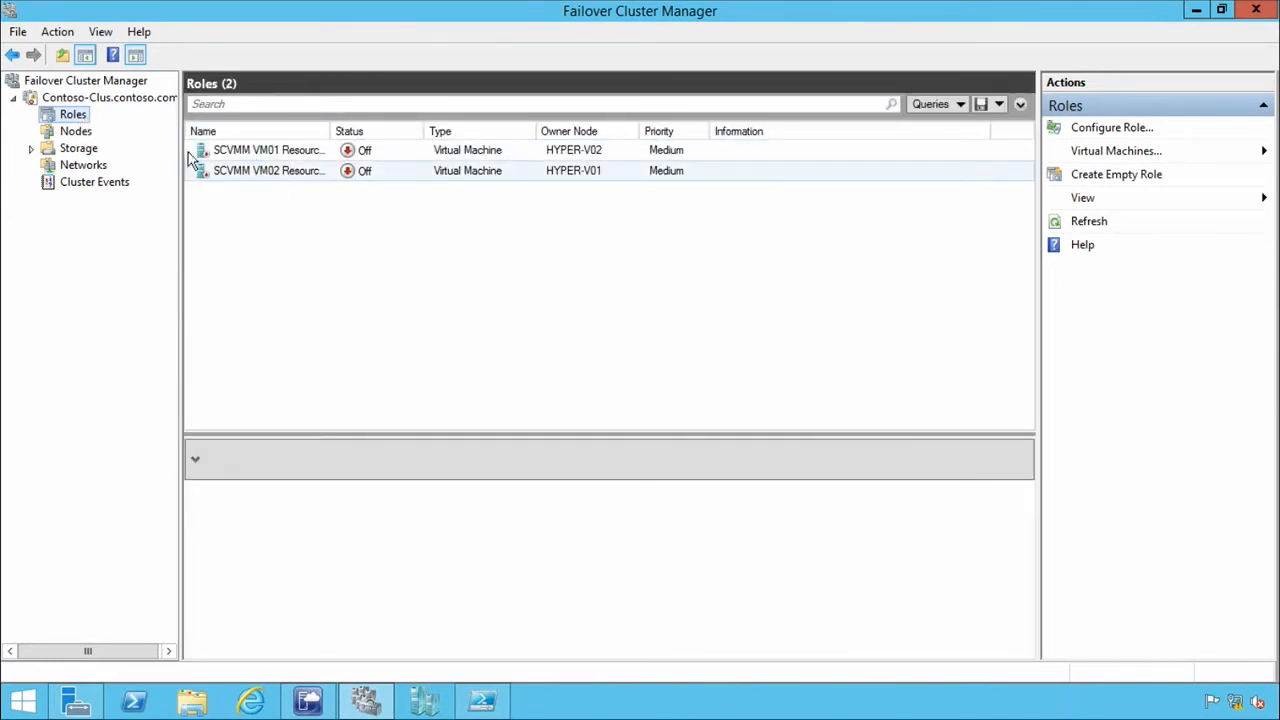
{"action": "left_click", "coordinate": [75, 132]}
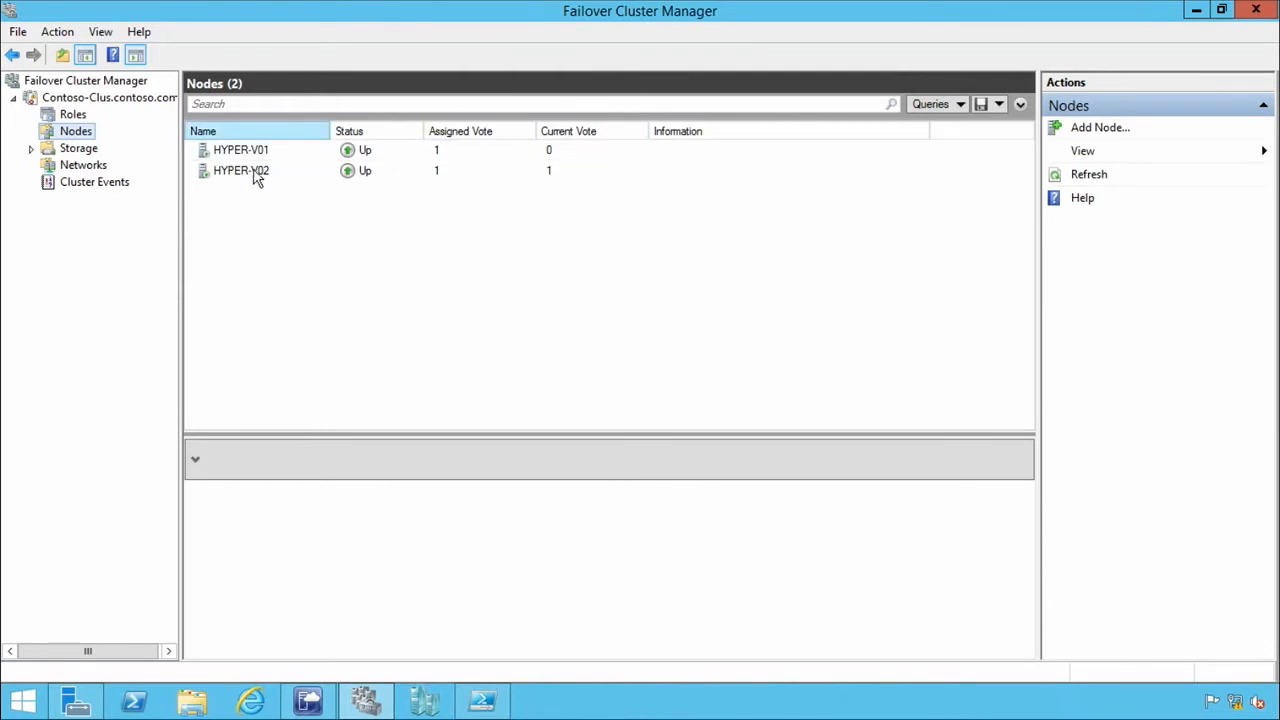
{"action": "left_click", "coordinate": [30, 149]}
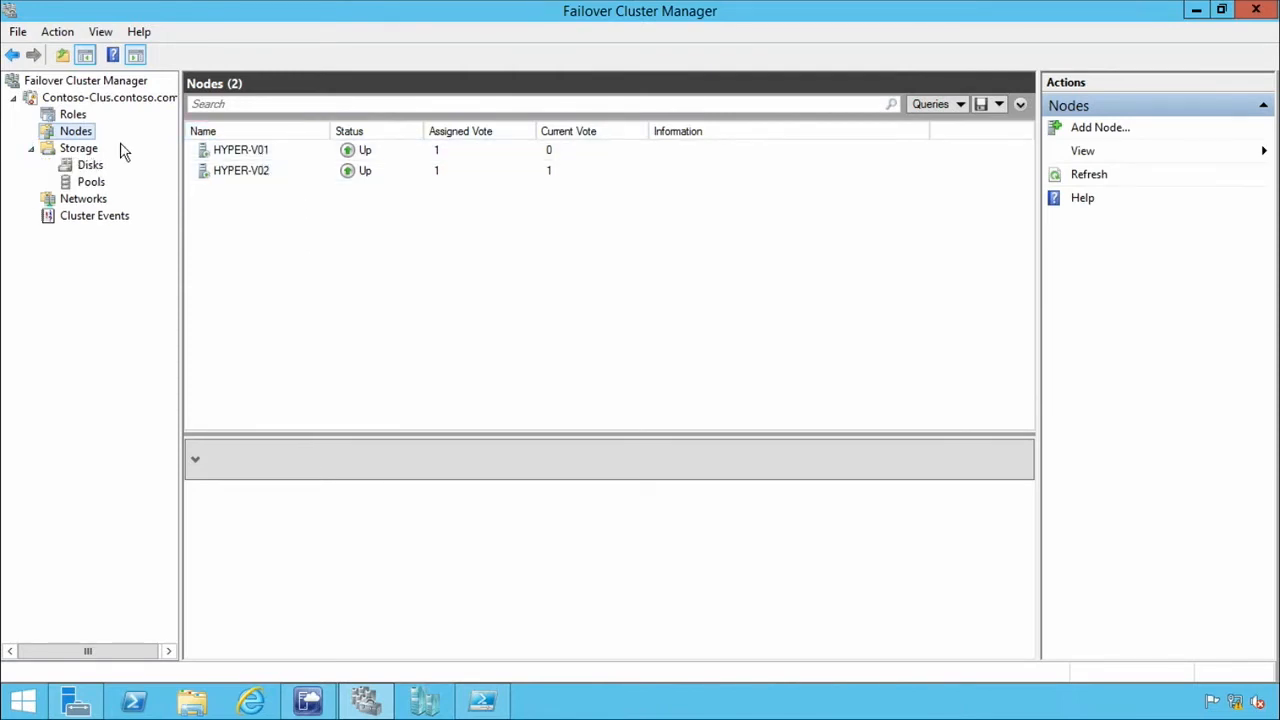
{"action": "left_click", "coordinate": [92, 203]}
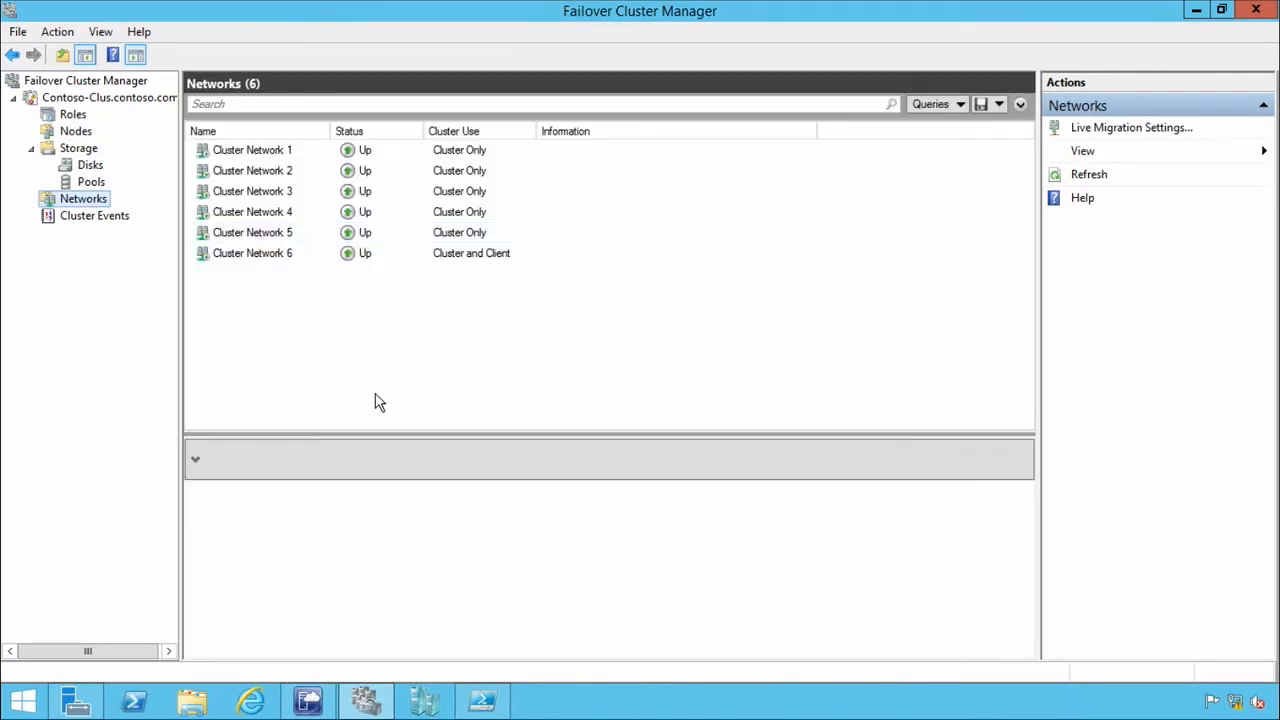
{"action": "left_click", "coordinate": [73, 118]}
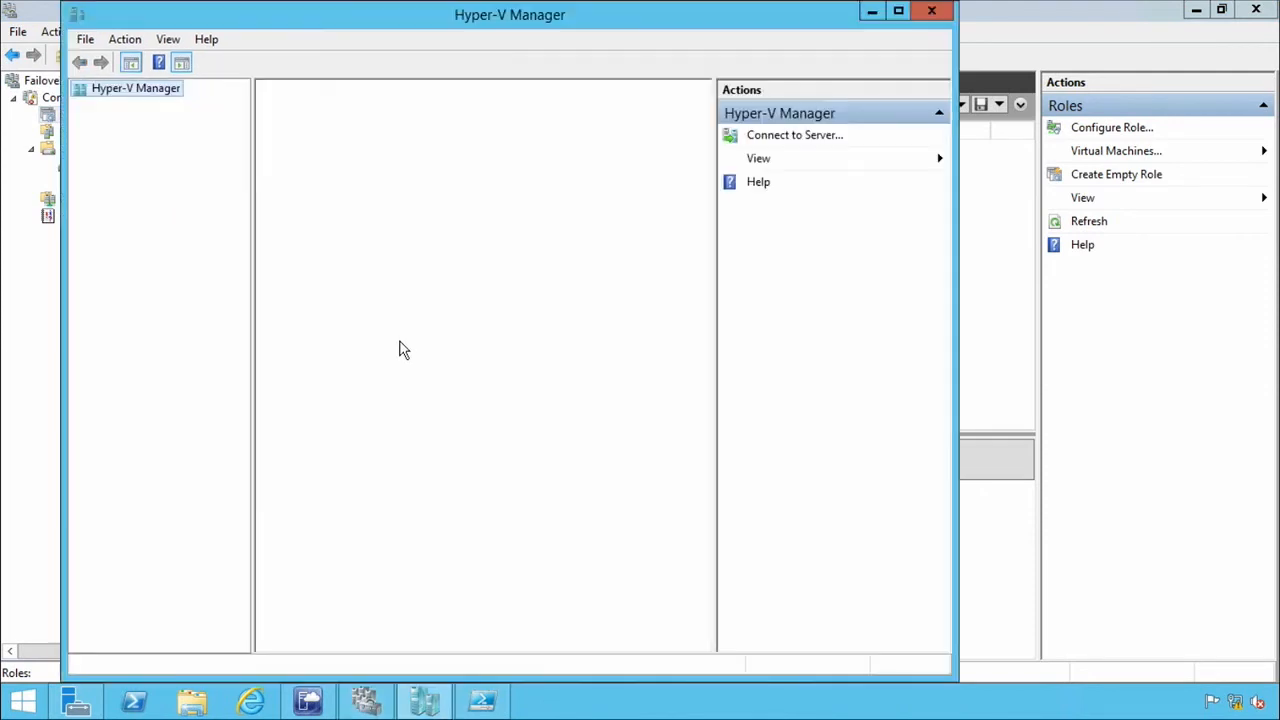
In Hyper-V Manager, open SCVMM01's Hyper-V settings and enable it as a Replica server using Kerberos (HTTP) authentication.
{"action": "double_click", "coordinate": [510, 28]}
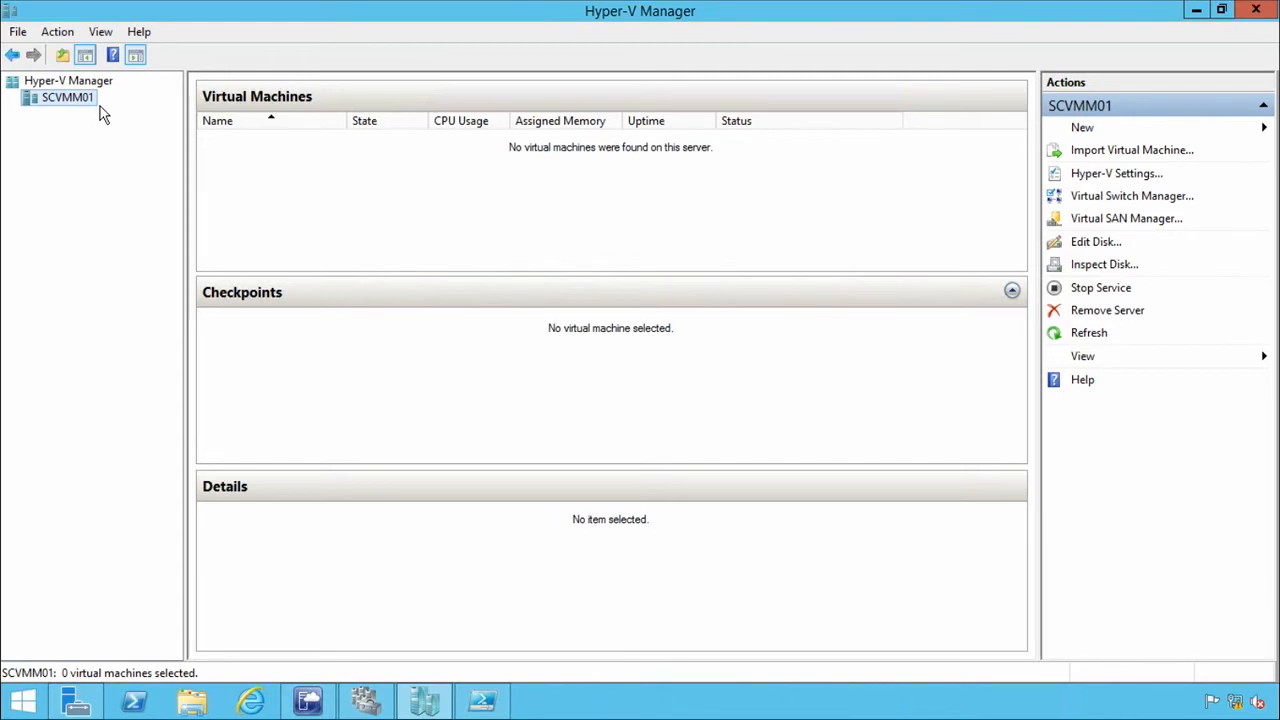
{"action": "left_click", "coordinate": [1112, 175]}
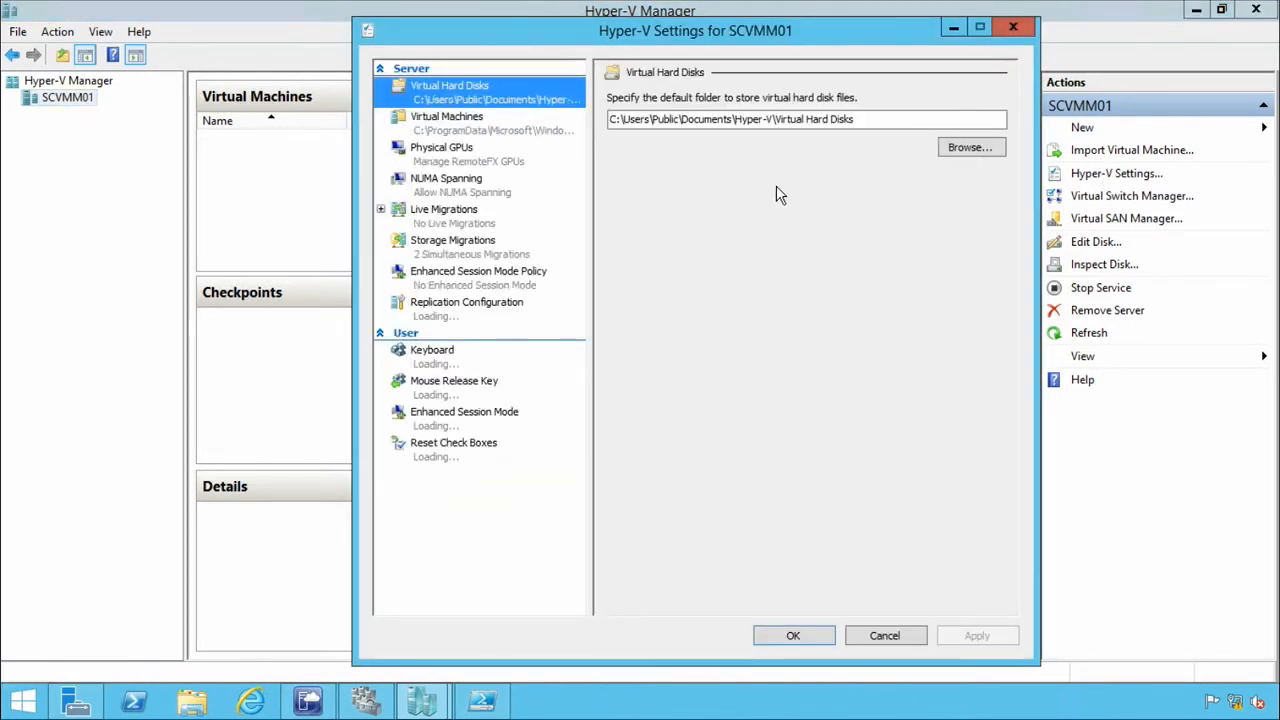
{"action": "left_click", "coordinate": [476, 318]}
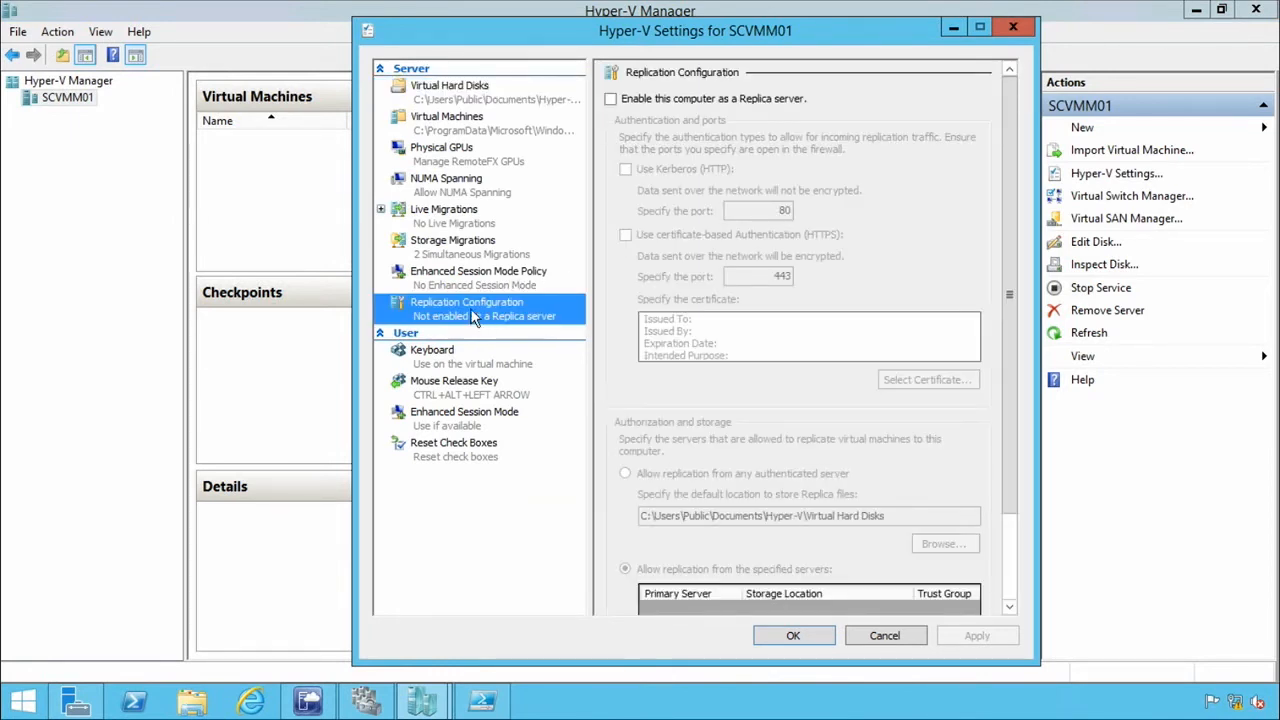
{"action": "left_click", "coordinate": [612, 100]}
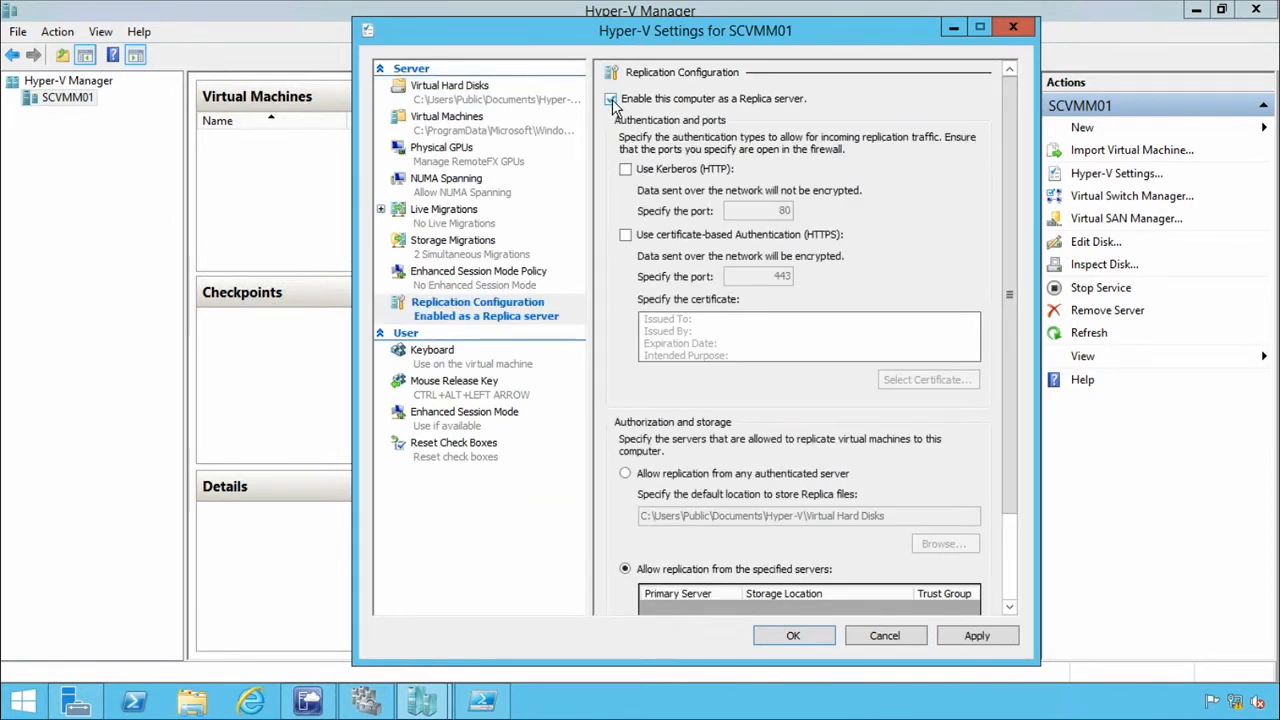
{"action": "left_click", "coordinate": [627, 171]}
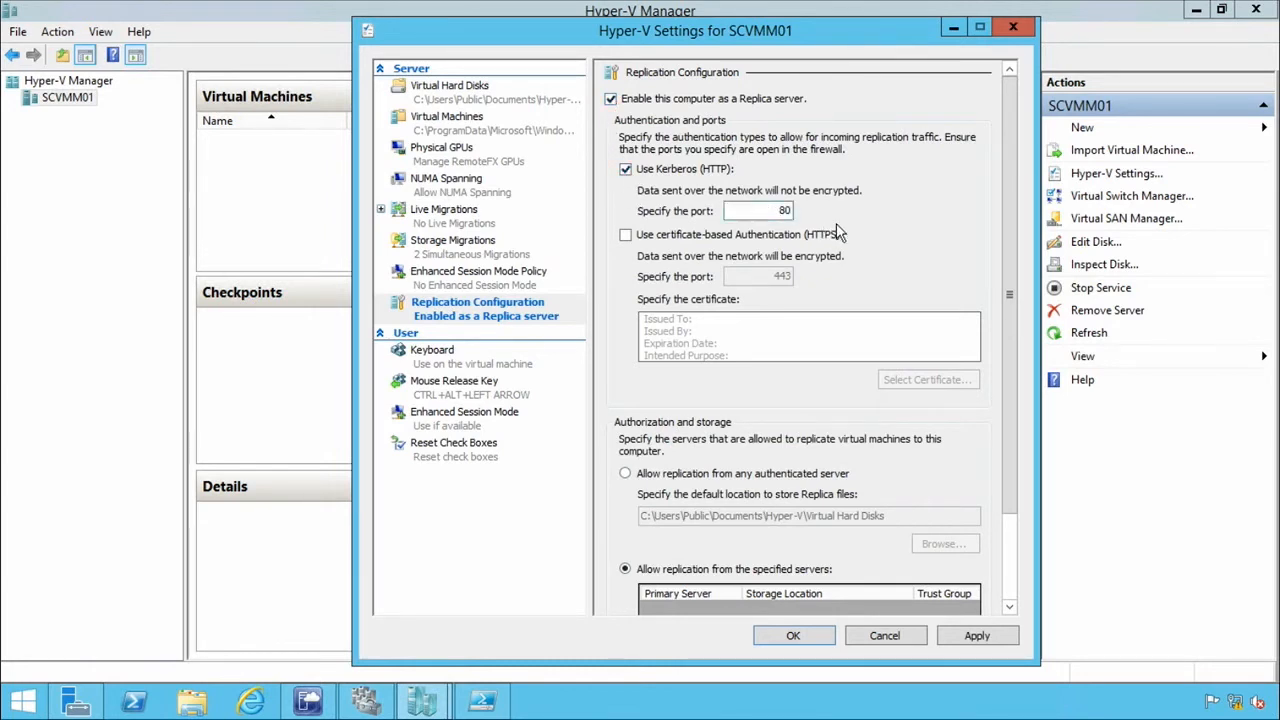
Allow replication from any authenticated server and set the Library (E:) drive as the default location for Replica files.
{"action": "left_click_drag", "start_coordinate": [1012, 330], "coordinate": [1030, 429]}
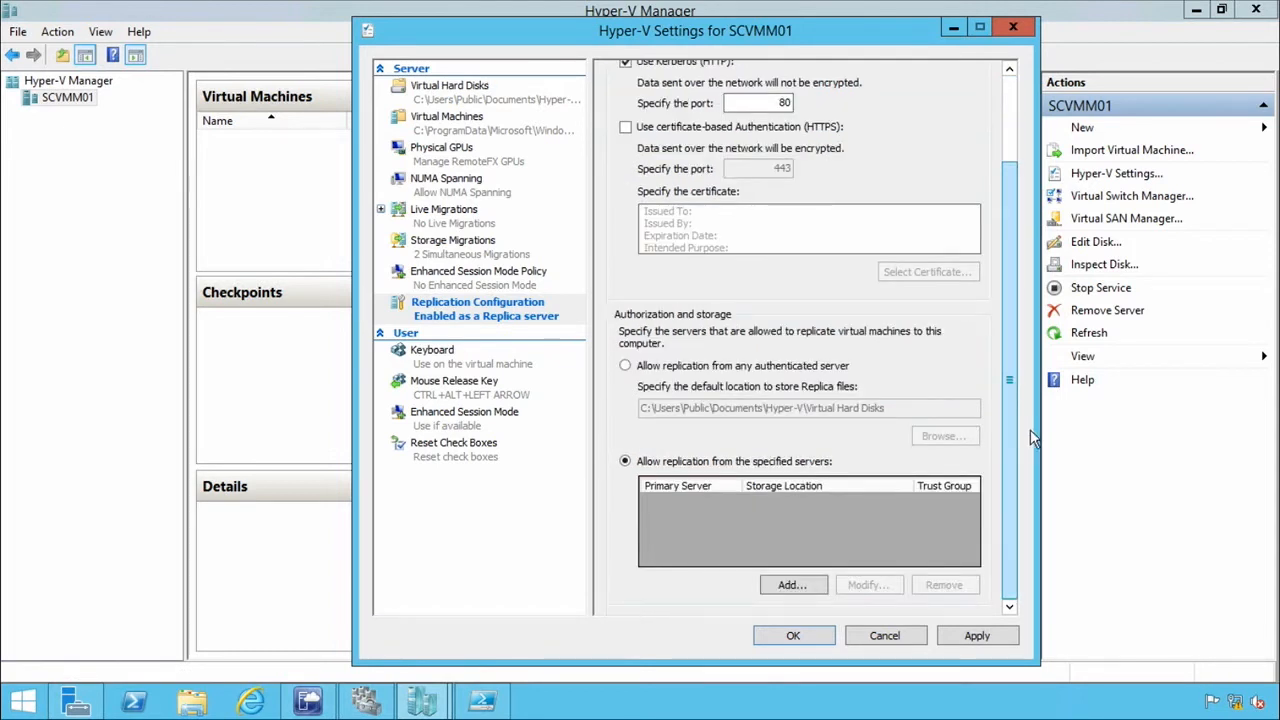
{"action": "left_click", "coordinate": [624, 367]}
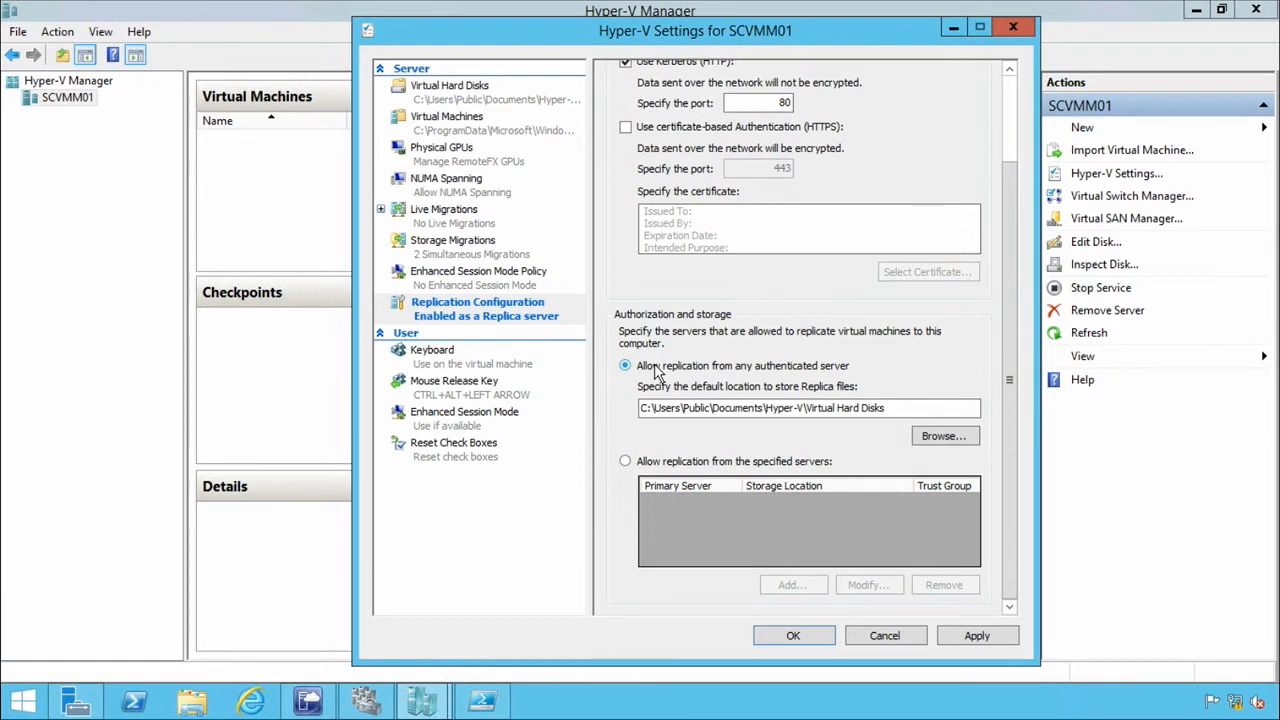
{"action": "left_click", "coordinate": [951, 431]}
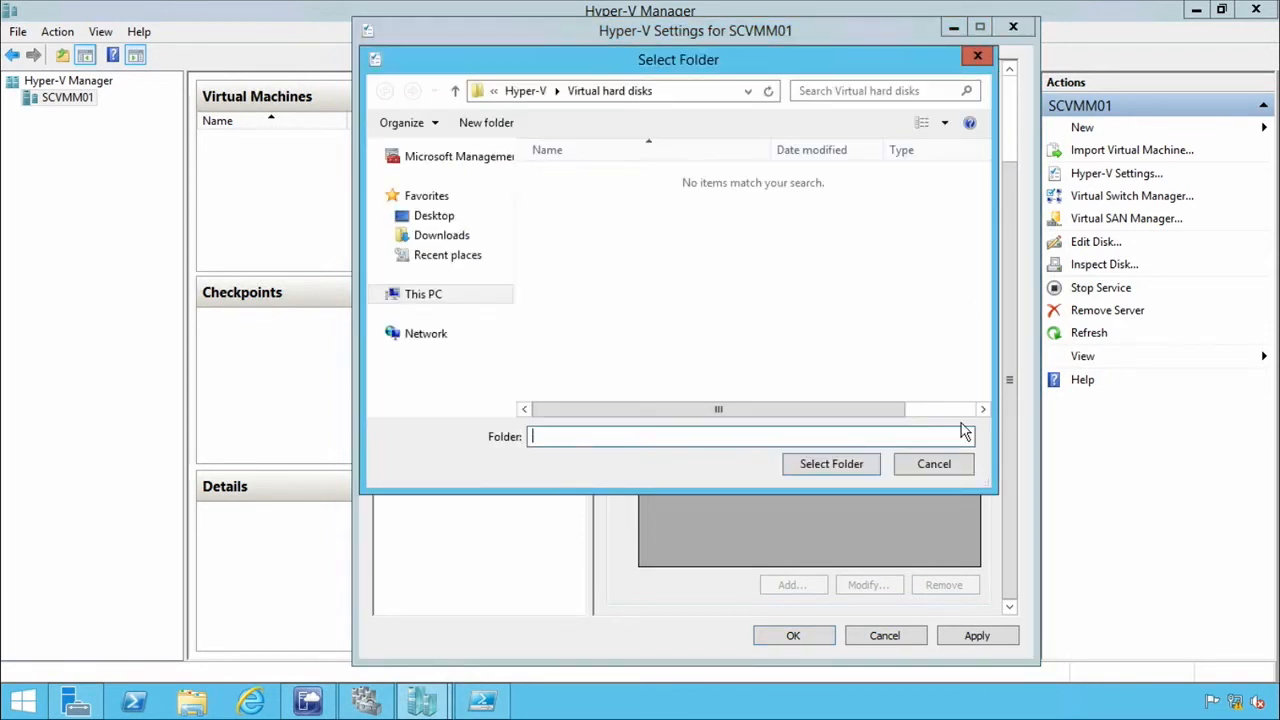
{"action": "left_click", "coordinate": [424, 294]}
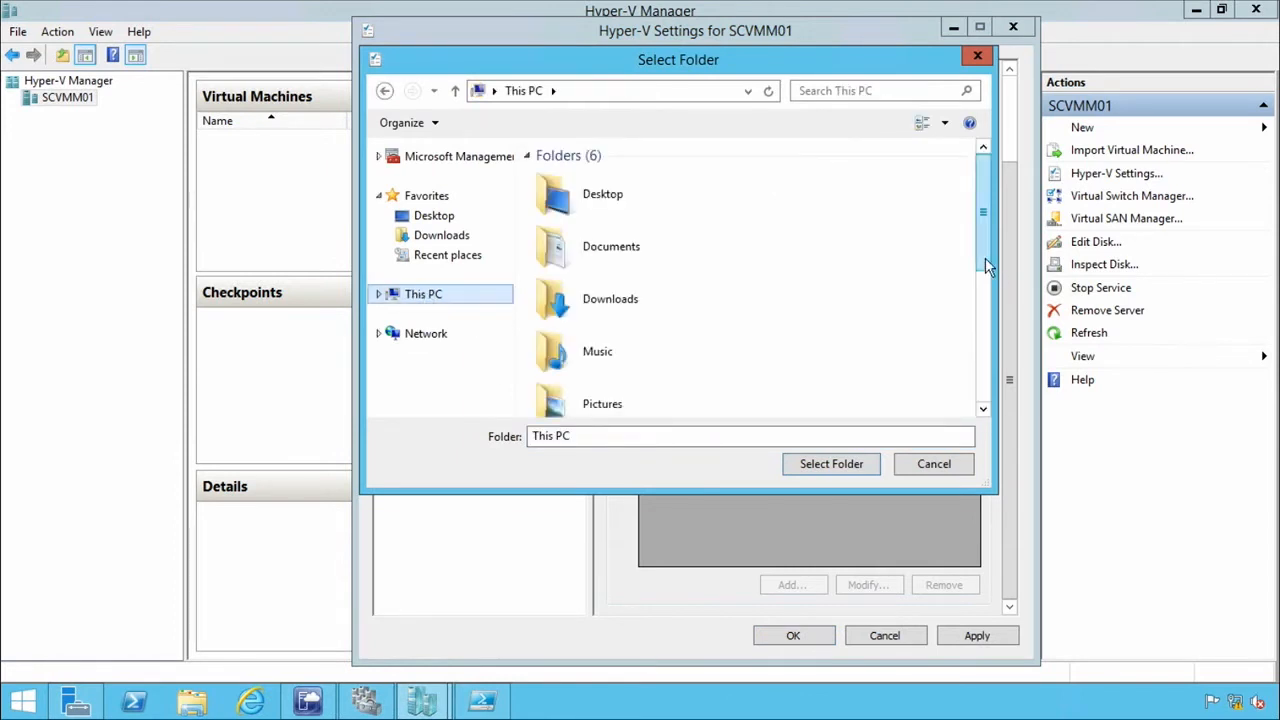
{"action": "left_click_drag", "start_coordinate": [985, 258], "coordinate": [986, 430]}
{"action": "double_click", "coordinate": [619, 388]}
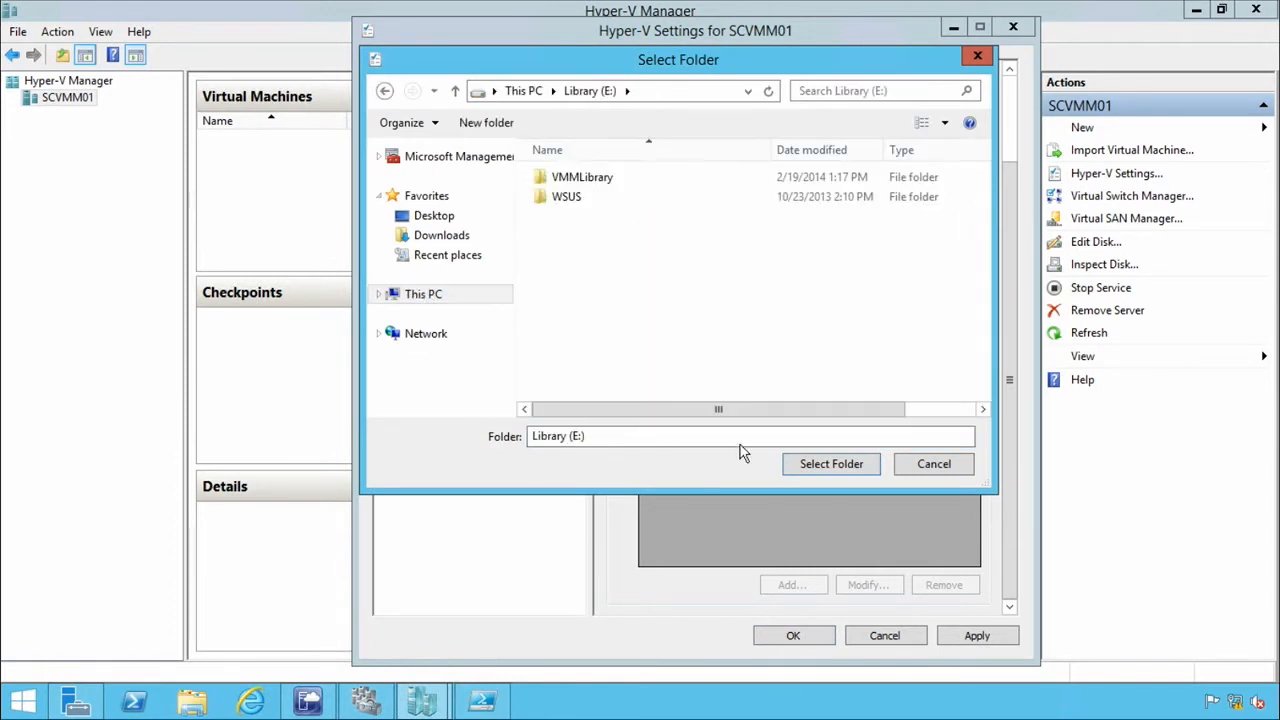
{"action": "left_click", "coordinate": [838, 464]}
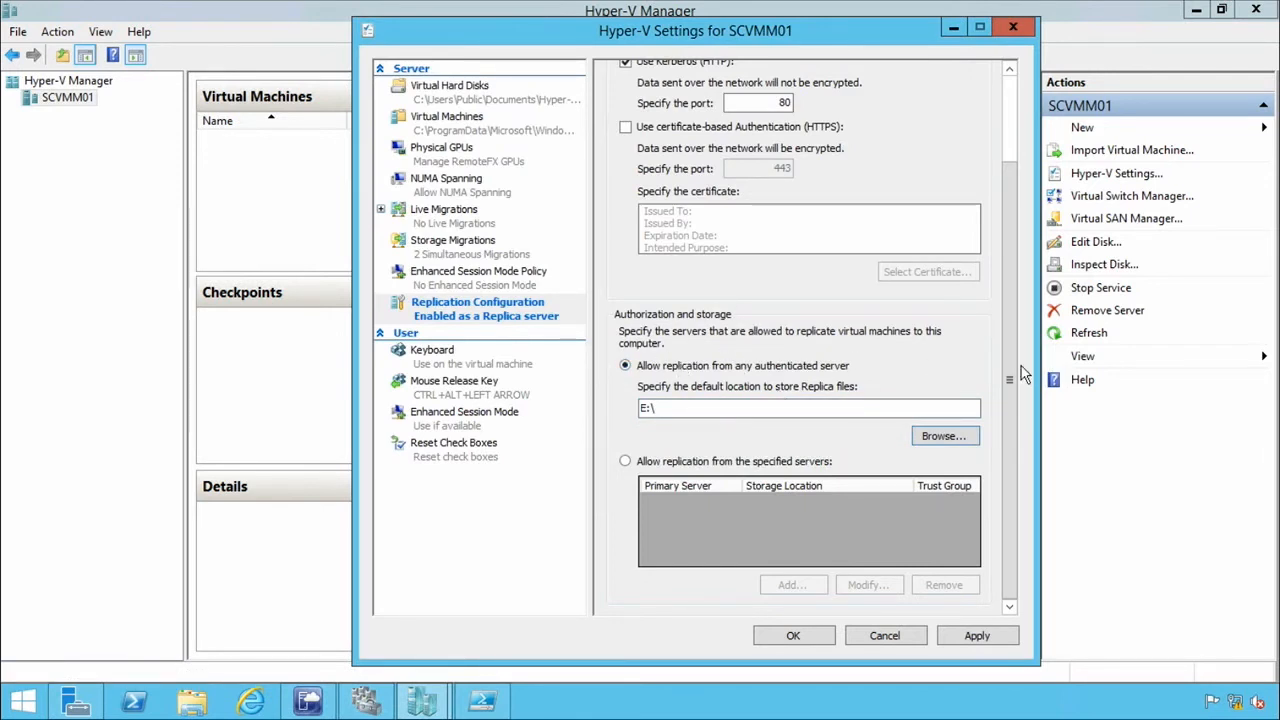
Check the replication configuration, apply it, acknowledge the firewall notice and close SCVMM01's Hyper-V settings.
{"action": "left_click_drag", "start_coordinate": [1009, 375], "coordinate": [1000, 285]}
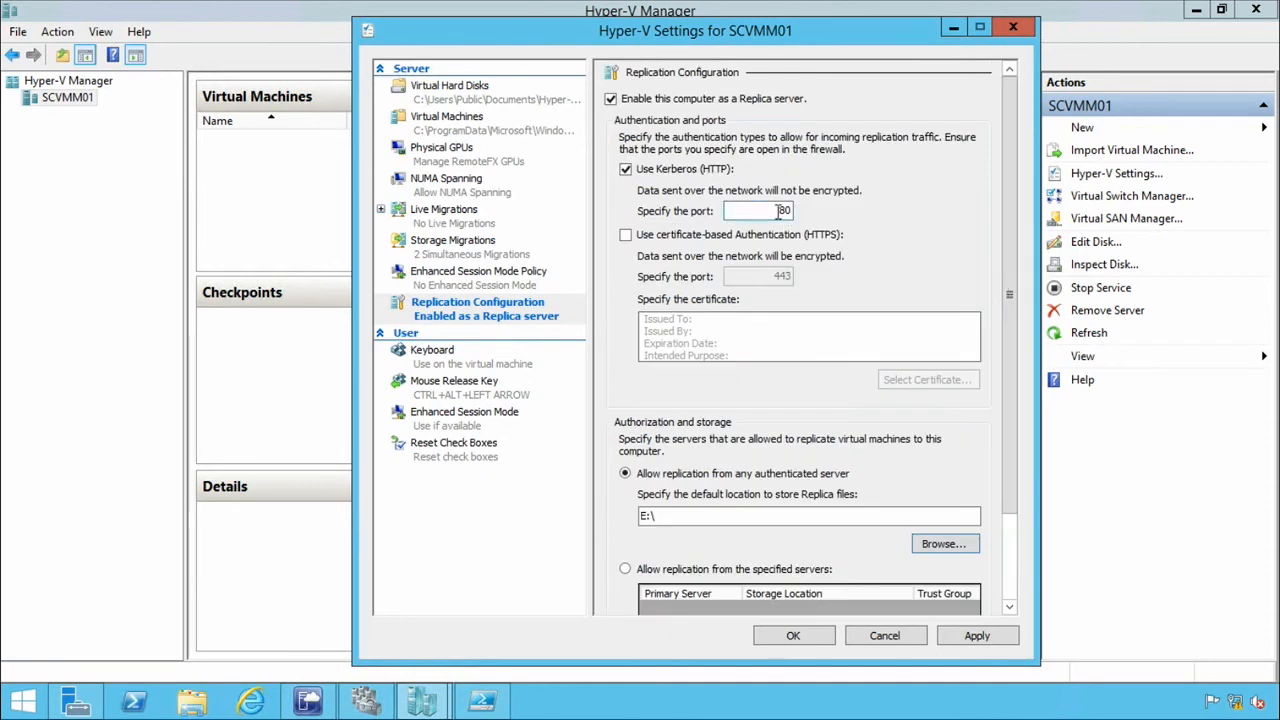
{"action": "left_click_drag", "start_coordinate": [1013, 201], "coordinate": [1014, 349]}
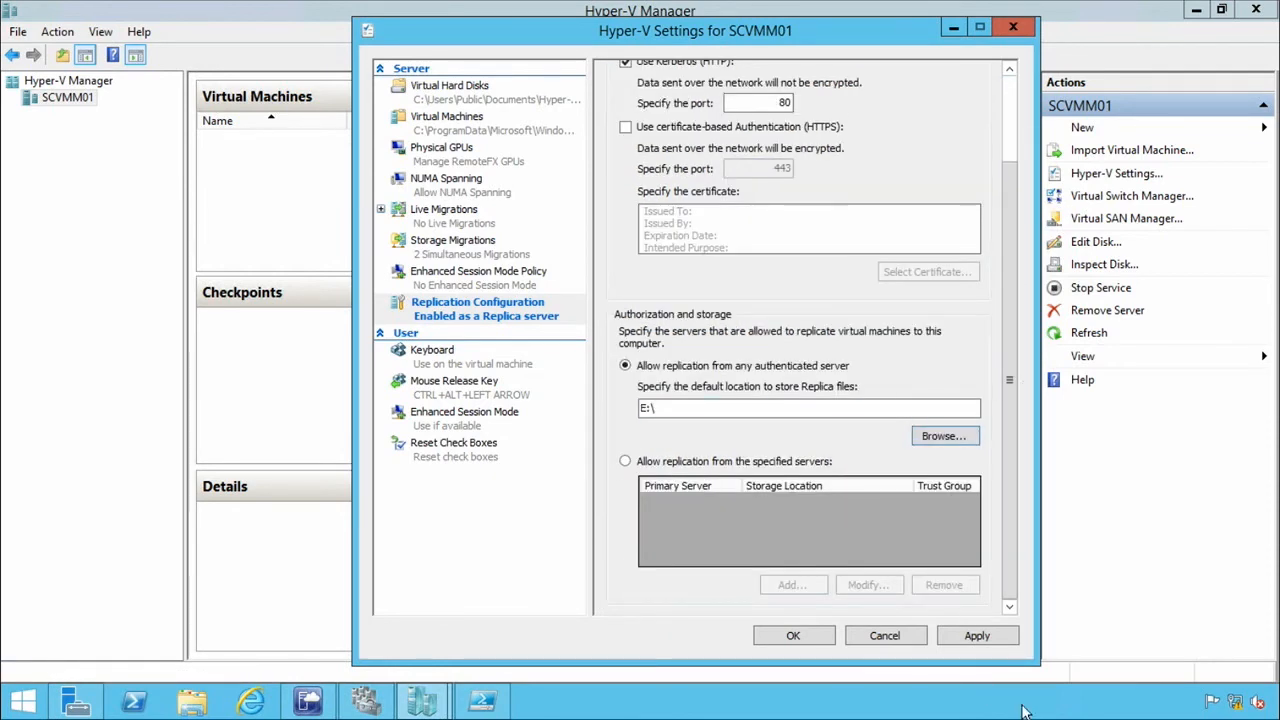
{"action": "left_click", "coordinate": [976, 638]}
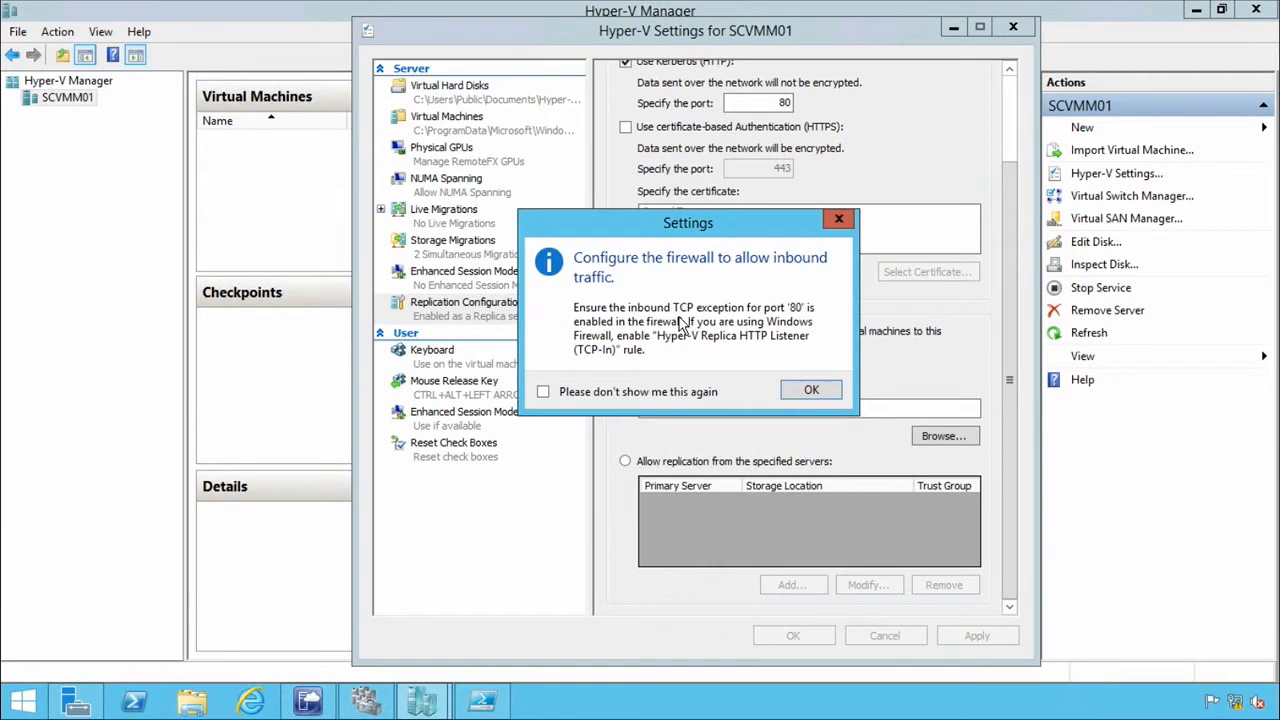
{"action": "left_click", "coordinate": [795, 399]}
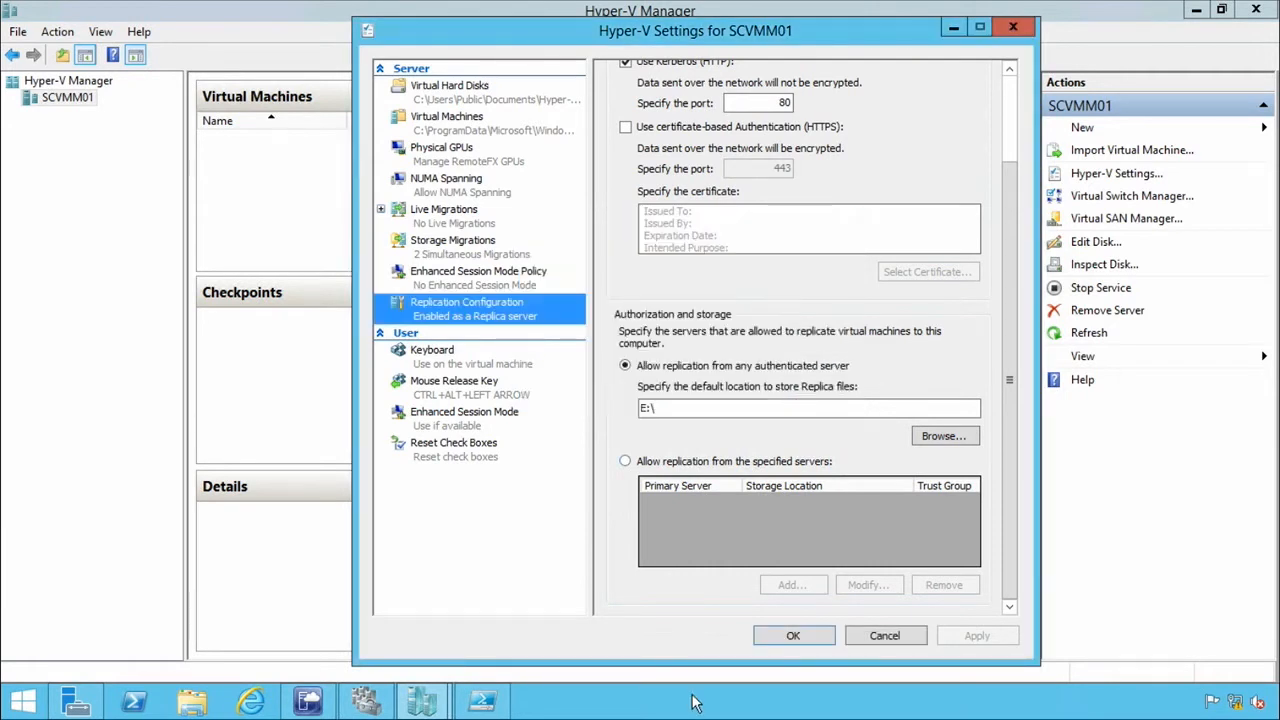
{"action": "left_click", "coordinate": [792, 640]}
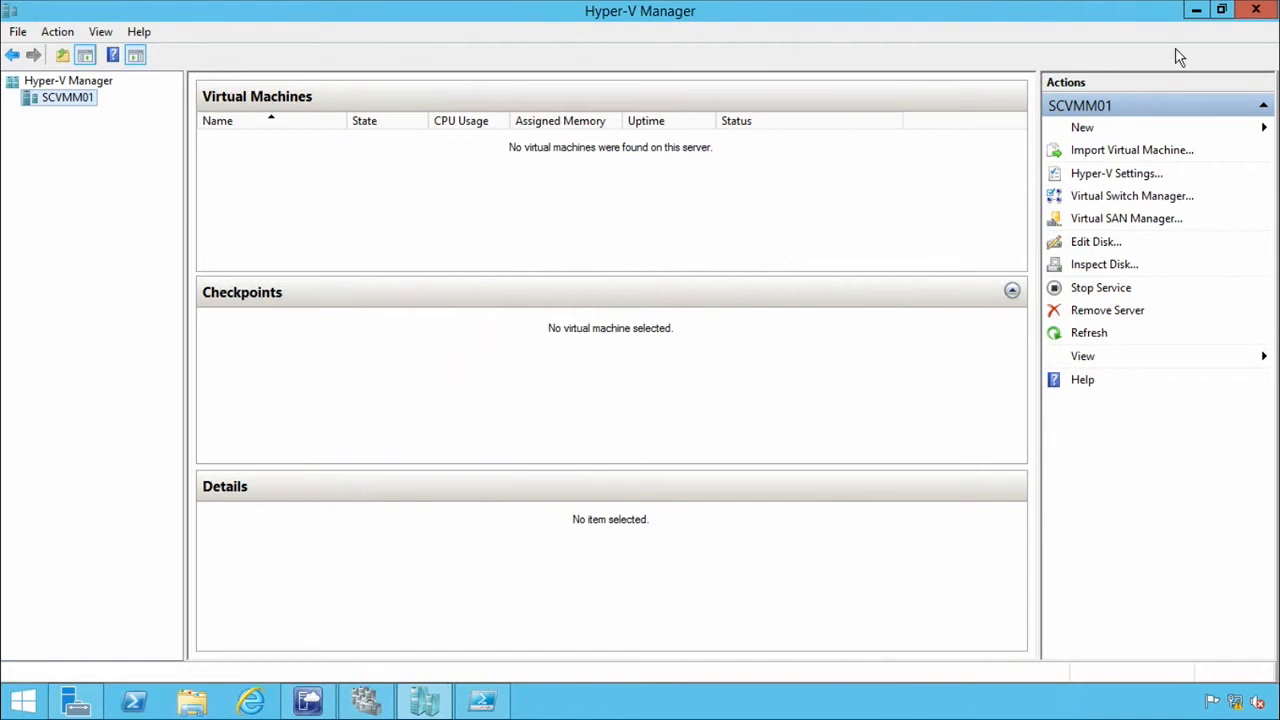
Switch back to Failover Cluster Manager, recheck SCVMM01 in Hyper-V Manager, and view the cluster's nodes.
{"action": "left_click", "coordinate": [1194, 12]}
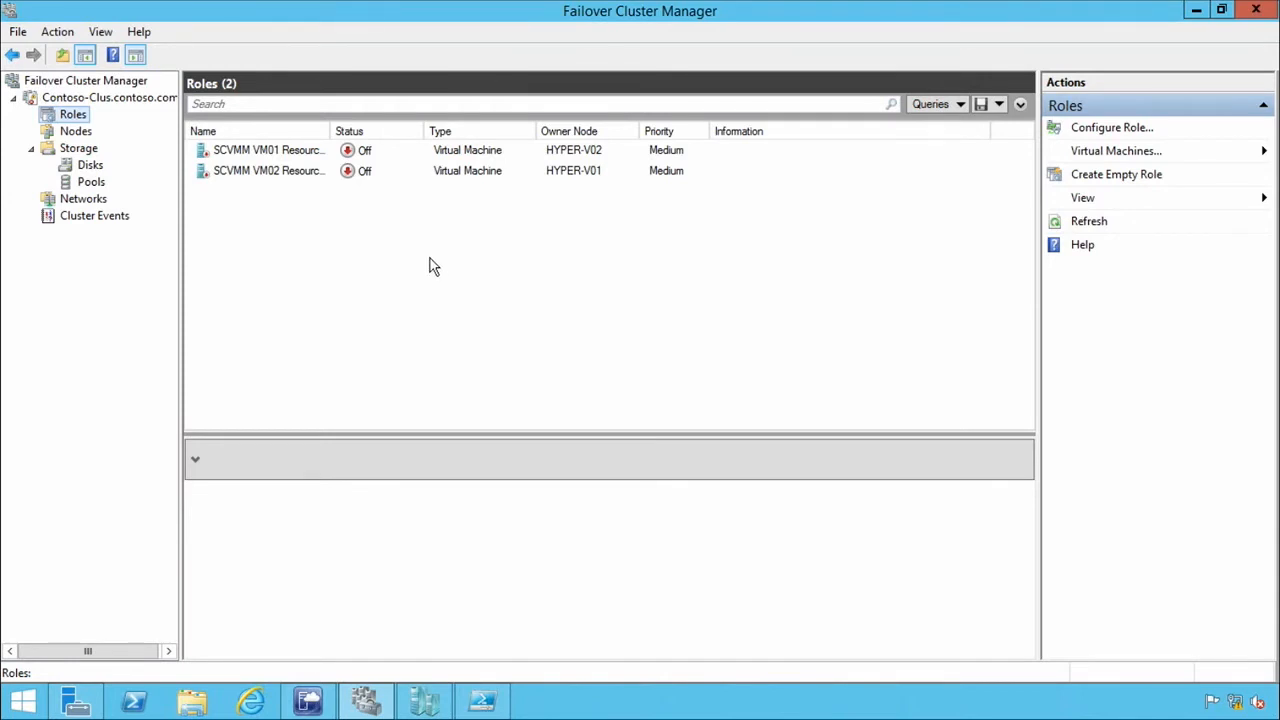
{"action": "left_click", "coordinate": [424, 700]}
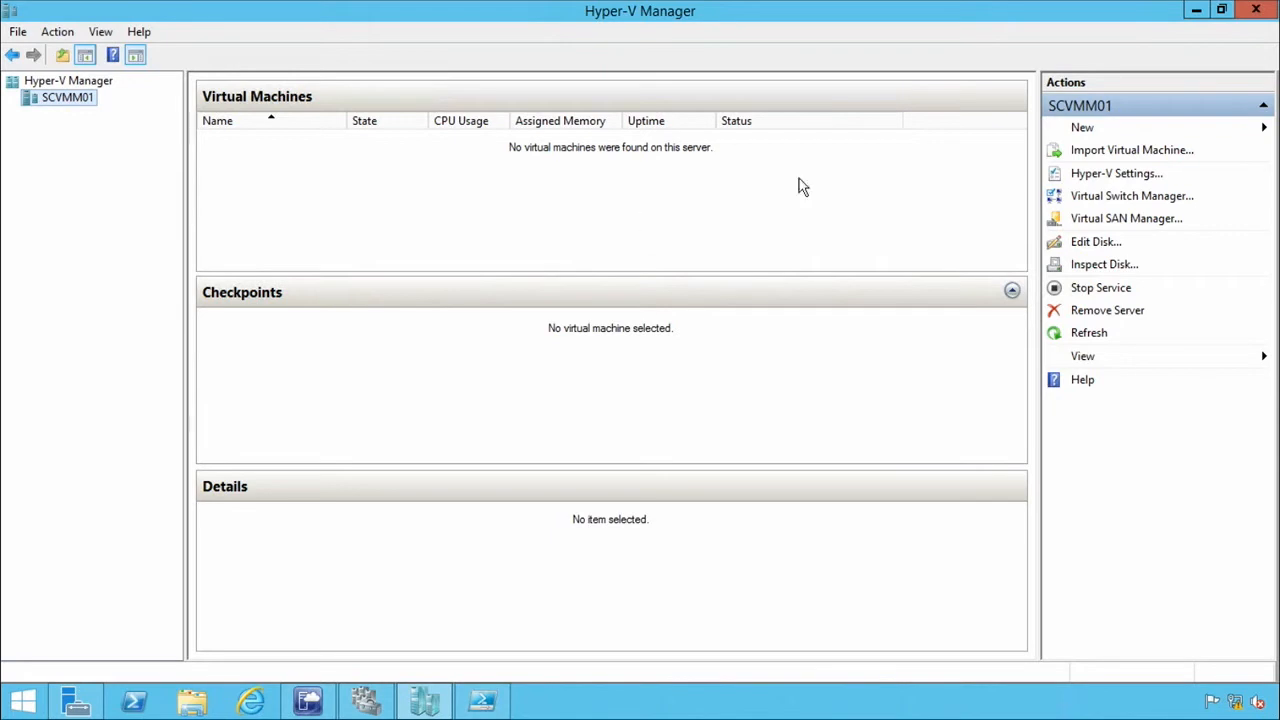
{"action": "left_click", "coordinate": [1195, 12]}
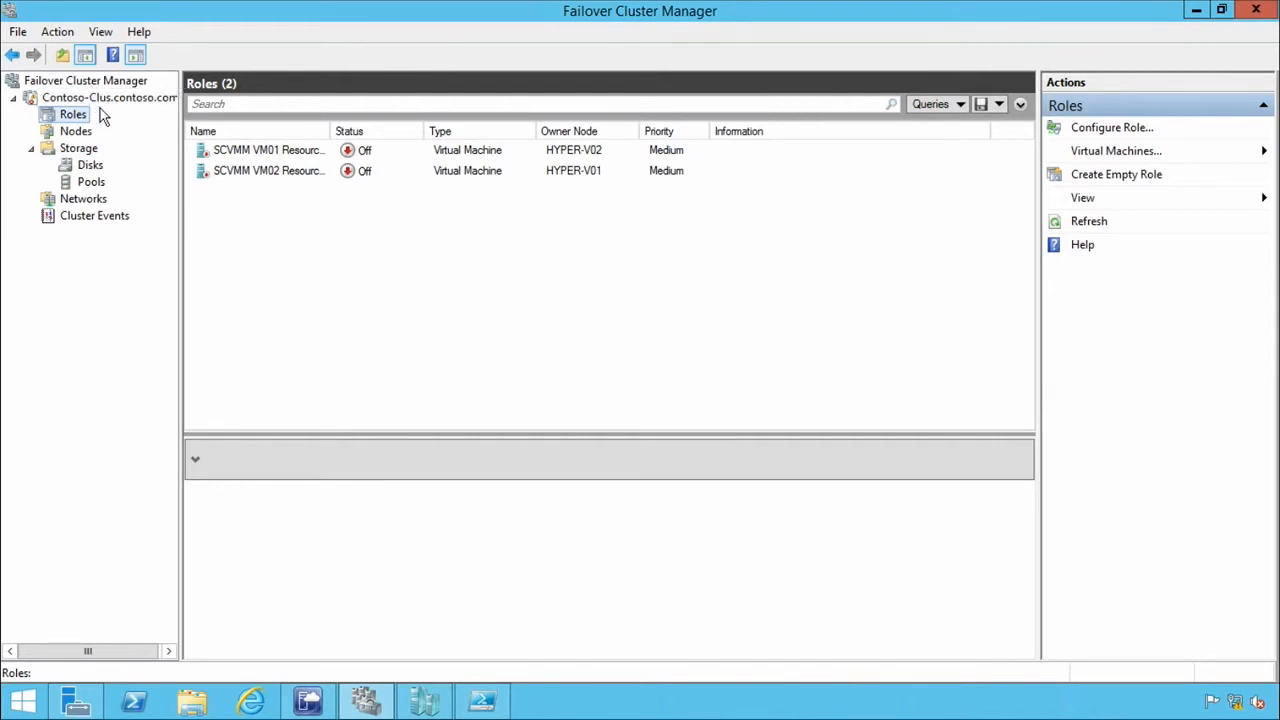
{"action": "left_click", "coordinate": [75, 131]}
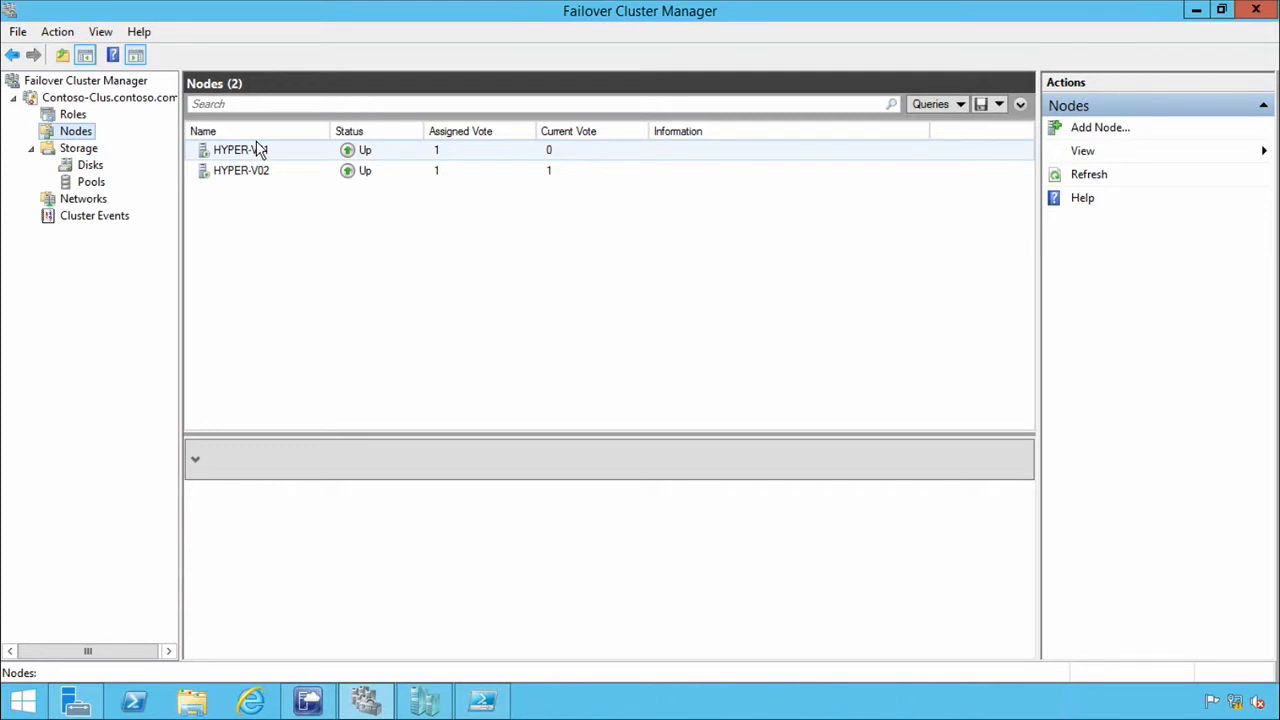
Start configuring a high-availability role on the cluster and choose Hyper-V Replica Broker as the role.
{"action": "right_click", "coordinate": [77, 117]}
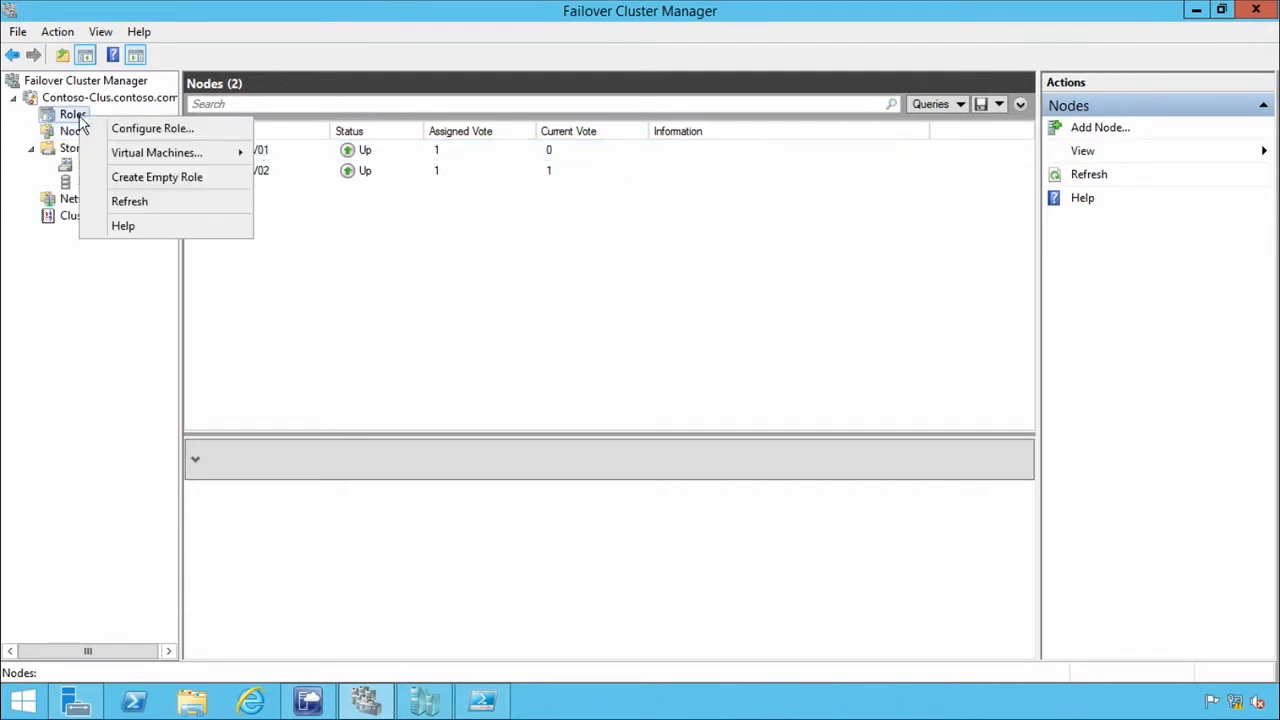
{"action": "left_click", "coordinate": [170, 129]}
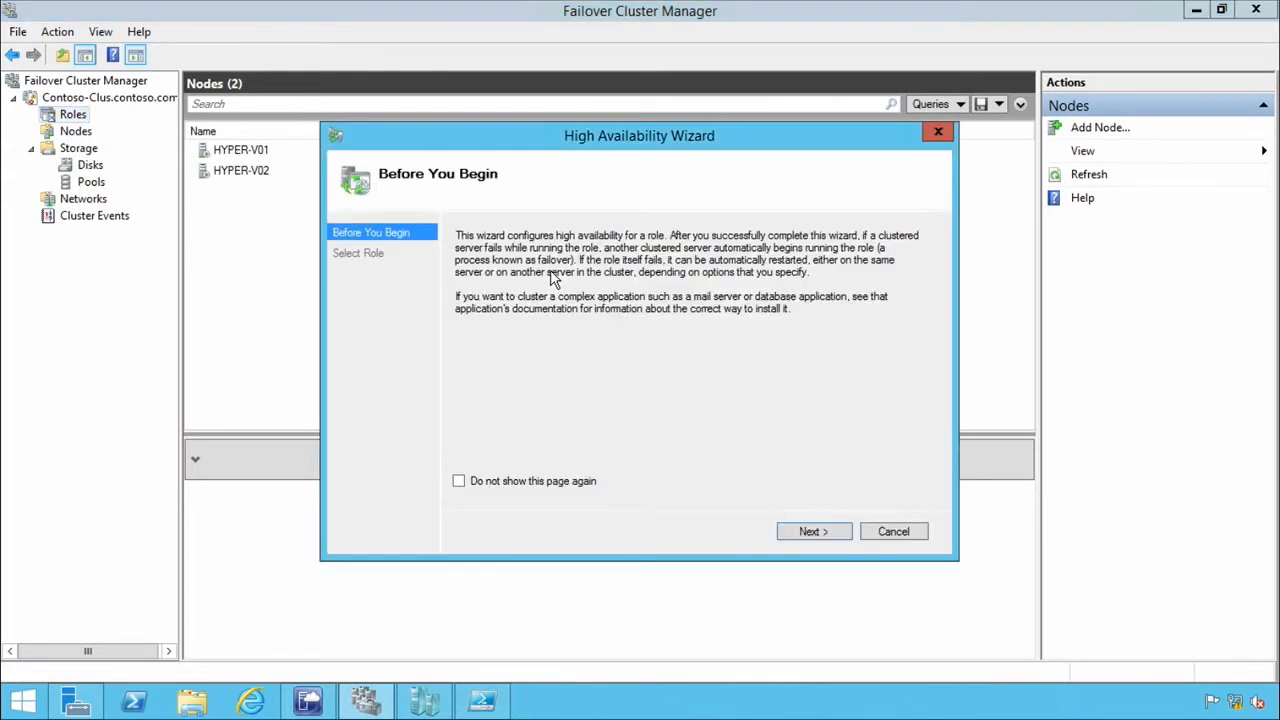
{"action": "left_click", "coordinate": [835, 533]}
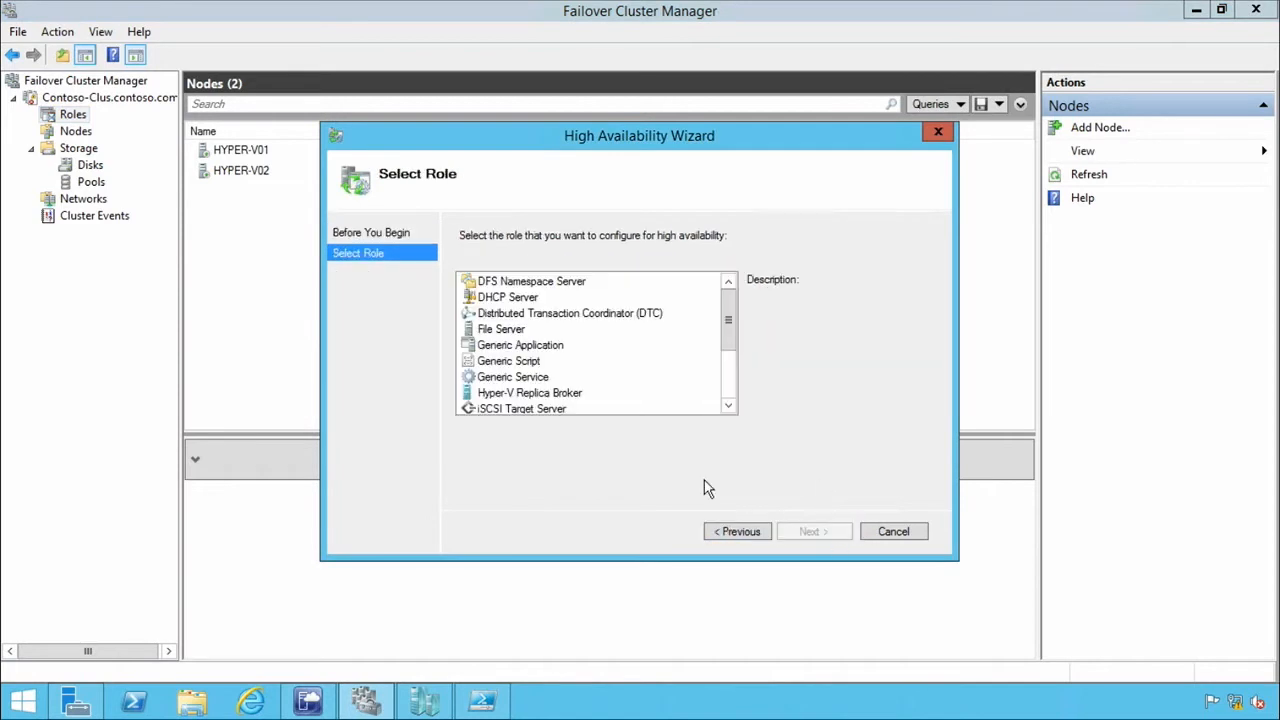
{"action": "left_click", "coordinate": [575, 399]}
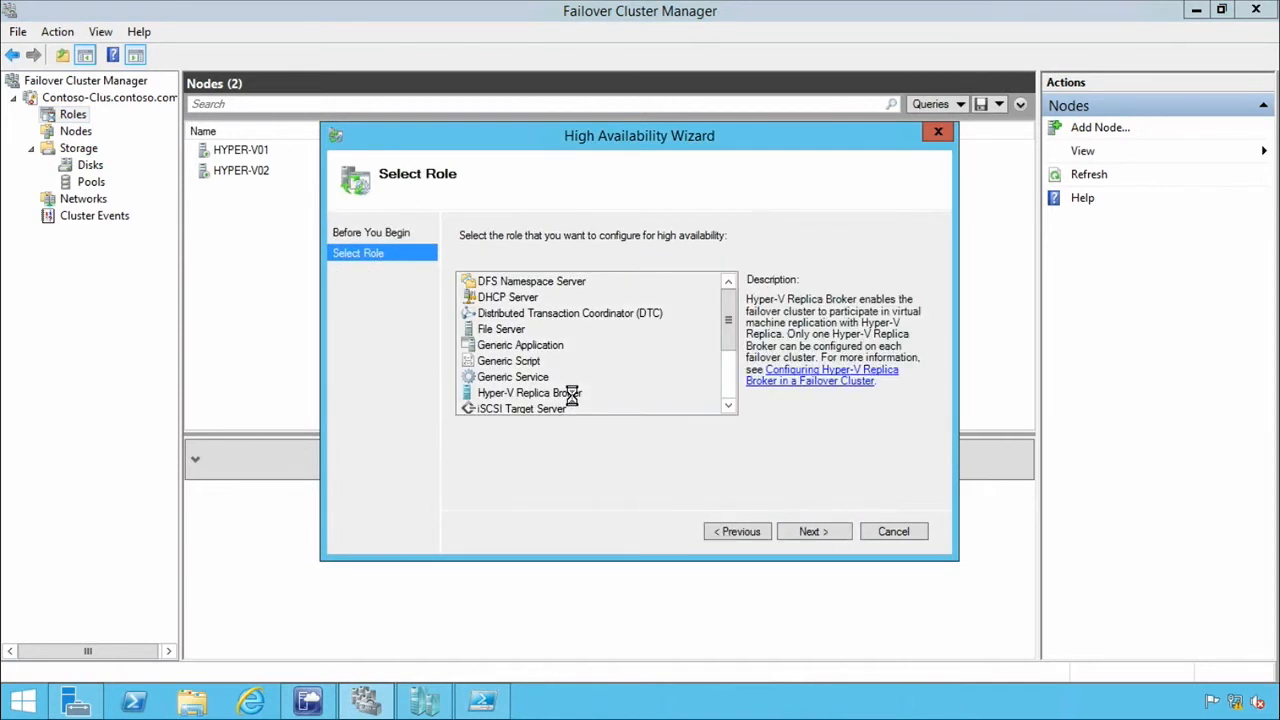
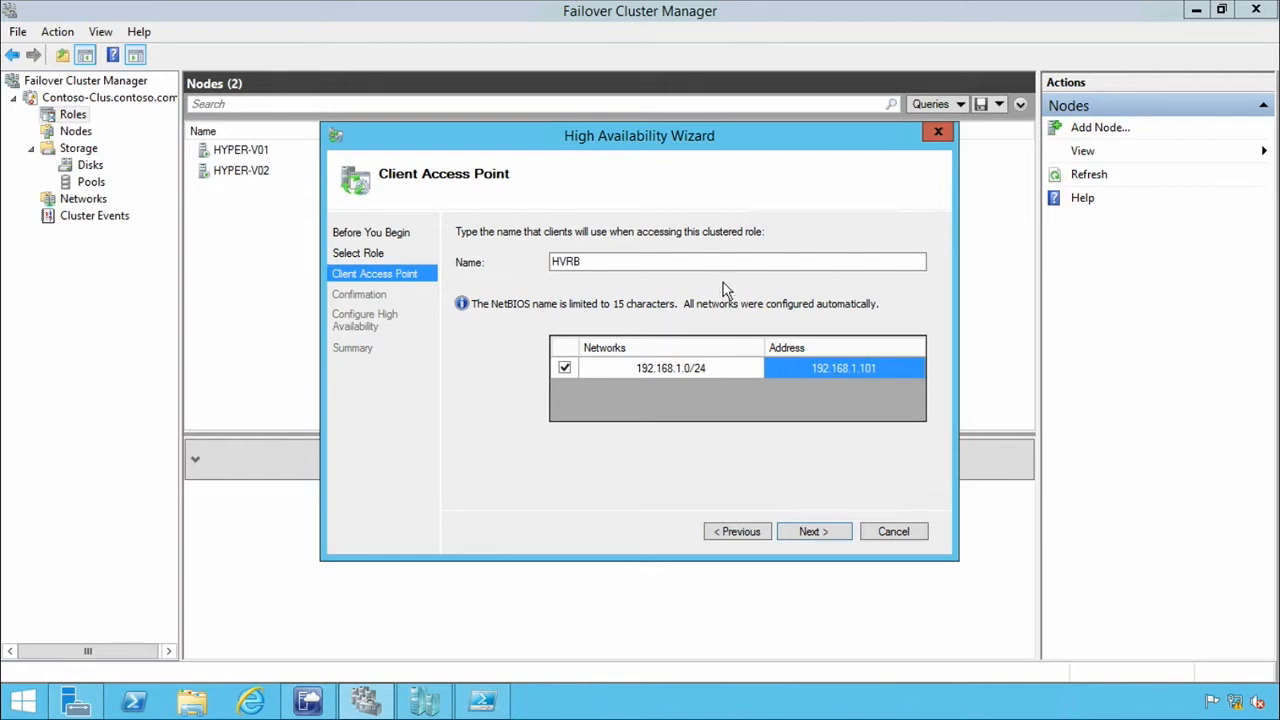
Accept the HVRB client access point, create the Hyper-V Replica Broker role, and review the summary before finishing the wizard.
{"action": "left_click", "coordinate": [846, 533]}
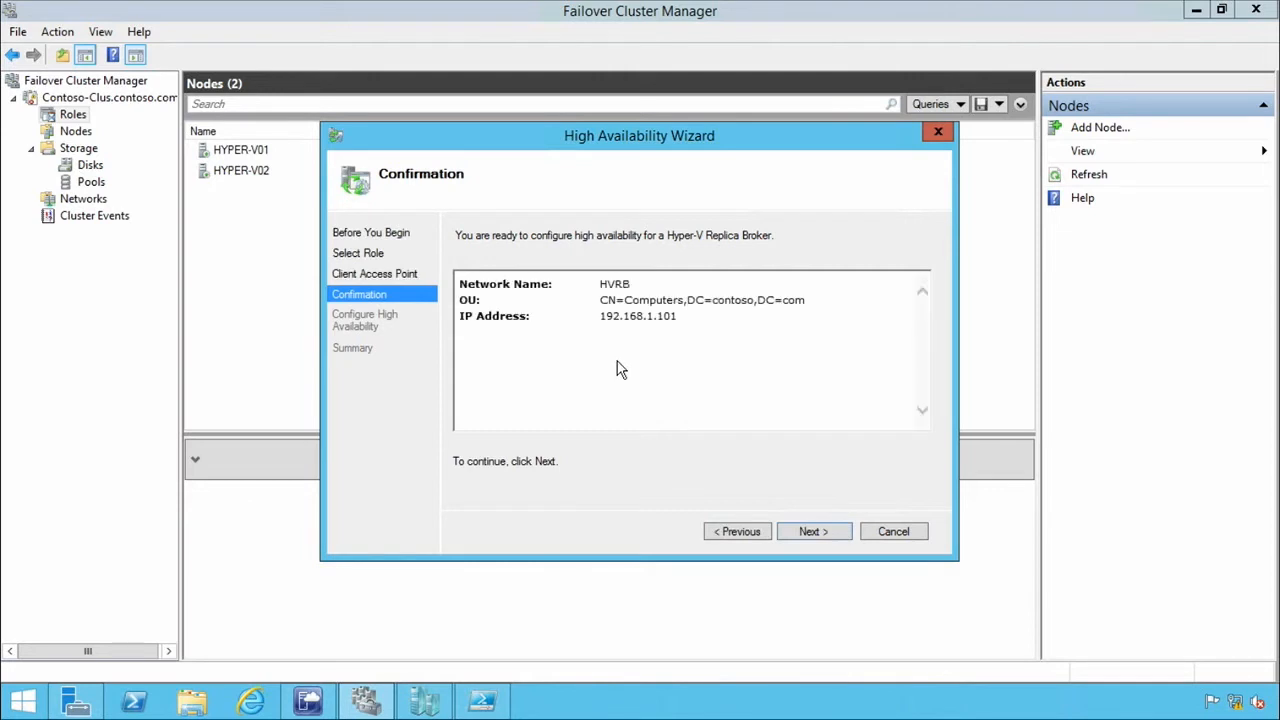
{"action": "left_click", "coordinate": [821, 536]}
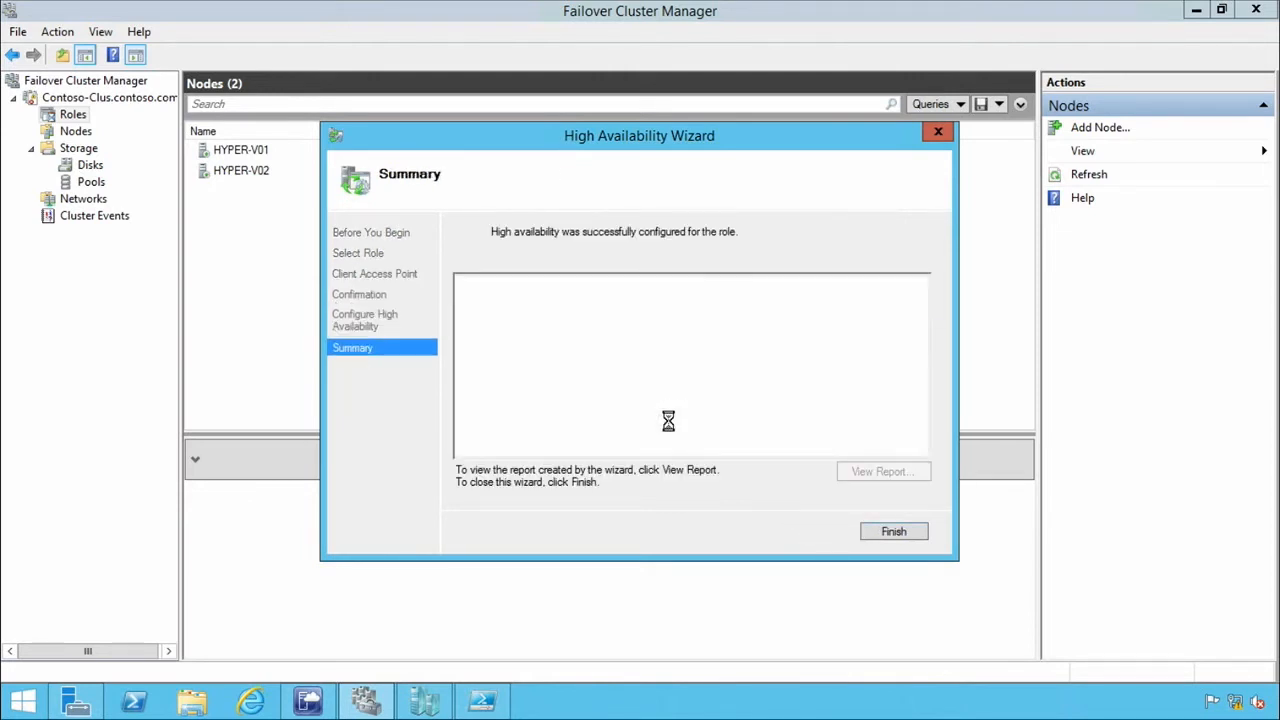
{"action": "left_click_drag", "start_coordinate": [923, 353], "coordinate": [917, 508]}
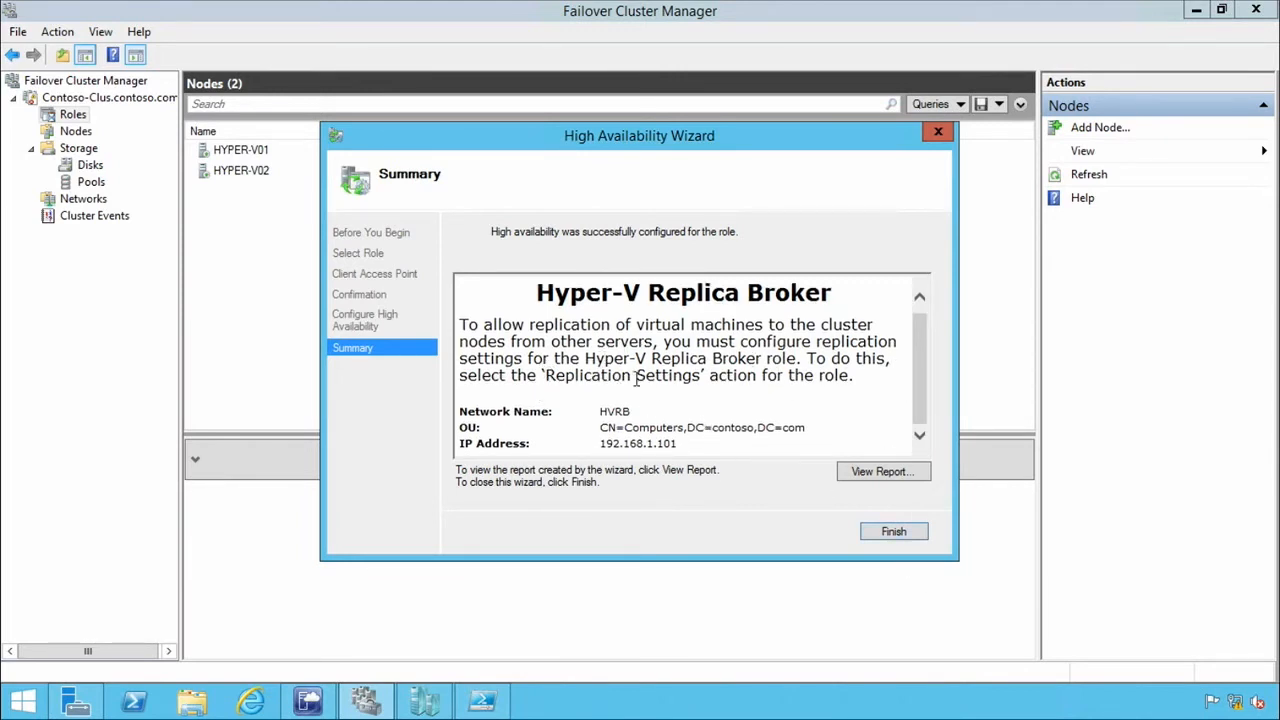
{"action": "left_click_drag", "start_coordinate": [600, 377], "coordinate": [708, 377]}
{"action": "left_click", "coordinate": [901, 533]}
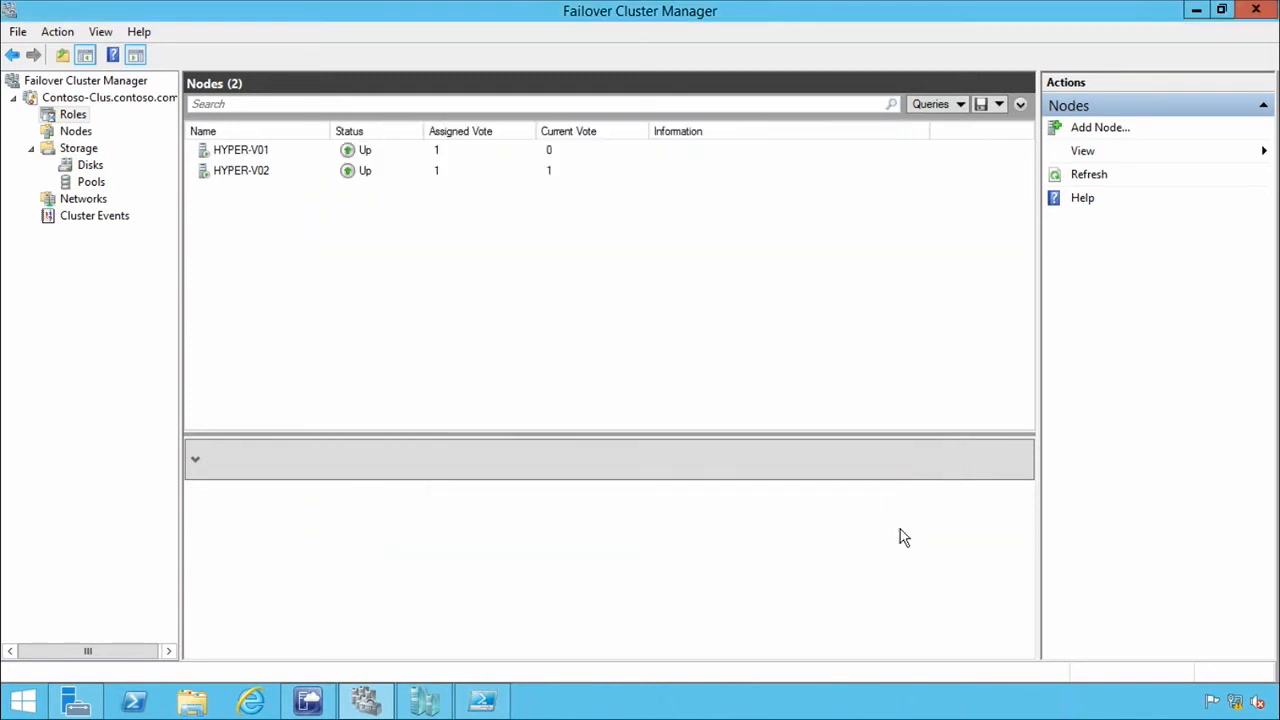
Open the HVRB role's replication settings and enable the cluster as a Replica server using Kerberos (HTTP).
{"action": "left_click", "coordinate": [72, 116]}
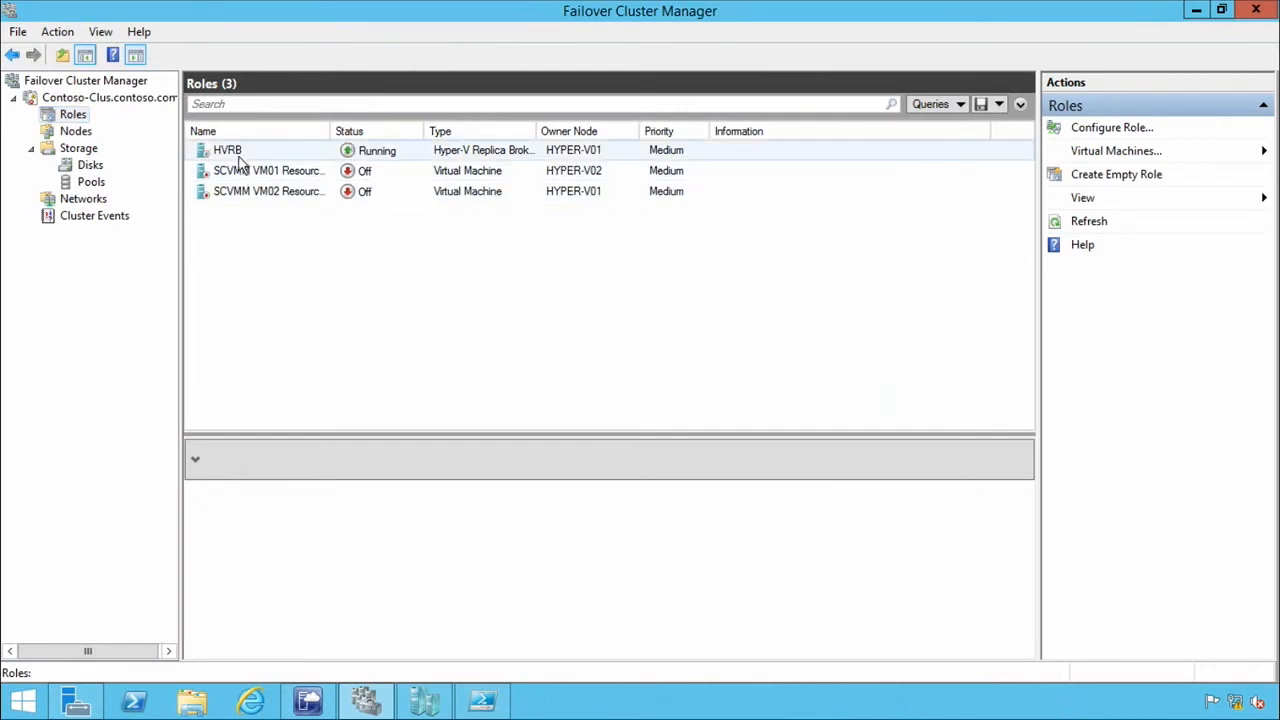
{"action": "left_click", "coordinate": [238, 154]}
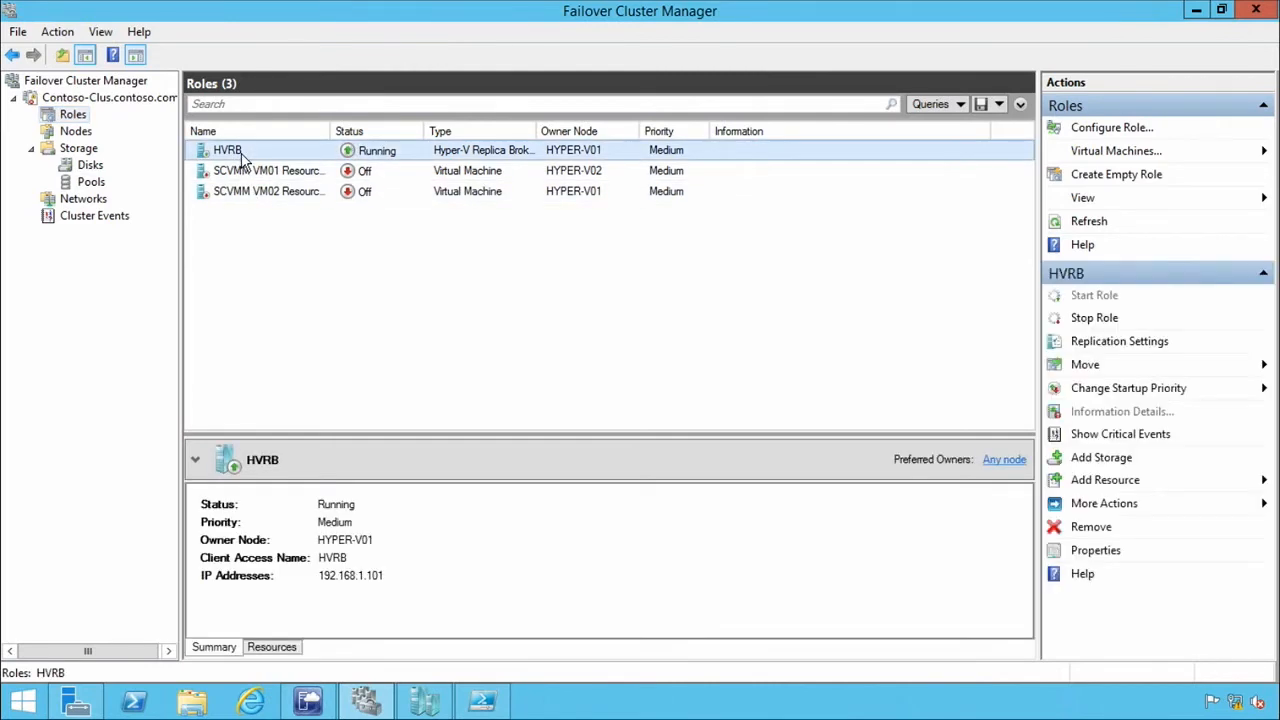
{"action": "right_click", "coordinate": [240, 160]}
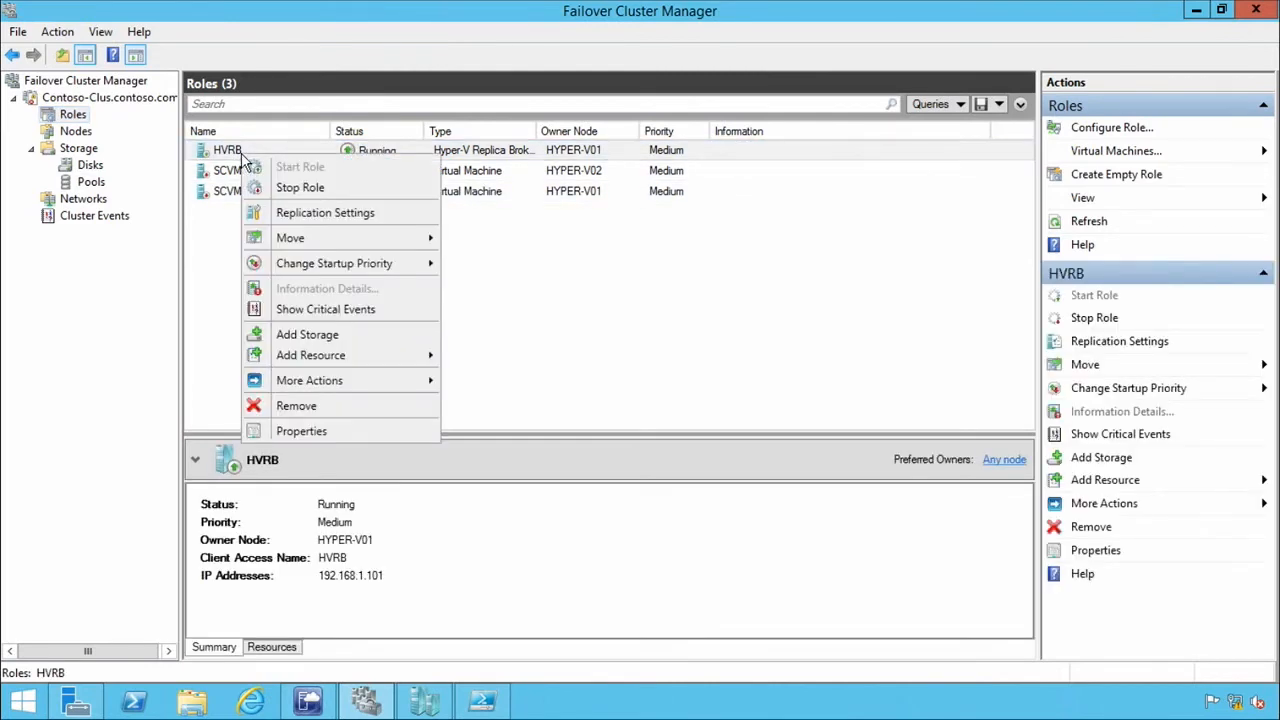
{"action": "left_click", "coordinate": [396, 220]}
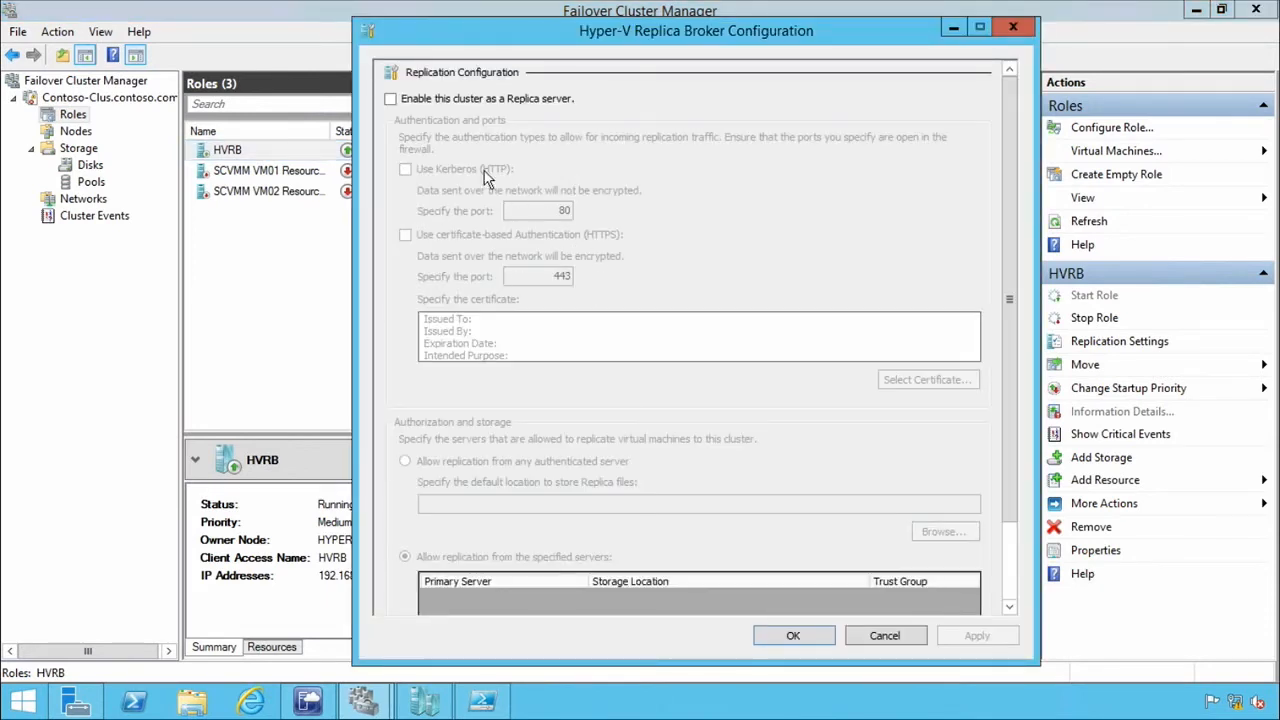
{"action": "left_click", "coordinate": [390, 99]}
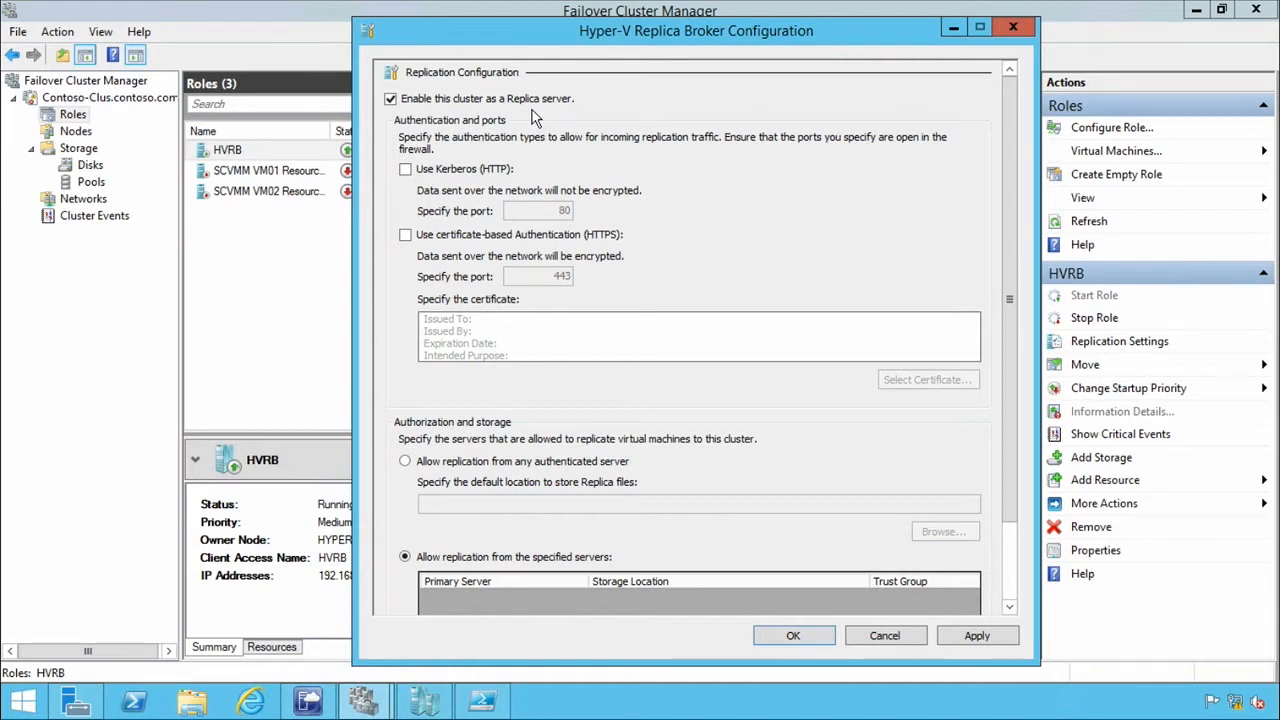
{"action": "left_click", "coordinate": [412, 173]}
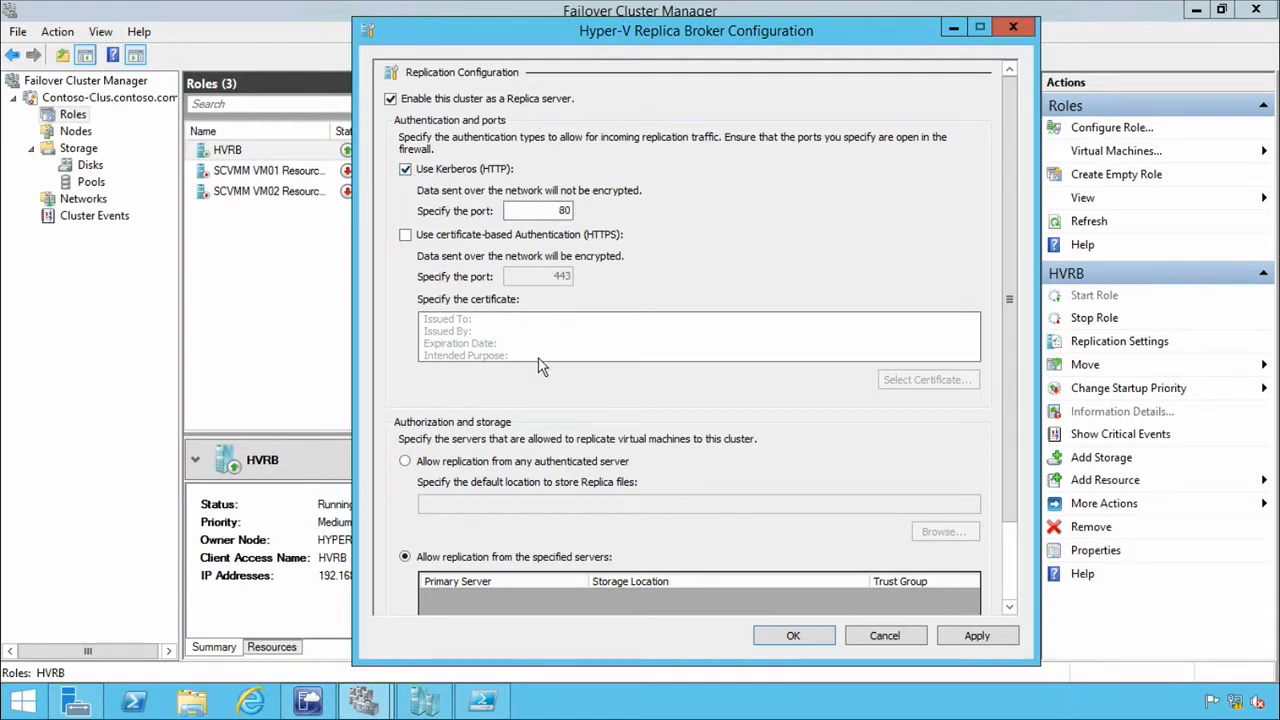
Allow replication from any authenticated server and browse to \\FS01.contoso.com\VMShare1 for storing Replica files.
{"action": "left_click", "coordinate": [443, 461]}
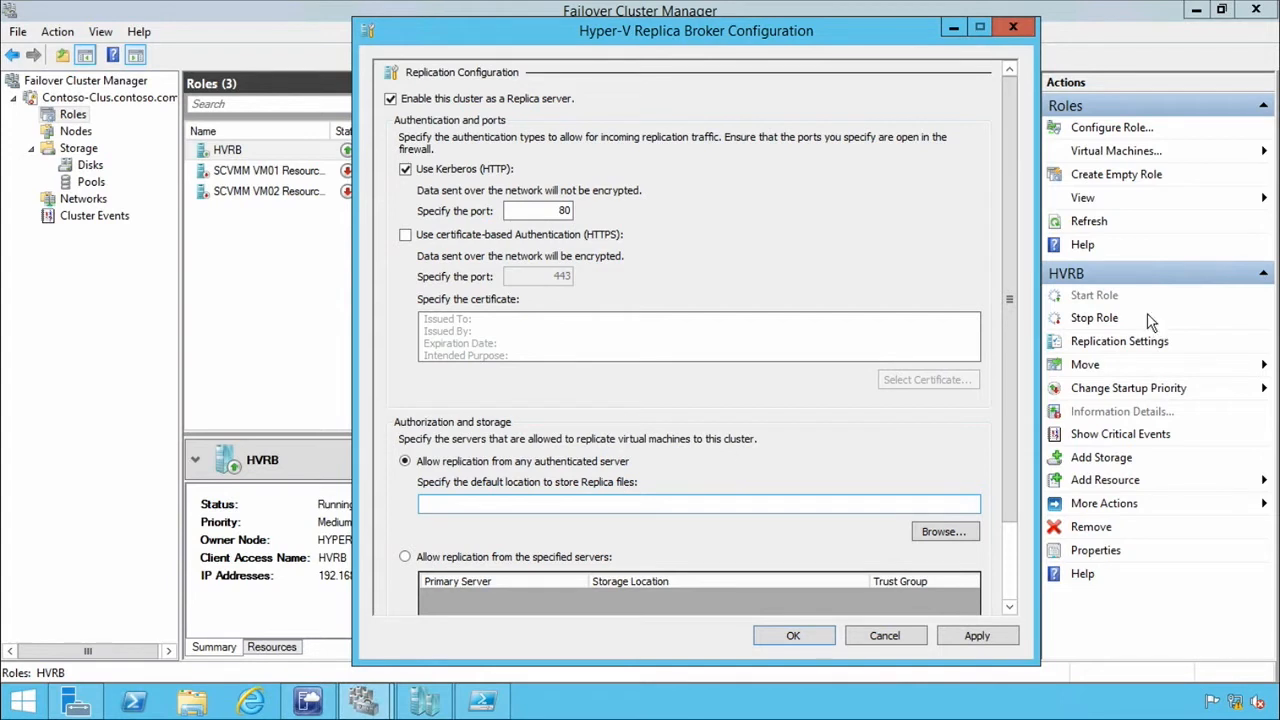
{"action": "left_click", "coordinate": [940, 532]}
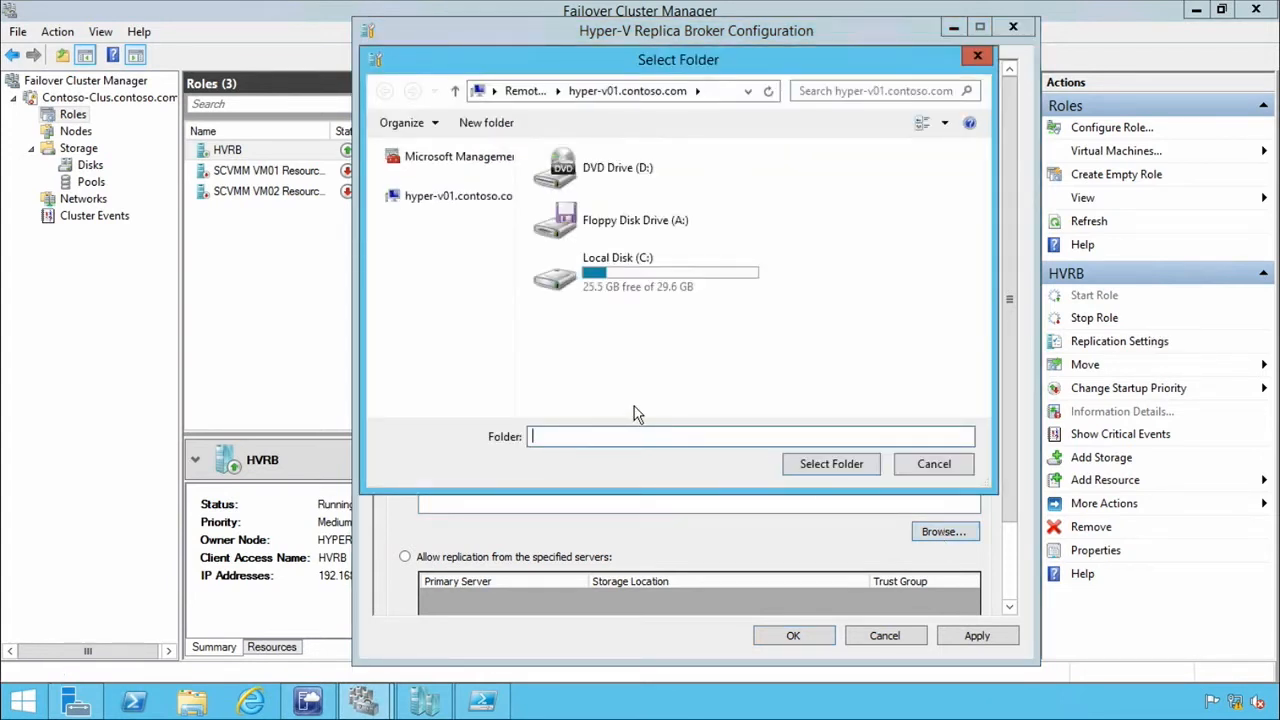
{"action": "left_click", "coordinate": [715, 92]}
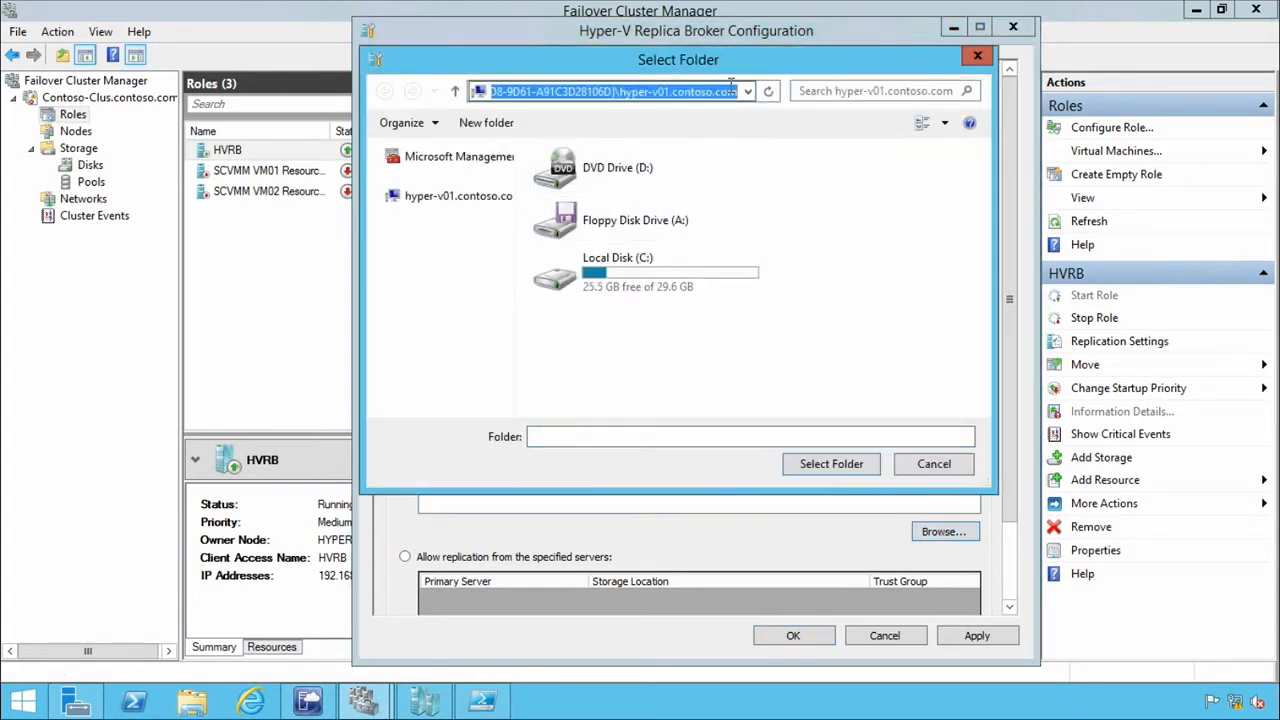
{"action": "type", "text": "\\\\"}
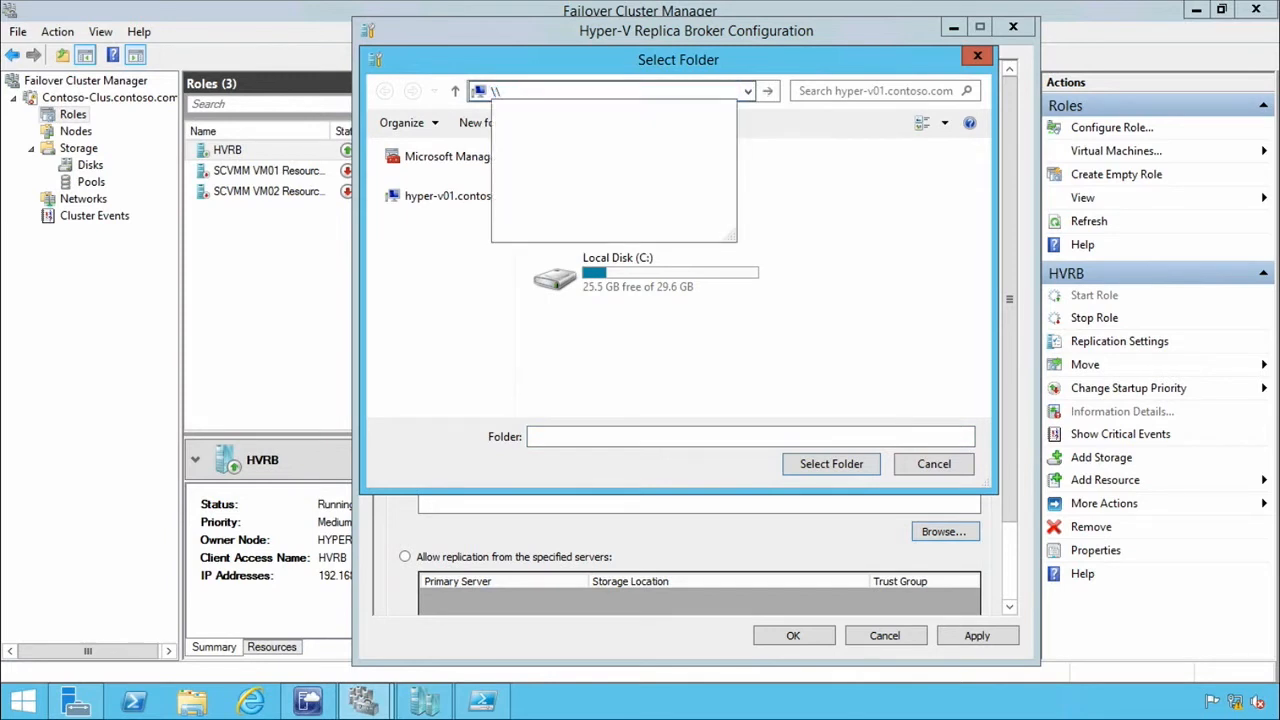
{"action": "type", "text": "FS01.contoso.com"}
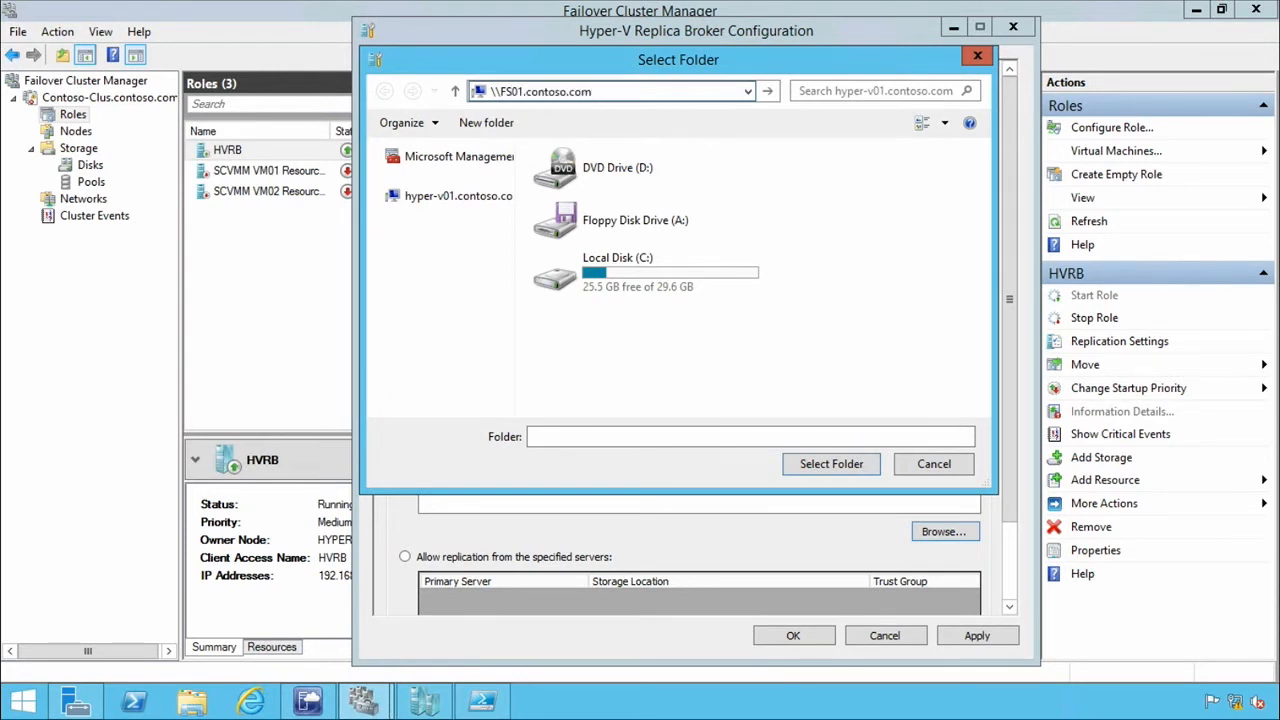
{"action": "type", "text": "\\"}
{"action": "key", "text": "Down"}
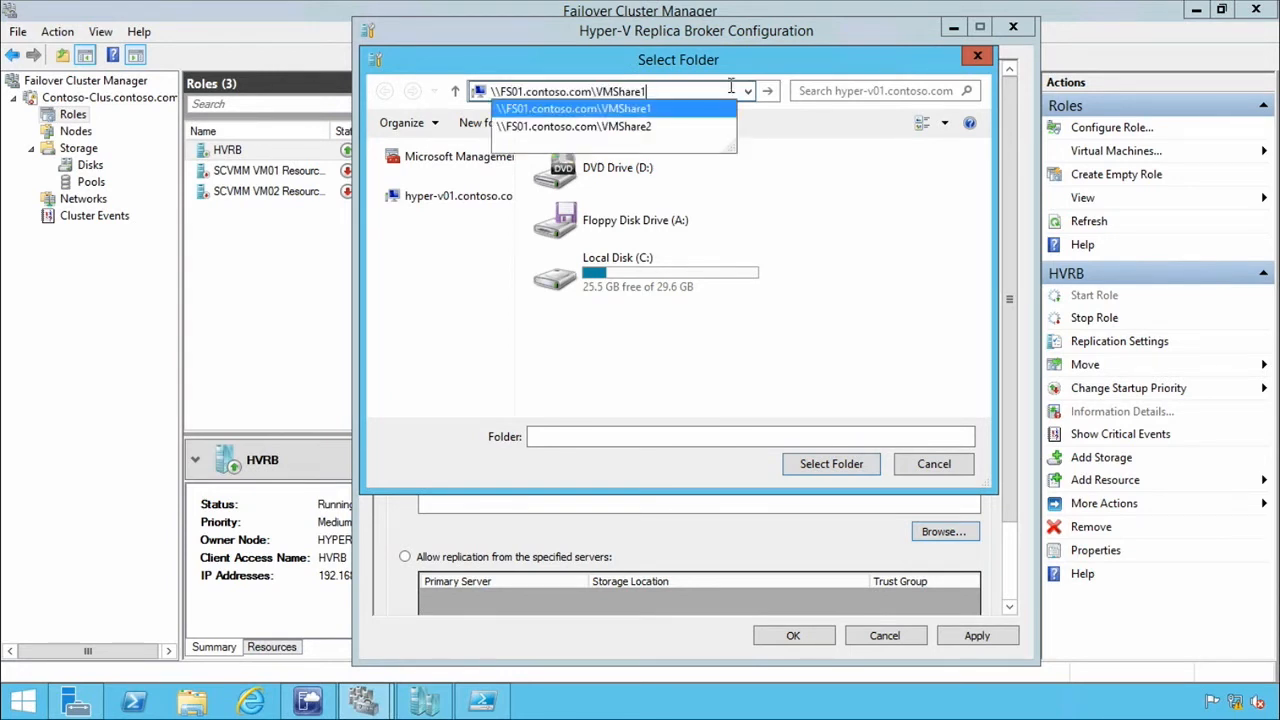
{"action": "left_click", "coordinate": [667, 108]}
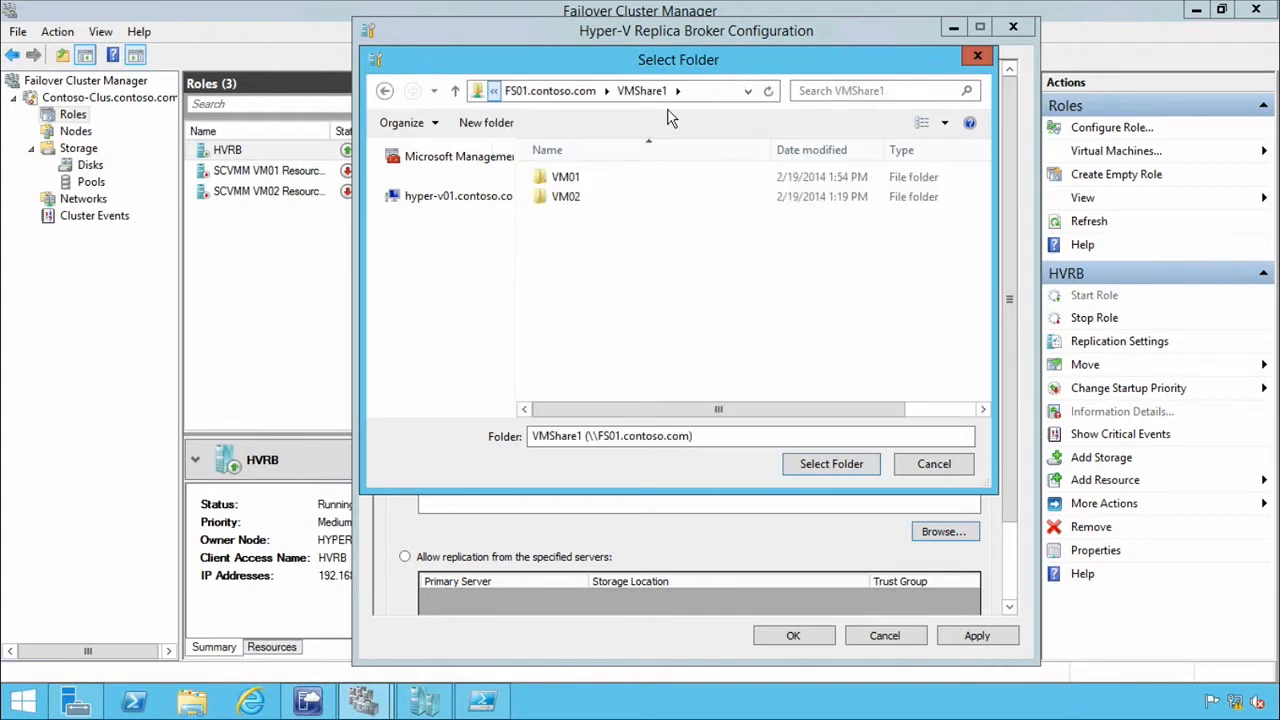
Change the default location for Replica files to \\FS01.contoso.com\VMShare2\.
{"action": "left_click", "coordinate": [710, 90]}
{"action": "left_click", "coordinate": [710, 90]}
{"action": "key", "text": "BackSpace"}
{"action": "type", "text": "2"}
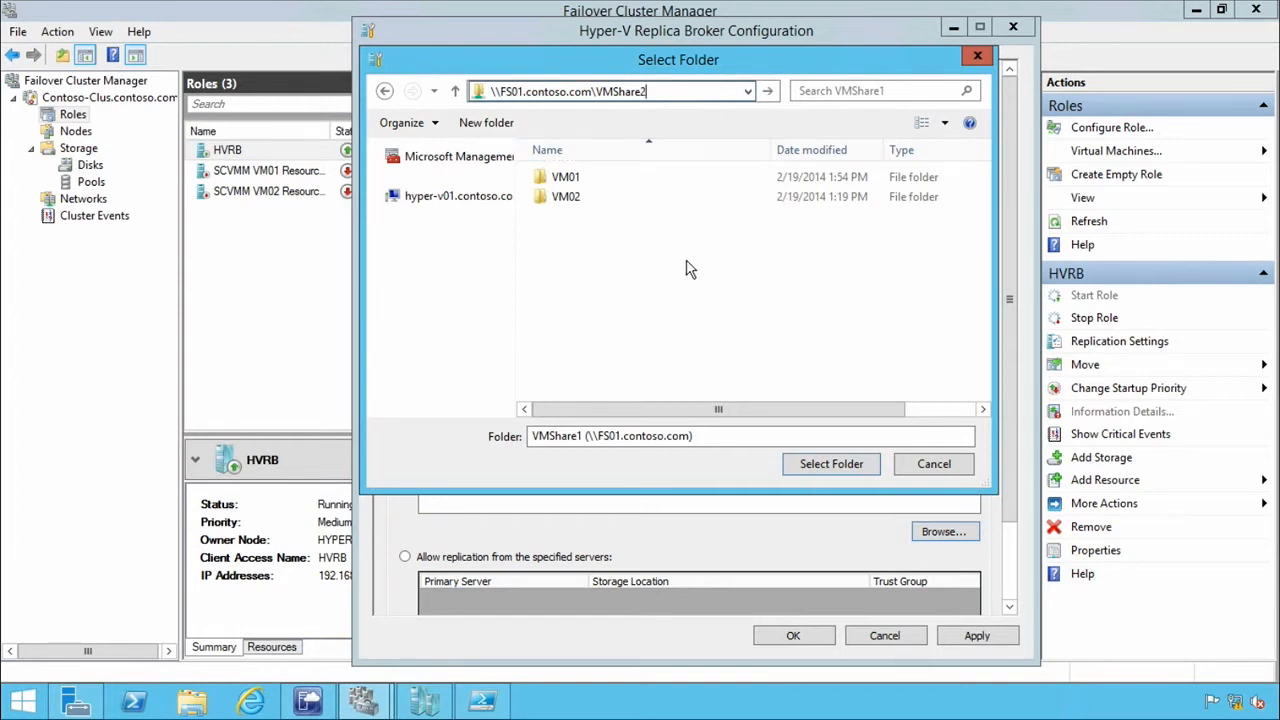
{"action": "left_click", "coordinate": [816, 472]}
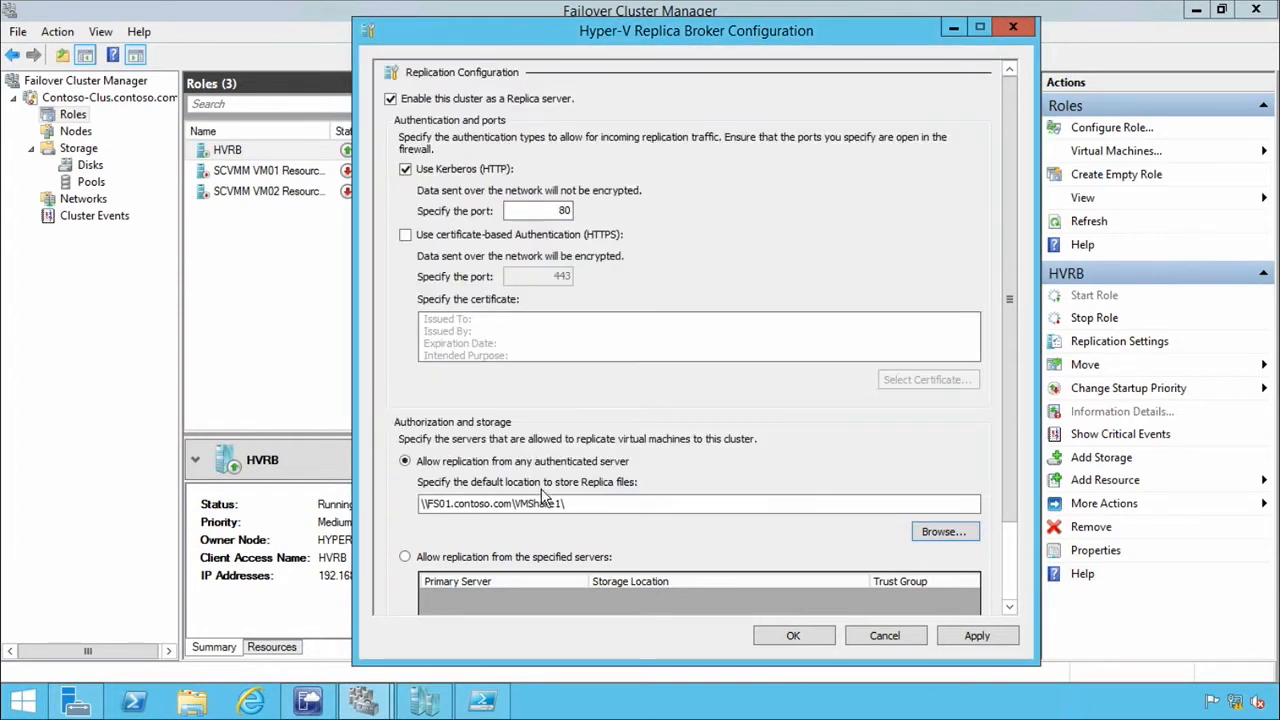
{"action": "left_click", "coordinate": [563, 502]}
{"action": "key", "text": "BackSpace"}
{"action": "type", "text": "2"}
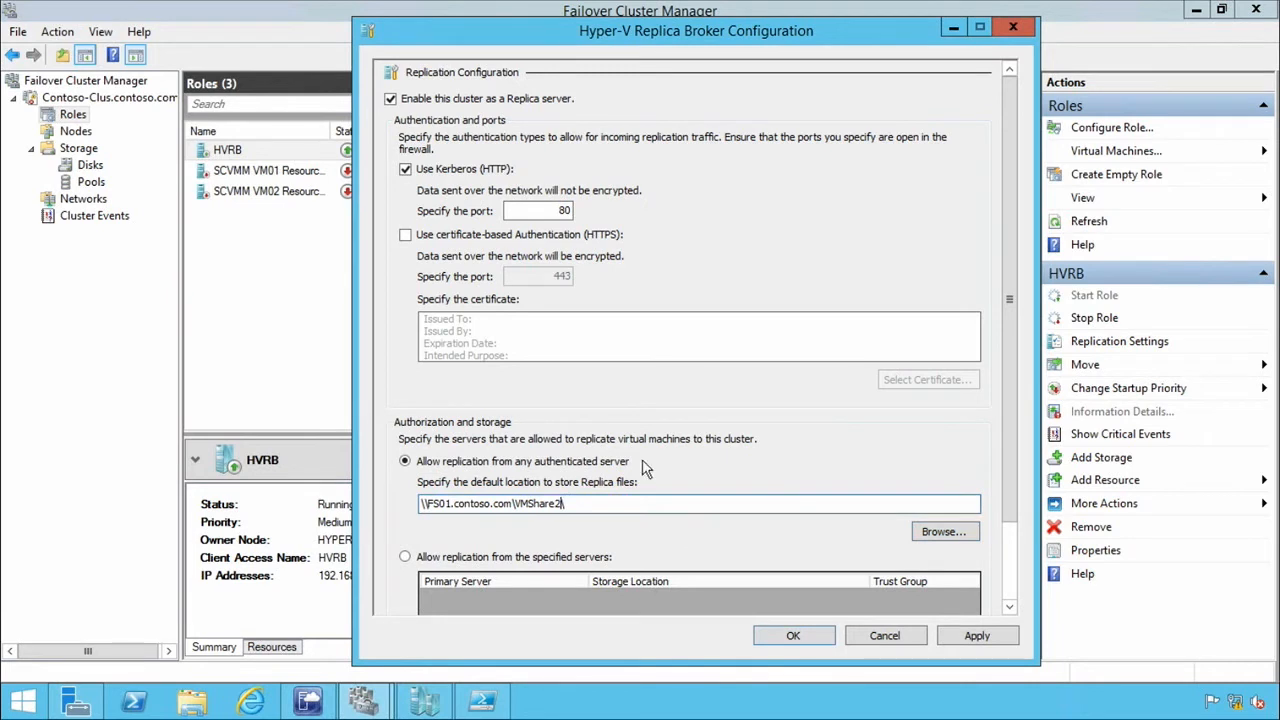
Apply the Replica Broker configuration, acknowledge the firewall notice and close the settings.
{"action": "left_click", "coordinate": [975, 637]}
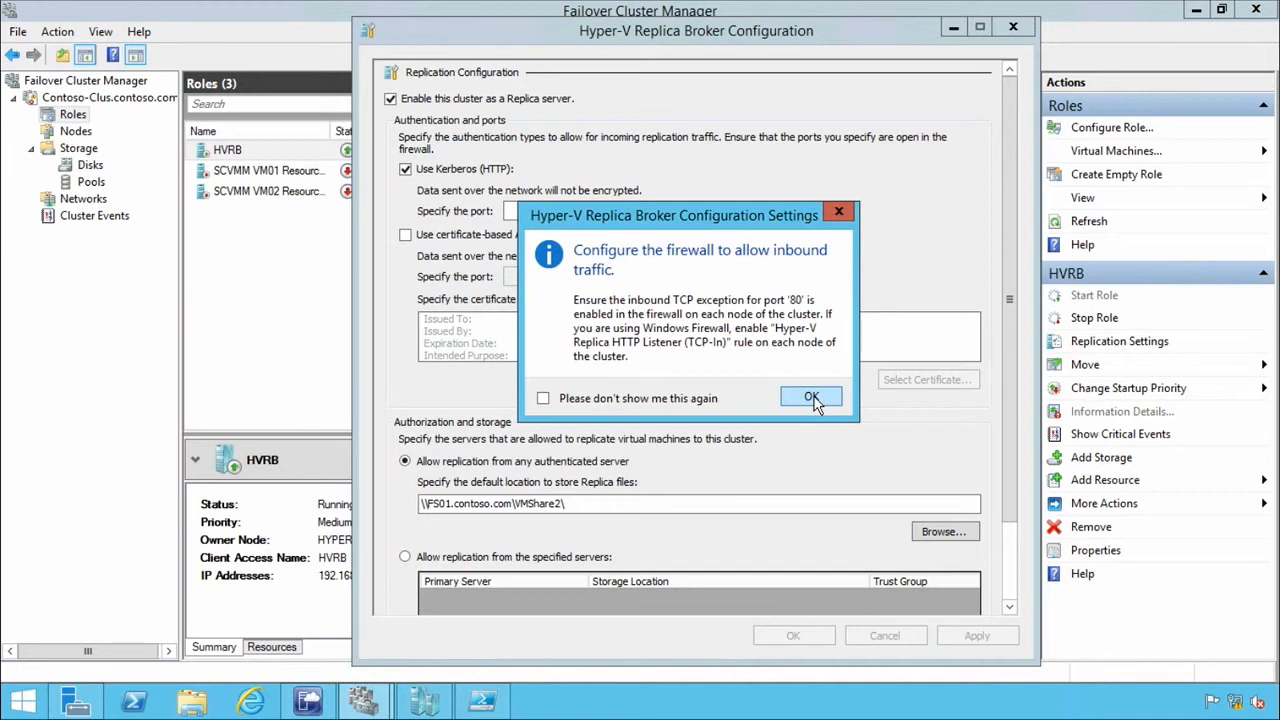
{"action": "left_click", "coordinate": [812, 398]}
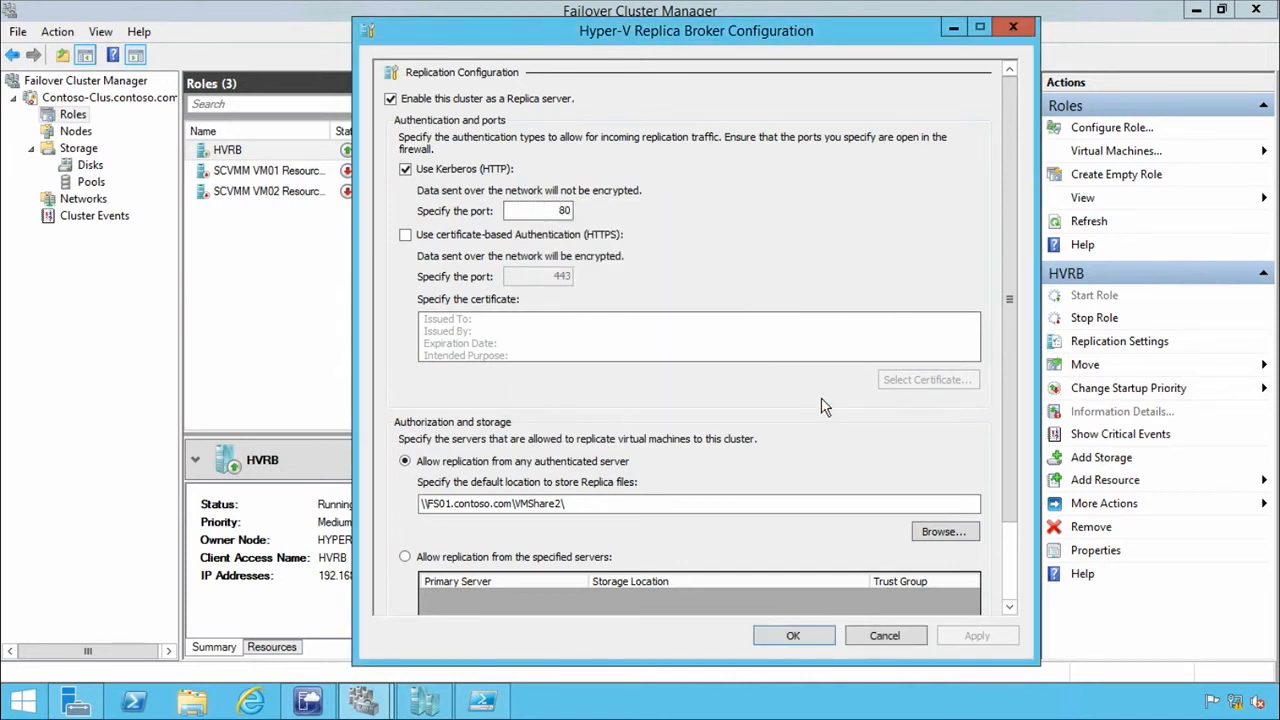
{"action": "left_click", "coordinate": [808, 638]}
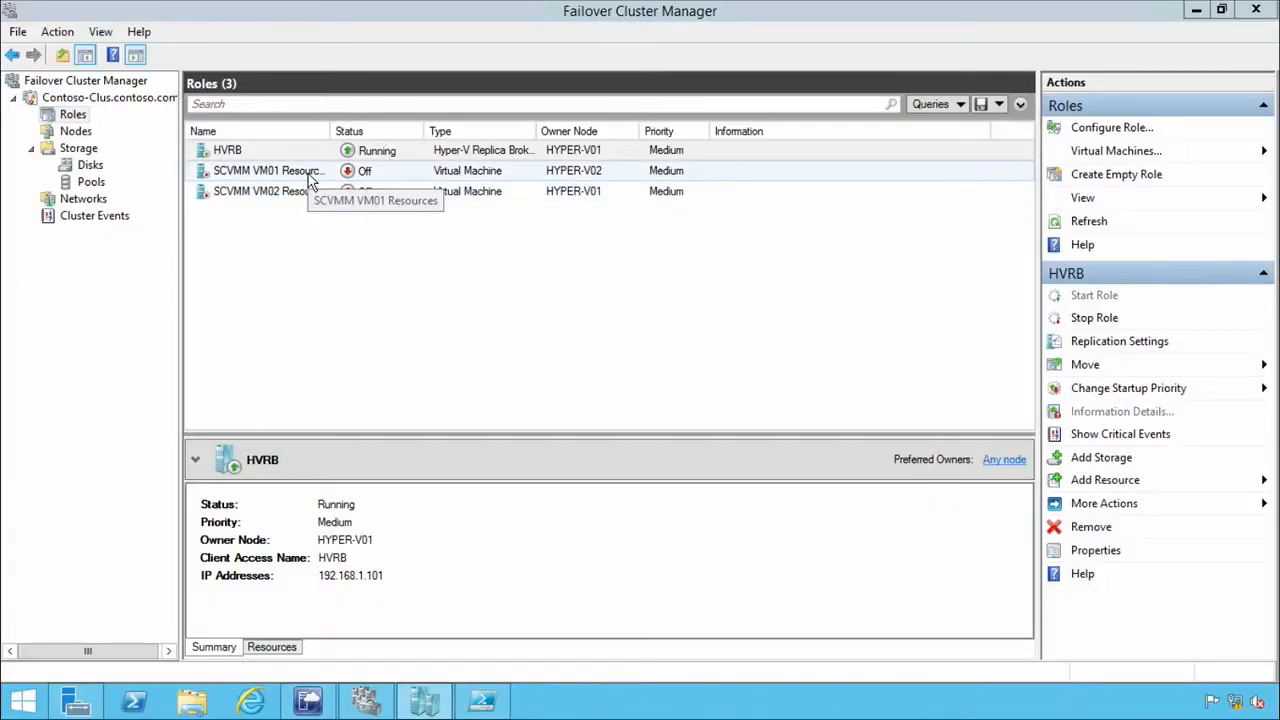
Start enabling replication for the VM01 role and specify SCVMM01 as the Replica server.
{"action": "right_click", "coordinate": [287, 178]}
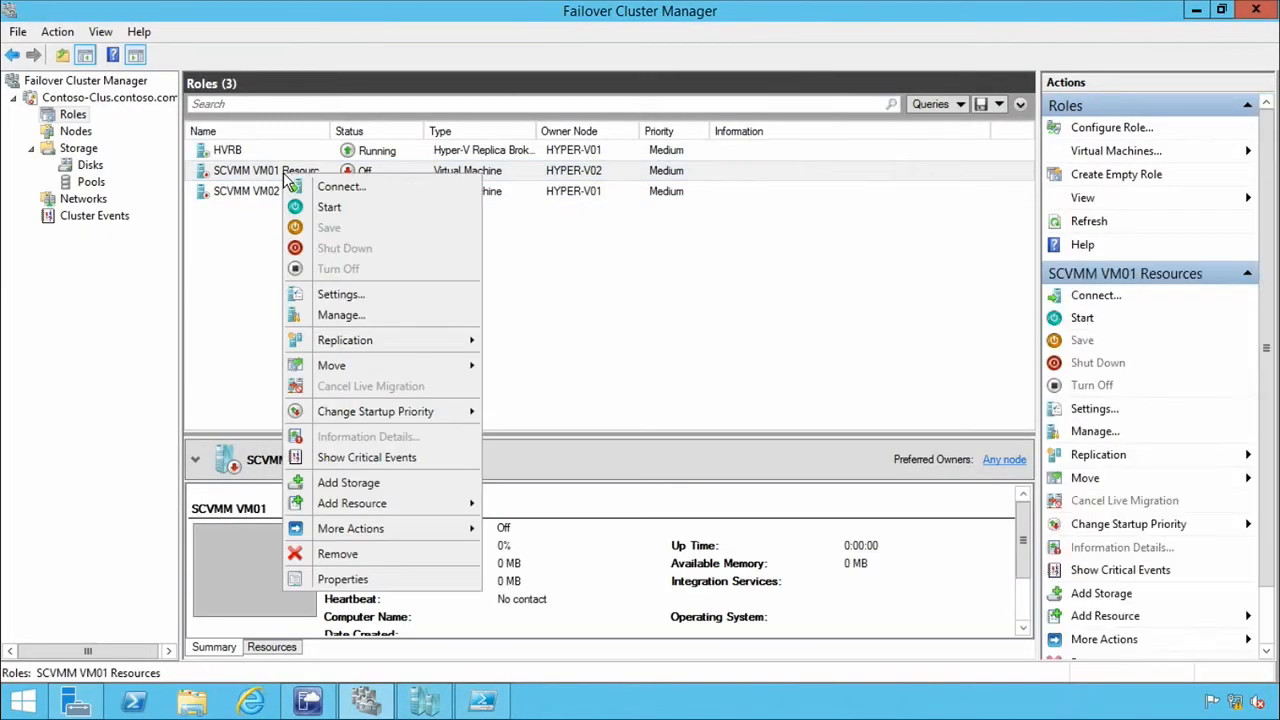
{"action": "mouse_move", "coordinate": [371, 339]}
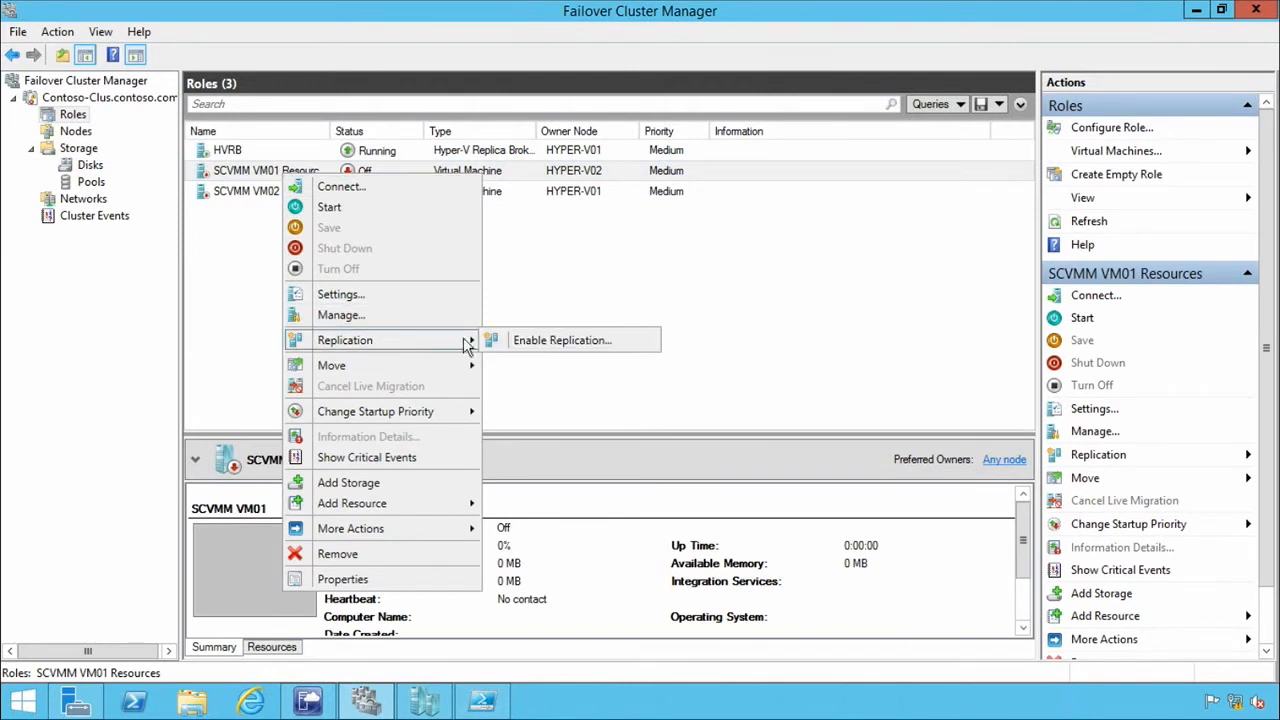
{"action": "left_click", "coordinate": [627, 344]}
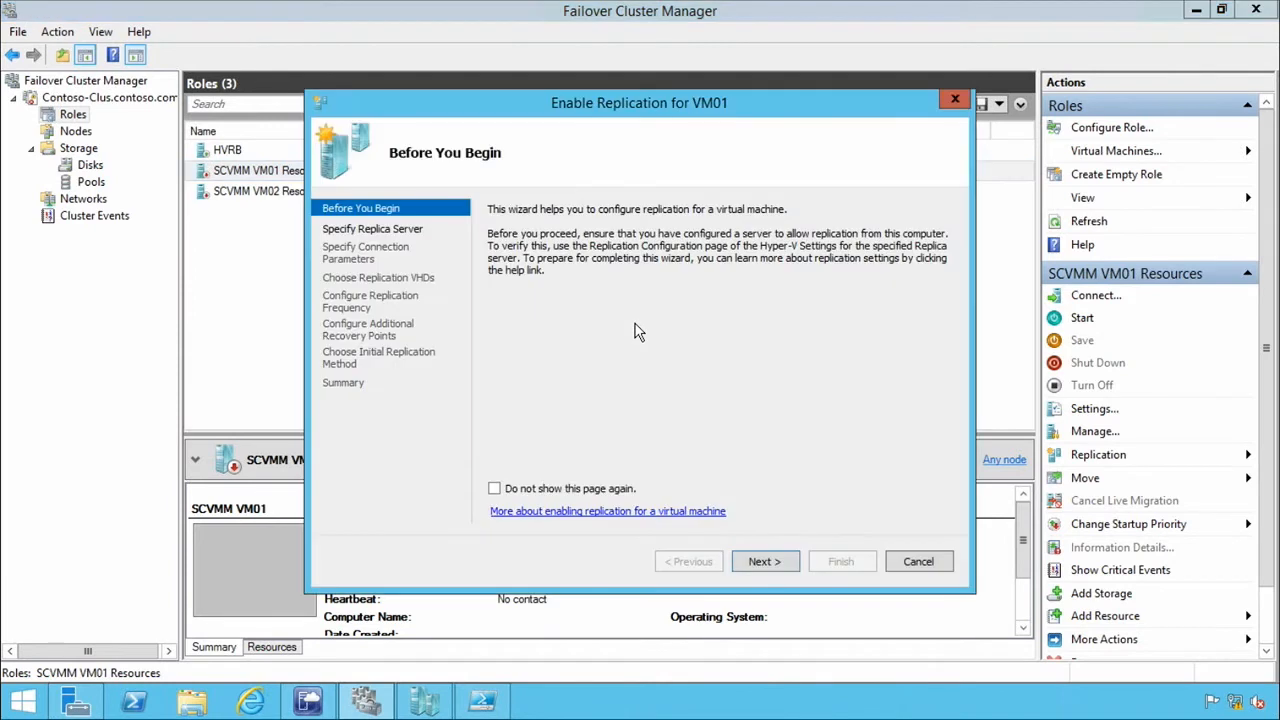
{"action": "left_click", "coordinate": [787, 568]}
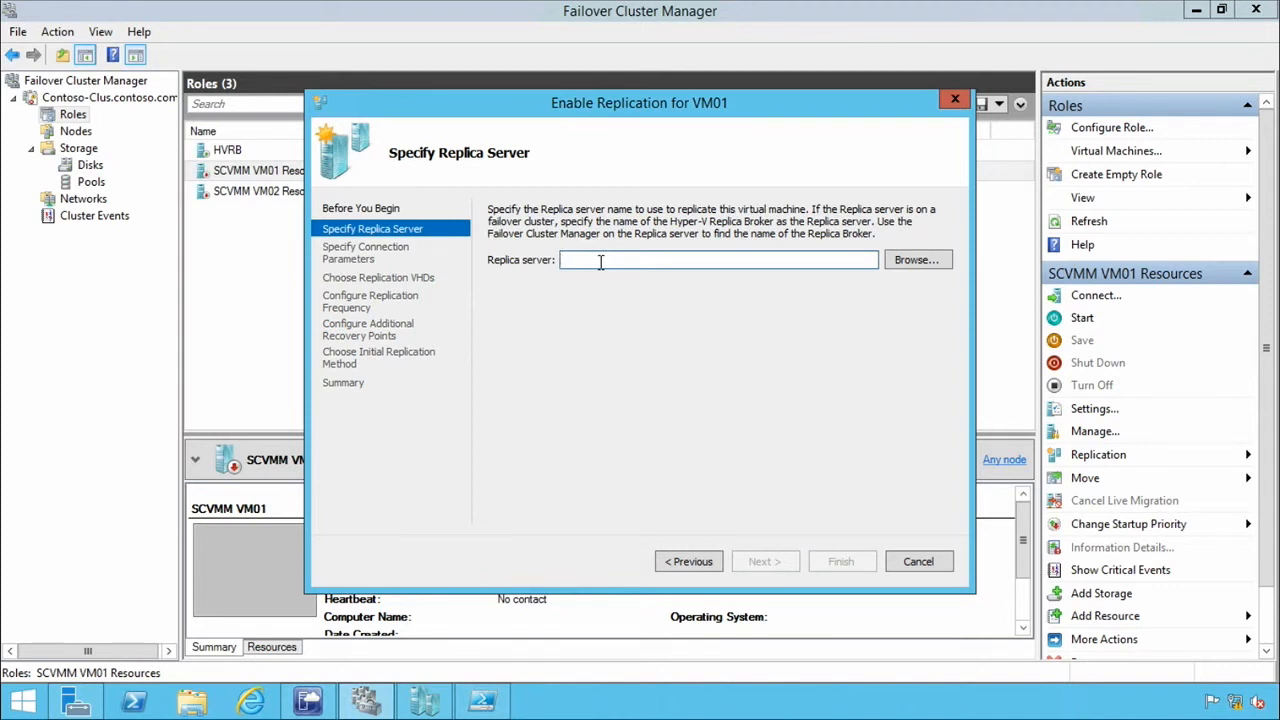
{"action": "type", "text": "SCVMM01"}
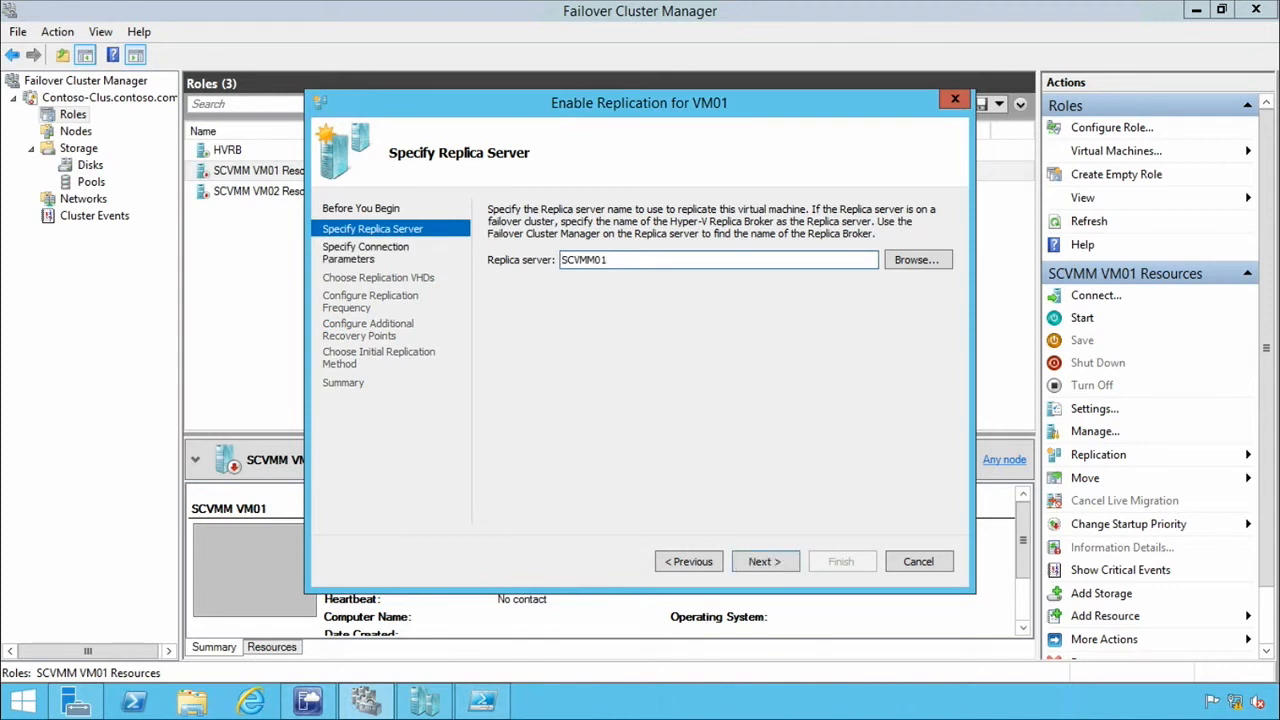
Look up scvmm01 among the contoso.com computers and use it as the Replica server.
{"action": "left_click", "coordinate": [919, 267]}
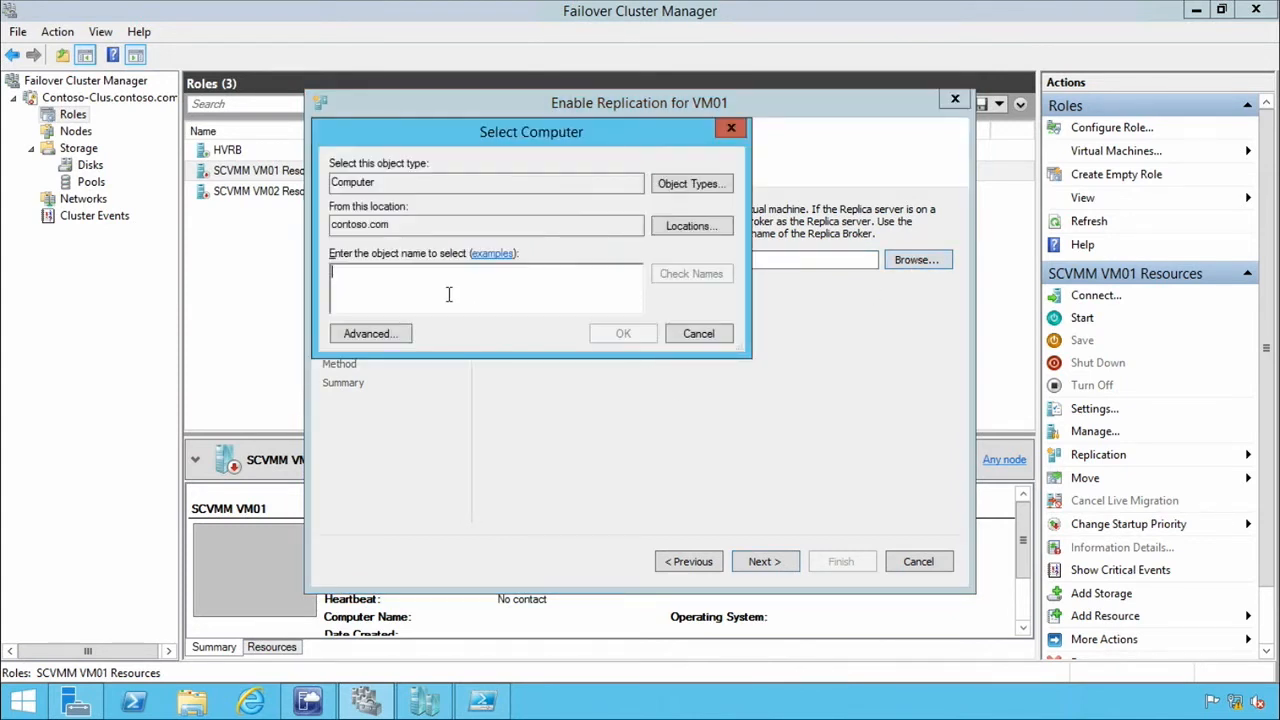
{"action": "type", "text": "scvmm01"}
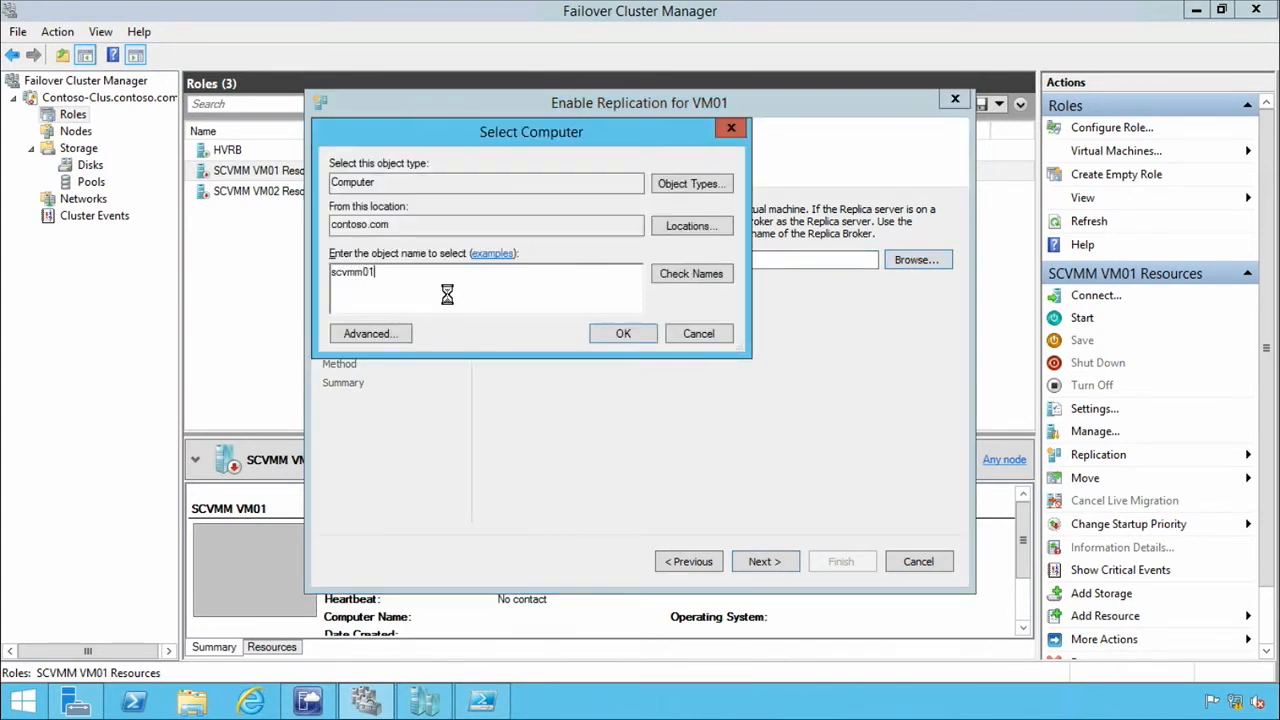
{"action": "left_click", "coordinate": [751, 260]}
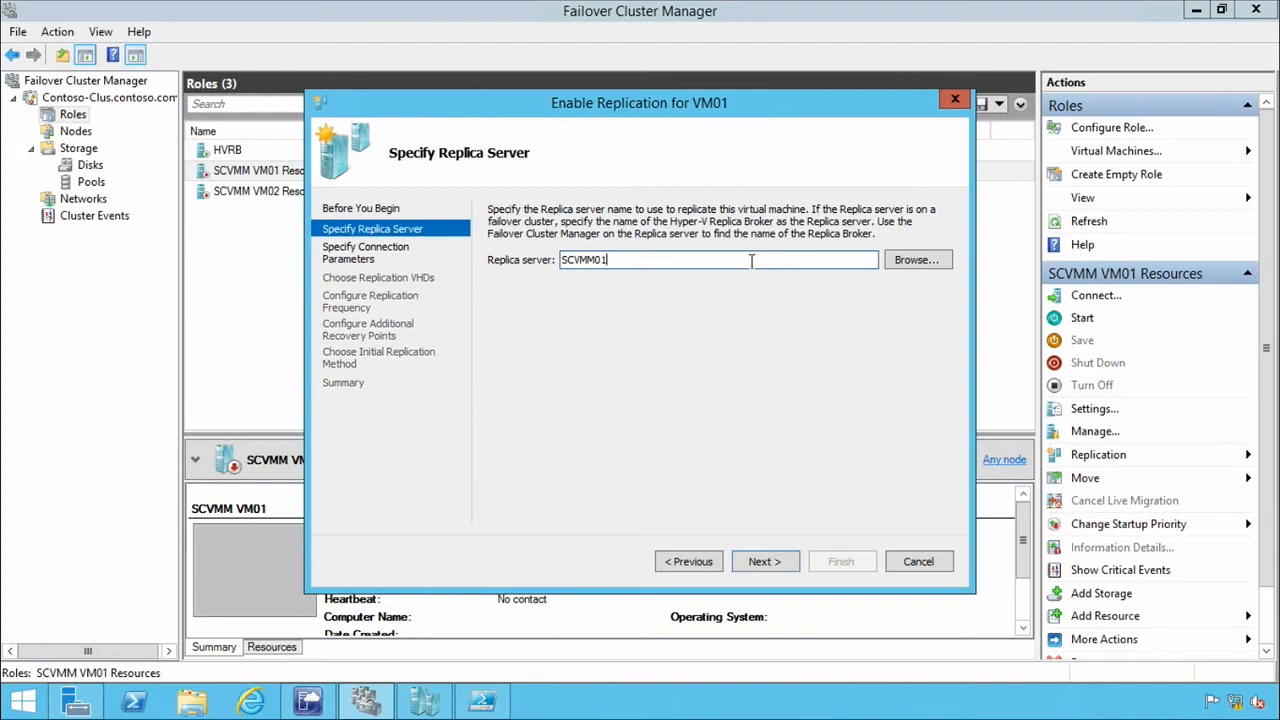
{"action": "left_click_drag", "start_coordinate": [650, 262], "coordinate": [540, 268]}
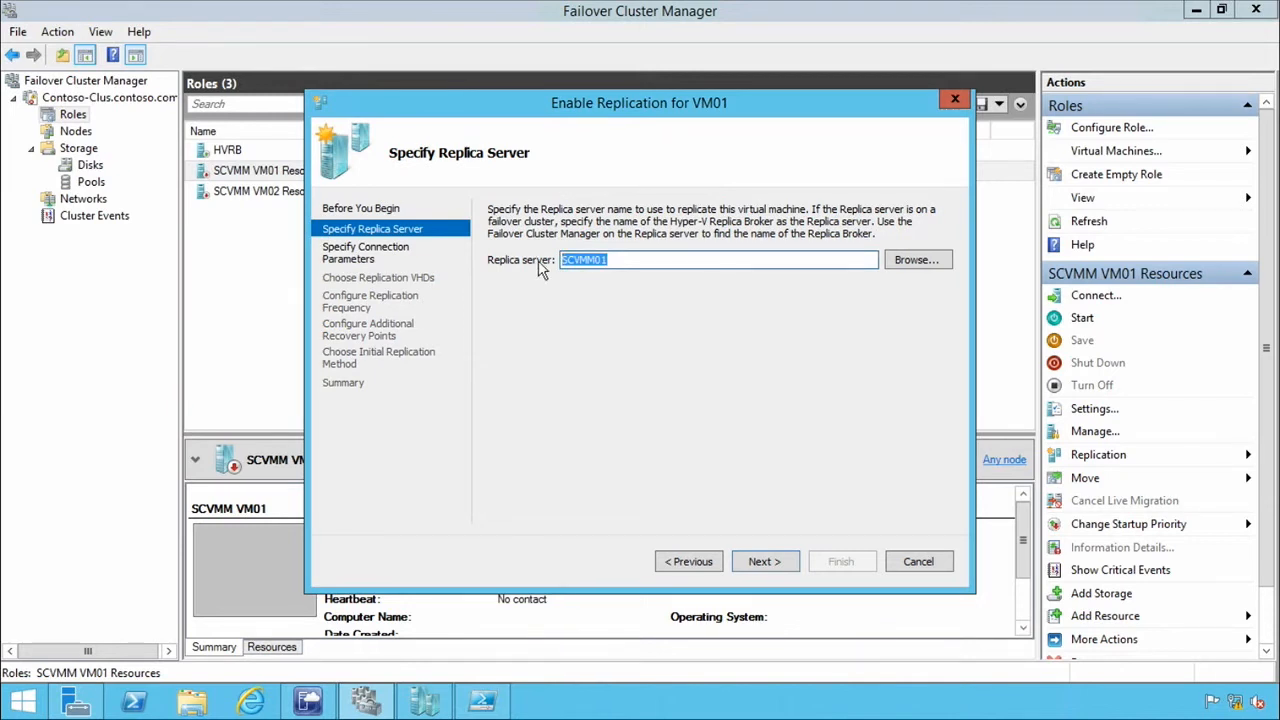
{"action": "left_click", "coordinate": [628, 259]}
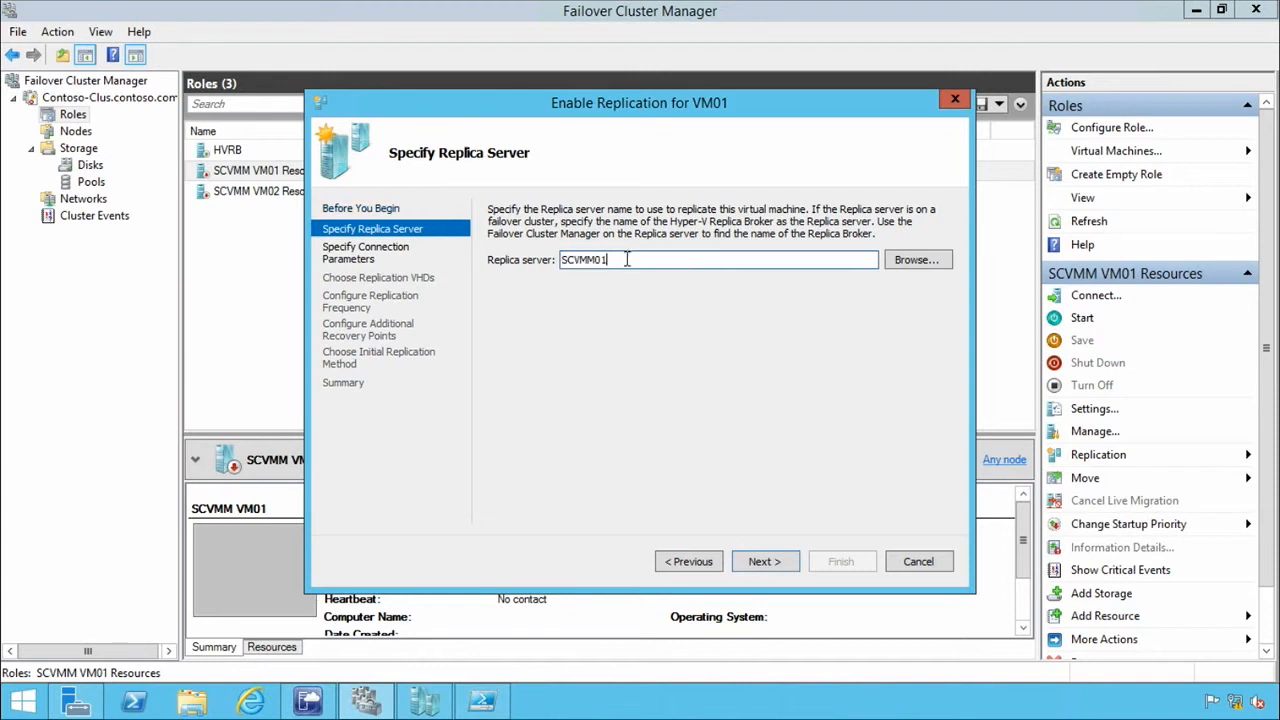
Accept the Replica server, keep Kerberos authentication on port 80 with compression, and proceed to choosing VM01's replication VHDs.
{"action": "left_click", "coordinate": [777, 562]}
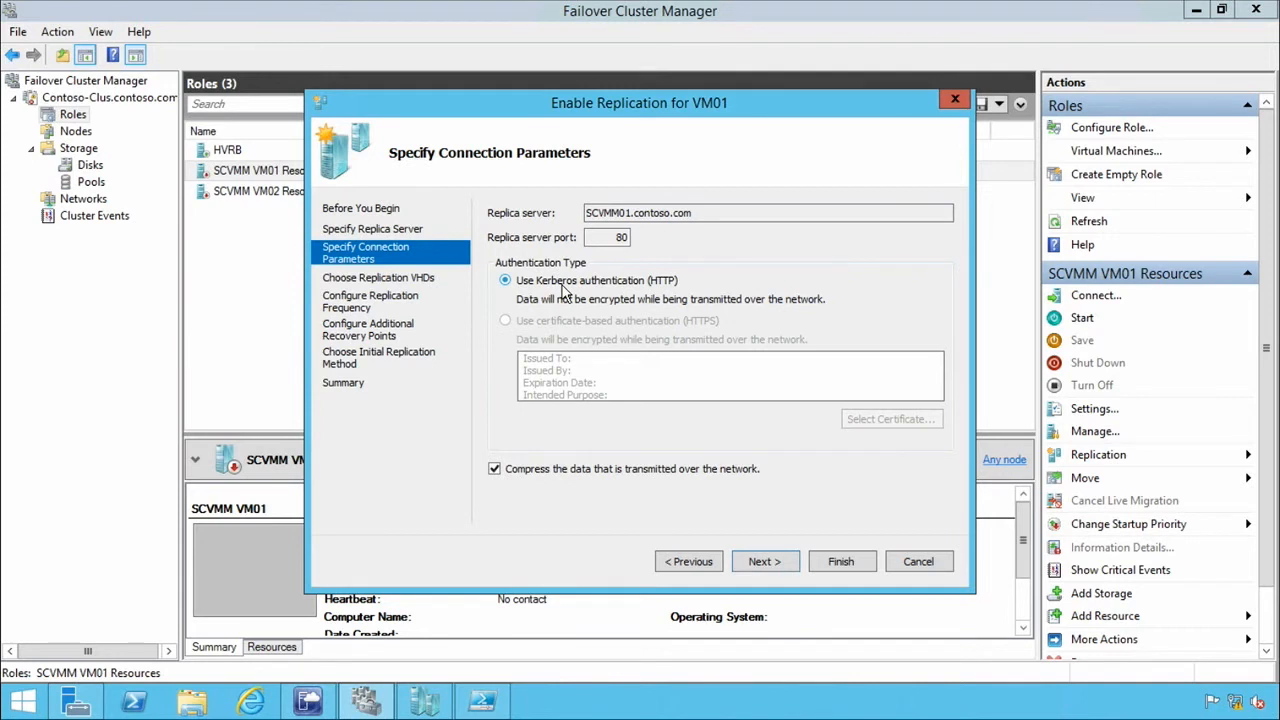
{"action": "left_click", "coordinate": [618, 237]}
{"action": "left_click", "coordinate": [764, 562]}
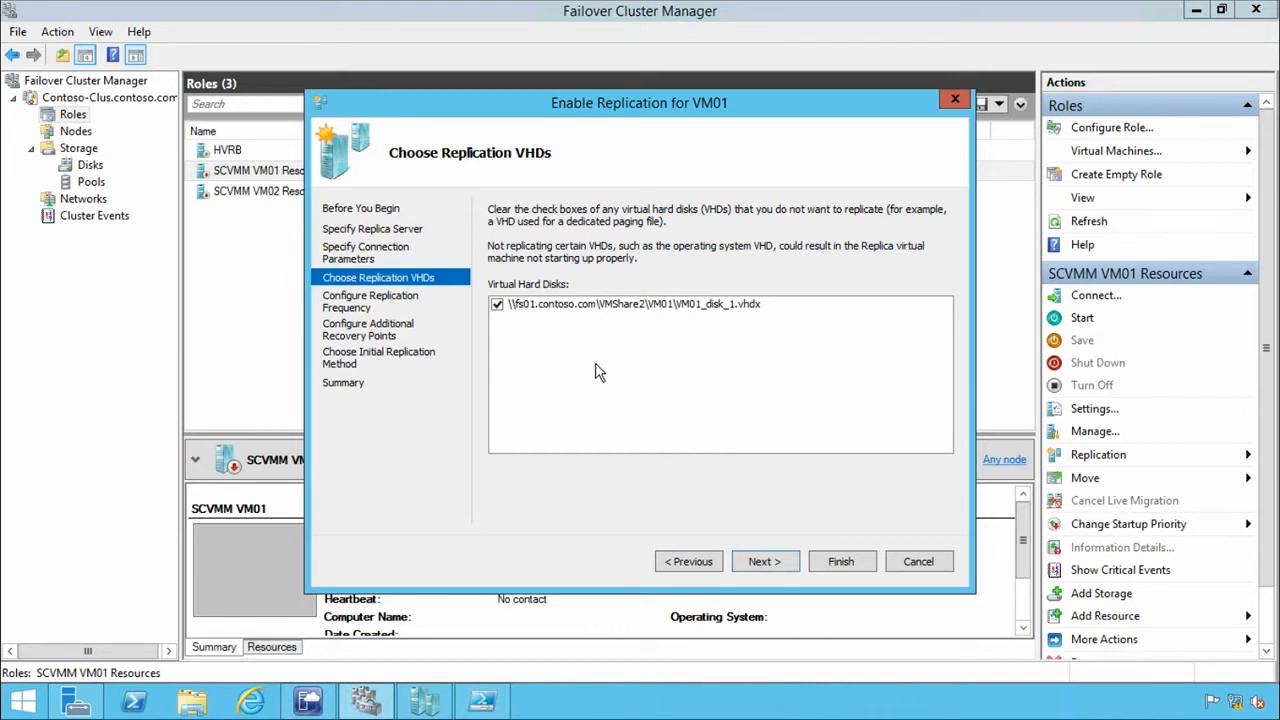
Accept VM01_disk_1.vhdx as the disk to replicate and set the replication frequency to 5 minutes.
{"action": "left_click", "coordinate": [782, 570]}
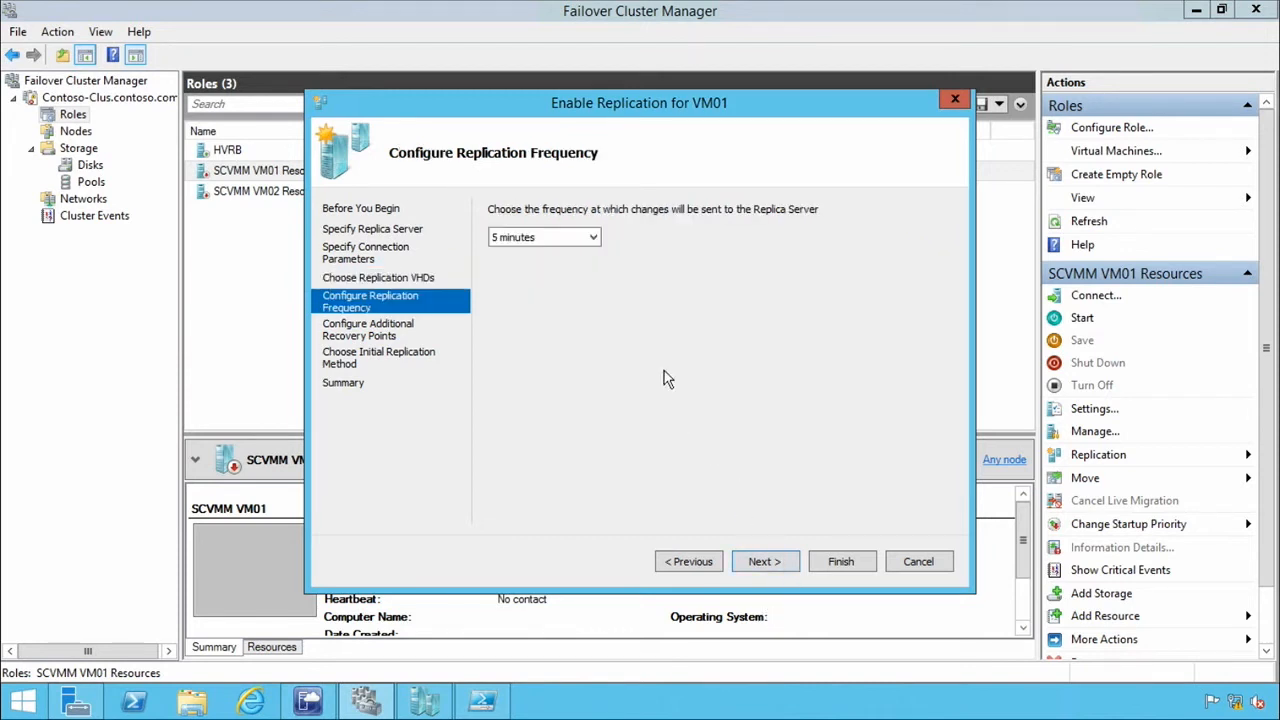
{"action": "left_click", "coordinate": [595, 238]}
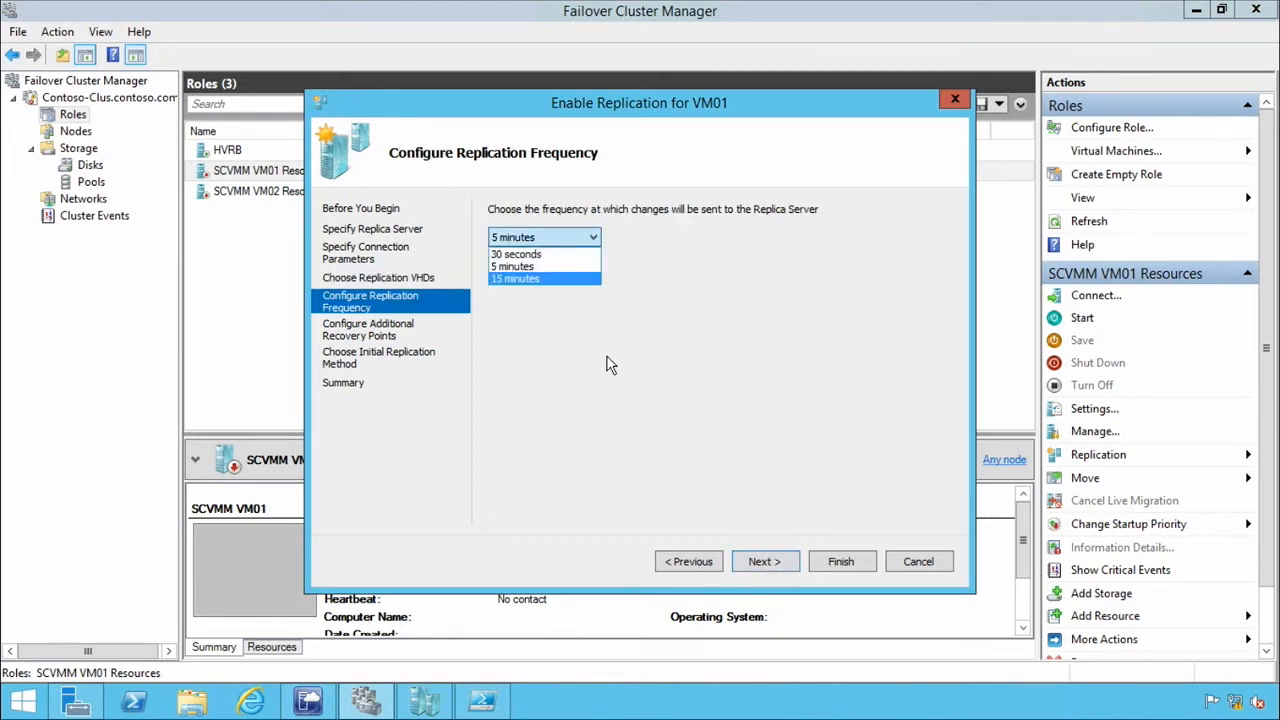
{"action": "left_click", "coordinate": [548, 268]}
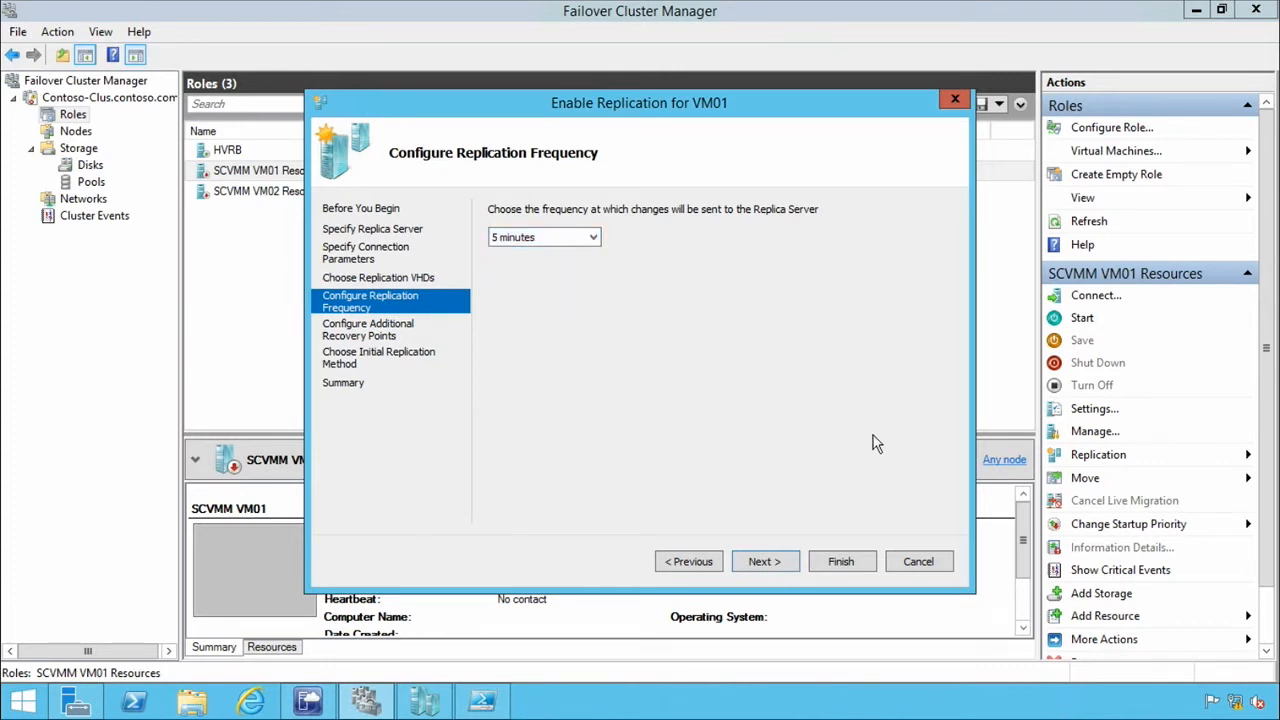
{"action": "left_click", "coordinate": [784, 563]}
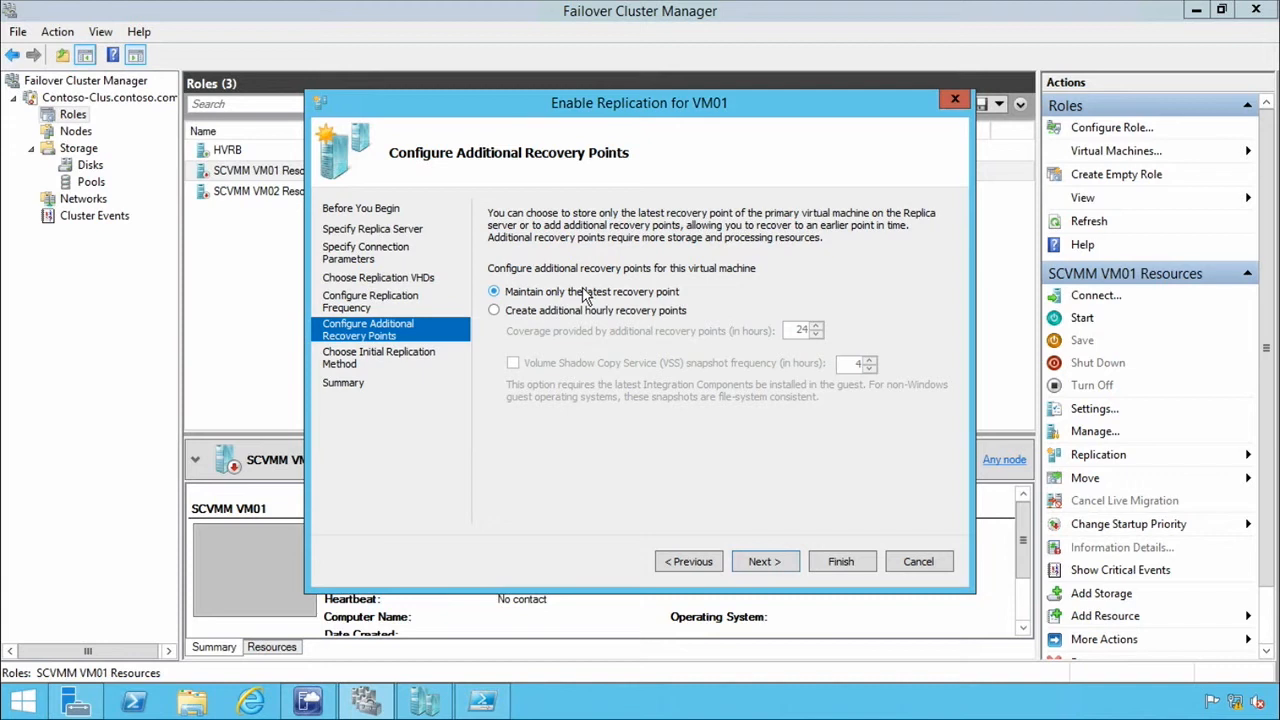
Choose to maintain only the latest recovery point for VM01 and proceed to the initial replication method.
{"action": "left_click", "coordinate": [529, 320]}
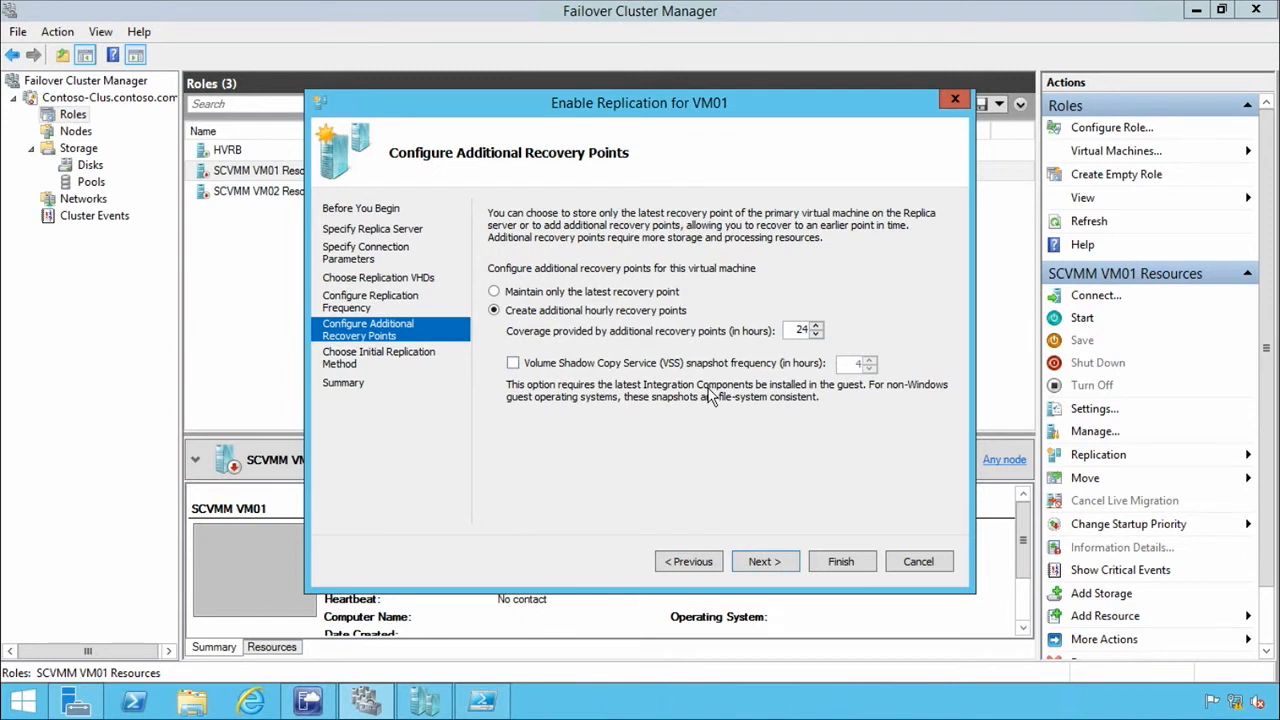
{"action": "left_click", "coordinate": [494, 292]}
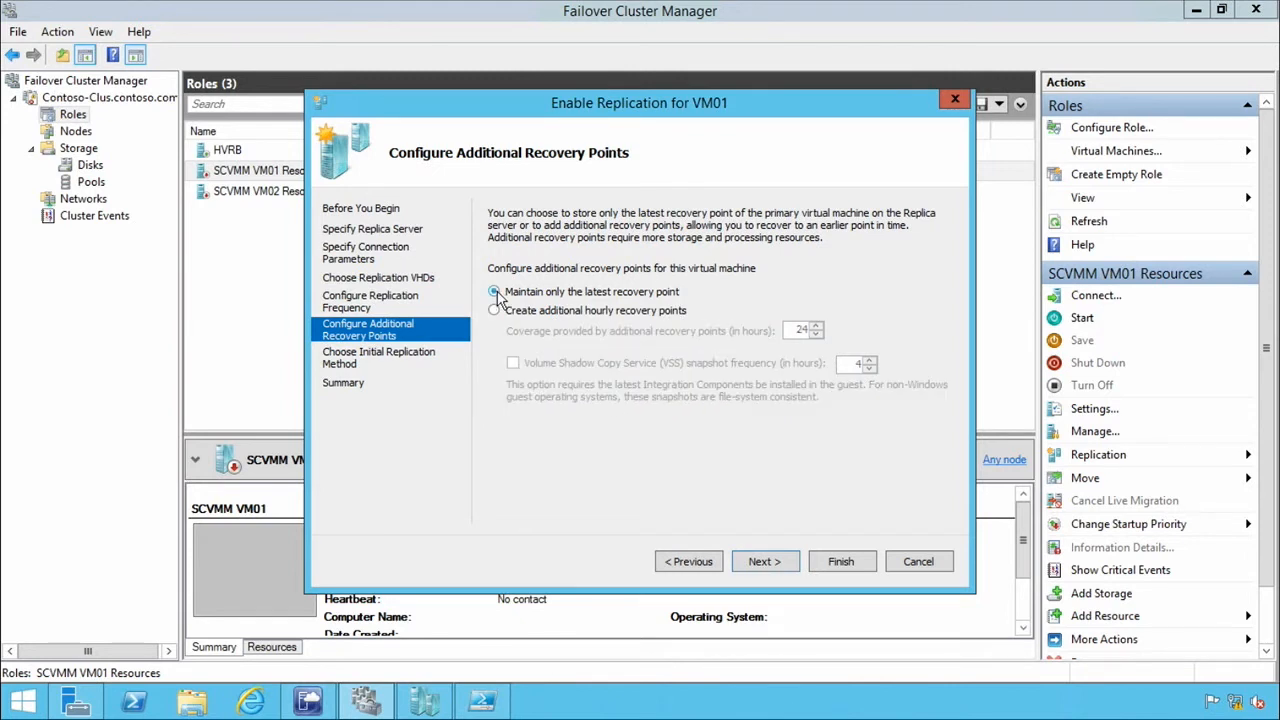
{"action": "left_click", "coordinate": [790, 562]}
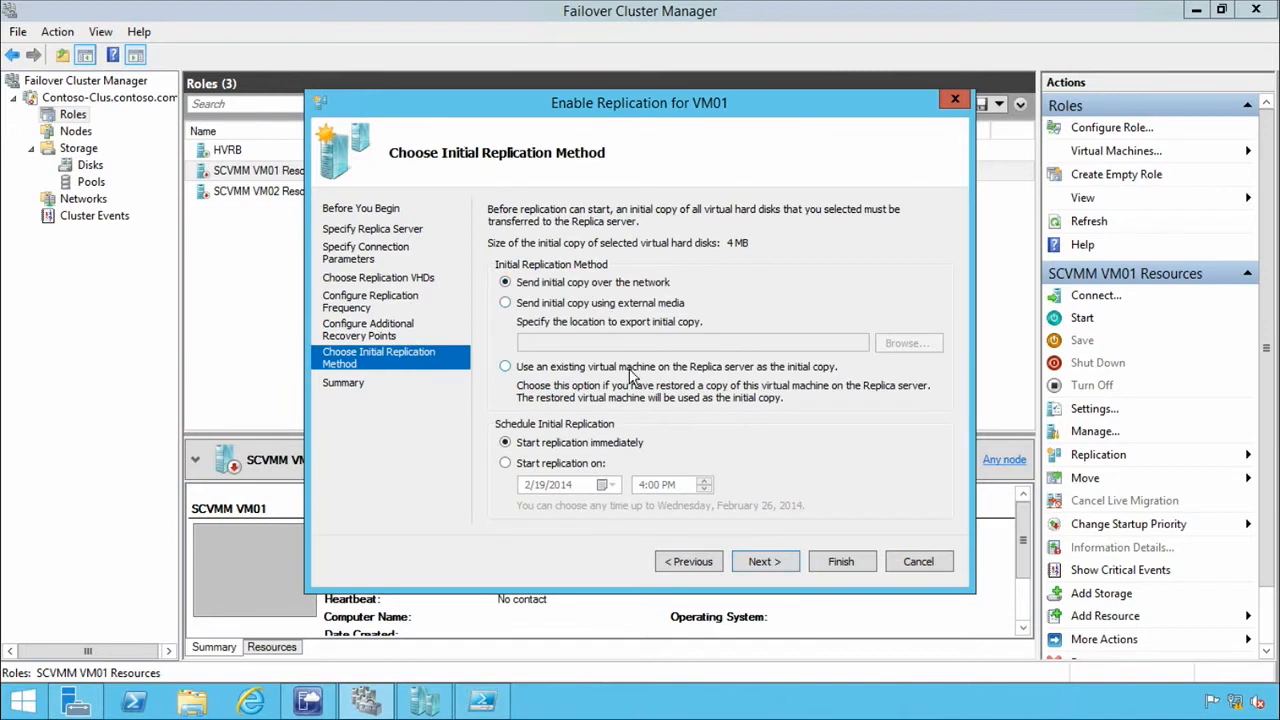
Send VM01's initial copy over the network with replication starting immediately, and finish the Enable Replication wizard.
{"action": "left_click", "coordinate": [540, 306]}
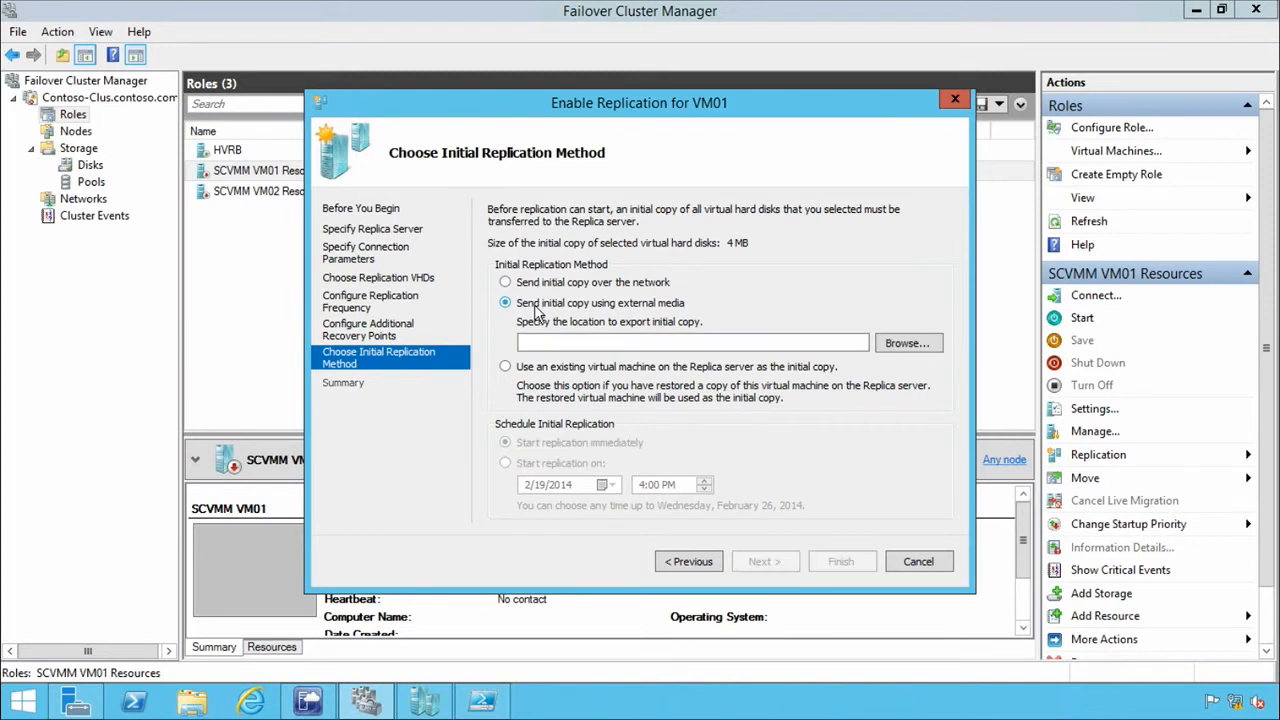
{"action": "left_click", "coordinate": [536, 372]}
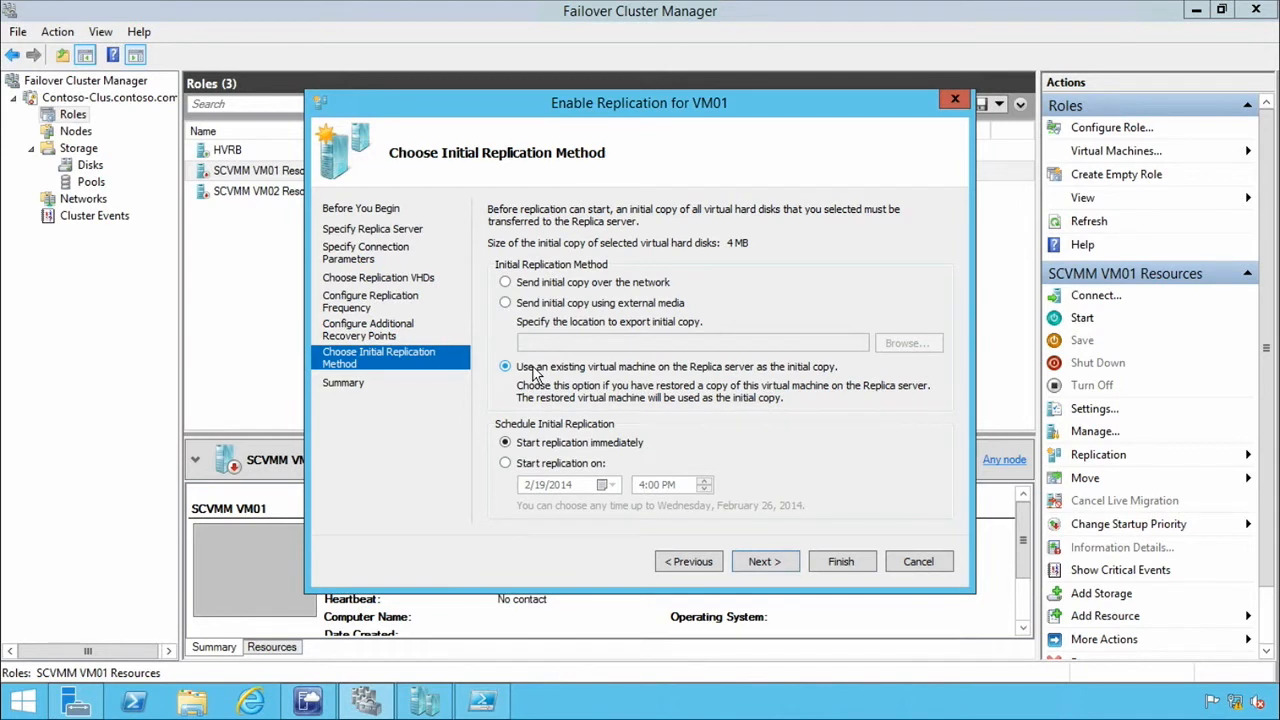
{"action": "left_click", "coordinate": [505, 284]}
{"action": "left_click", "coordinate": [510, 464]}
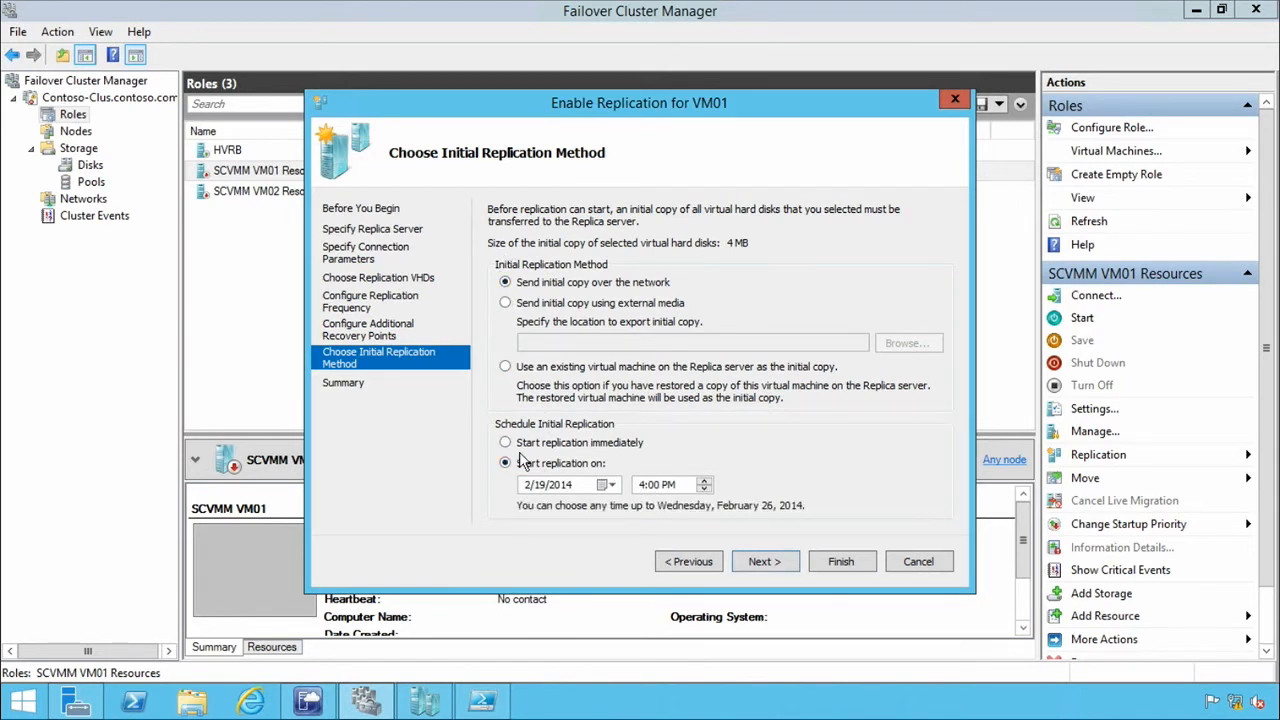
{"action": "left_click", "coordinate": [506, 444]}
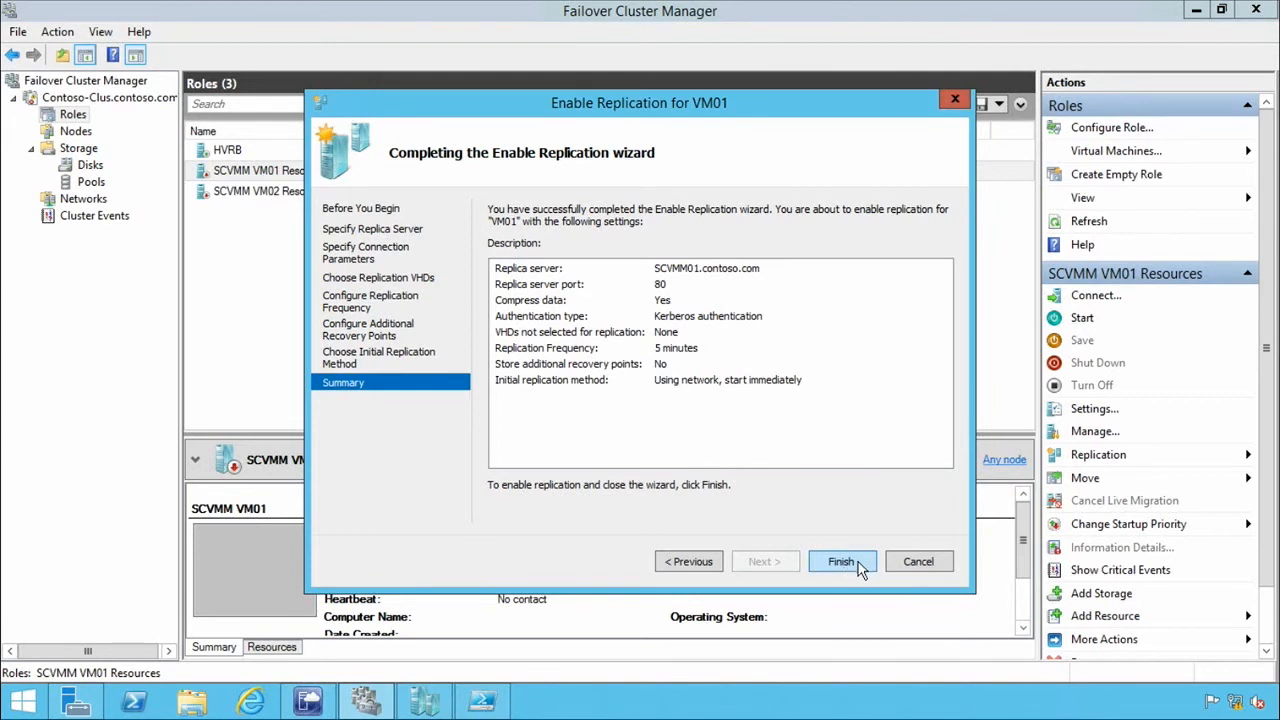
{"action": "left_click", "coordinate": [840, 562]}
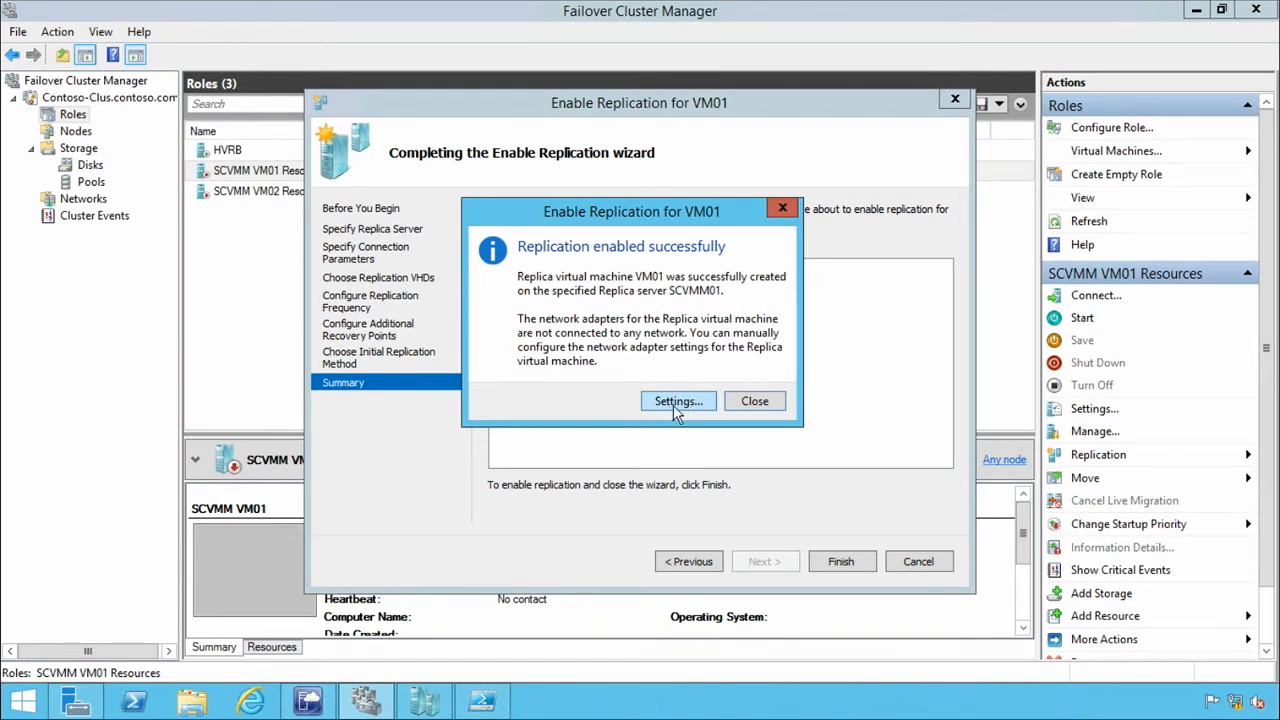
Examine the replica VM01's network adapter bandwidth, Failover TCP/IP and Test Failover settings, and close them without changes.
{"action": "left_click", "coordinate": [673, 401]}
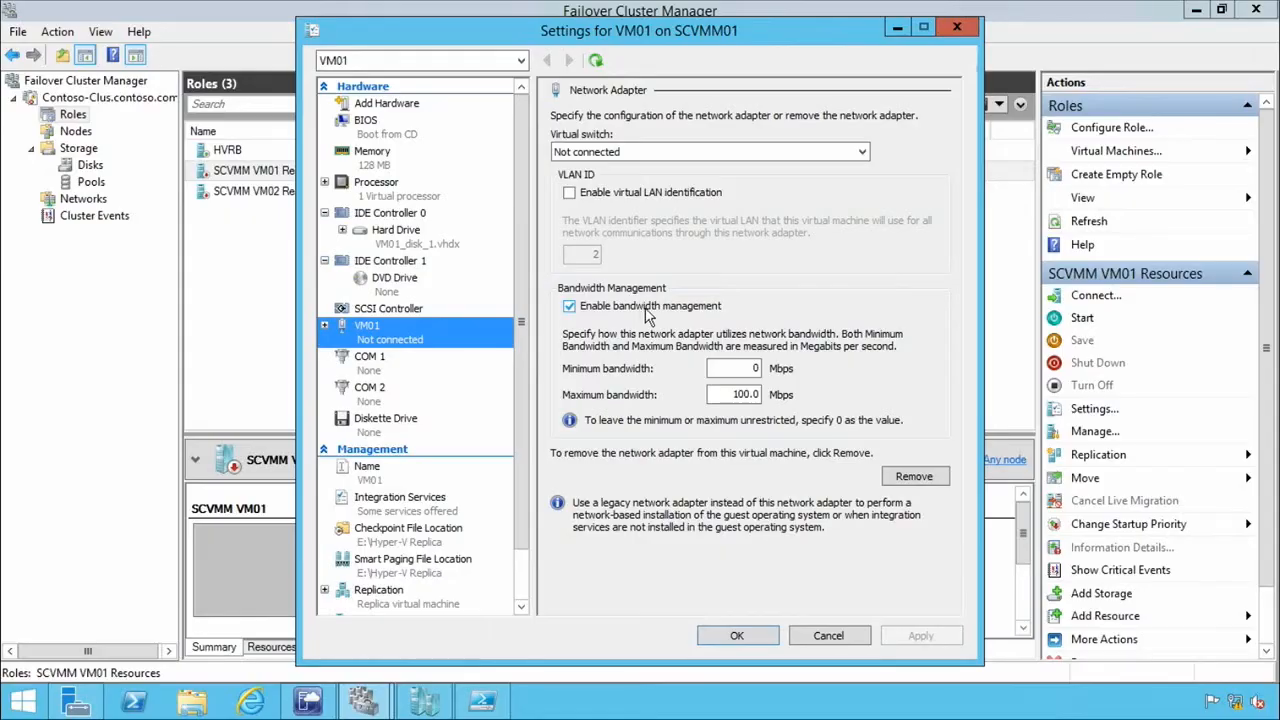
{"action": "double_click", "coordinate": [732, 394]}
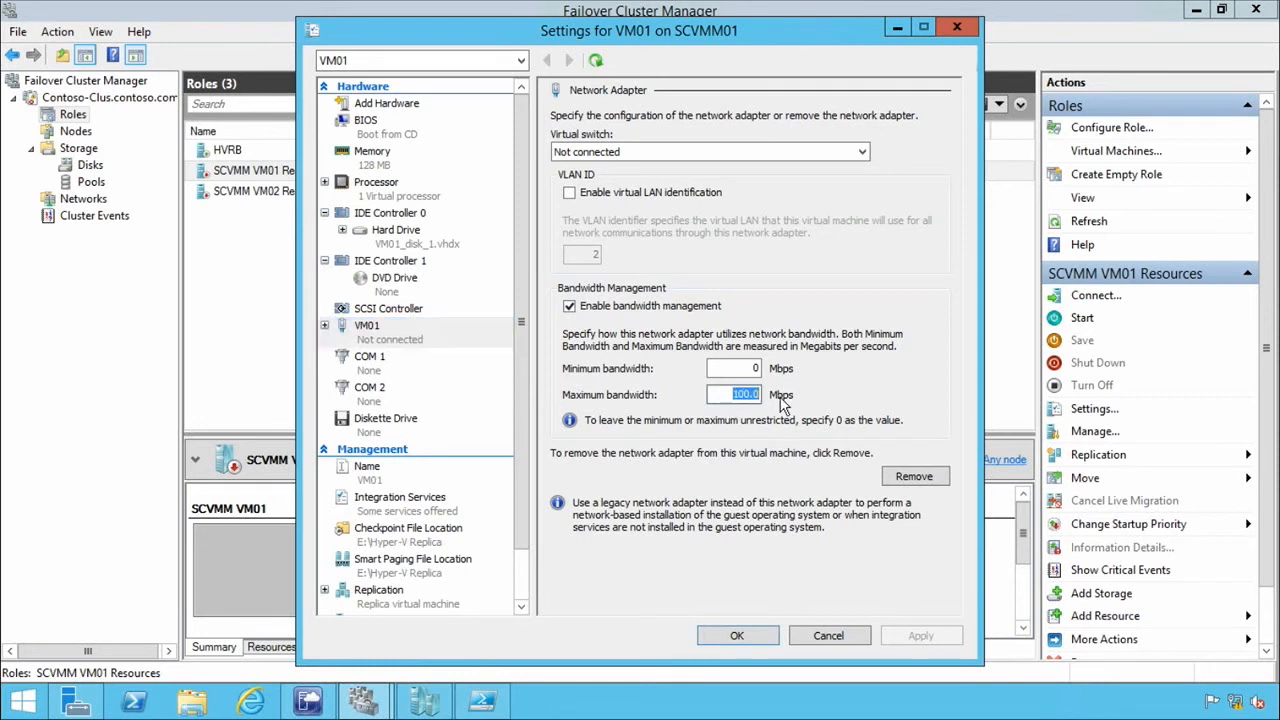
{"action": "left_click", "coordinate": [324, 327]}
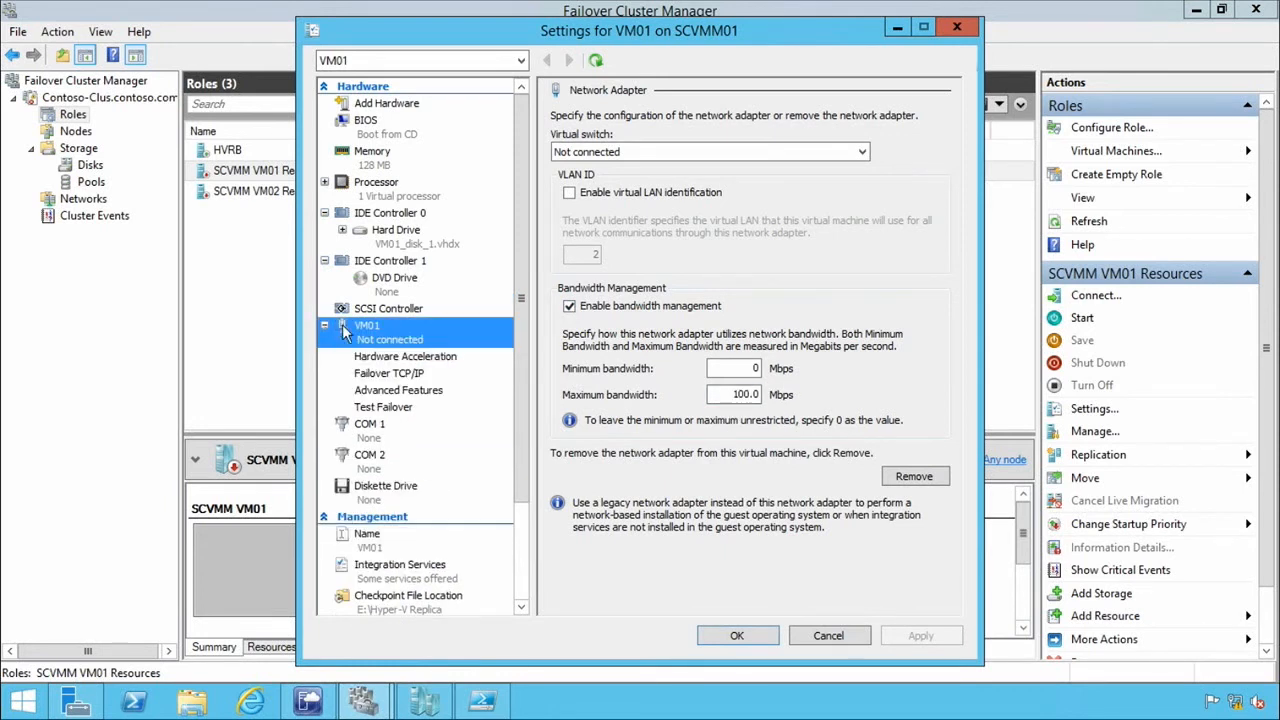
{"action": "left_click", "coordinate": [392, 377]}
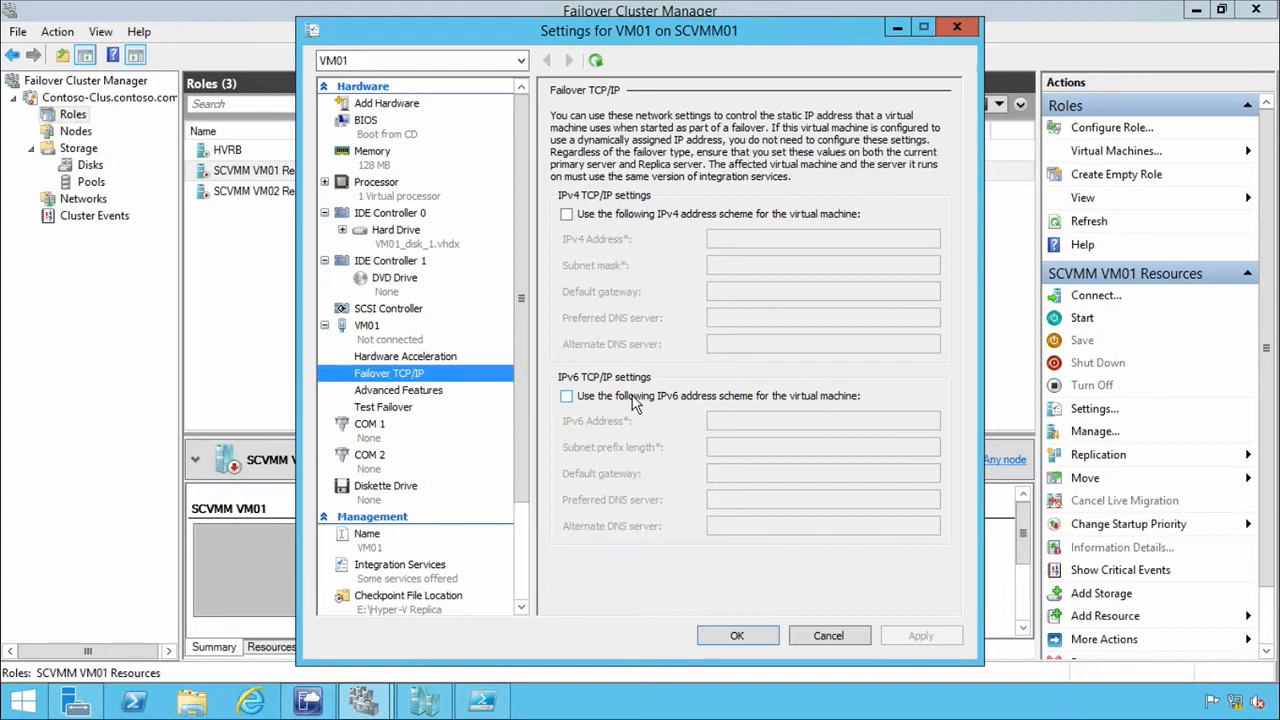
{"action": "left_click", "coordinate": [381, 409]}
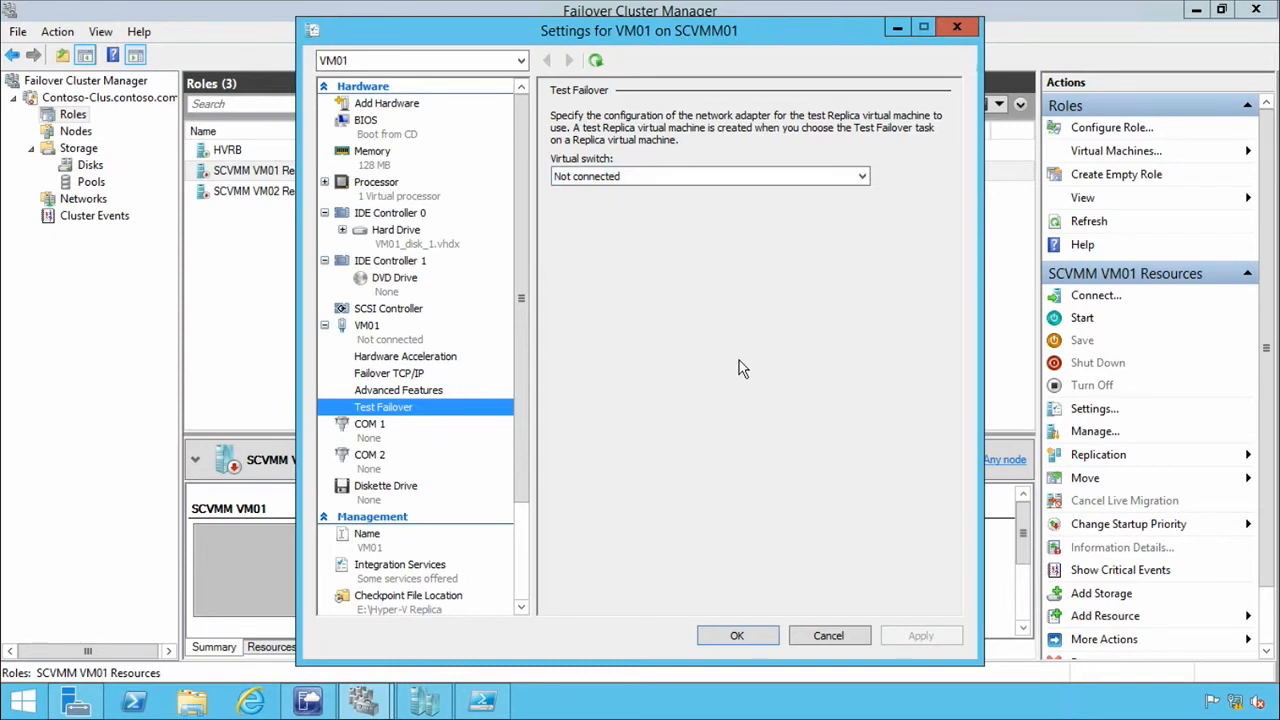
{"action": "left_click", "coordinate": [815, 638]}
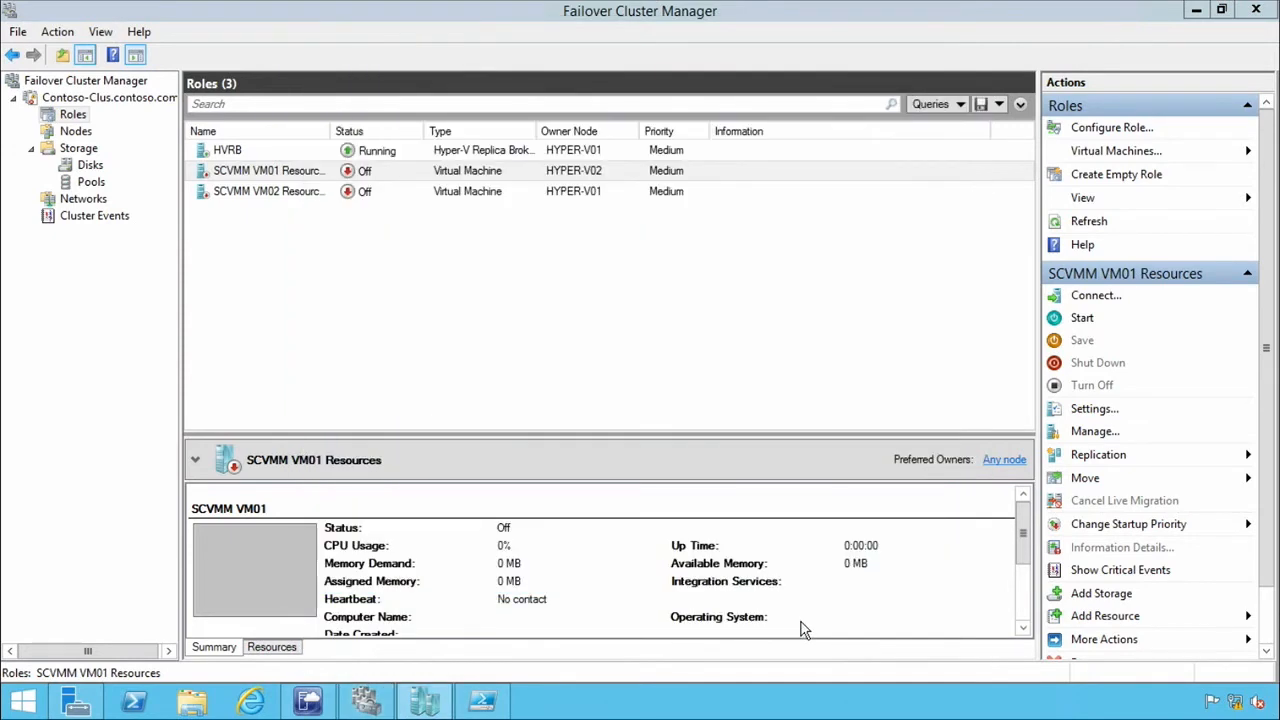
Check for the replica VM01 on SCVMM01 in Hyper-V Manager, and return to the VM01 role in Failover Cluster Manager.
{"action": "left_click", "coordinate": [294, 174]}
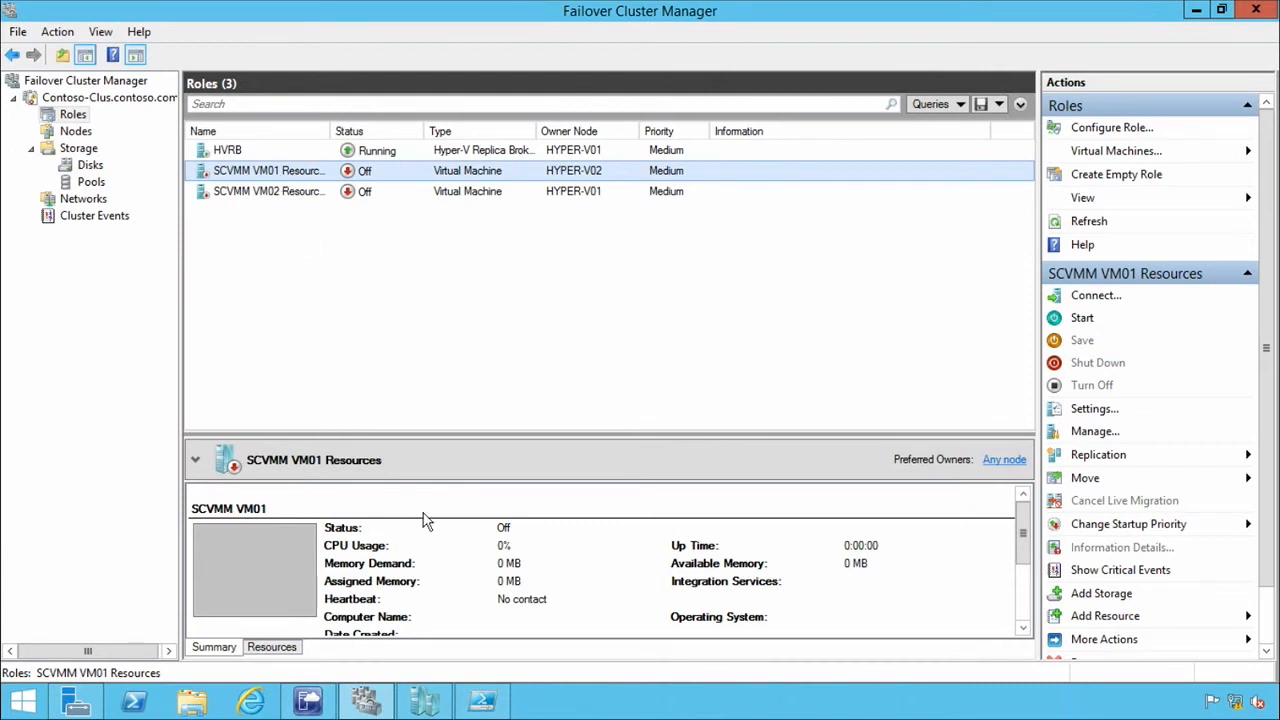
{"action": "left_click", "coordinate": [430, 702]}
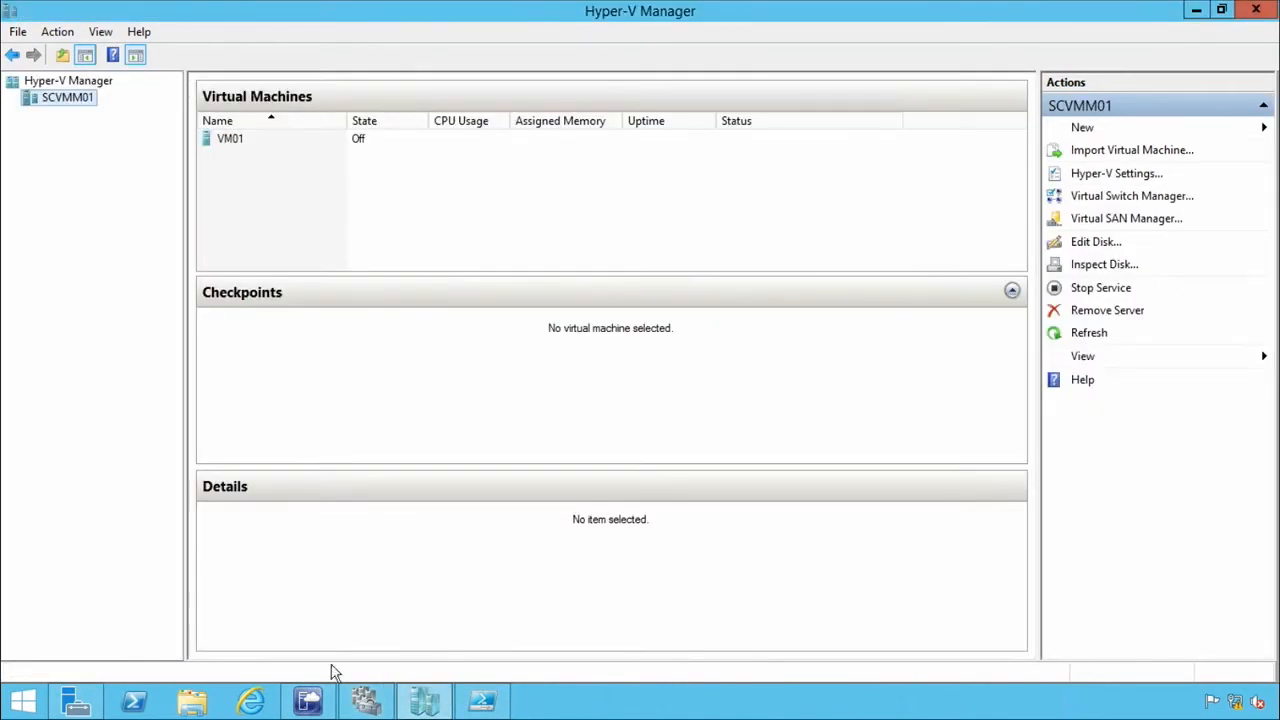
{"action": "left_click", "coordinate": [424, 698]}
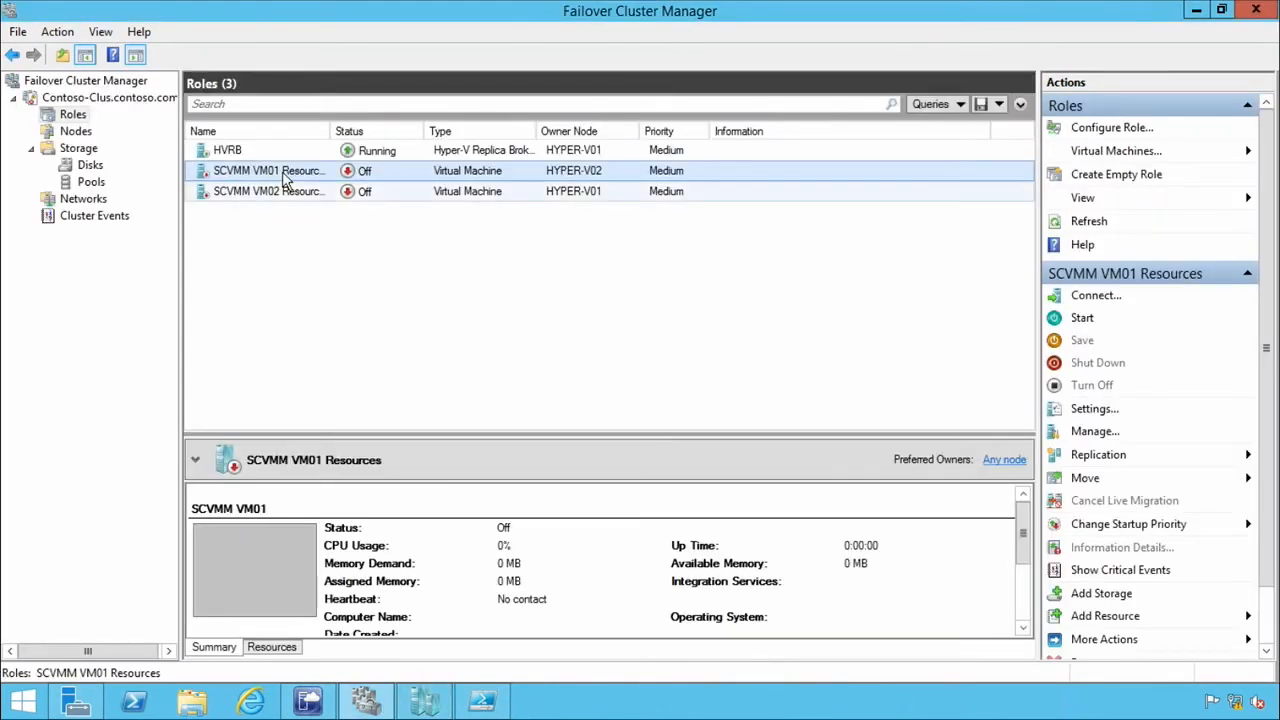
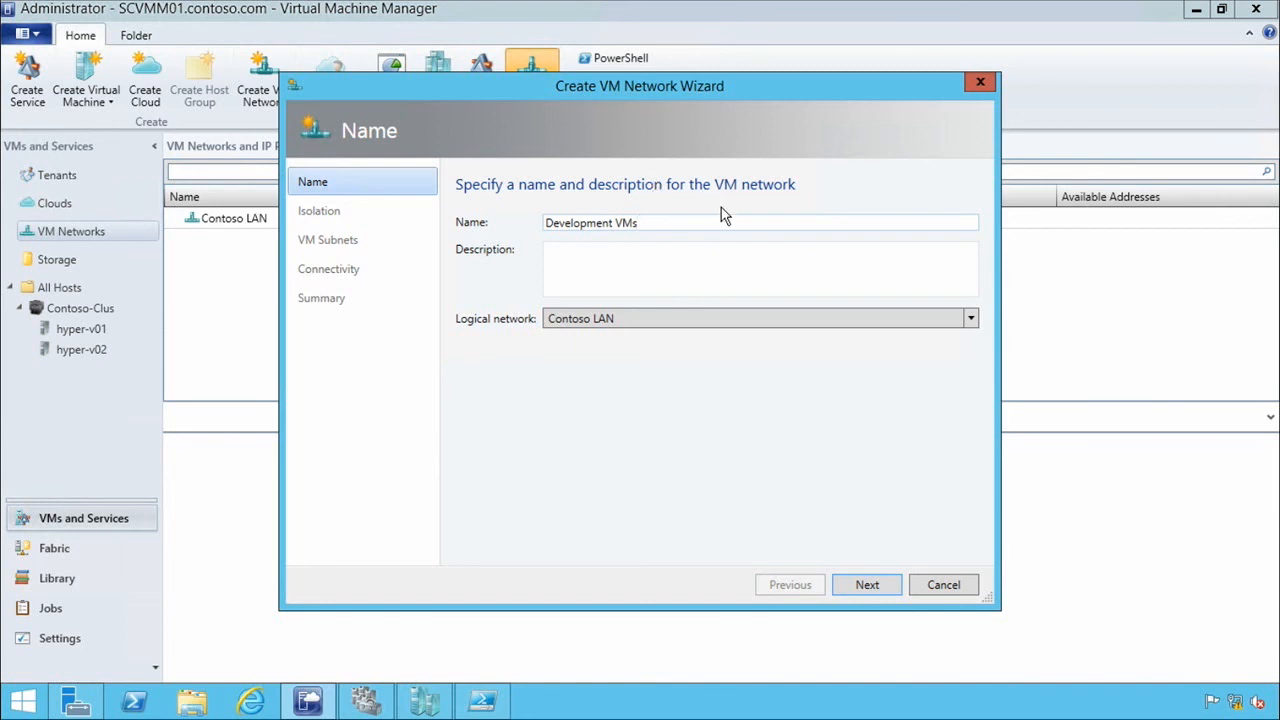
Name the new VM network Development LAN, assign it to the Contoso LAN logical network, and proceed to isolation.
{"action": "double_click", "coordinate": [622, 222]}
{"action": "type", "text": "LAN"}
{"action": "left_click", "coordinate": [640, 322]}
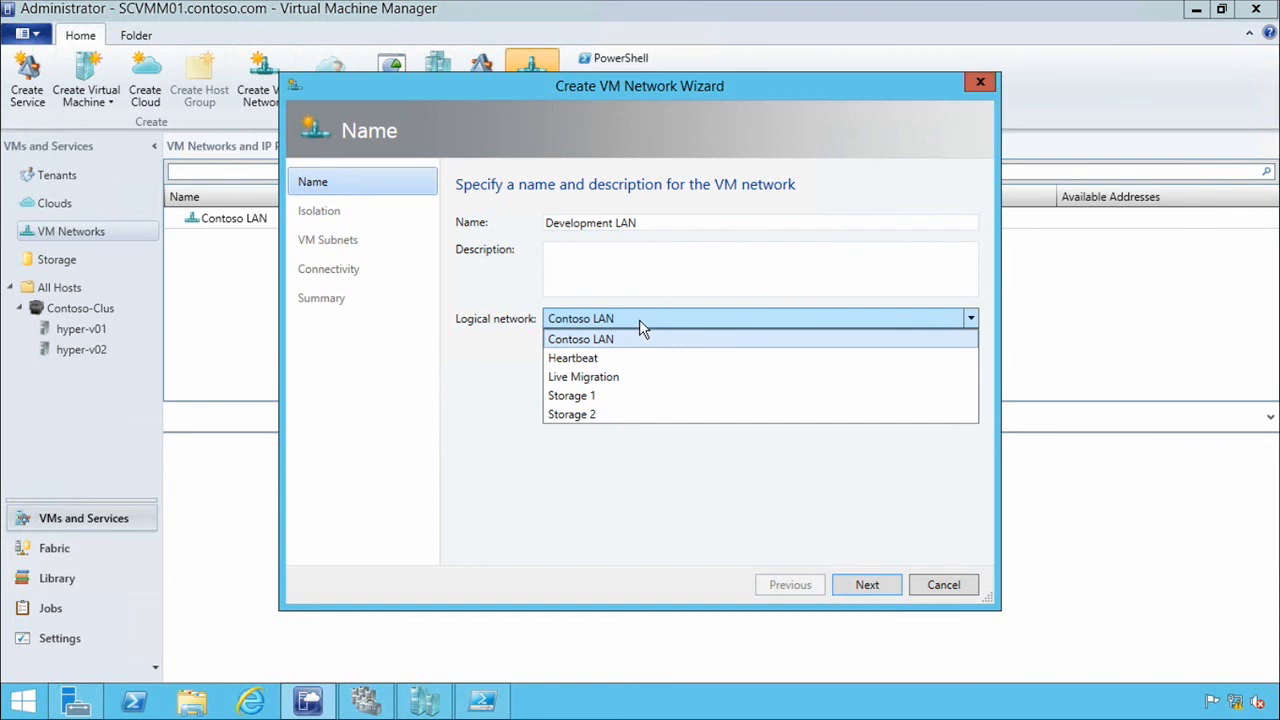
{"action": "left_click", "coordinate": [628, 342]}
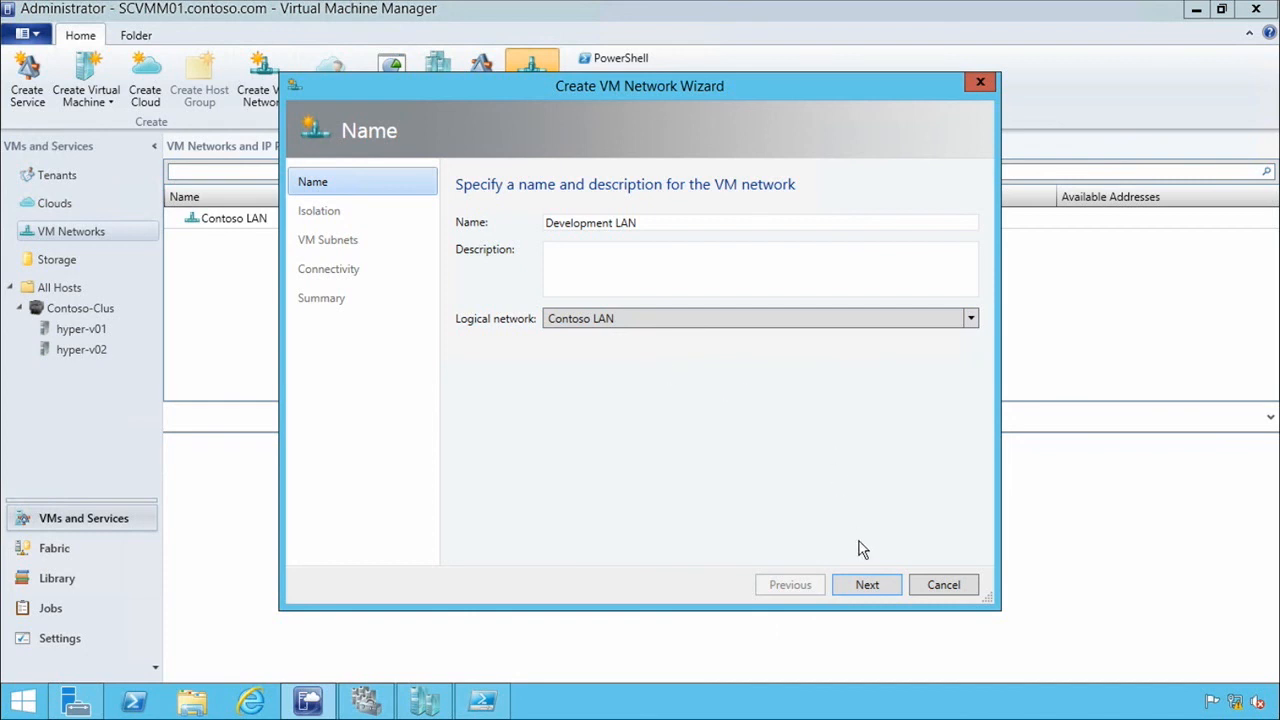
{"action": "left_click", "coordinate": [889, 585]}
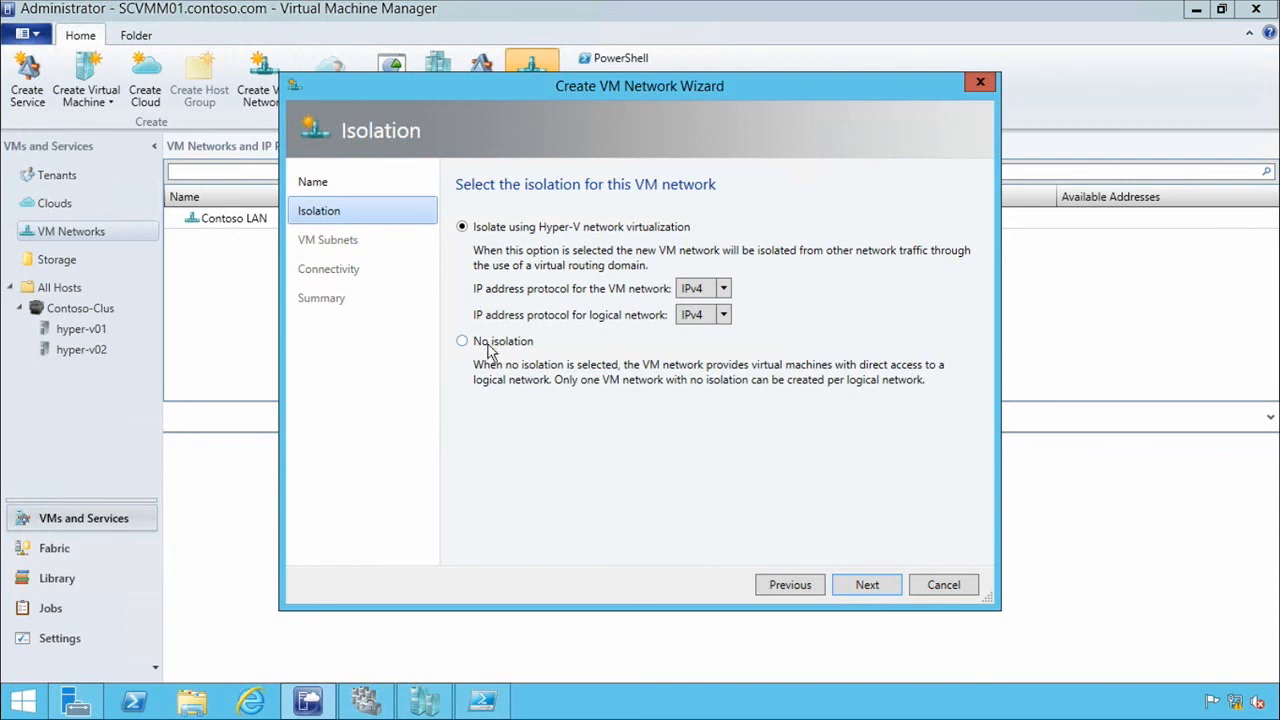
Keep isolation through Hyper-V network virtualization with IPv4 for both the VM and logical networks, and proceed to VM subnets.
{"action": "left_click", "coordinate": [723, 288]}
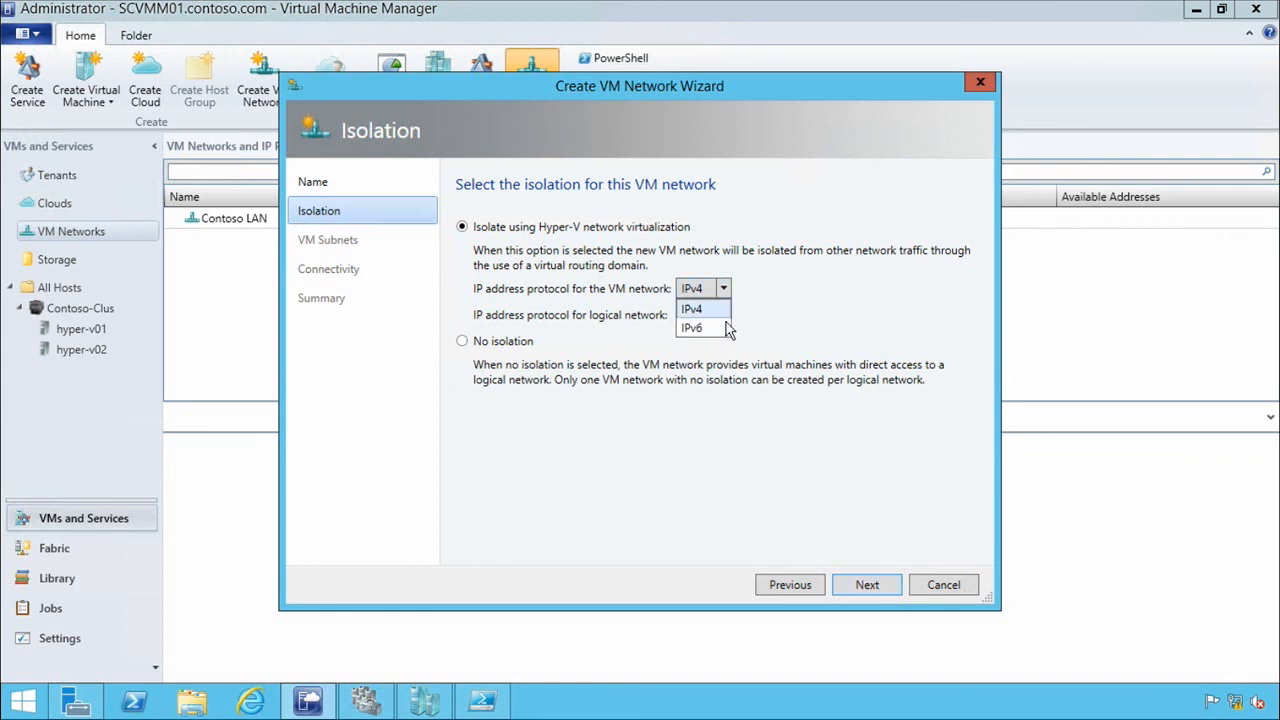
{"action": "left_click", "coordinate": [752, 290]}
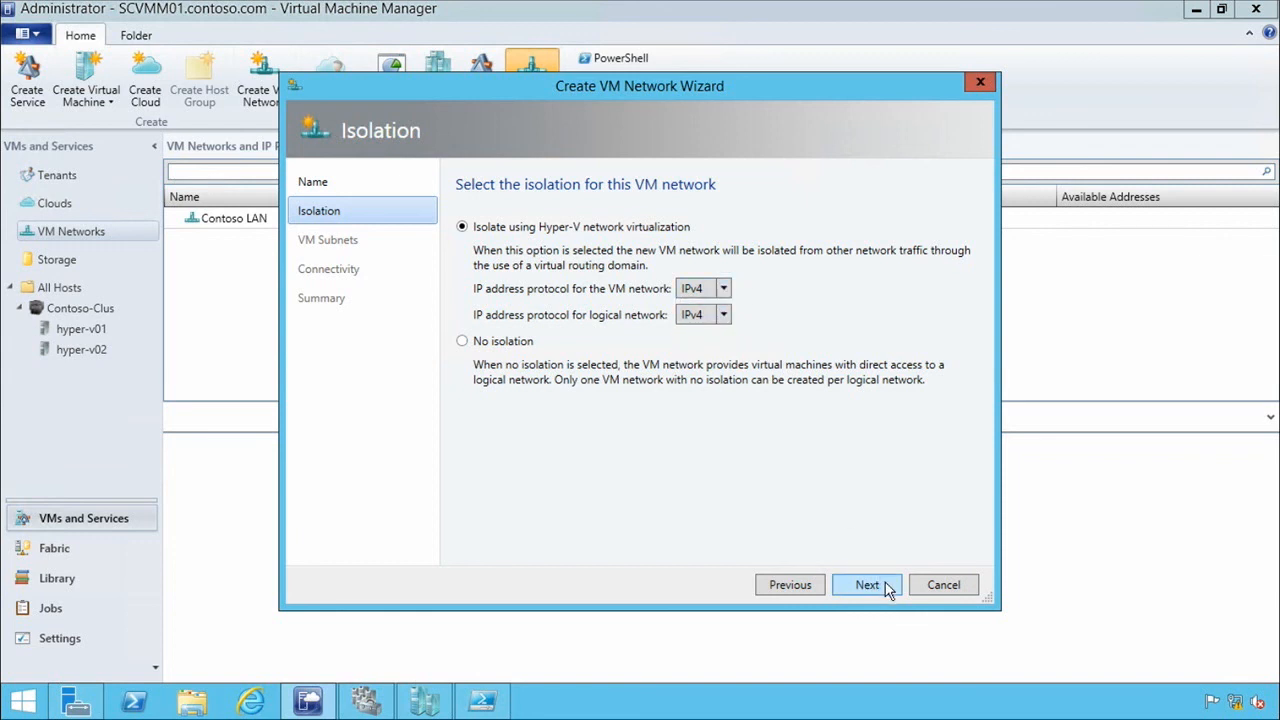
{"action": "left_click", "coordinate": [721, 318]}
{"action": "left_click", "coordinate": [722, 323]}
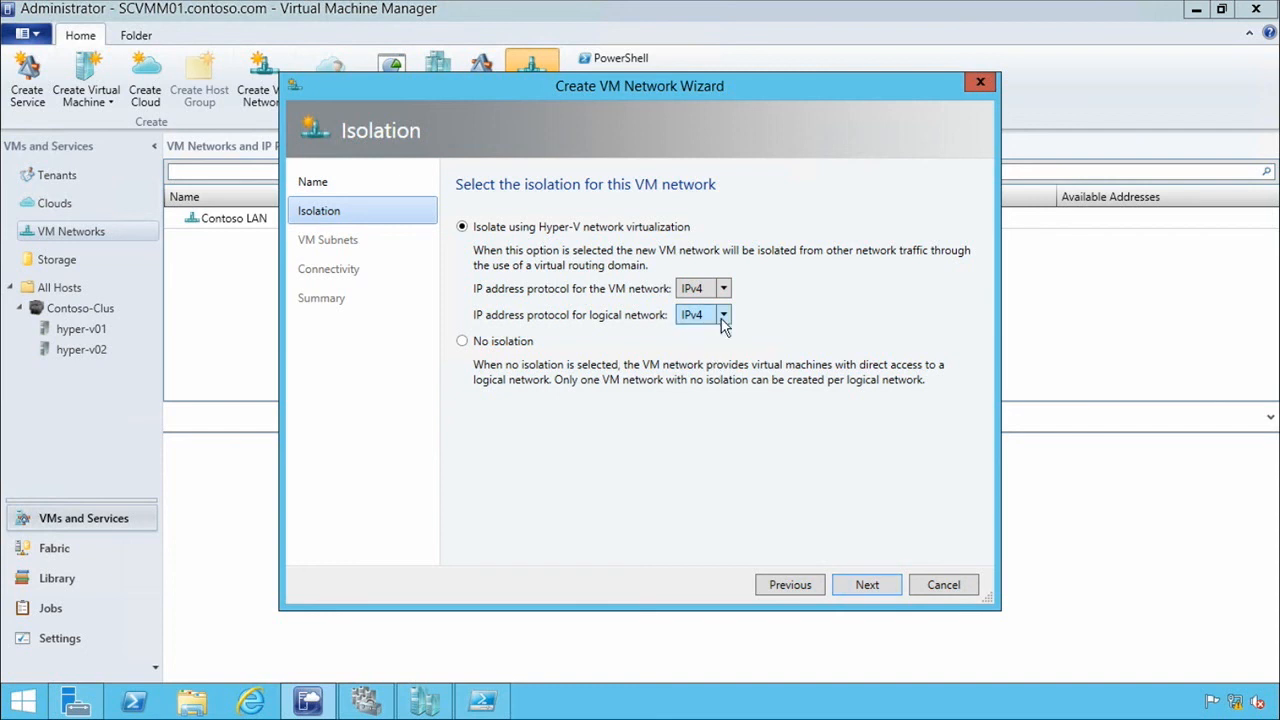
{"action": "left_click", "coordinate": [894, 590]}
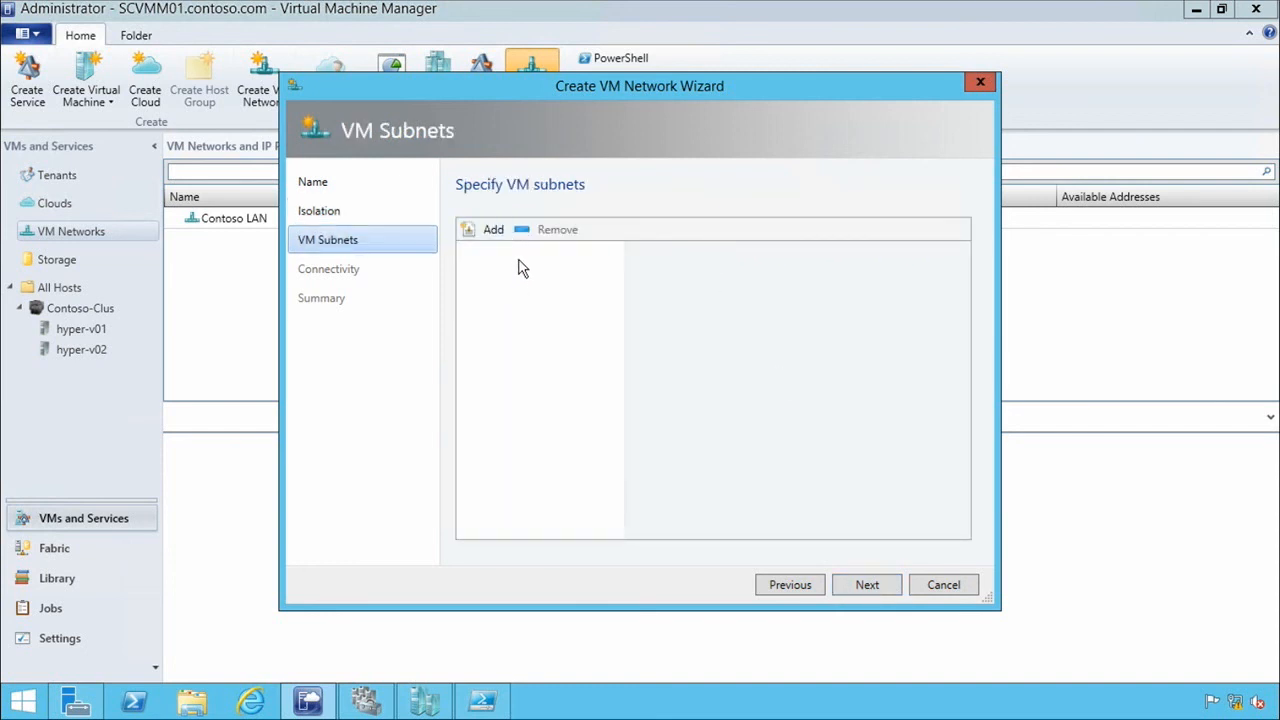
Add a VM subnet to the Development LAN network with the subnet address 192.168.6.0/24.
{"action": "left_click", "coordinate": [488, 233]}
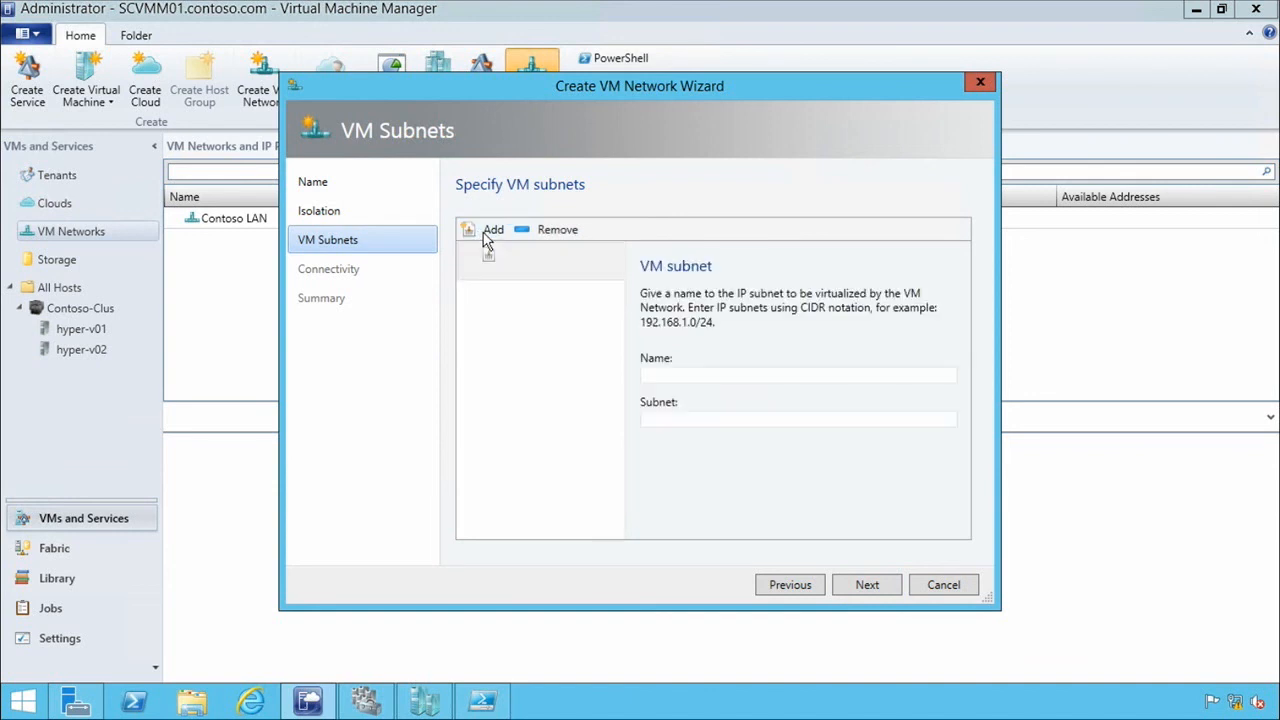
{"action": "left_click", "coordinate": [708, 376]}
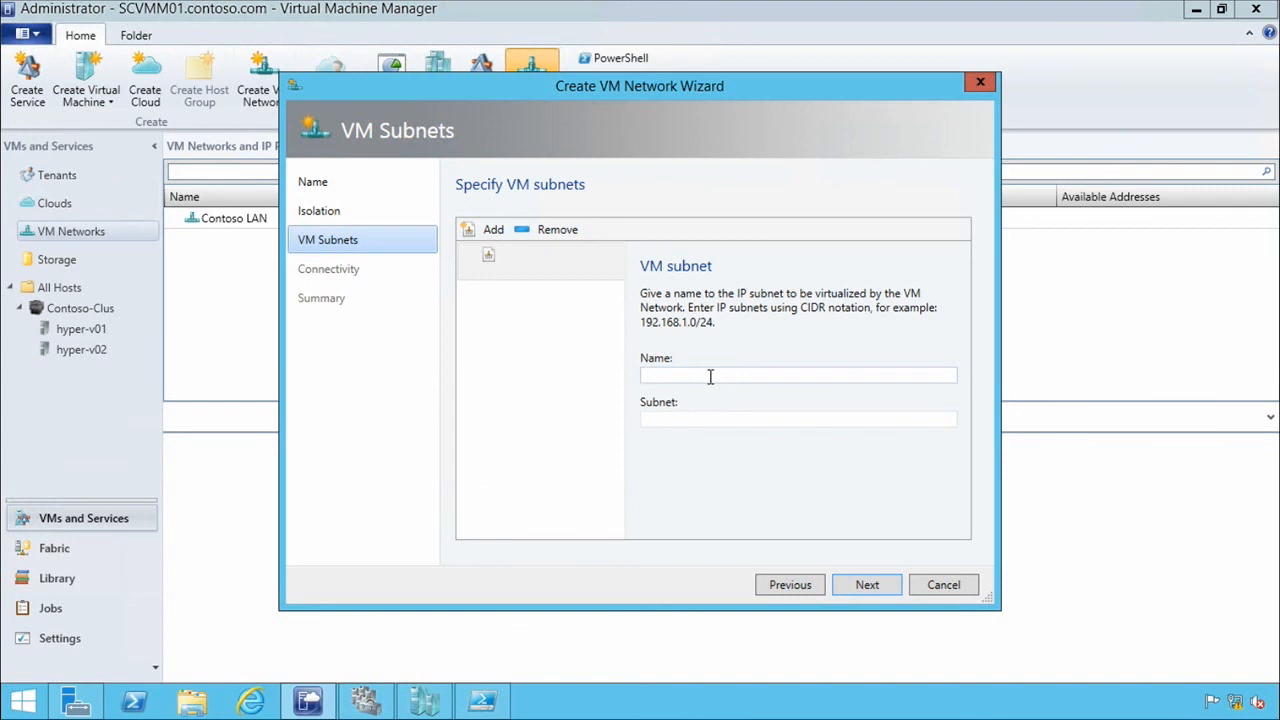
{"action": "type", "text": "192.168.6.0/24"}
{"action": "key", "text": "shift+Left"}
{"action": "key", "text": "shift+Left"}
{"action": "key", "text": "shift+Left"}
{"action": "key", "text": "shift+Left"}
{"action": "key", "text": "shift+Left"}
{"action": "key", "text": "shift+Left"}
{"action": "key", "text": "shift+Left"}
{"action": "key", "text": "shift+Left"}
{"action": "key", "text": "shift+Left"}
{"action": "key", "text": "shift+Left"}
{"action": "key", "text": "shift+Left"}
{"action": "key", "text": "shift+Left"}
{"action": "key", "text": "shift+Left"}
{"action": "key", "text": "shift+Left"}
{"action": "key", "text": "ctrl+c"}
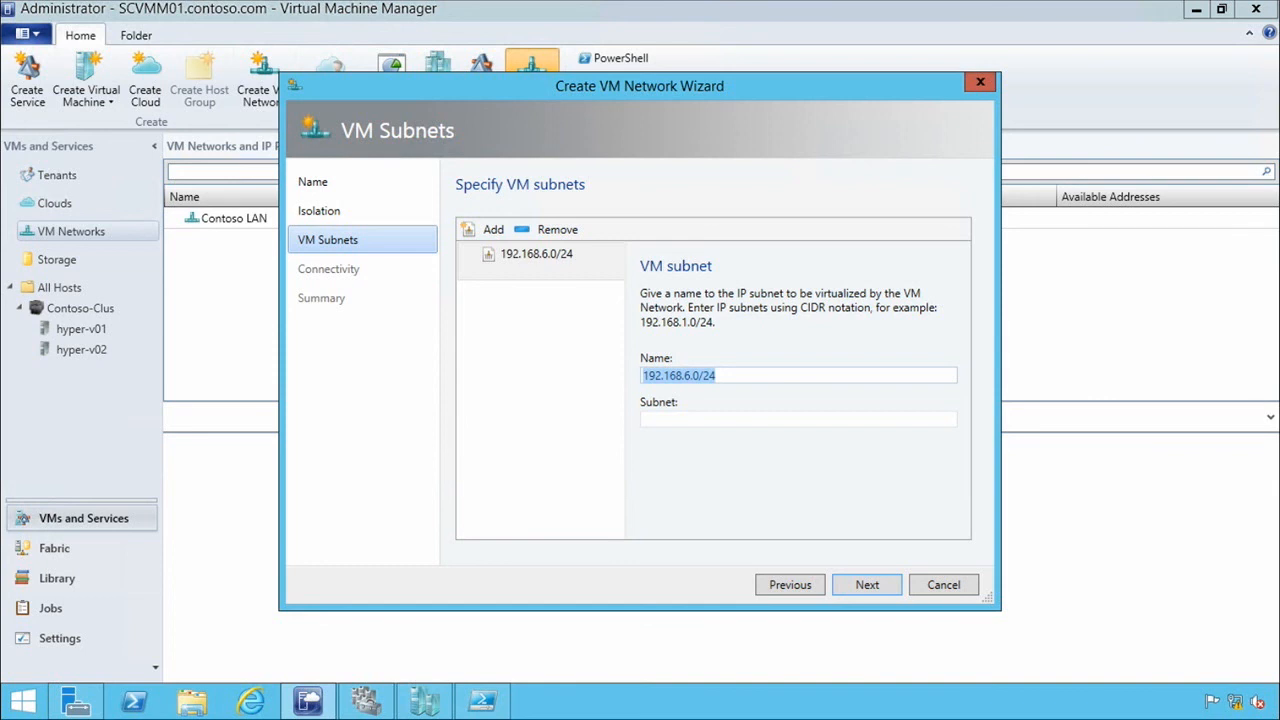
{"action": "key", "text": "BackSpace"}
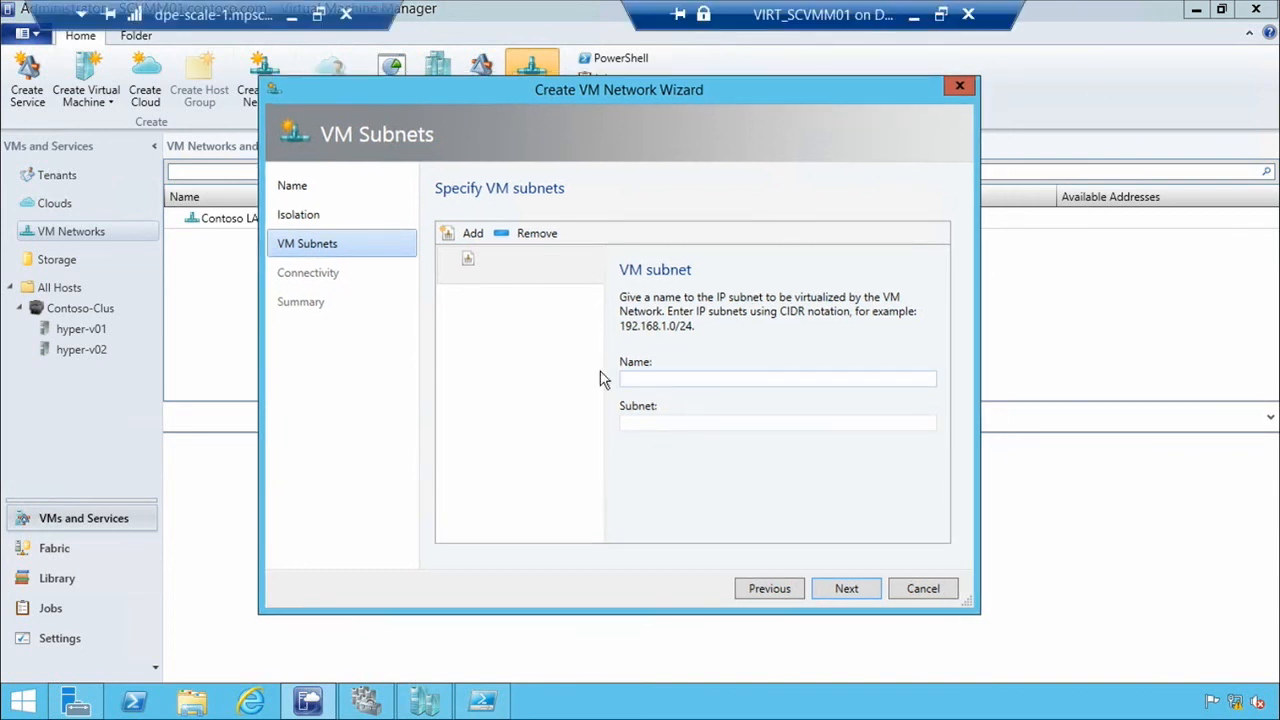
{"action": "left_click", "coordinate": [660, 423]}
{"action": "key", "text": "ctrl+v"}
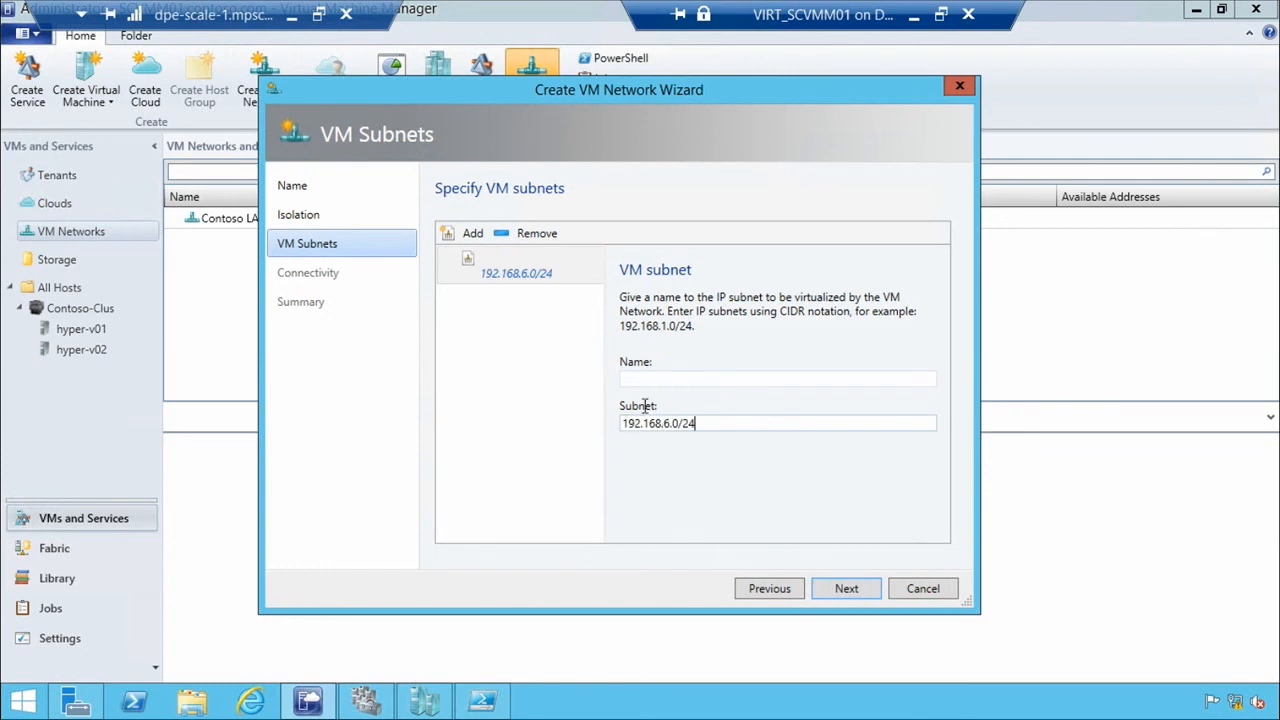
Name the 192.168.6.0/24 subnet Dev LAN and proceed to connectivity.
{"action": "left_click", "coordinate": [663, 378]}
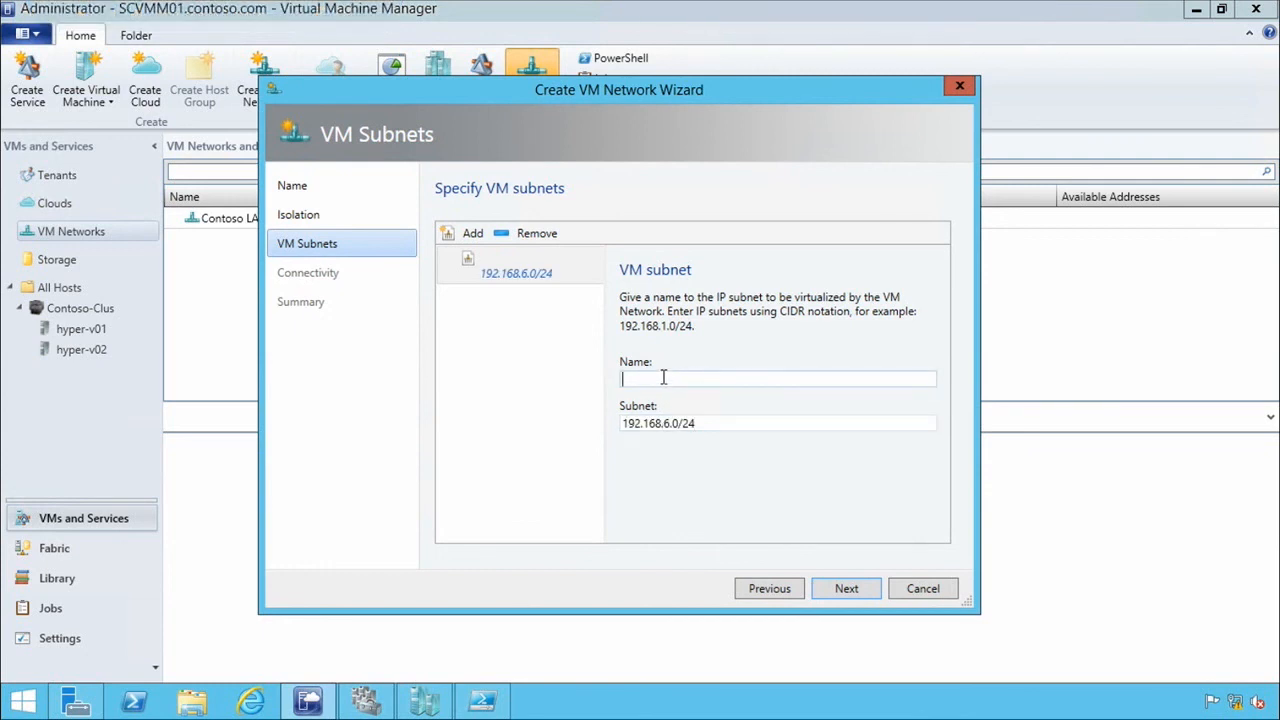
{"action": "type", "text": "Dev La"}
{"action": "key", "text": "BackSpace"}
{"action": "type", "text": "AN"}
{"action": "left_click", "coordinate": [848, 590]}
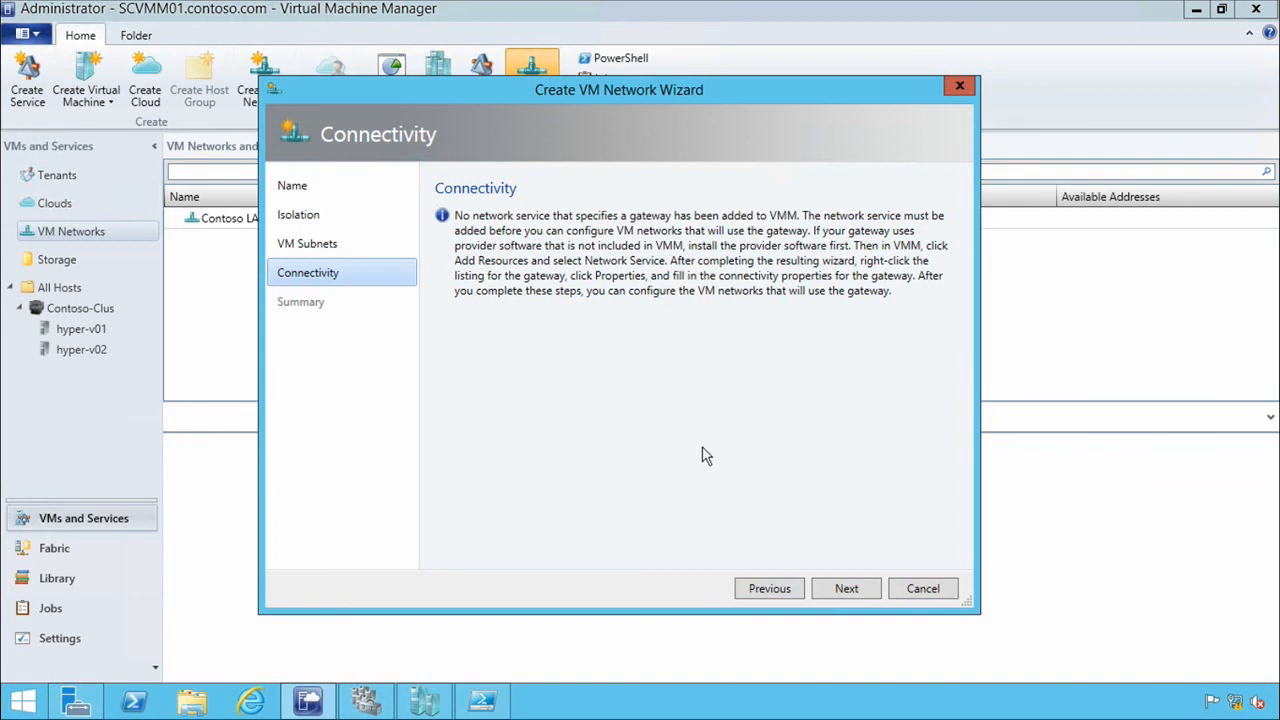
Finish creating the Development LAN network without a gateway, and close the jobs window.
{"action": "left_click", "coordinate": [862, 587]}
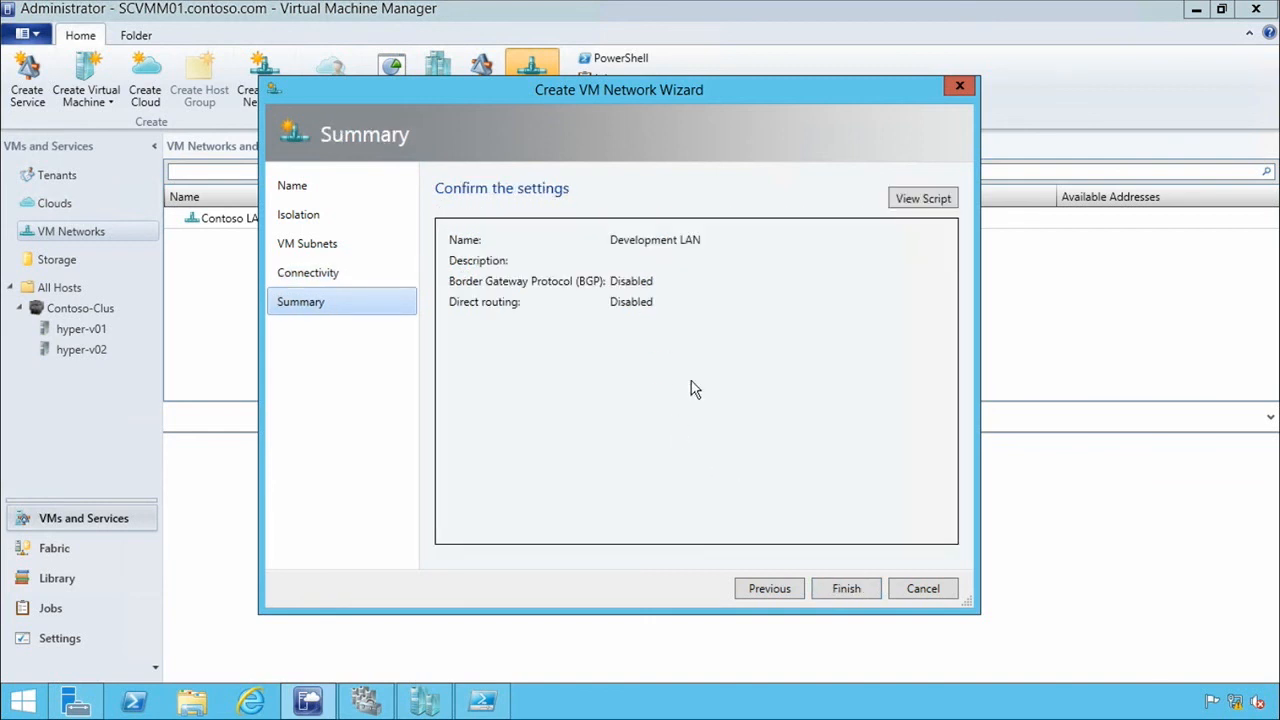
{"action": "left_click", "coordinate": [846, 590]}
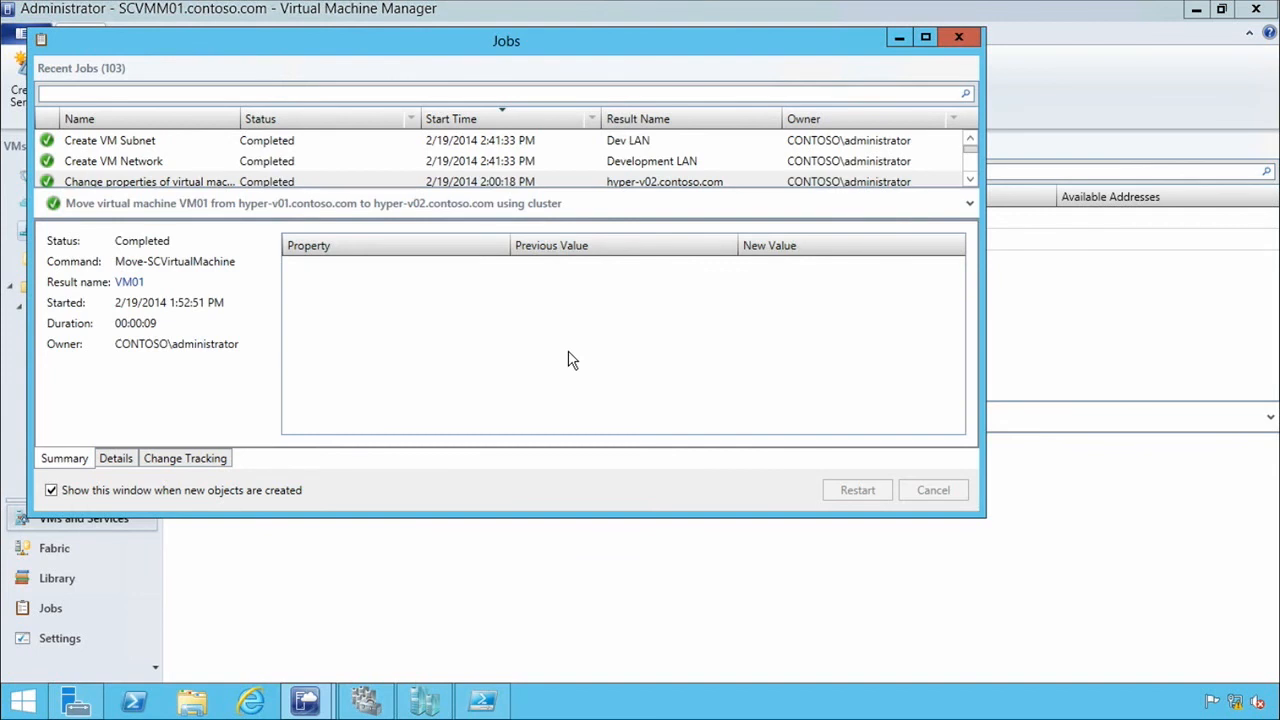
{"action": "left_click", "coordinate": [958, 40]}
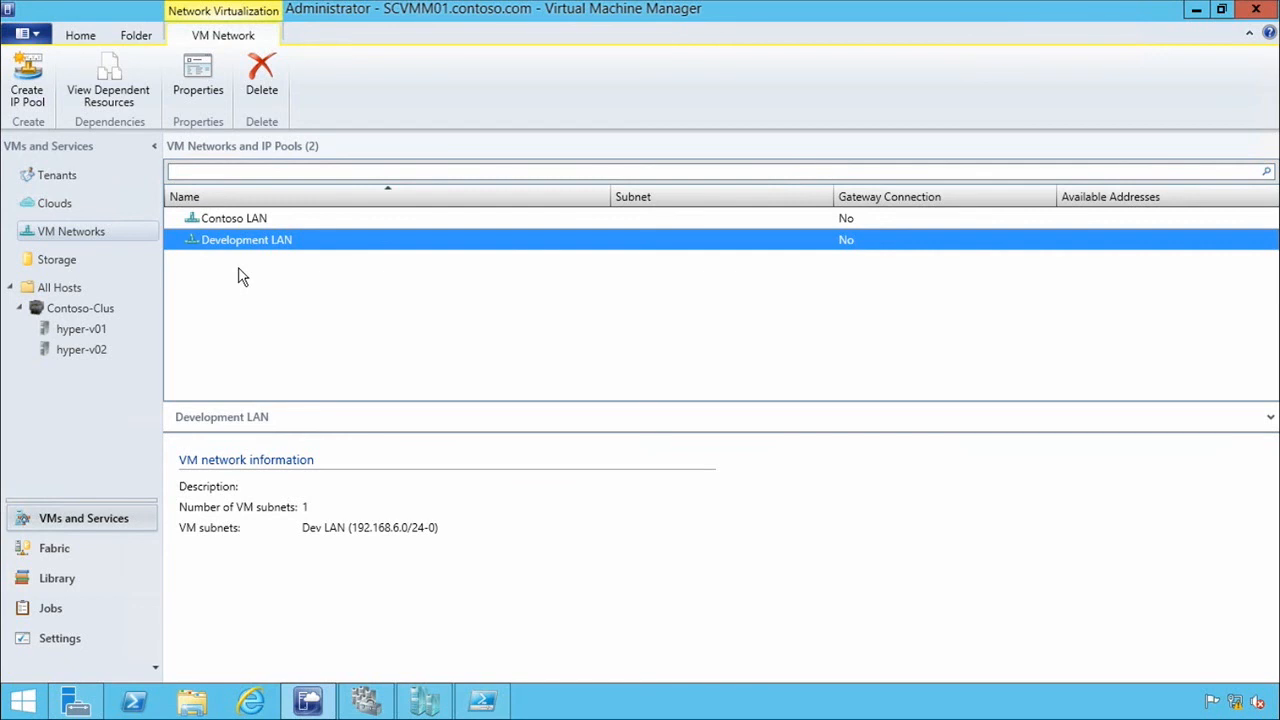
Start another VM network named Test VMs on Contoso LAN, keeping the default Hyper-V network virtualization isolation.
{"action": "left_click", "coordinate": [80, 35]}
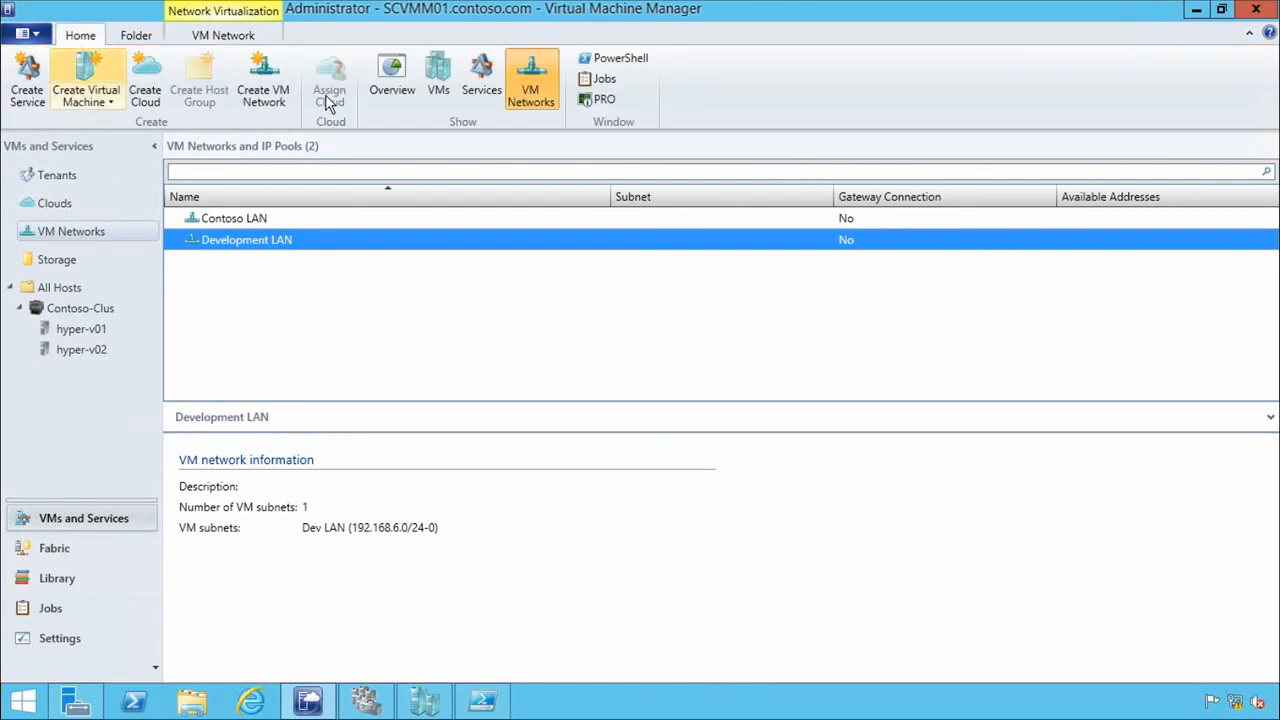
{"action": "left_click", "coordinate": [262, 92]}
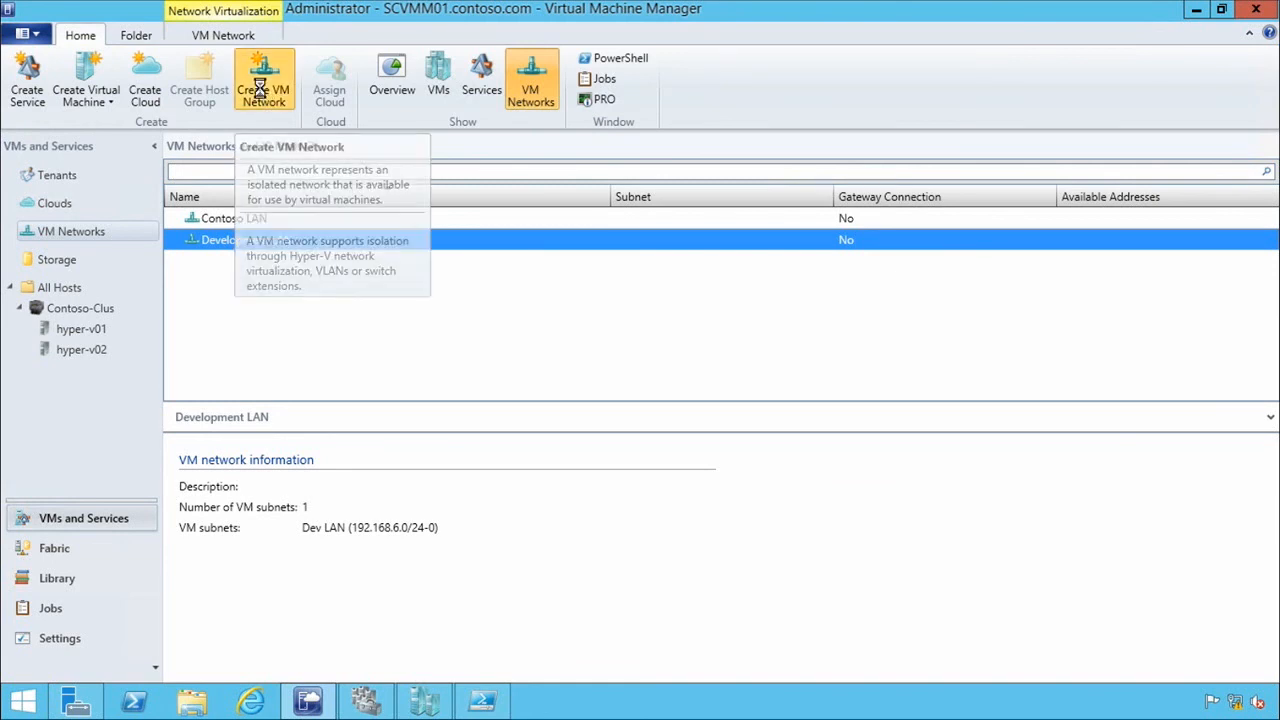
{"action": "left_click", "coordinate": [651, 220]}
{"action": "type", "text": "Test VMs"}
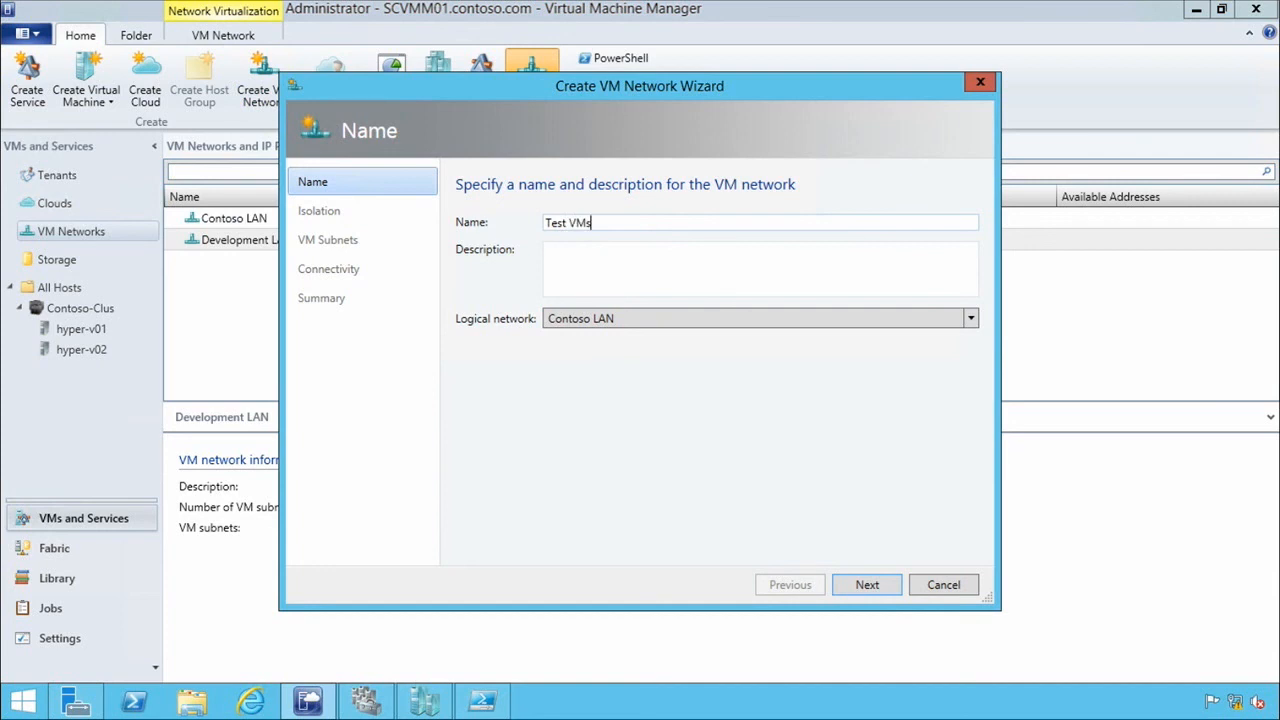
{"action": "left_click", "coordinate": [897, 584]}
{"action": "left_click", "coordinate": [895, 585]}
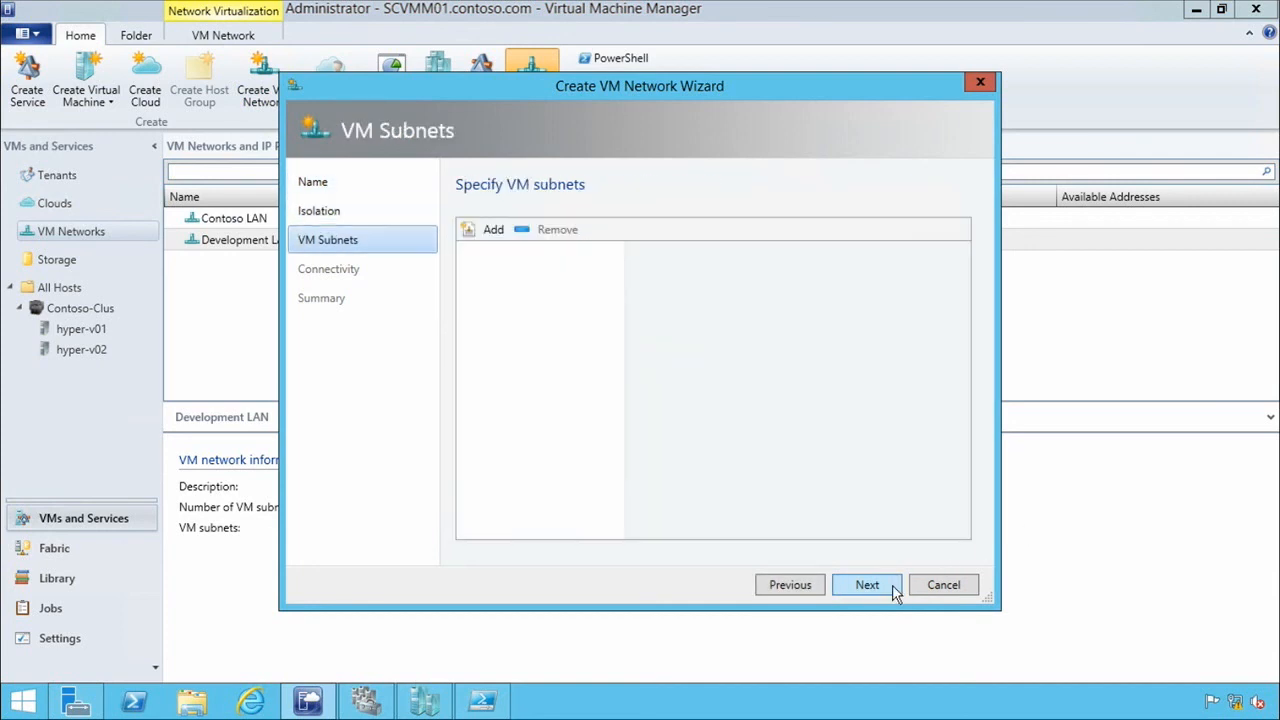
Add a VM subnet named Test LAN with the subnet 192.168.6.0/24 to the Test VMs network.
{"action": "left_click", "coordinate": [489, 229]}
{"action": "type", "text": "Test LAN"}
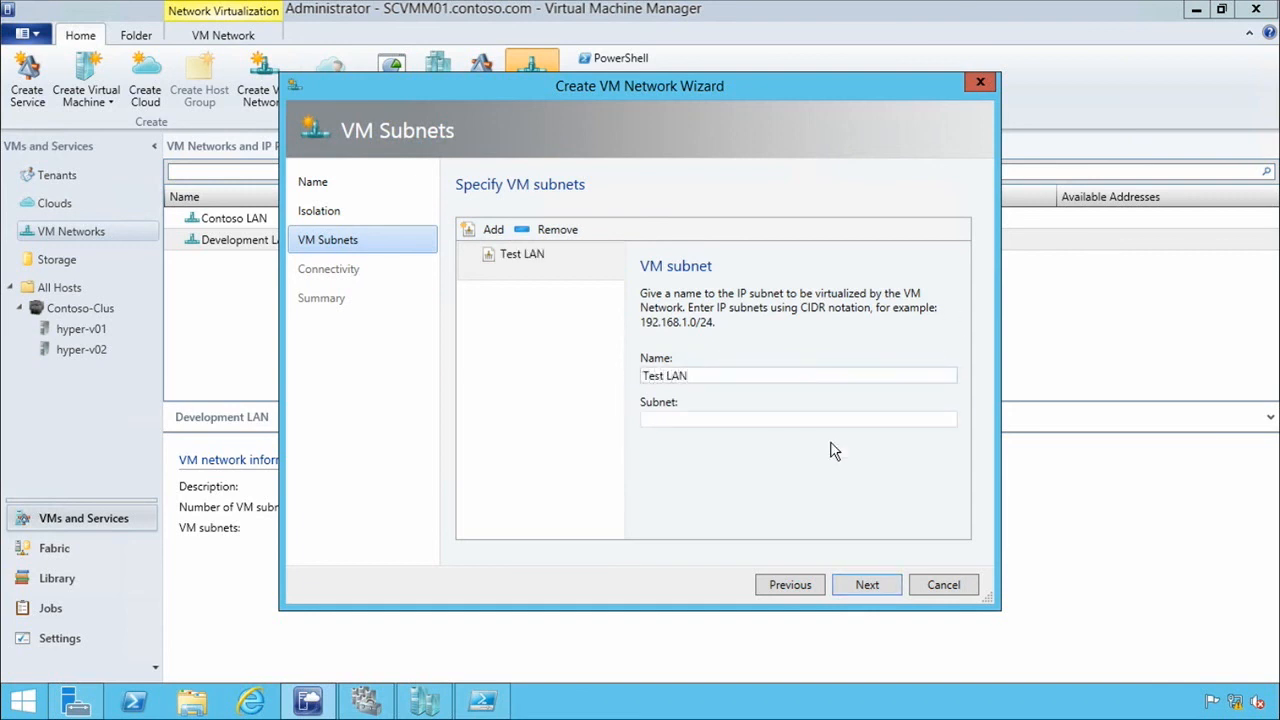
{"action": "key", "text": "Tab"}
{"action": "type", "text": "192.1"}
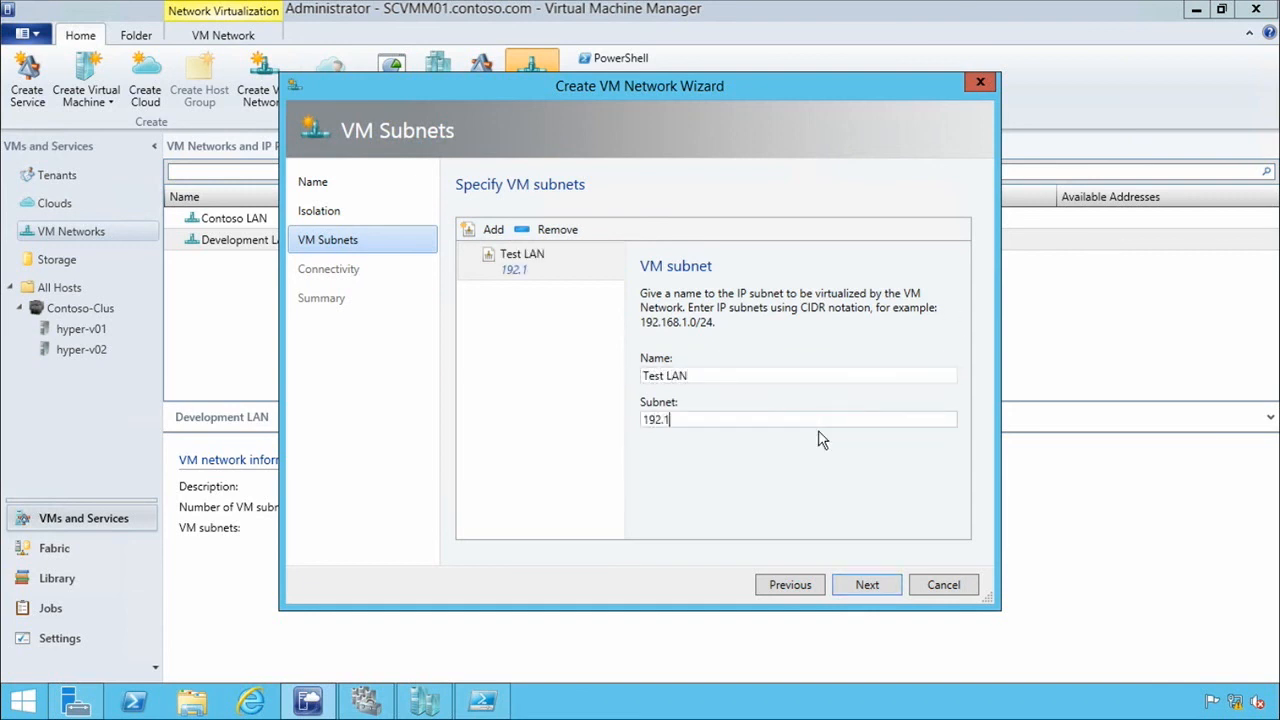
{"action": "type", "text": "68.6.0/24"}
Finish creating the Test VMs network without a gateway, and close the jobs window.
{"action": "left_click", "coordinate": [882, 585]}
{"action": "left_click", "coordinate": [868, 585]}
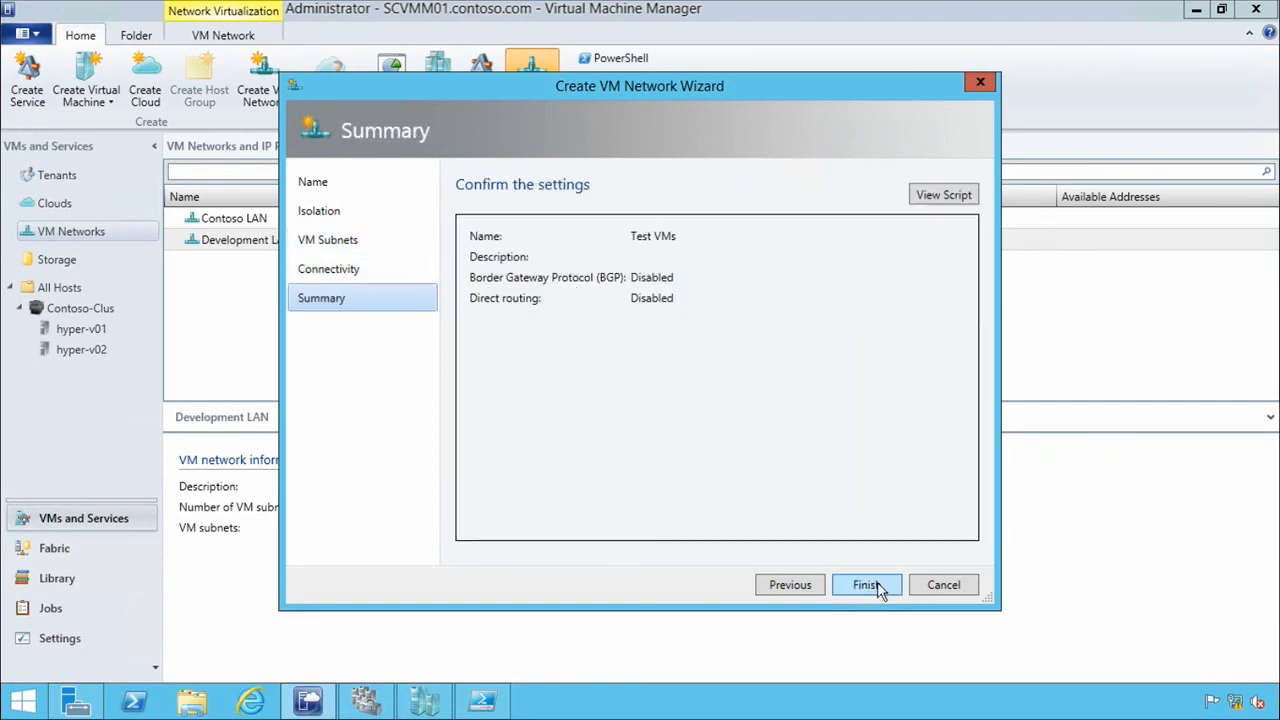
{"action": "left_click", "coordinate": [870, 586]}
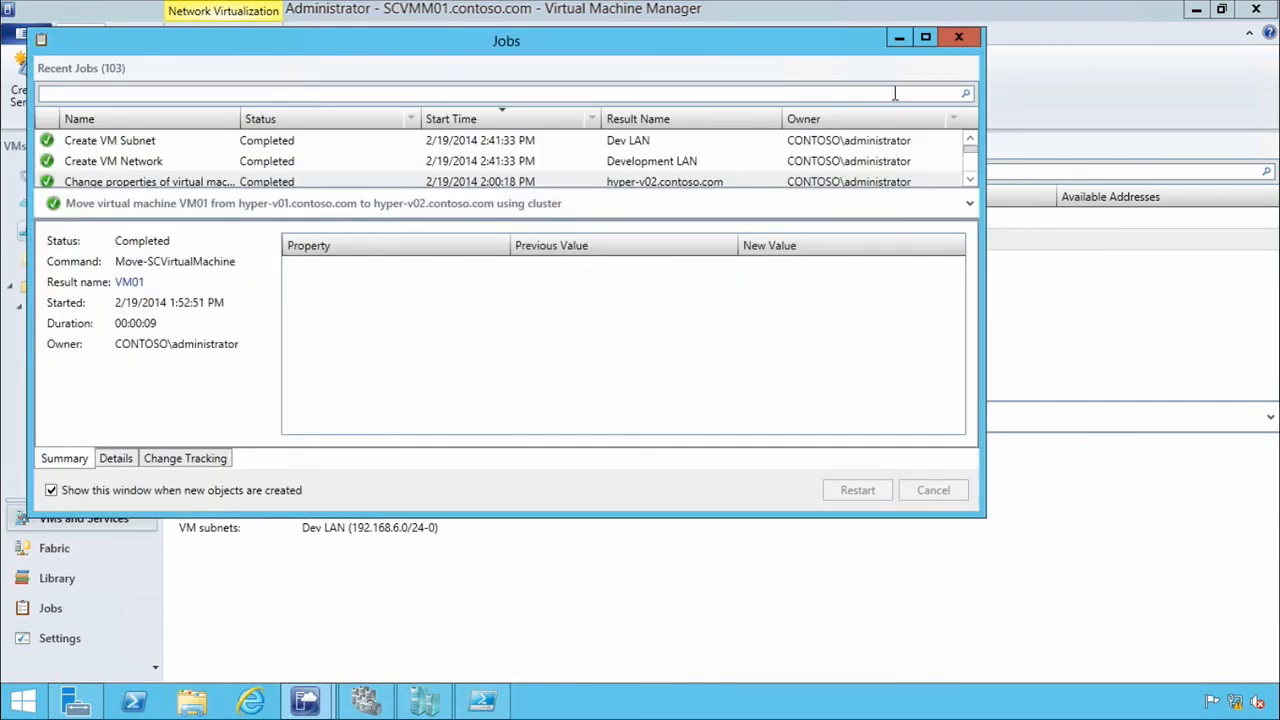
{"action": "left_click", "coordinate": [967, 36]}
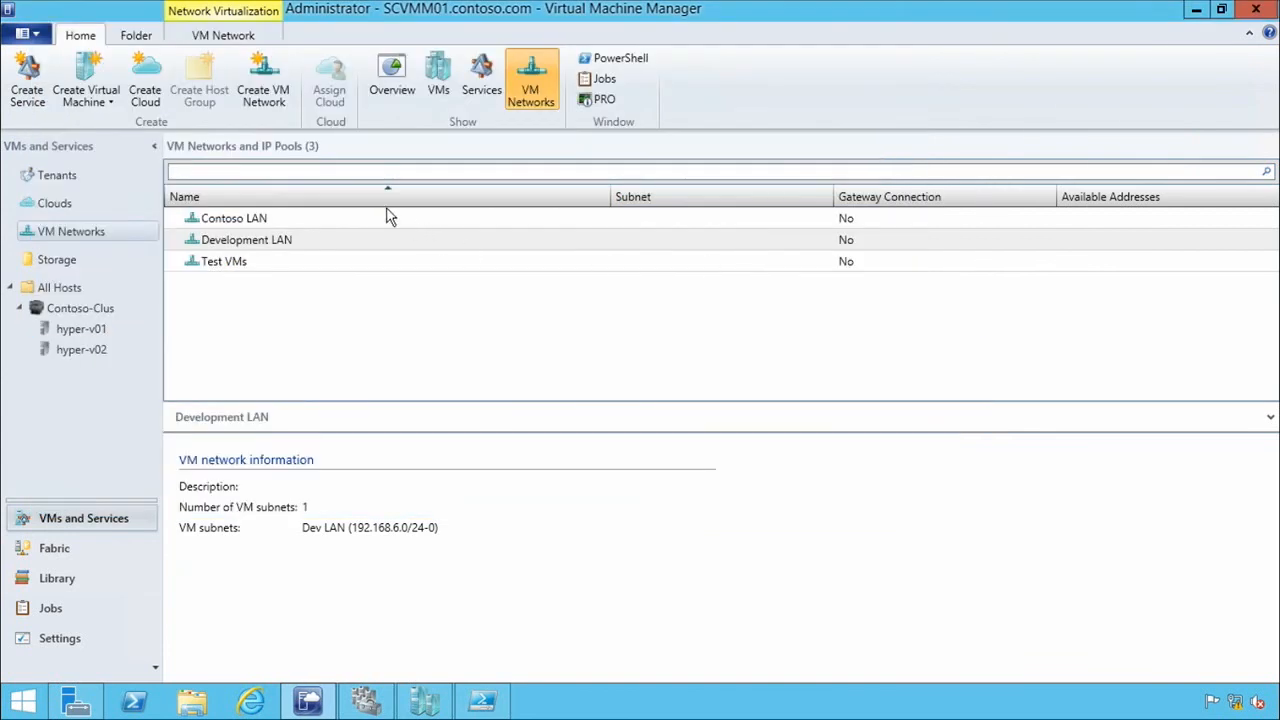
Compare the VM subnet information of the Development LAN and Test VMs networks.
{"action": "left_click", "coordinate": [275, 238]}
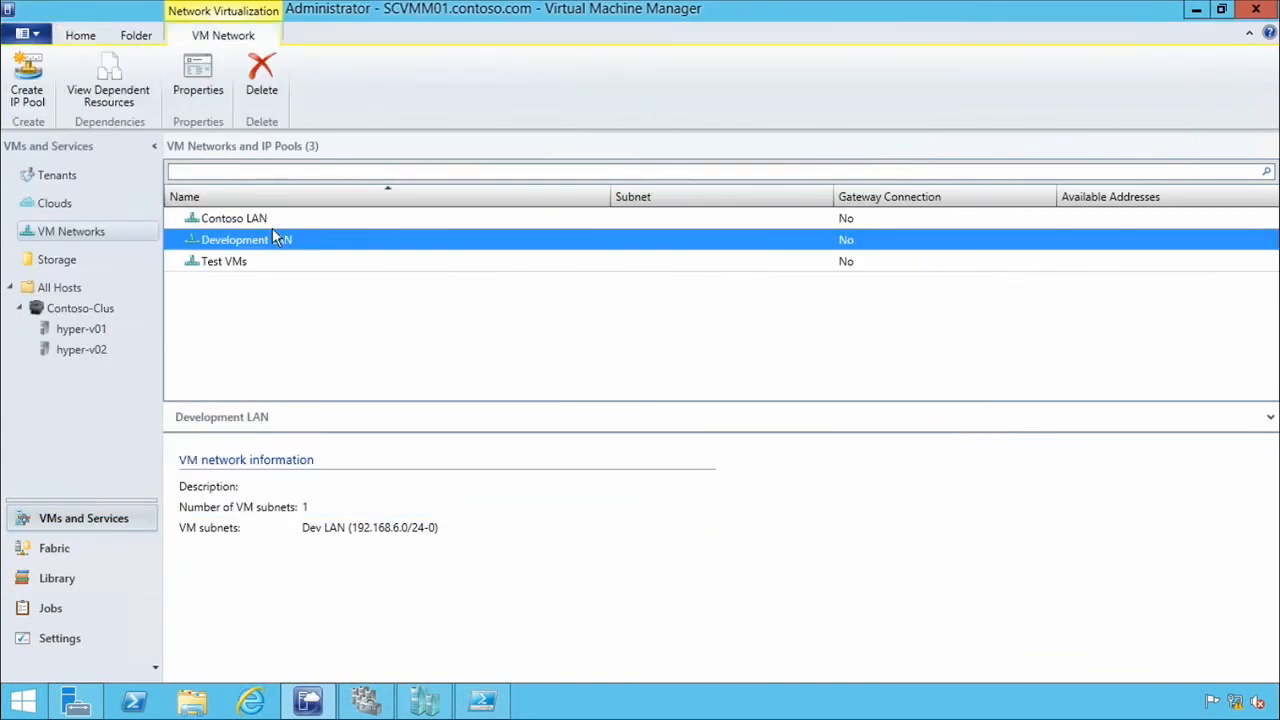
{"action": "left_click", "coordinate": [240, 262]}
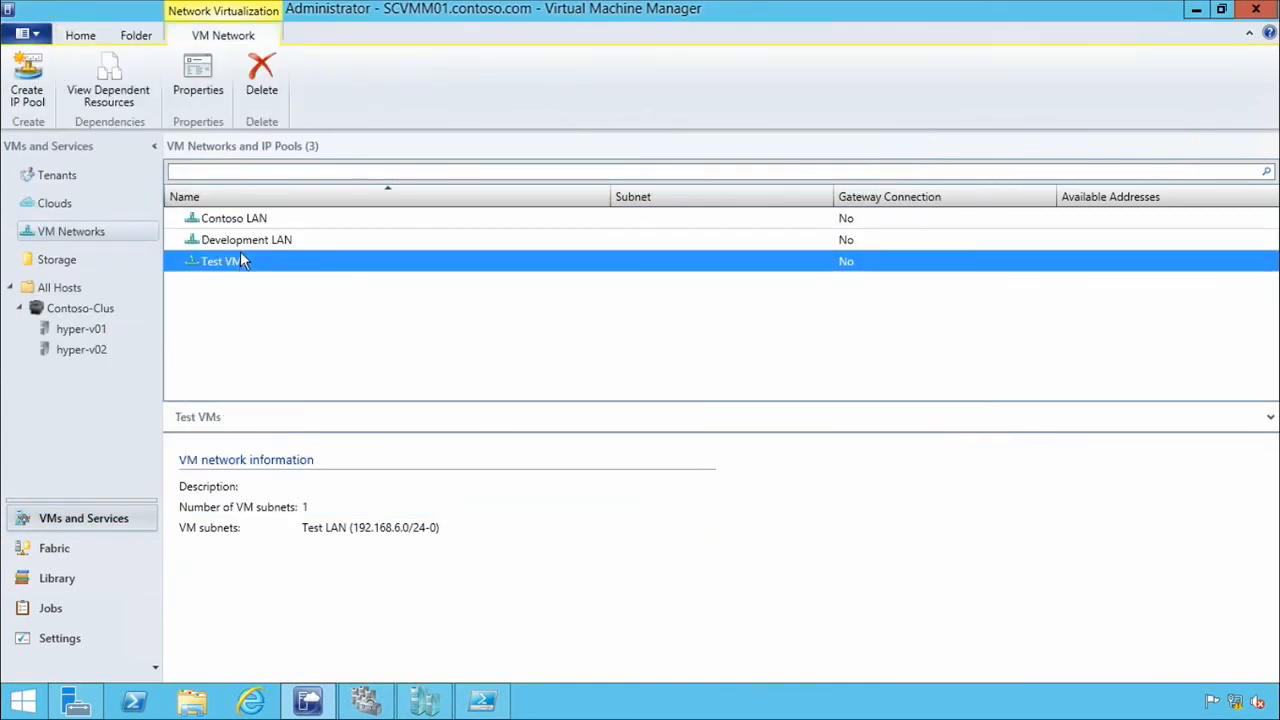
{"action": "left_click", "coordinate": [258, 239]}
{"action": "left_click", "coordinate": [262, 258]}
{"action": "left_click", "coordinate": [262, 244]}
{"action": "left_click", "coordinate": [272, 262]}
{"action": "left_click", "coordinate": [255, 243]}
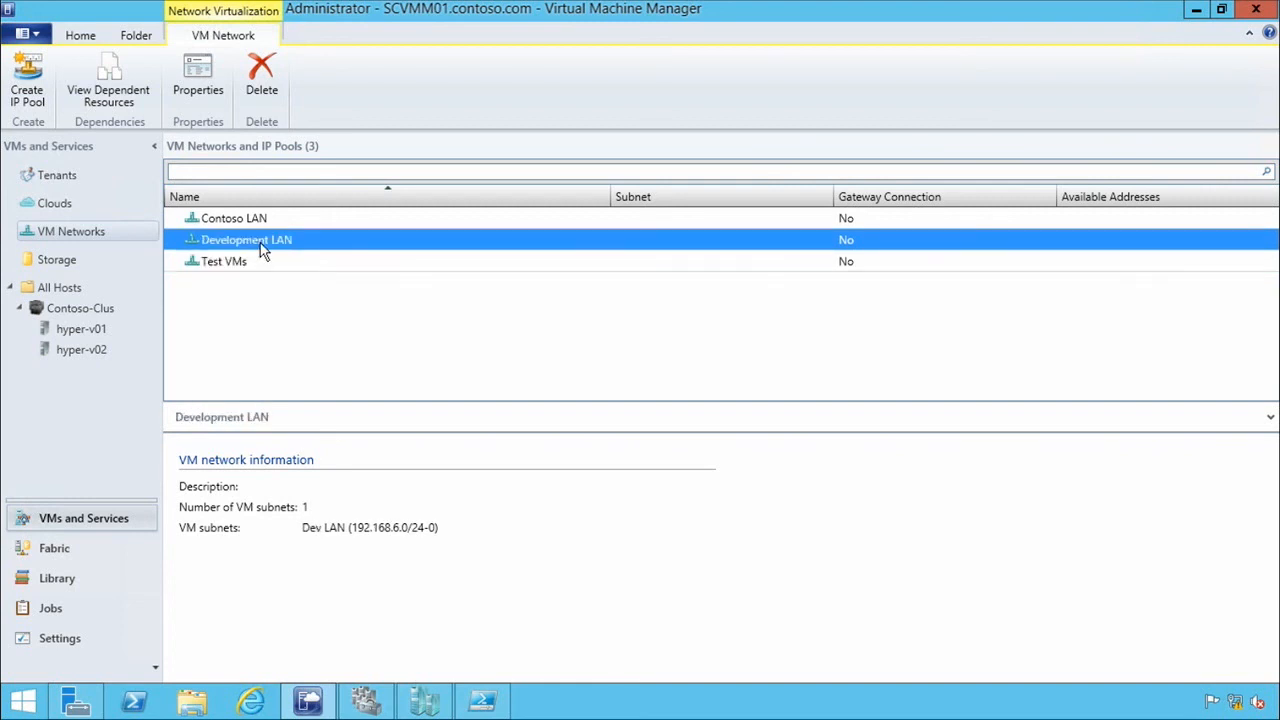
Start a static IP address pool named Development IP Pool for Development LAN's Dev LAN subnet, and proceed to the address range.
{"action": "right_click", "coordinate": [262, 243]}
{"action": "left_click", "coordinate": [157, 161]}
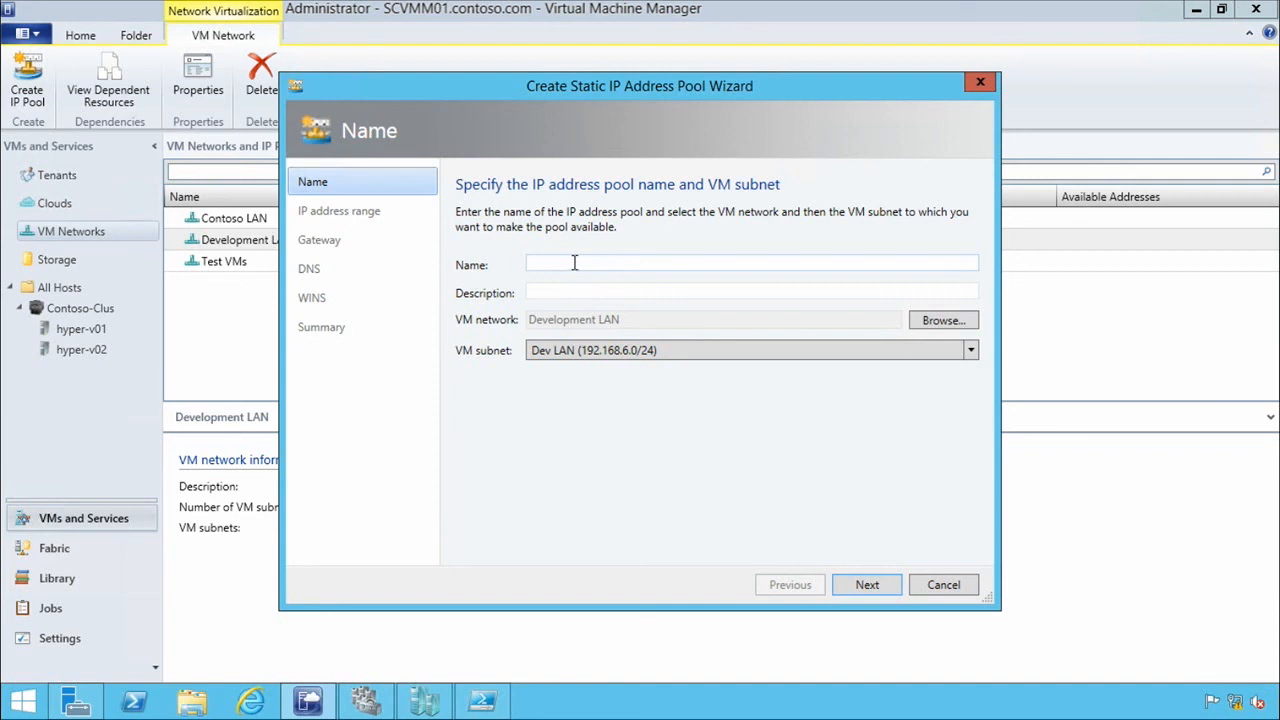
{"action": "type", "text": "Development IP Pool"}
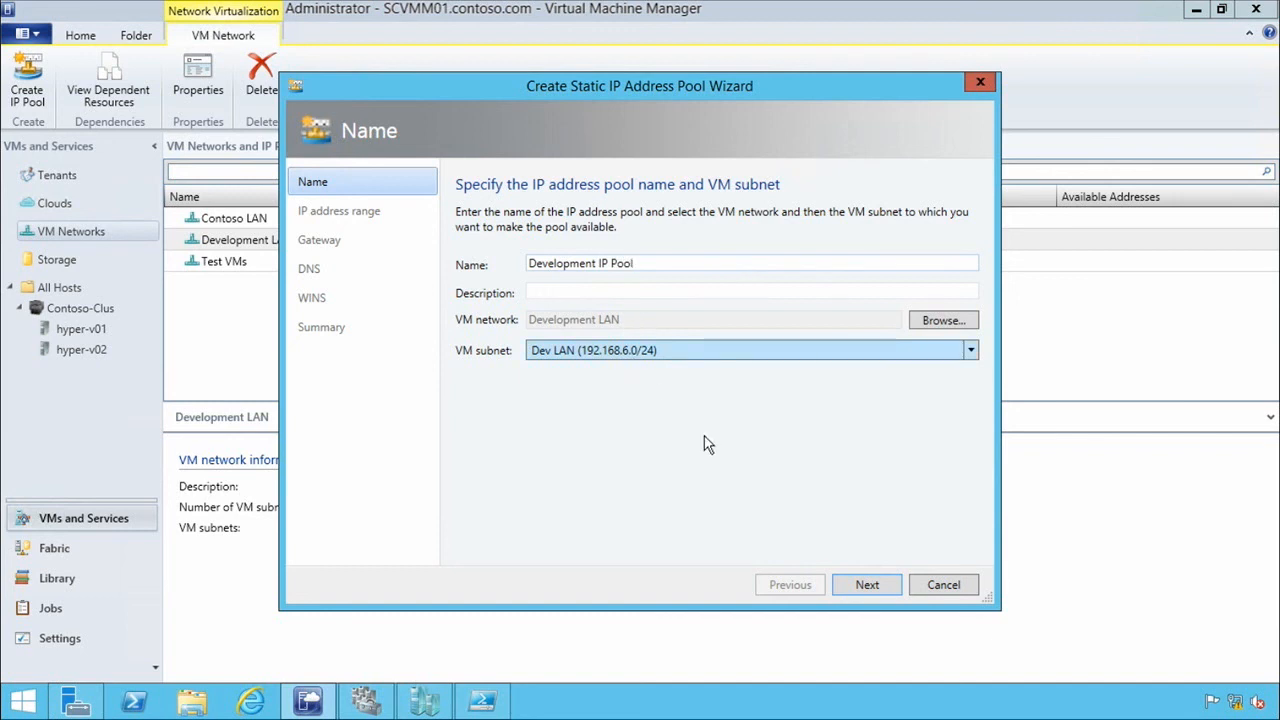
{"action": "left_click", "coordinate": [855, 584]}
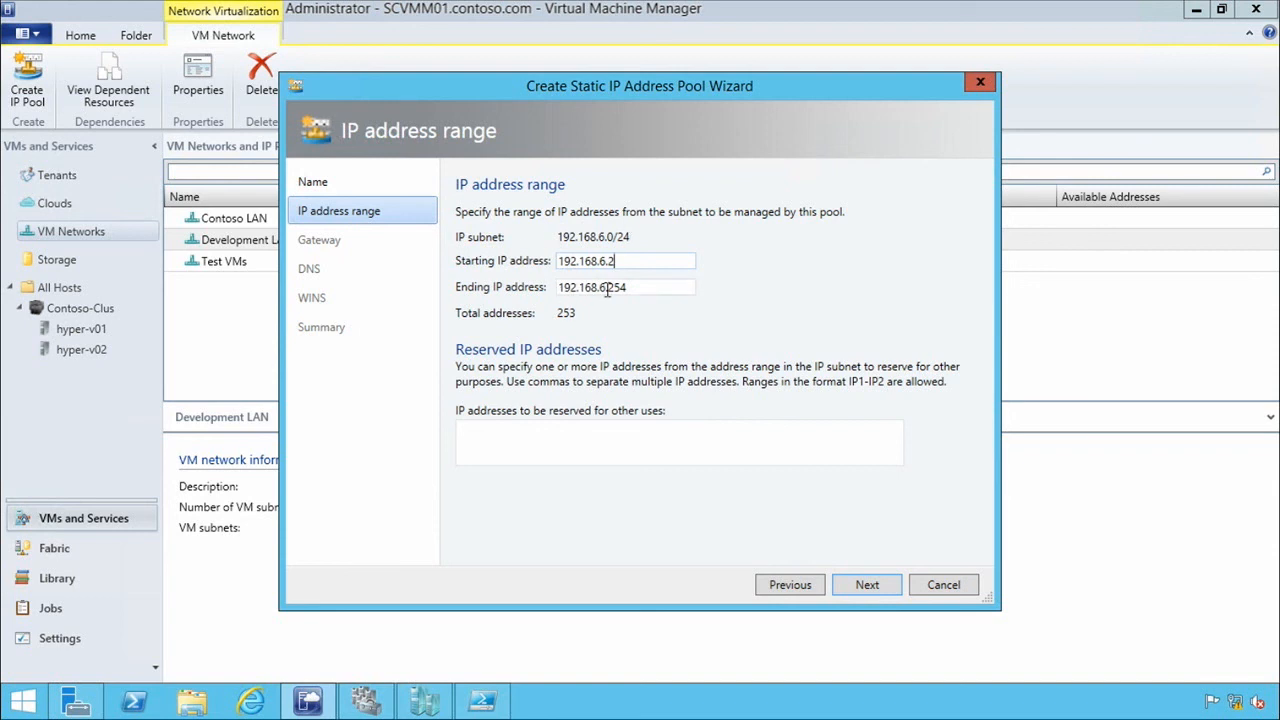
Set the pool's ending IP address to 192.168.6.50, reserve no addresses, and leave the gateway and DNS settings empty.
{"action": "left_click_drag", "start_coordinate": [607, 290], "coordinate": [650, 290]}
{"action": "type", "text": "50"}
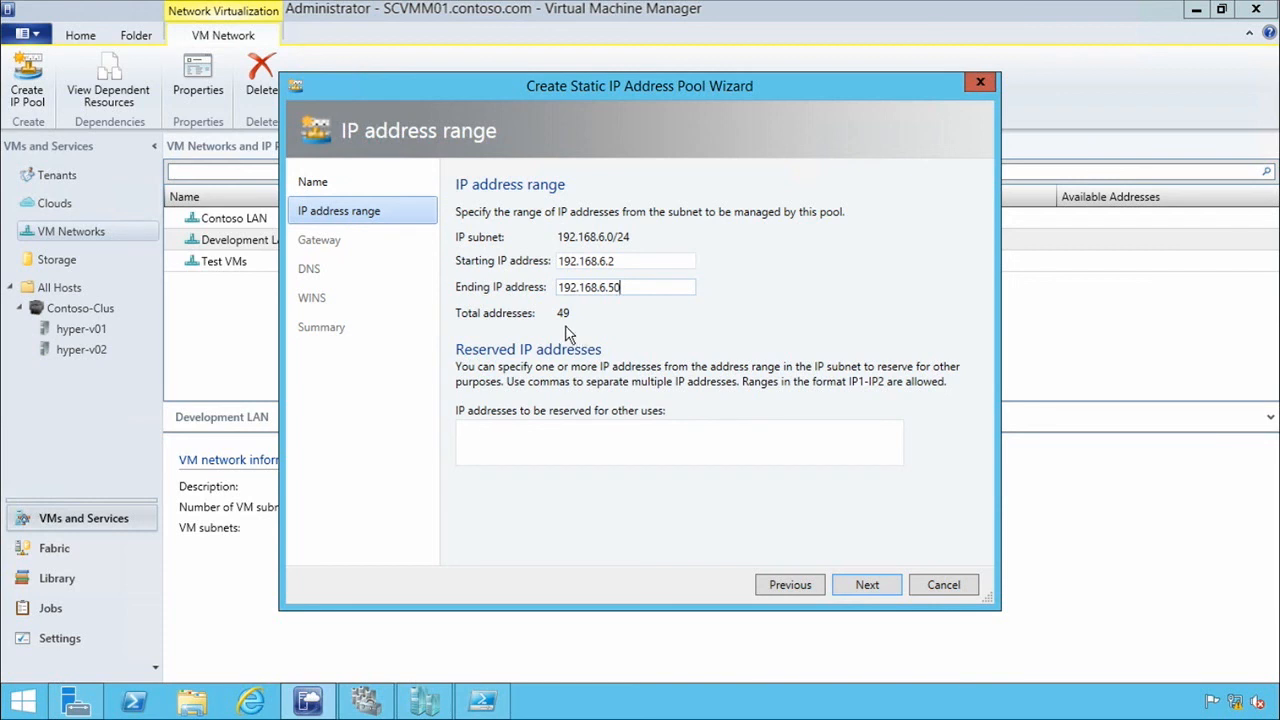
{"action": "left_click", "coordinate": [605, 448]}
{"action": "left_click", "coordinate": [877, 592]}
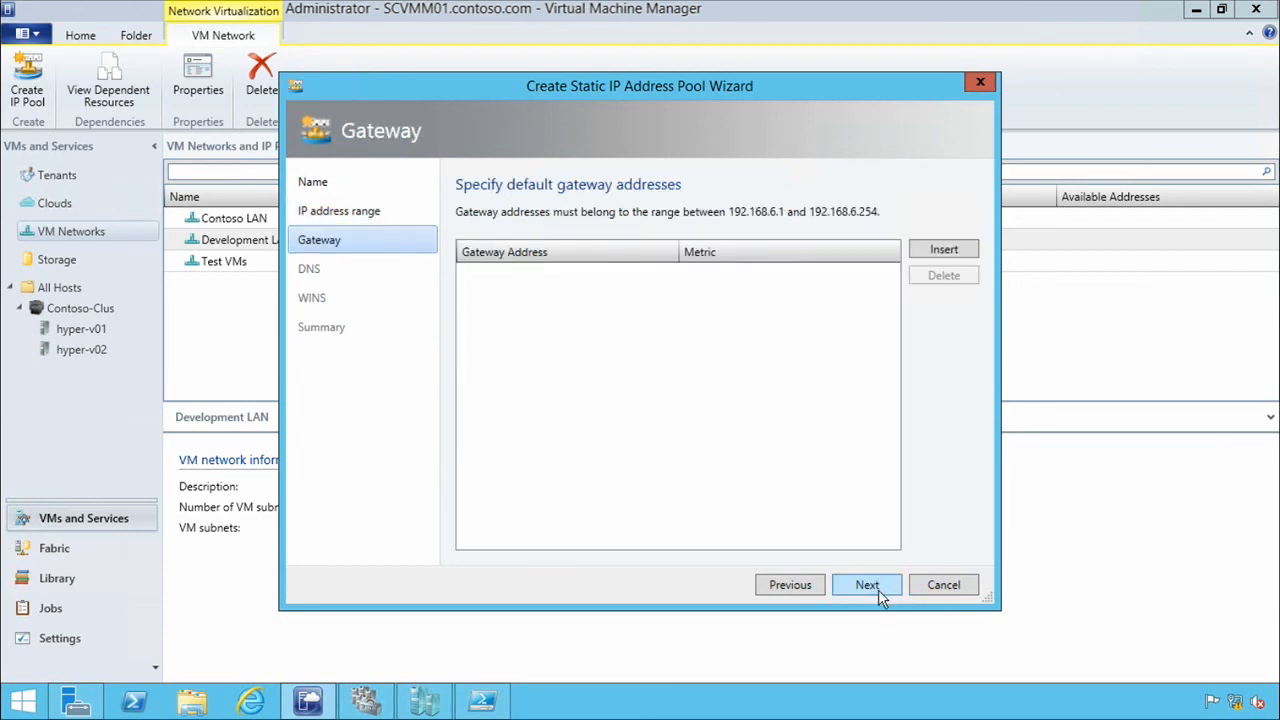
{"action": "left_click", "coordinate": [868, 586]}
{"action": "left_click", "coordinate": [868, 586]}
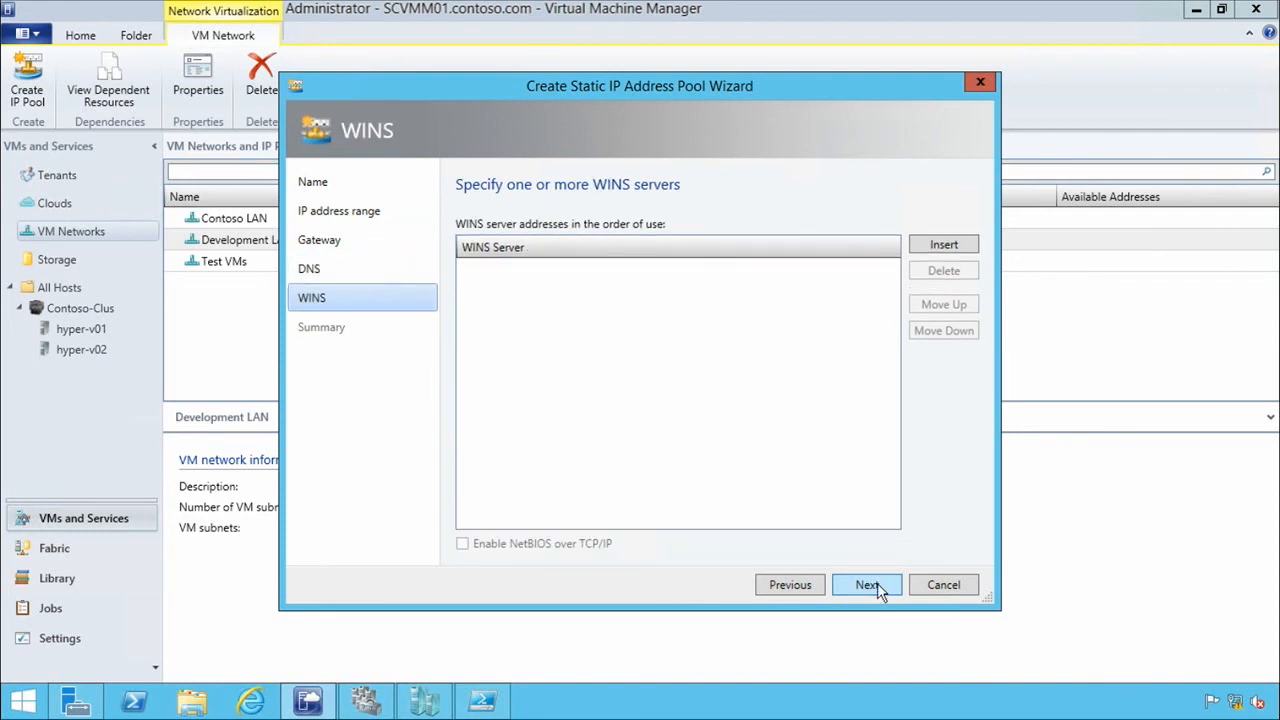
Finish creating the Development IP Pool without WINS servers, and display the pool's address information.
{"action": "left_click", "coordinate": [879, 590]}
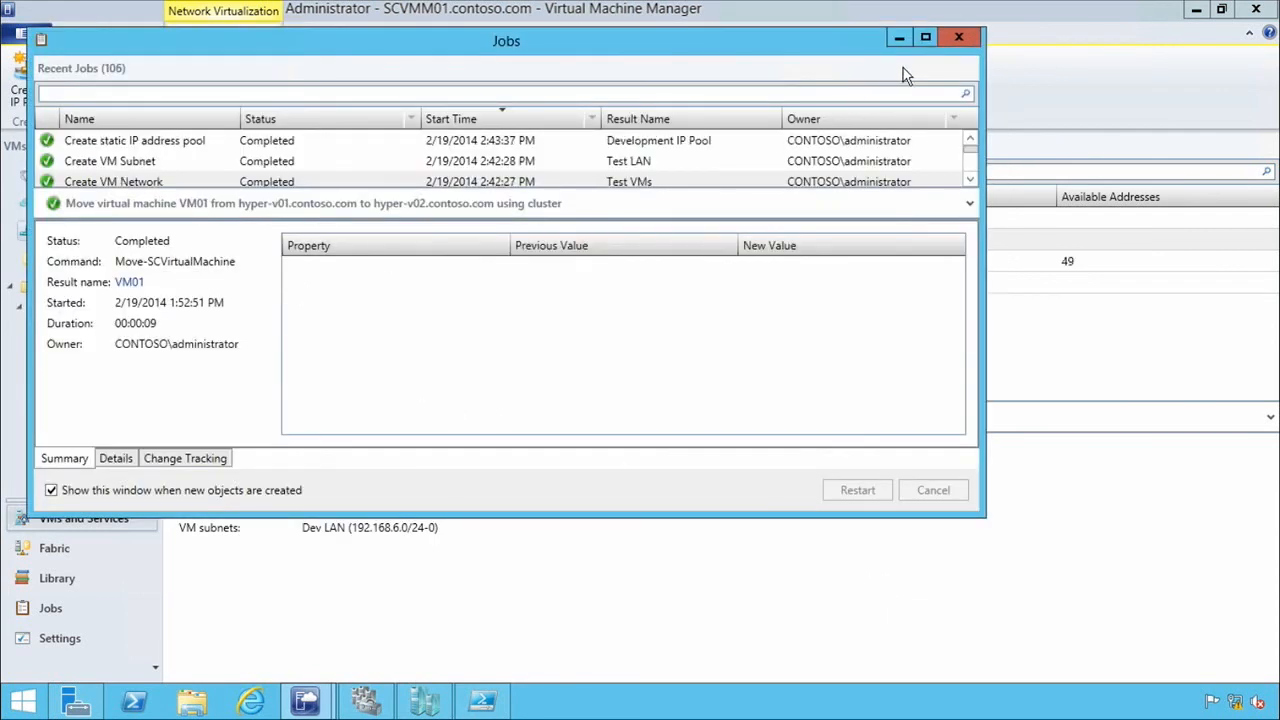
{"action": "left_click", "coordinate": [958, 37]}
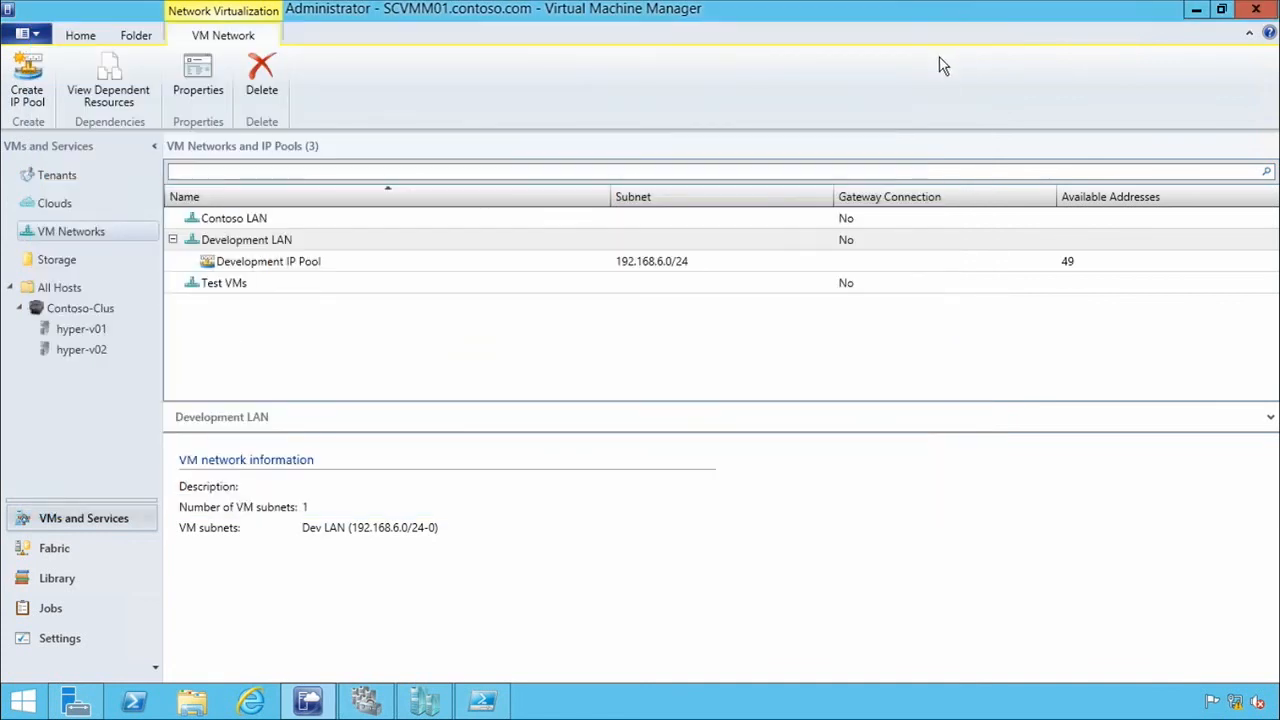
{"action": "left_click", "coordinate": [307, 247]}
{"action": "left_click", "coordinate": [320, 268]}
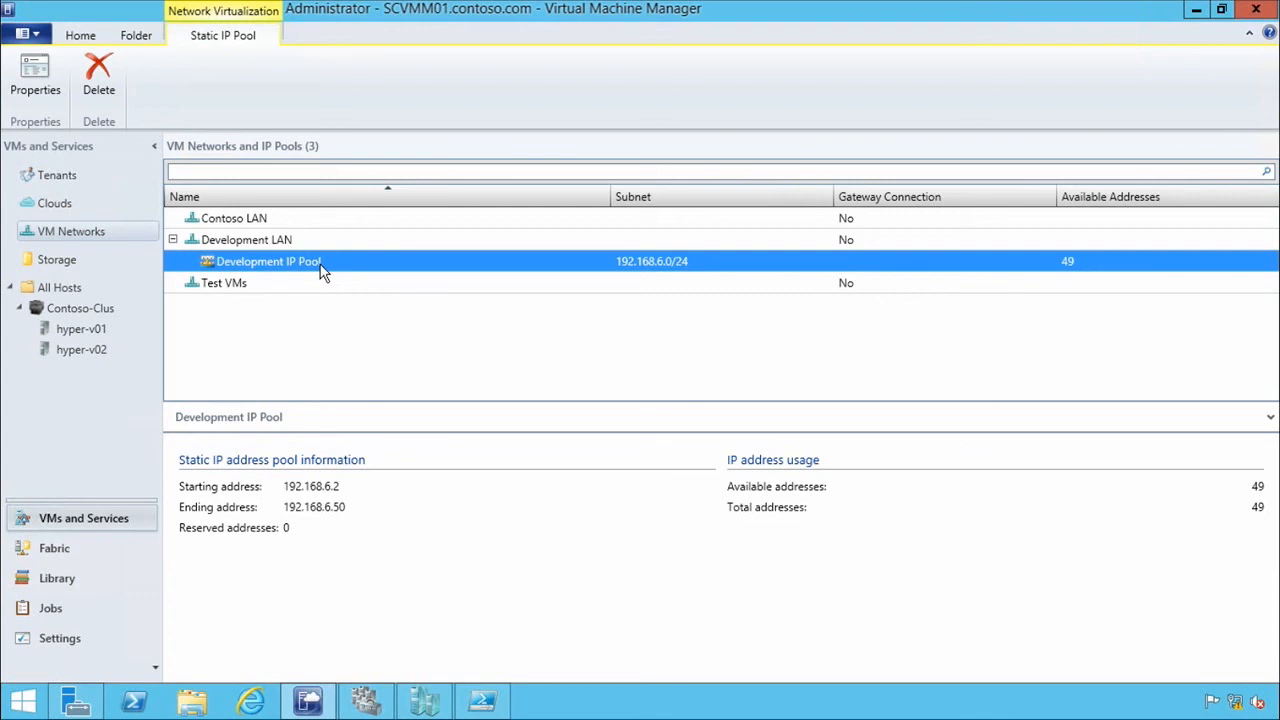
Start a static IP address pool named Tes IP Pool for the Test VMs network's Test LAN subnet, and proceed to the address range.
{"action": "right_click", "coordinate": [207, 288]}
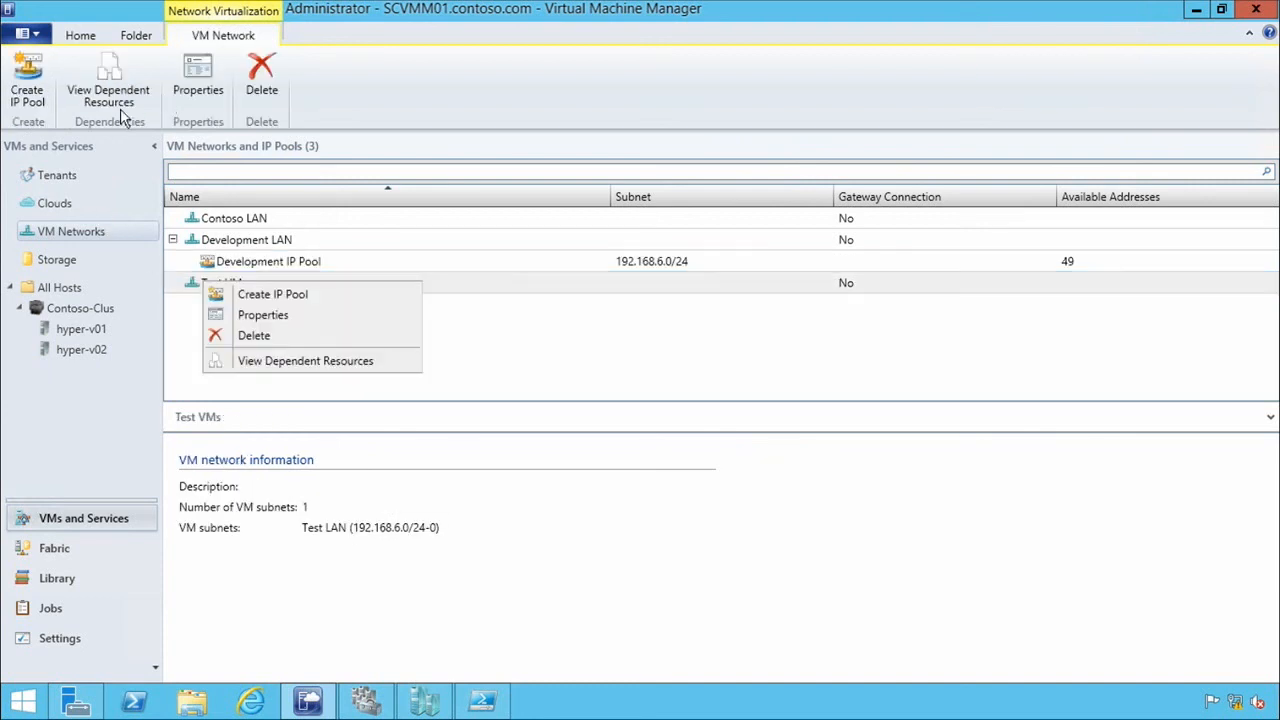
{"action": "left_click", "coordinate": [33, 94]}
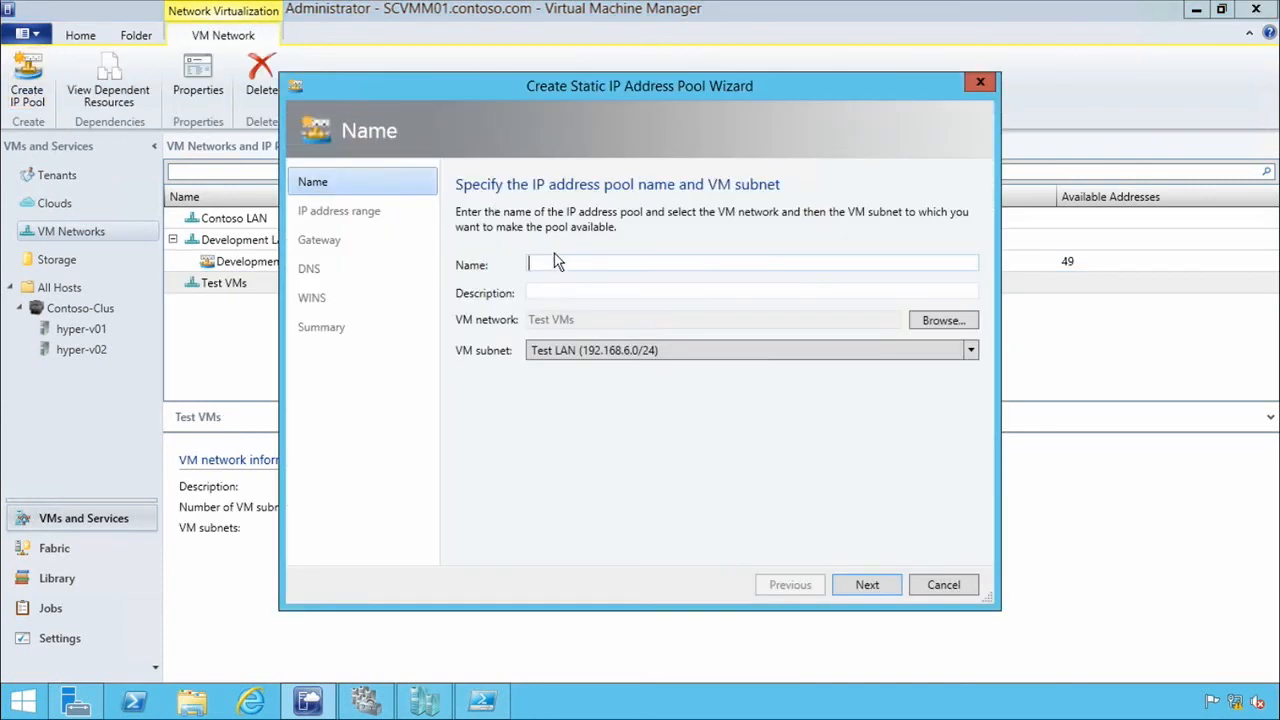
{"action": "type", "text": "Test IP Pool"}
{"action": "left_click", "coordinate": [867, 583]}
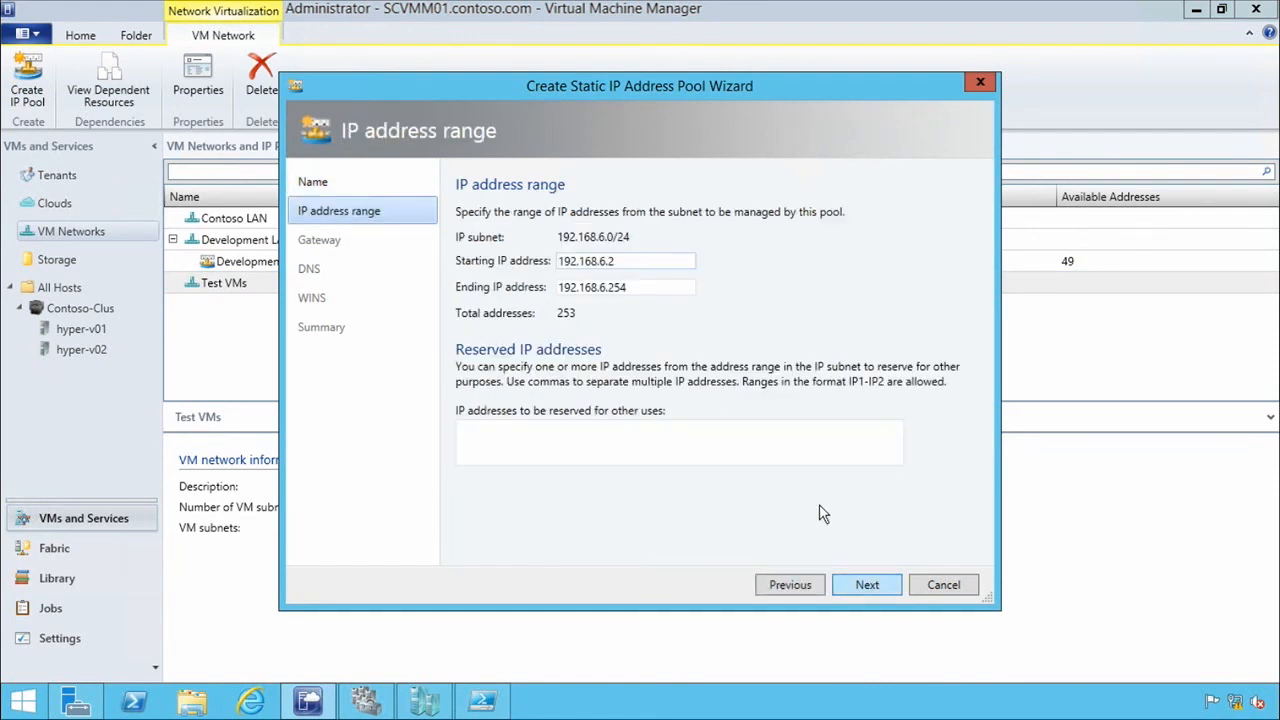
Set the ending IP address to 192.168.6.50, finish creating the Test VMs pool with the remaining defaults, and close the jobs window.
{"action": "double_click", "coordinate": [646, 291]}
{"action": "type", "text": "50"}
{"action": "left_click", "coordinate": [884, 586]}
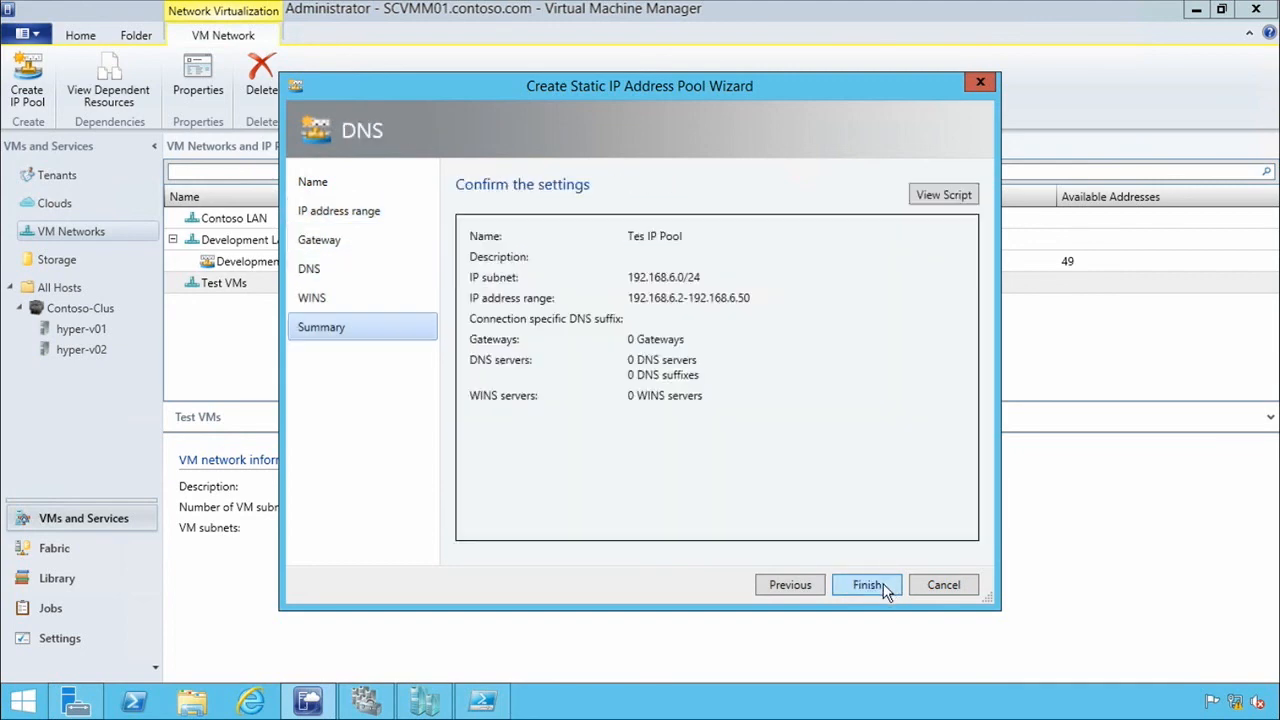
{"action": "left_click", "coordinate": [884, 585]}
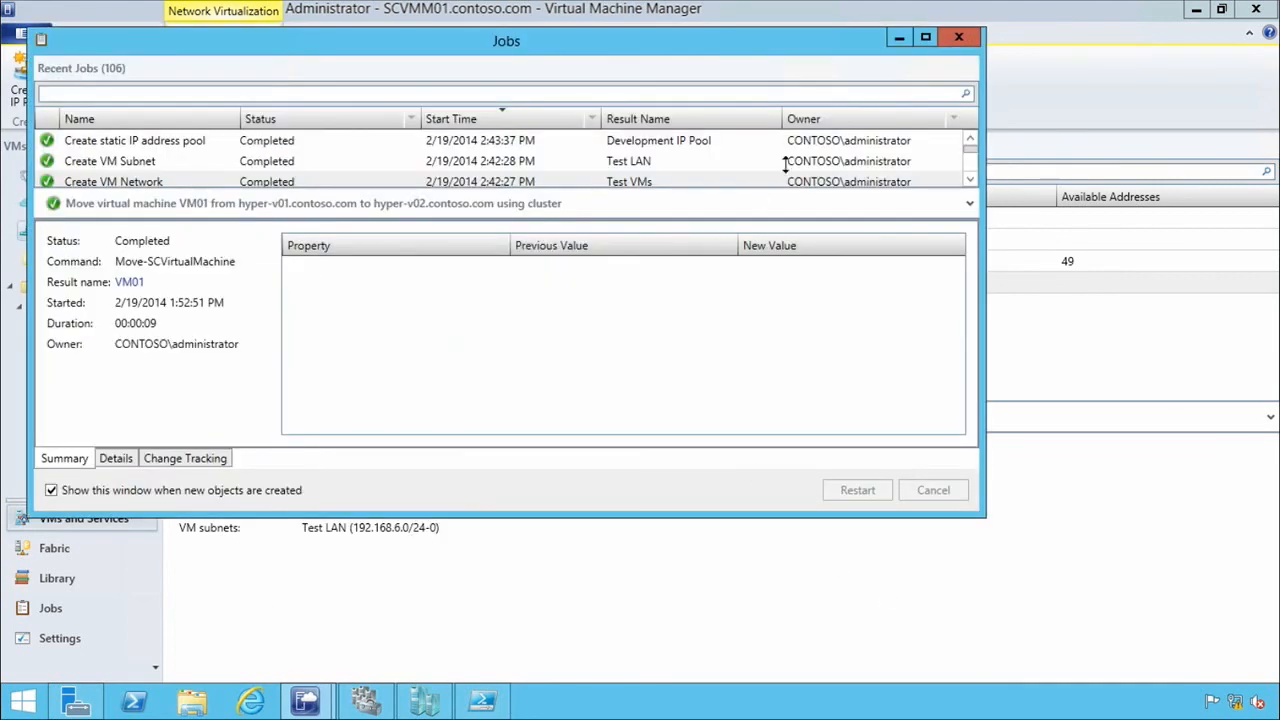
{"action": "left_click", "coordinate": [961, 34]}
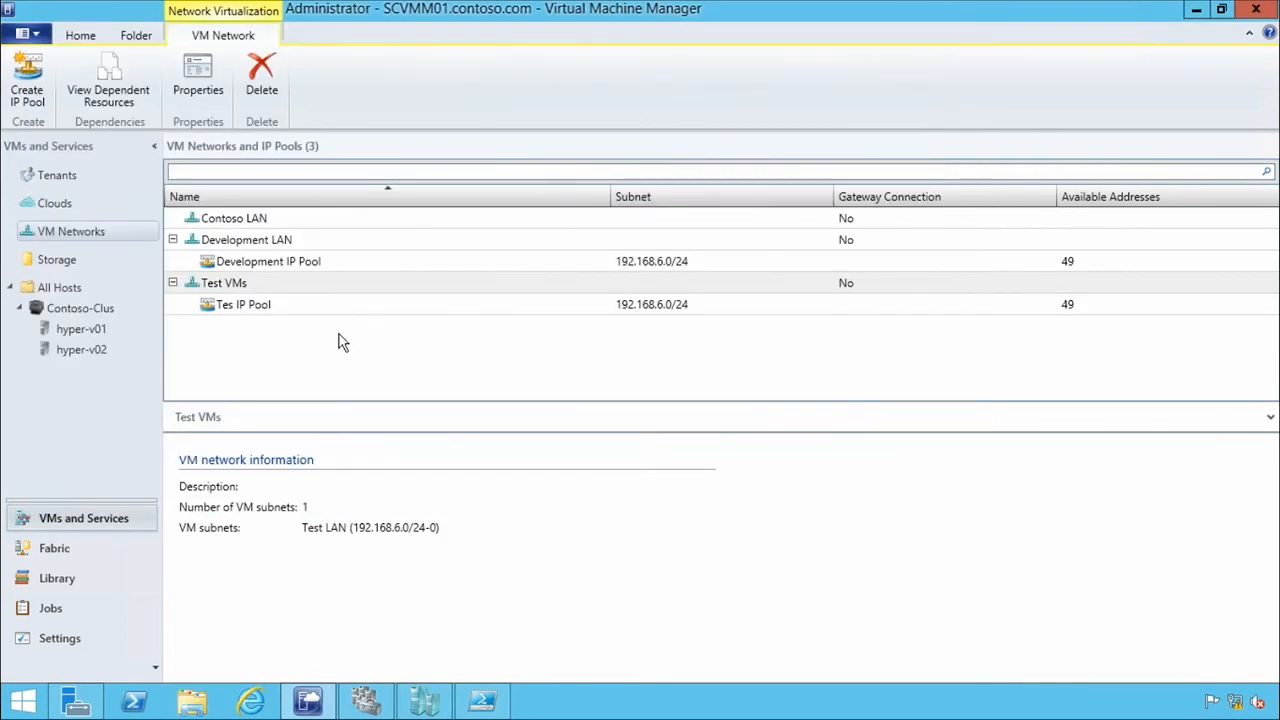
{"action": "left_click", "coordinate": [327, 357]}
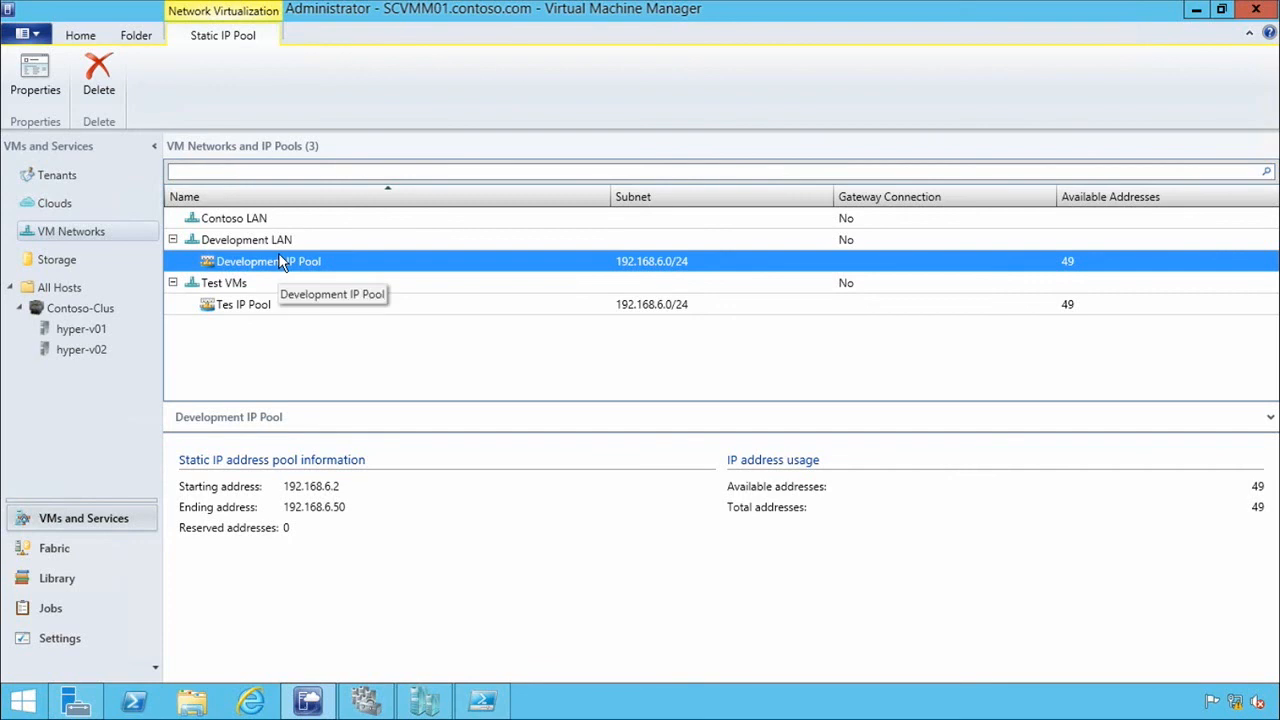
Open the Network Adapter 1 hardware settings of VM01 in the Contoso-Clus cluster.
{"action": "left_click", "coordinate": [85, 333]}
{"action": "left_click", "coordinate": [80, 312]}
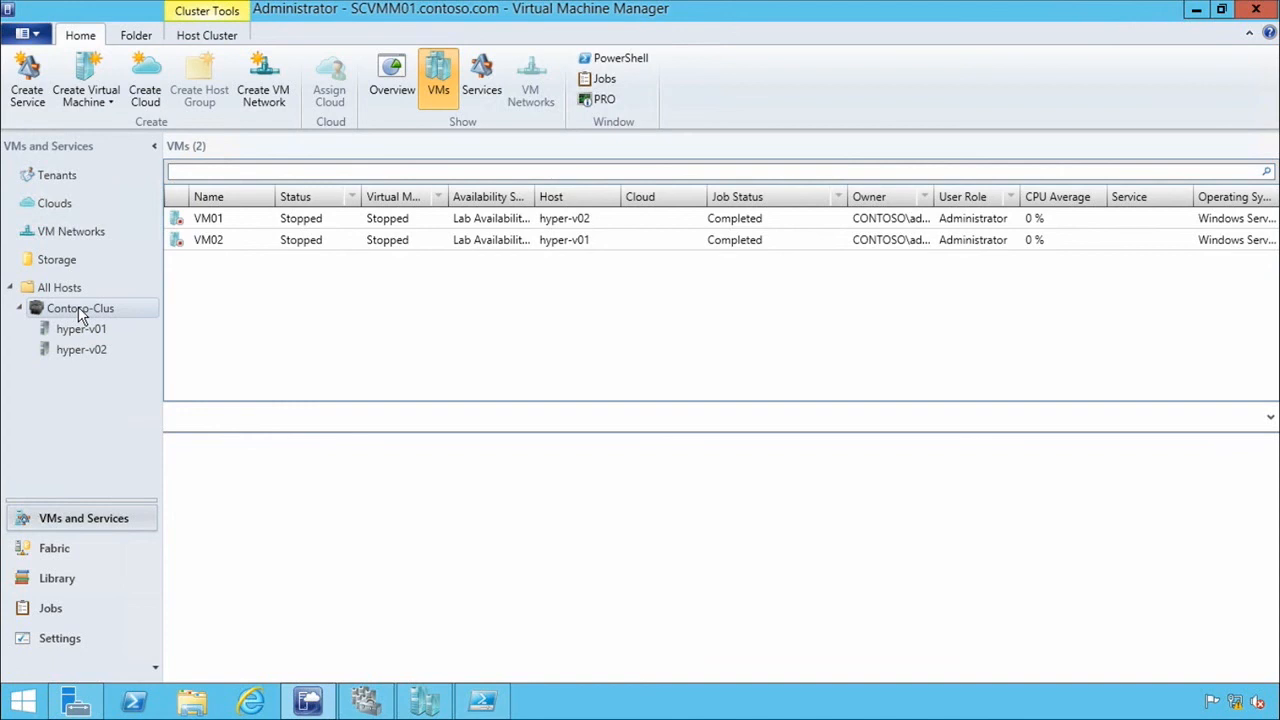
{"action": "right_click", "coordinate": [206, 228]}
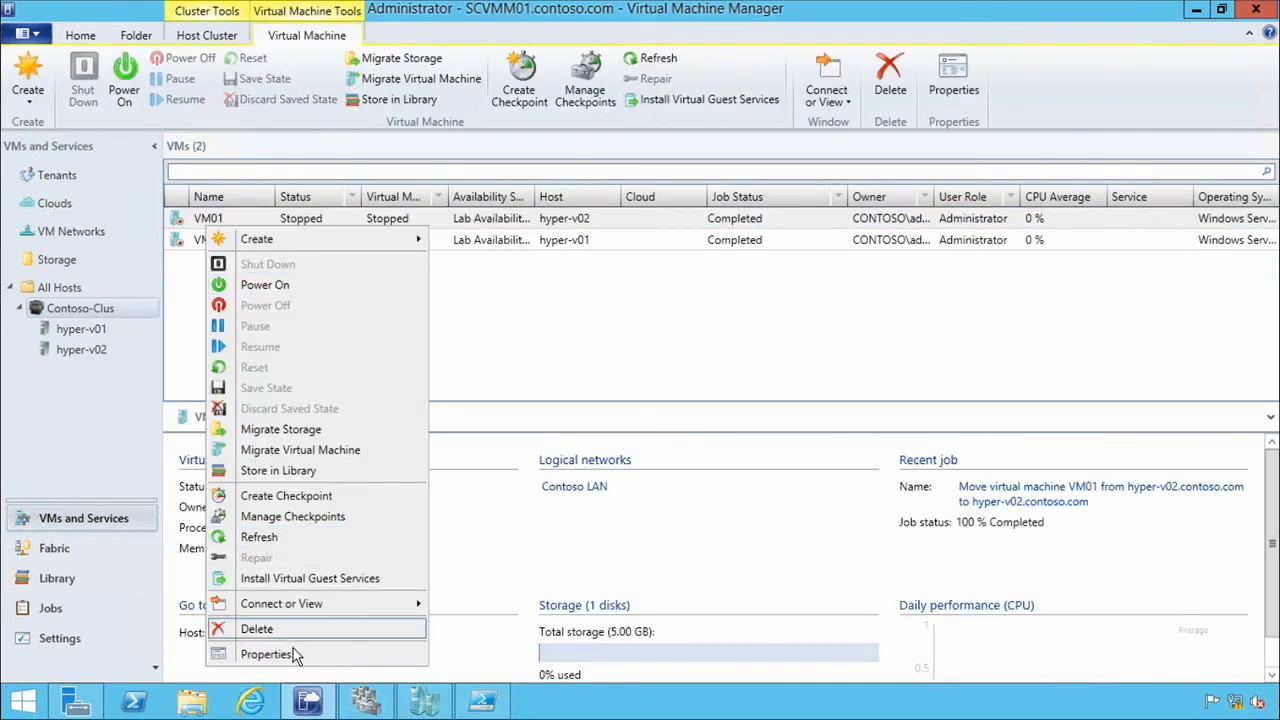
{"action": "left_click", "coordinate": [289, 654]}
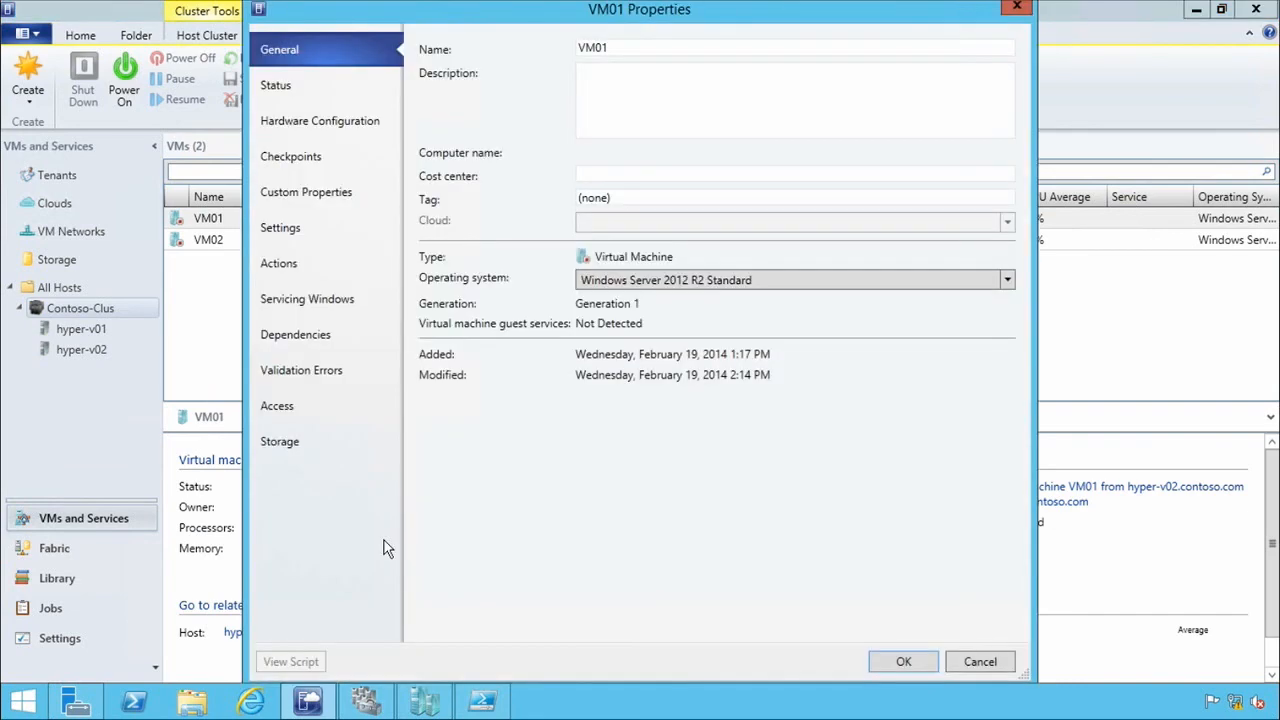
{"action": "left_click", "coordinate": [314, 119]}
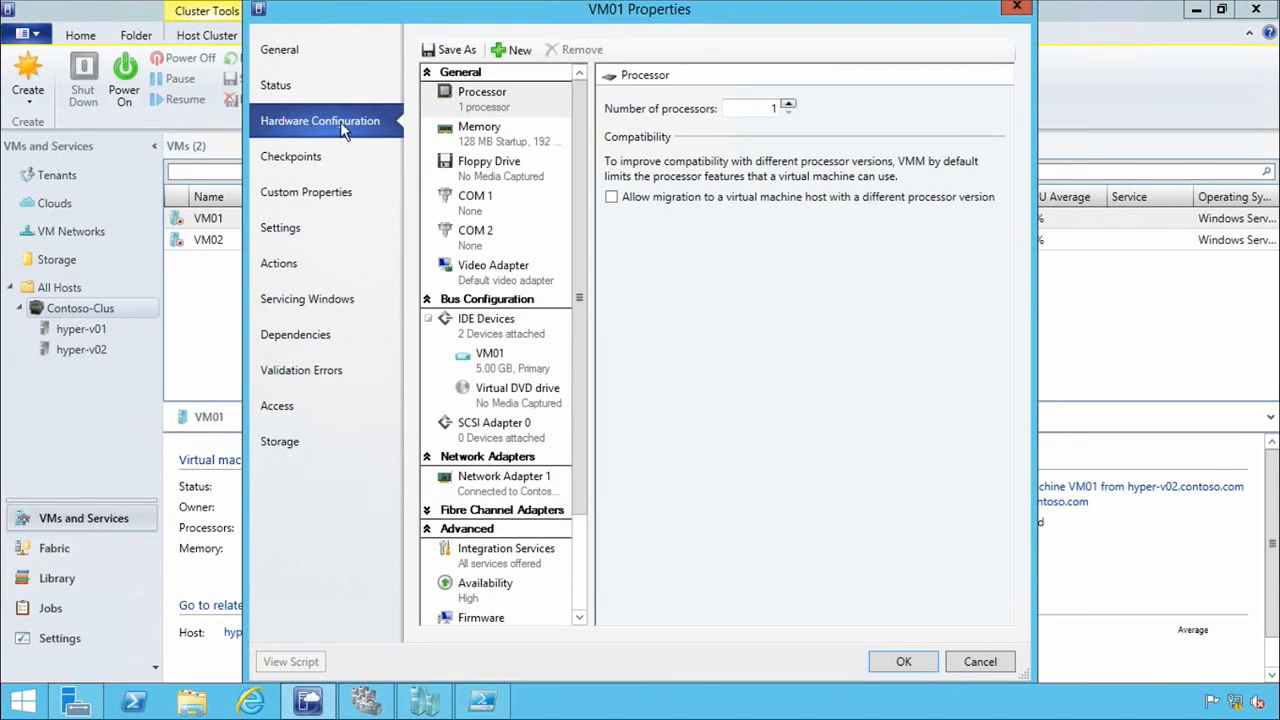
{"action": "left_click", "coordinate": [515, 482]}
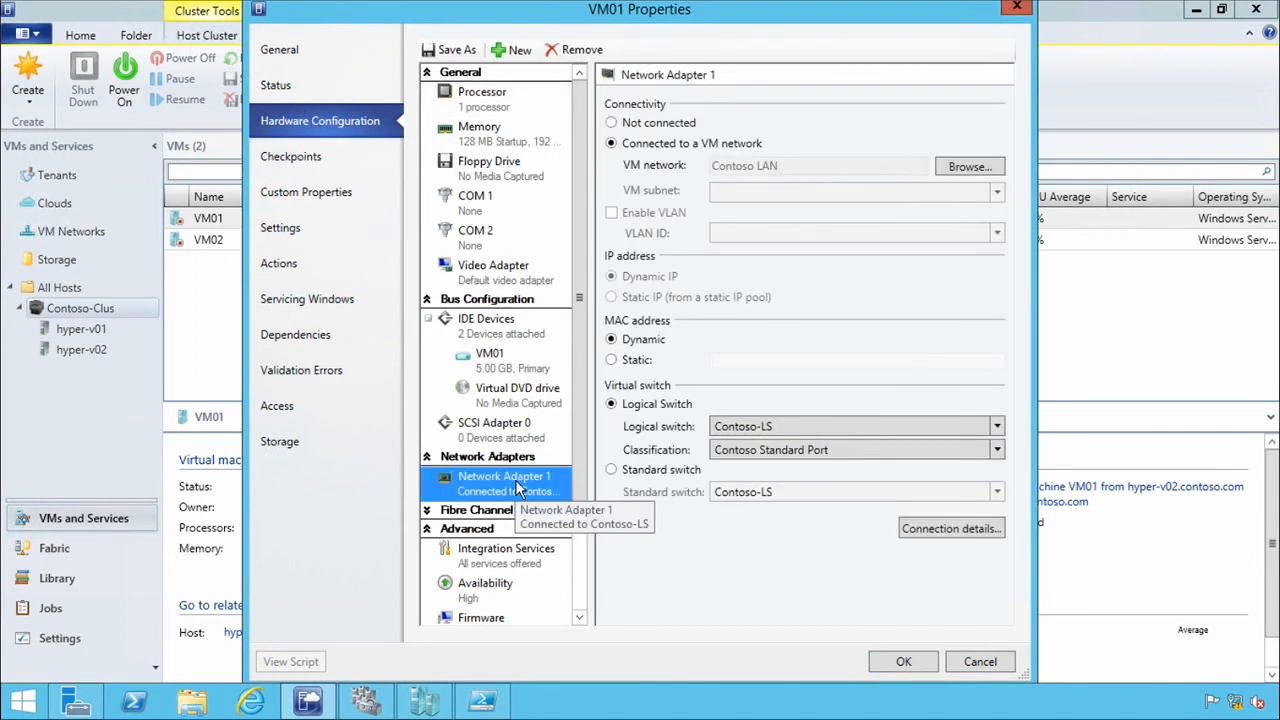
Connect VM01's Network Adapter 1 to the Development LAN VM network with the Dev LAN subnet, and save the properties.
{"action": "left_click", "coordinate": [644, 145]}
{"action": "left_click", "coordinate": [955, 167]}
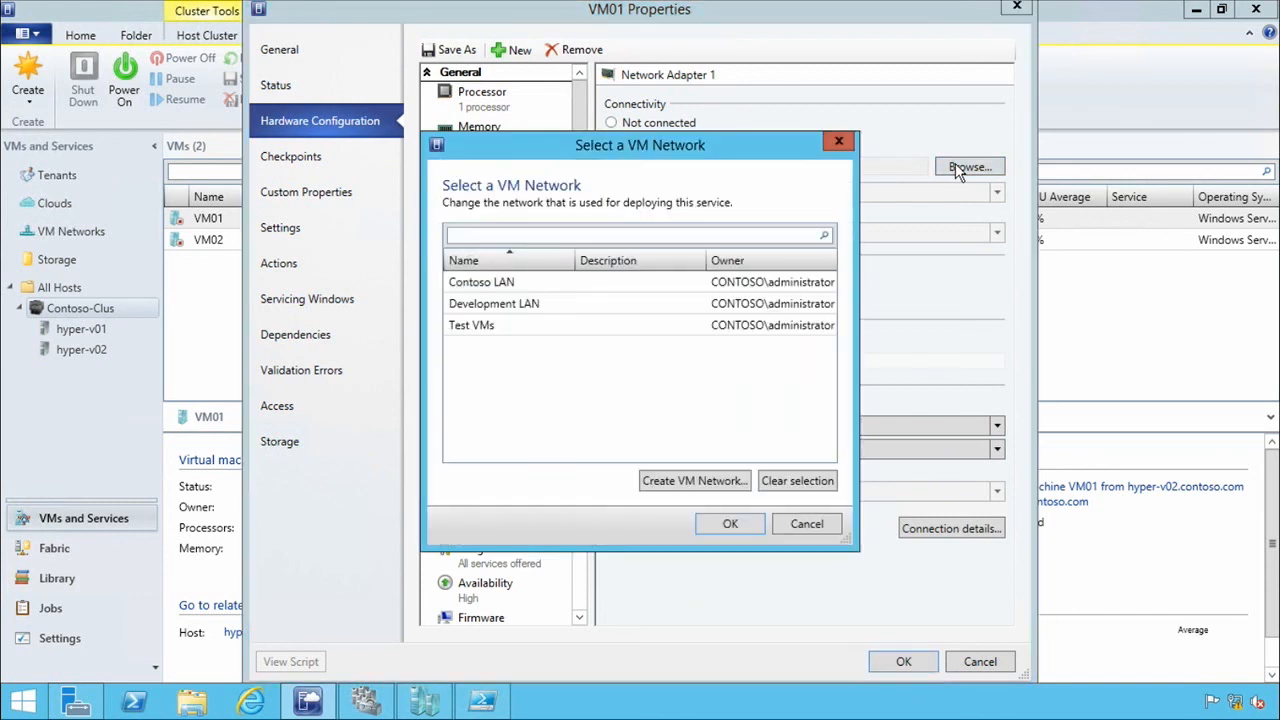
{"action": "left_click", "coordinate": [477, 308]}
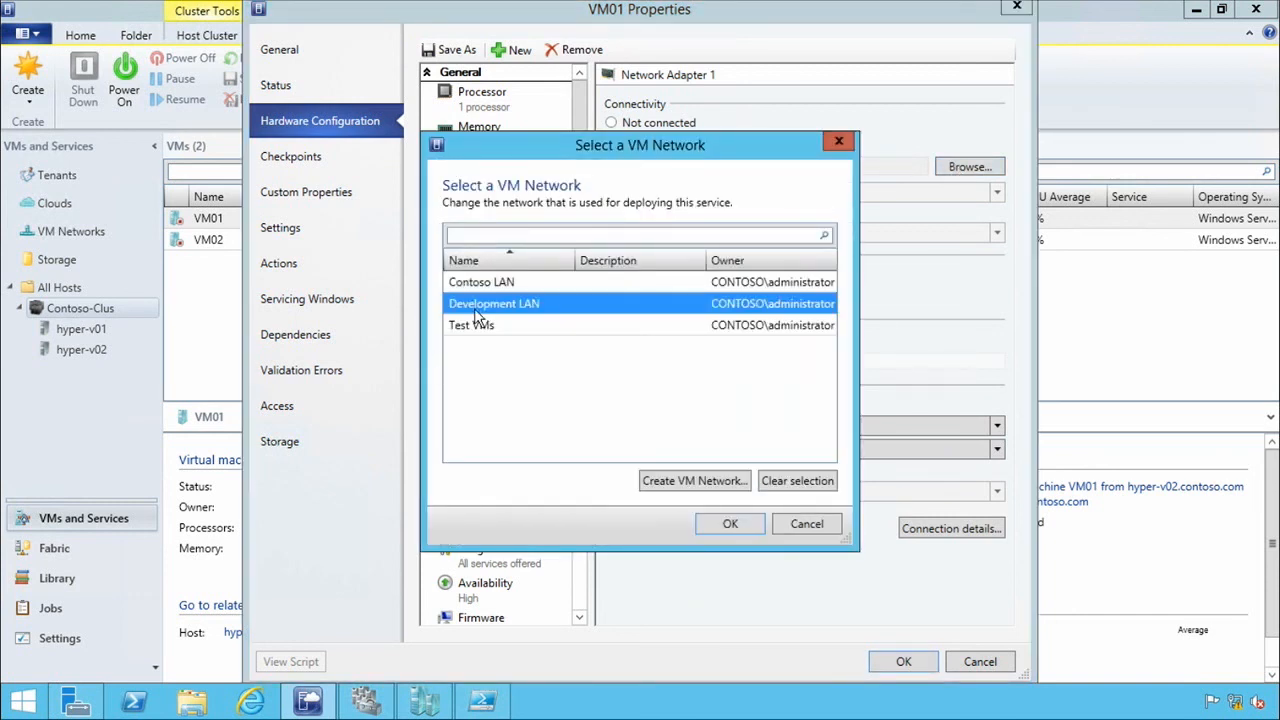
{"action": "left_click", "coordinate": [749, 523]}
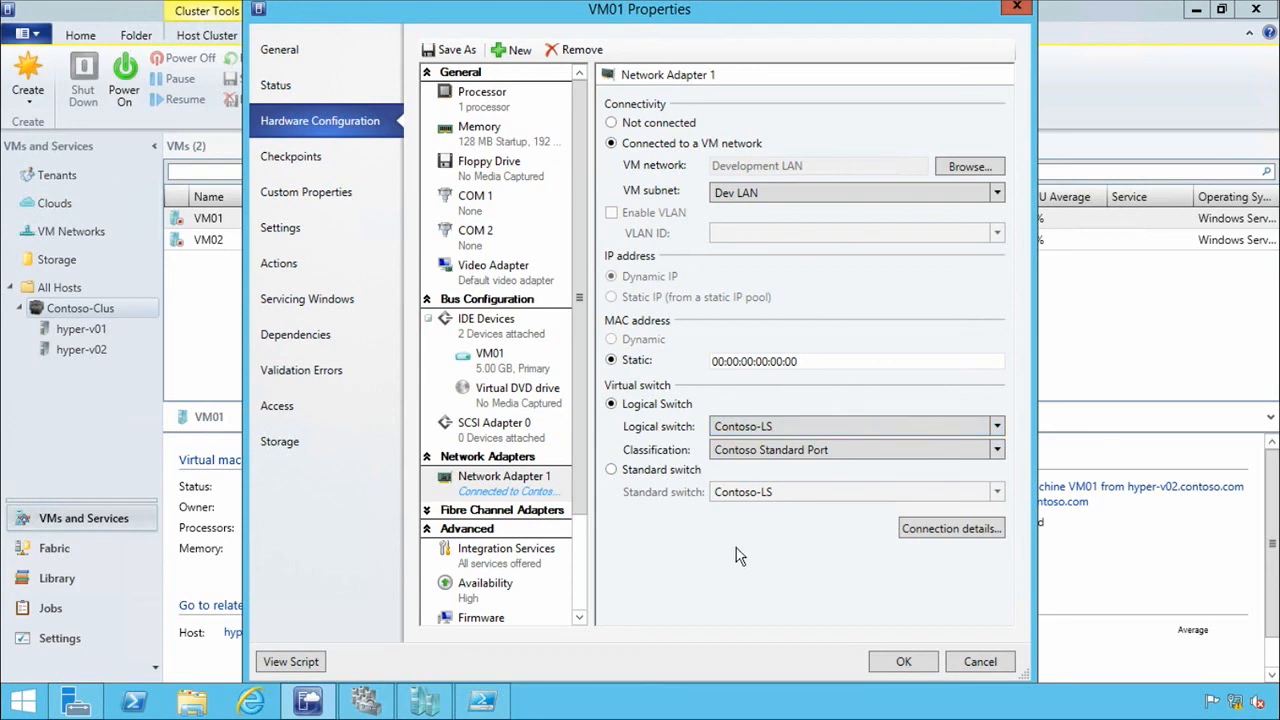
{"action": "left_click", "coordinate": [905, 664]}
Connect VM02's Network Adapter 1 to the Test VMs network with the Test LAN subnet, and save the properties.
{"action": "left_click", "coordinate": [214, 251]}
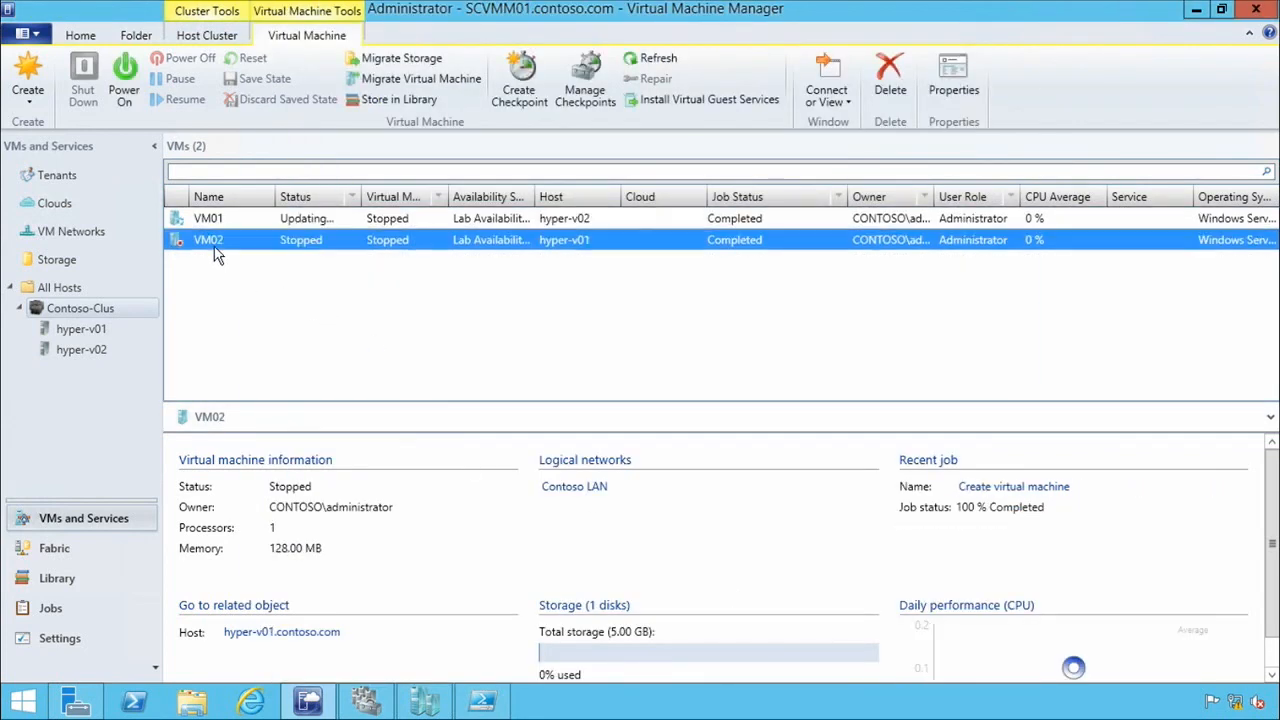
{"action": "right_click", "coordinate": [214, 251]}
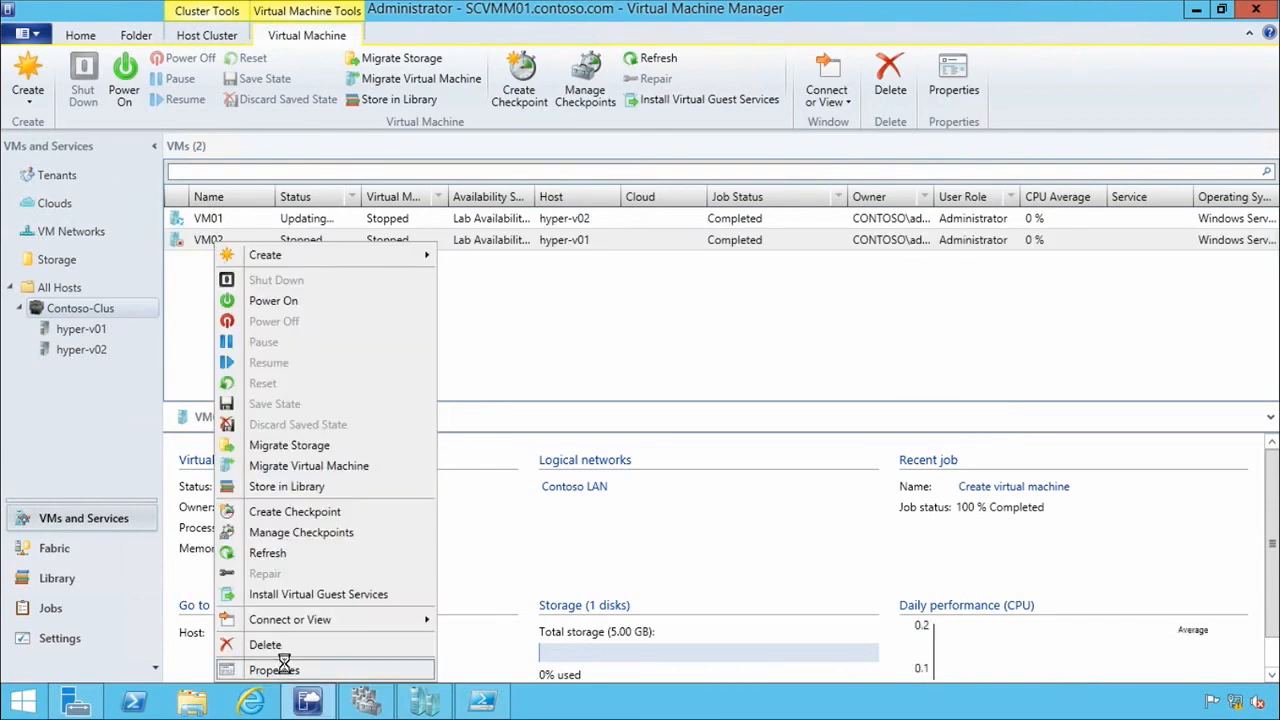
{"action": "left_click", "coordinate": [278, 670]}
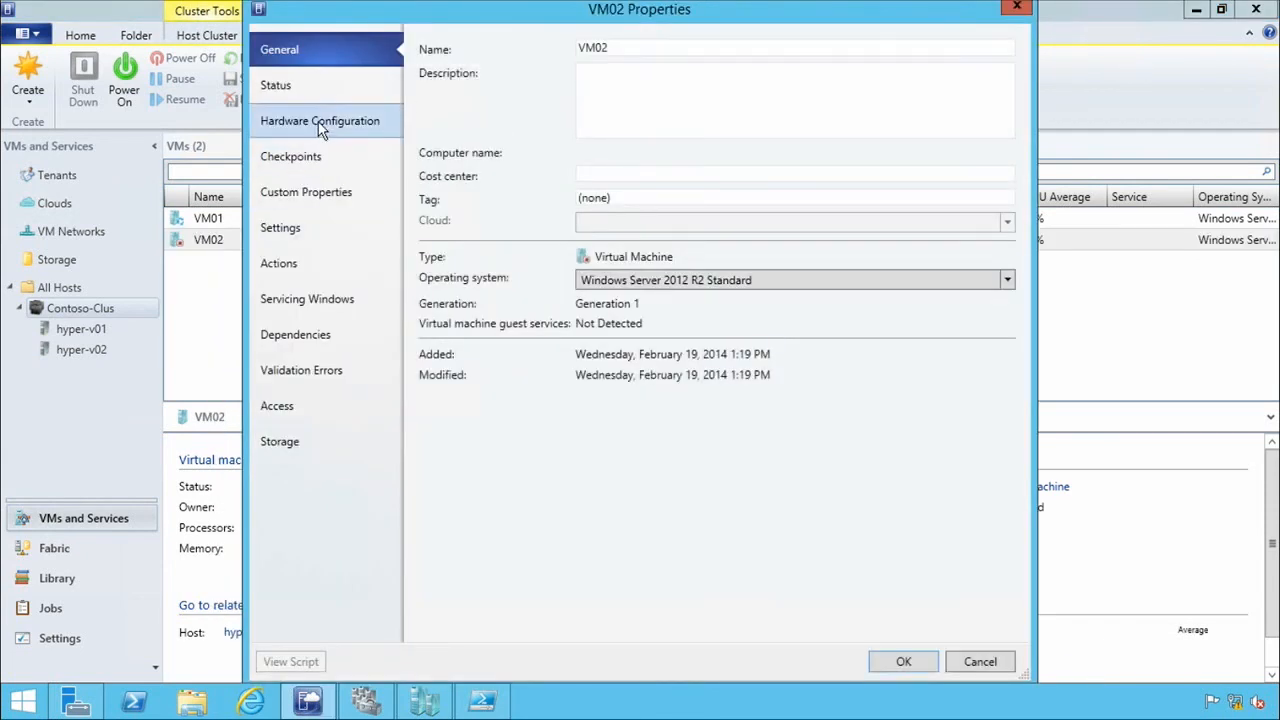
{"action": "left_click", "coordinate": [322, 128]}
{"action": "left_click", "coordinate": [484, 485]}
{"action": "left_click", "coordinate": [968, 167]}
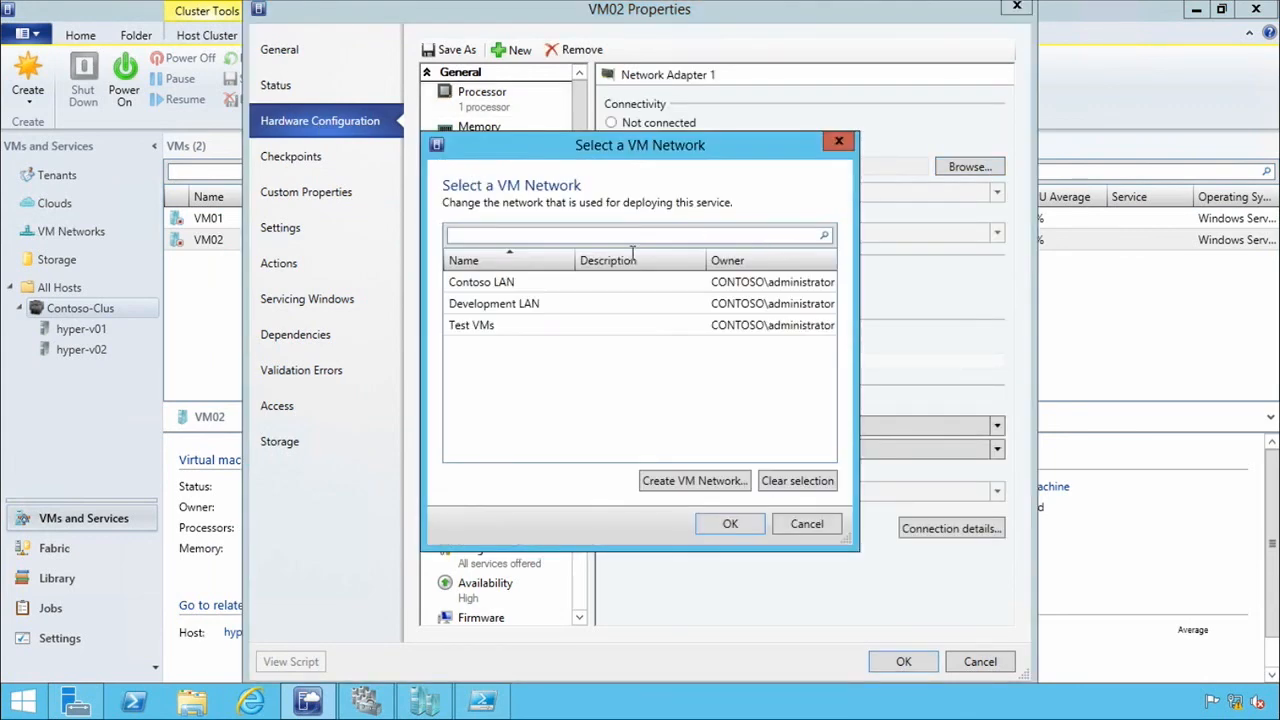
{"action": "left_click", "coordinate": [490, 330]}
{"action": "left_click", "coordinate": [729, 524]}
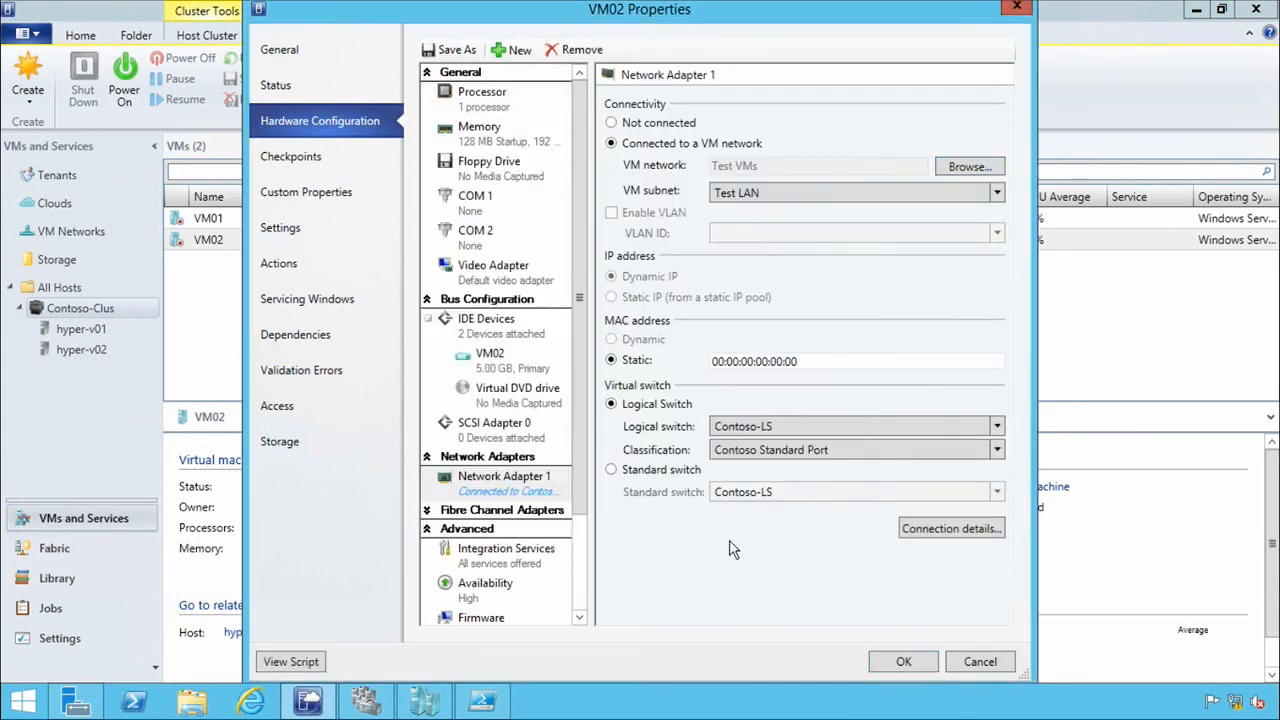
{"action": "left_click", "coordinate": [905, 663]}
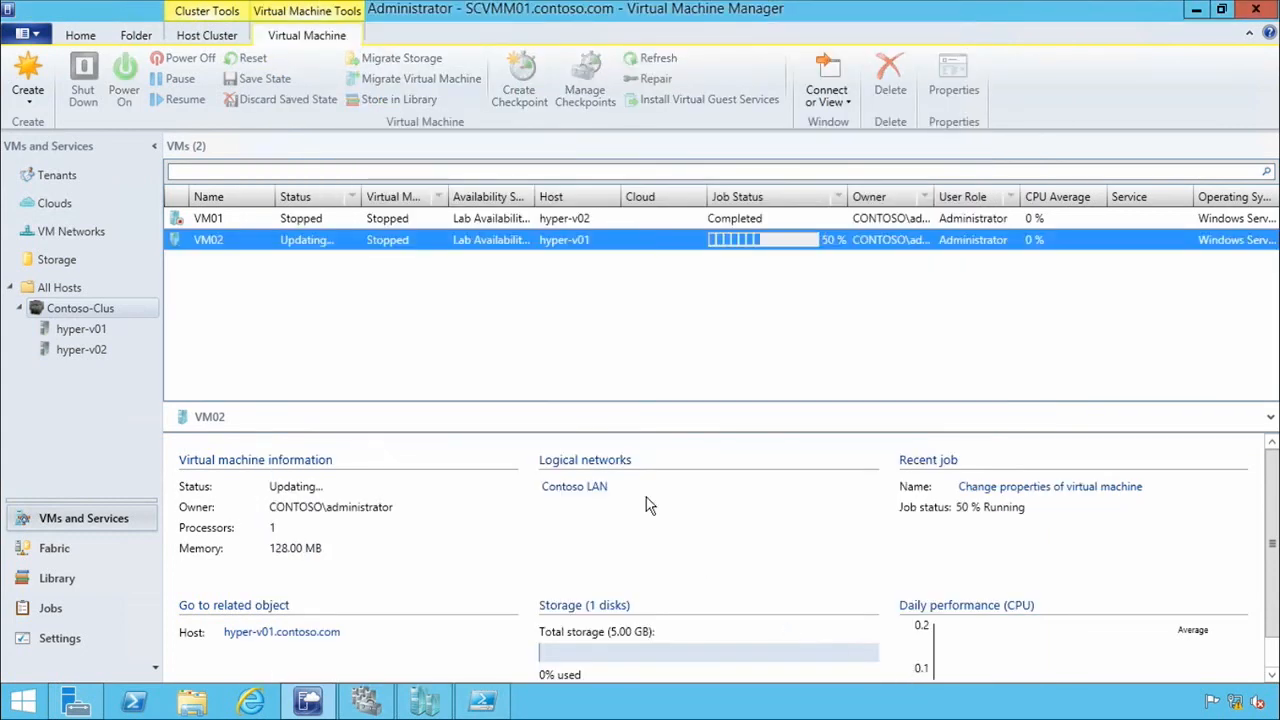
{"action": "left_click", "coordinate": [317, 285]}
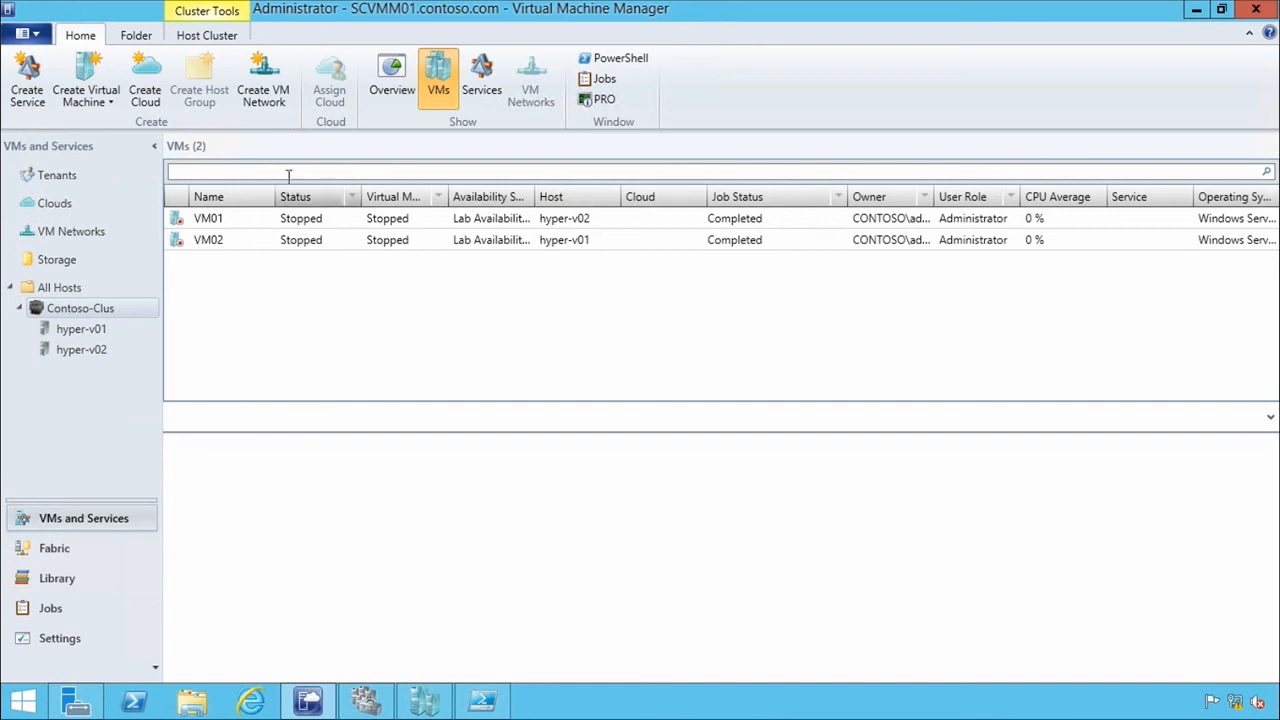
Examine the connection details of VM01's Network Adapter 1 for its assigned IP address and allocating pool.
{"action": "left_click", "coordinate": [207, 218]}
{"action": "right_click", "coordinate": [208, 218]}
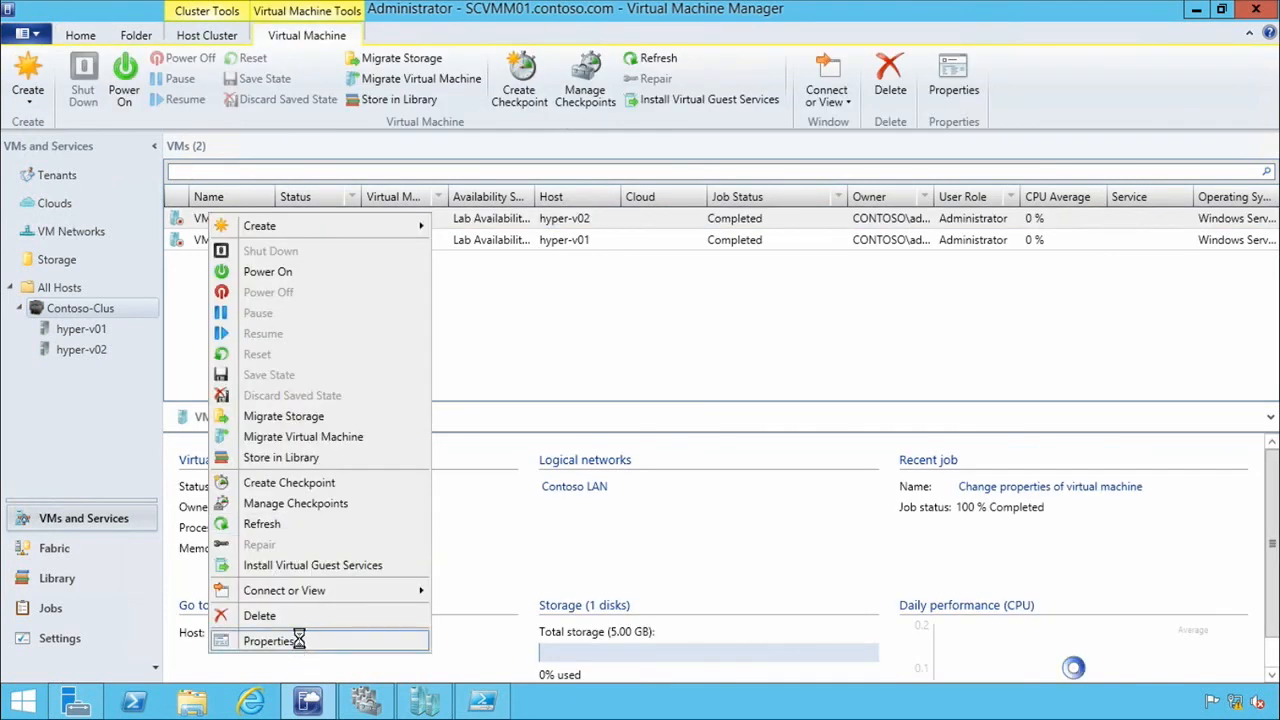
{"action": "left_click", "coordinate": [294, 640]}
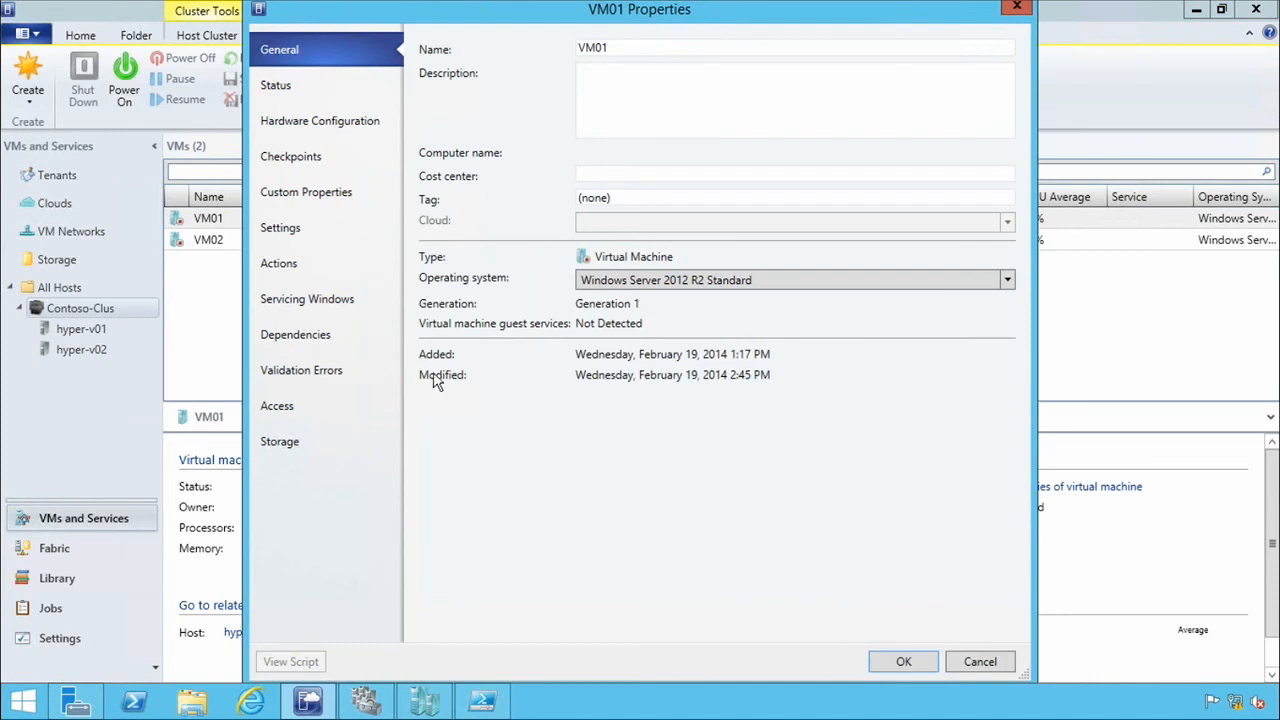
{"action": "left_click", "coordinate": [290, 122]}
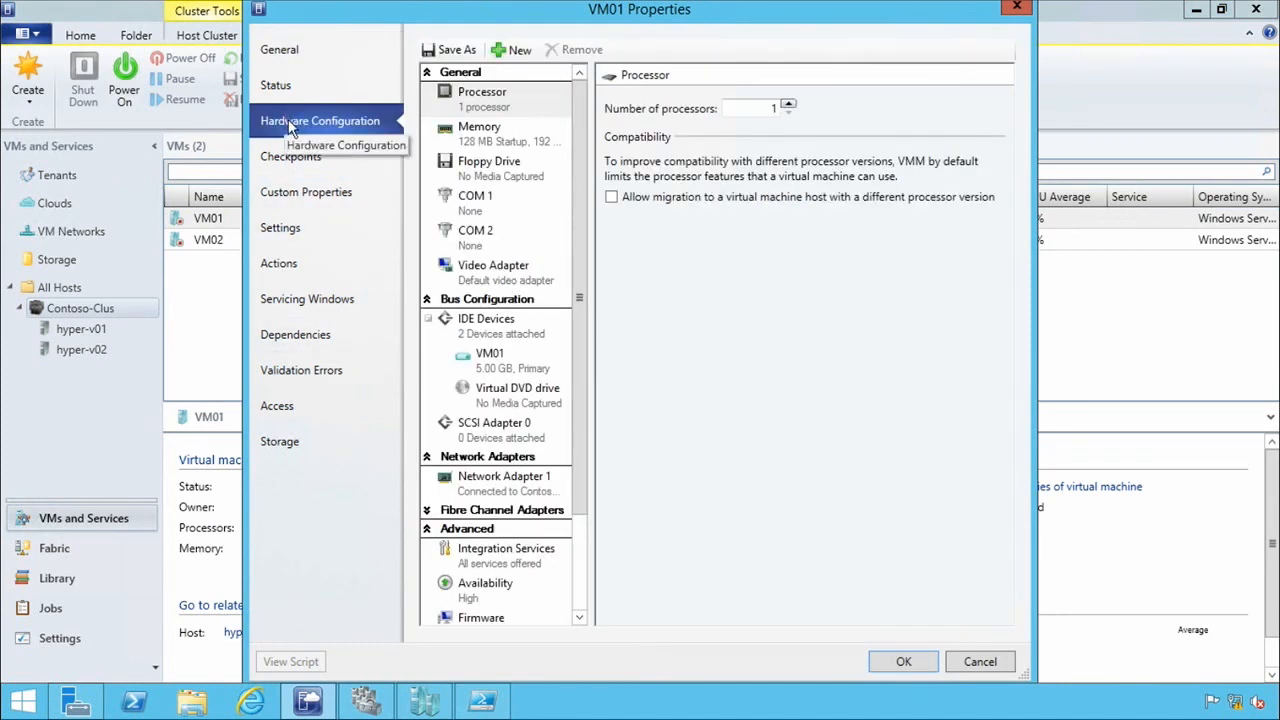
{"action": "left_click", "coordinate": [505, 487]}
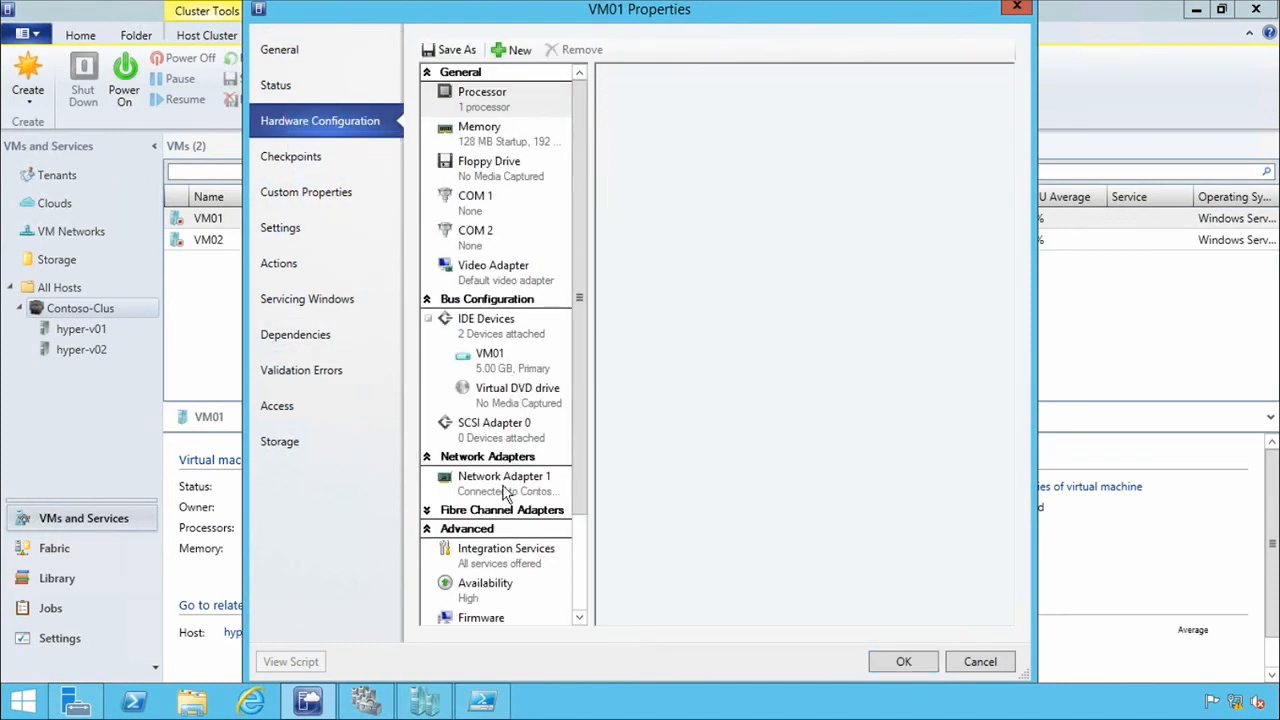
{"action": "left_click", "coordinate": [947, 537]}
{"action": "left_click", "coordinate": [488, 308]}
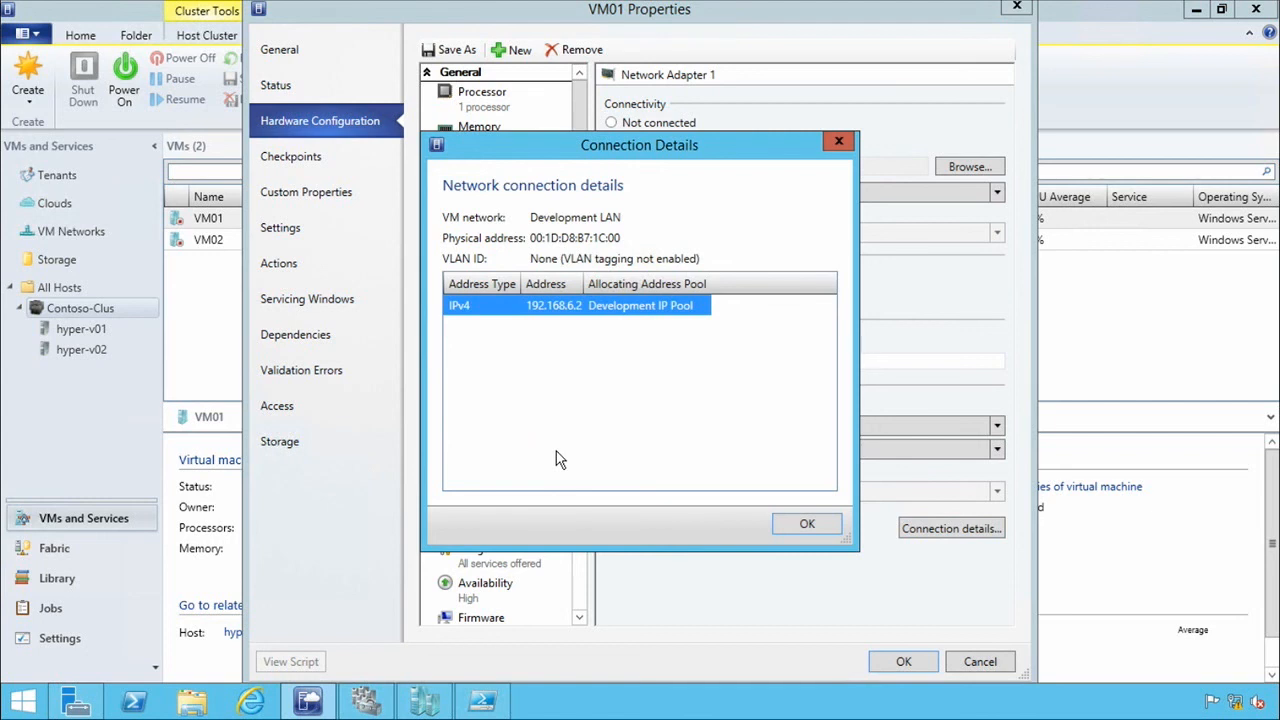
{"action": "left_click", "coordinate": [795, 529]}
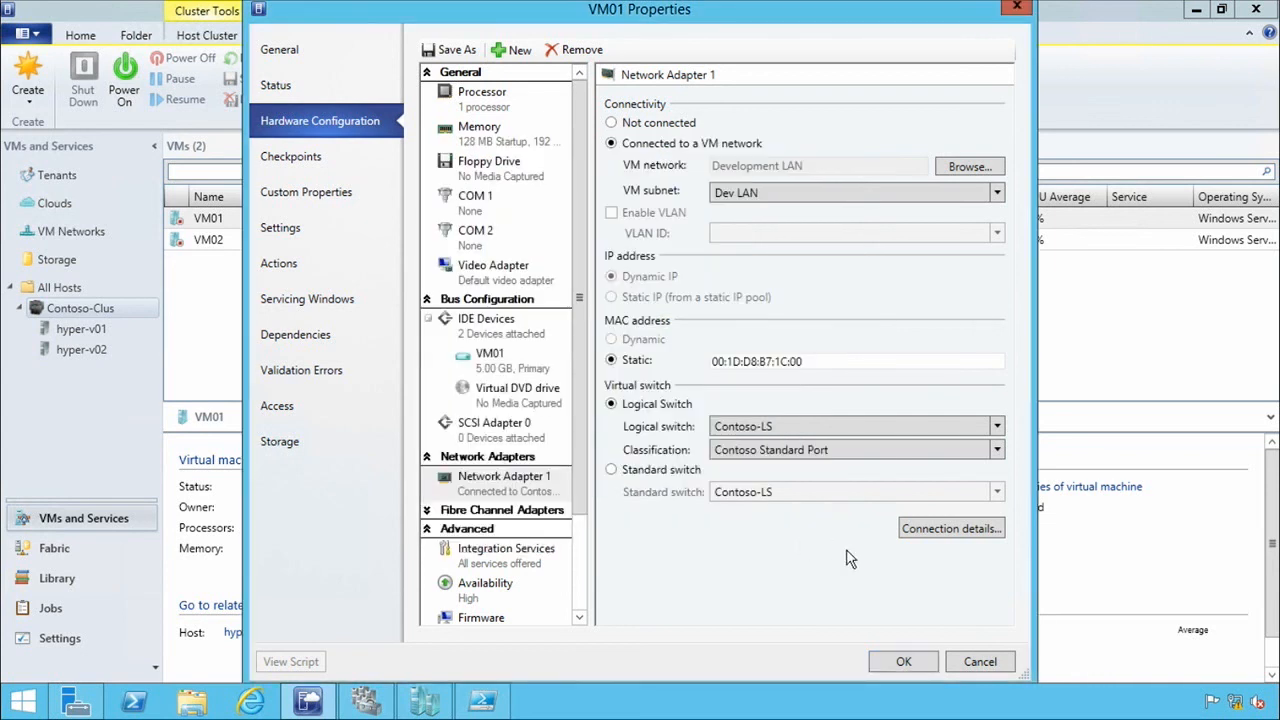
Check the VM subnet choices for VM01's network adapter, and close the properties without saving.
{"action": "left_click", "coordinate": [934, 191]}
{"action": "left_click", "coordinate": [777, 200]}
{"action": "left_click", "coordinate": [993, 664]}
Select VM02 in the Contoso-Clus virtual machine list.
{"action": "left_click", "coordinate": [276, 333]}
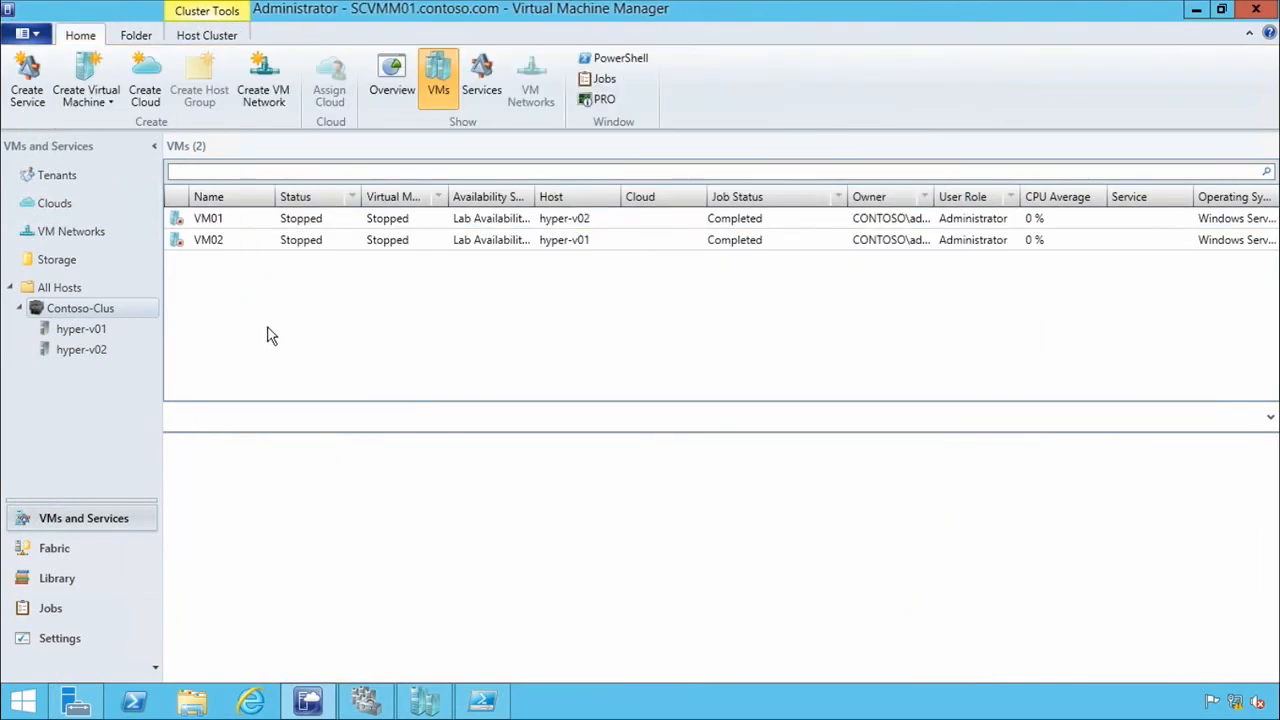
{"action": "left_click", "coordinate": [237, 226]}
{"action": "left_click", "coordinate": [228, 247]}
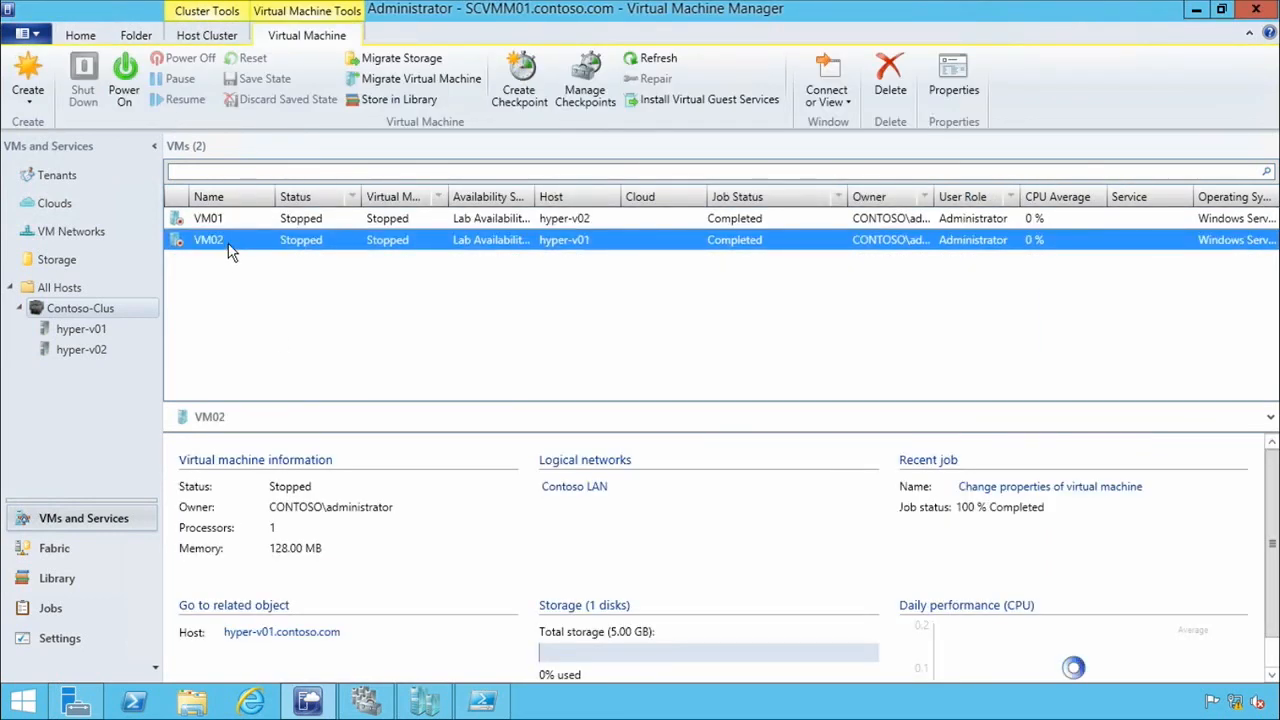